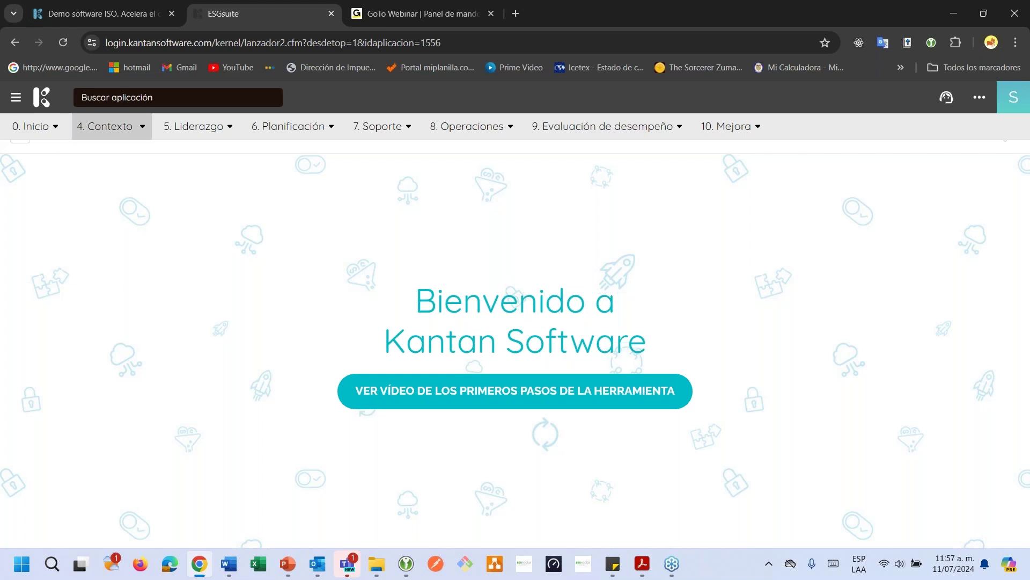
Browse the entries and pages of the Contexto section
click(136, 133)
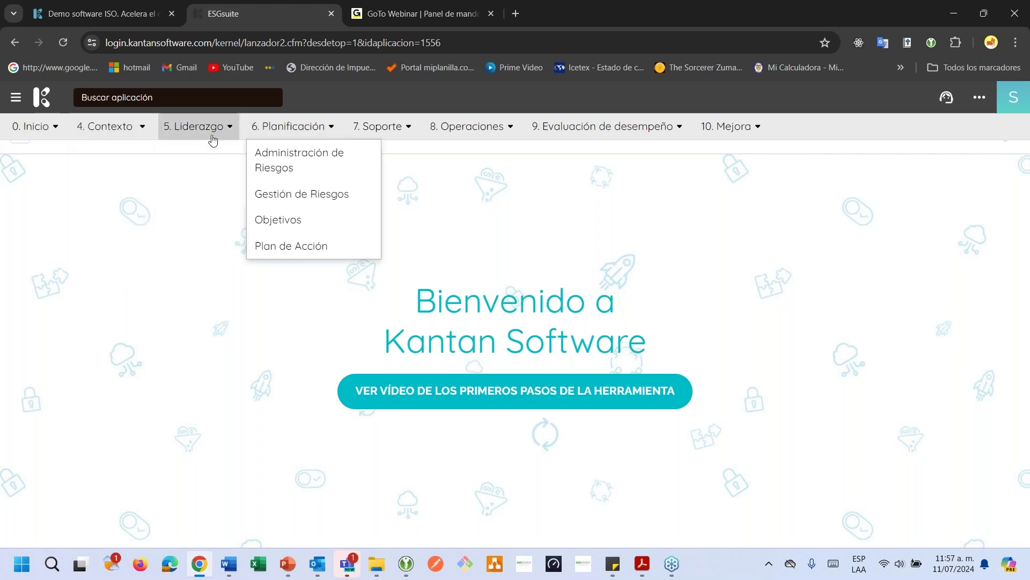
click(129, 134)
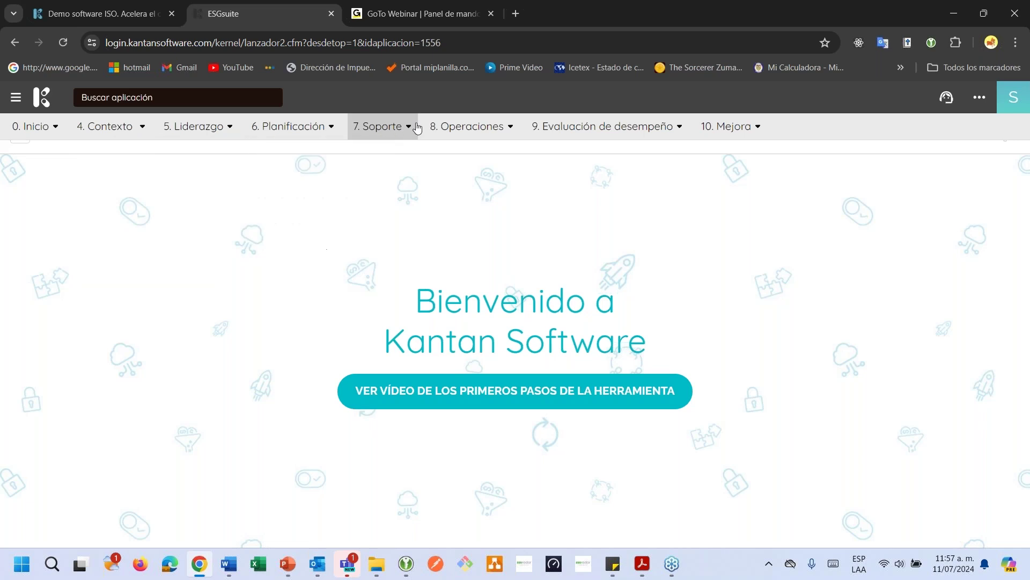
mouse_move(455, 125)
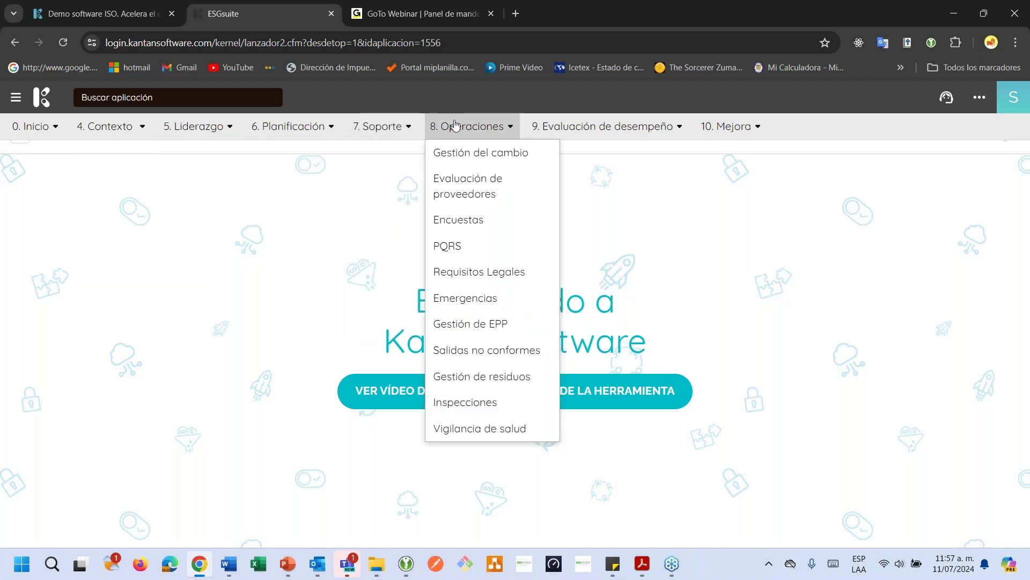
mouse_move(588, 139)
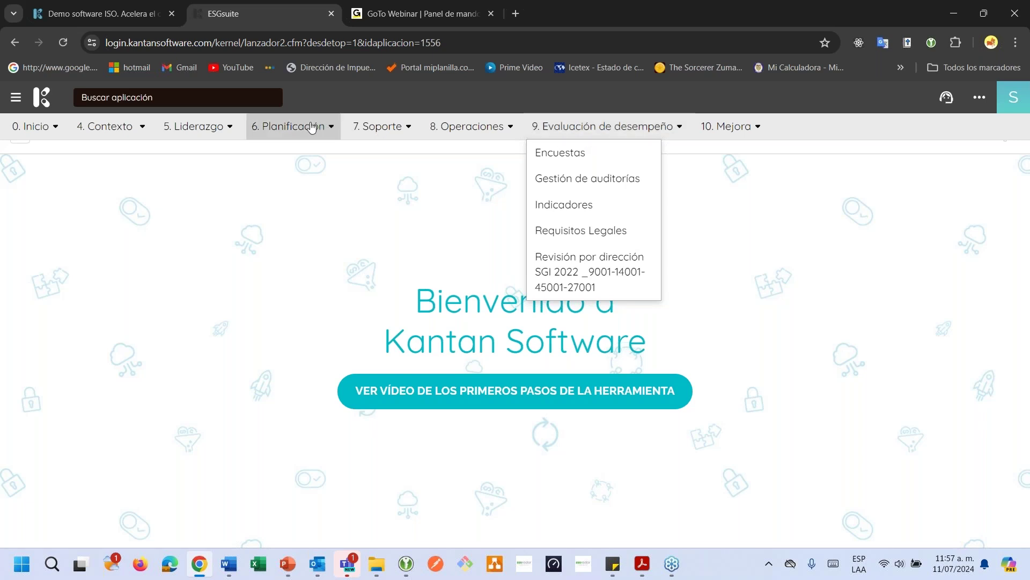
mouse_move(312, 127)
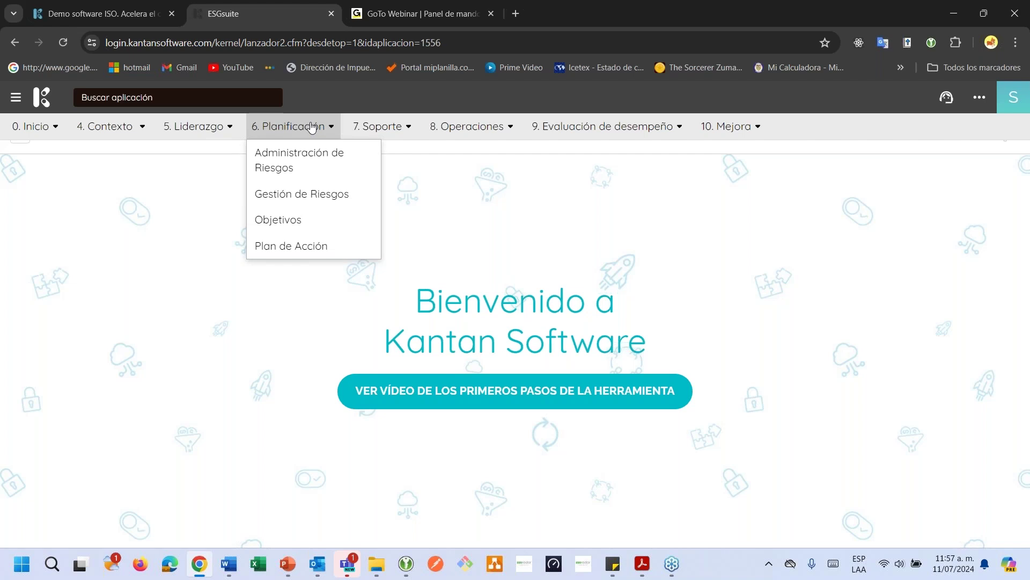
Search 'cont', open Análisis del contexto and start a new blank record
click(146, 96)
text(cont)
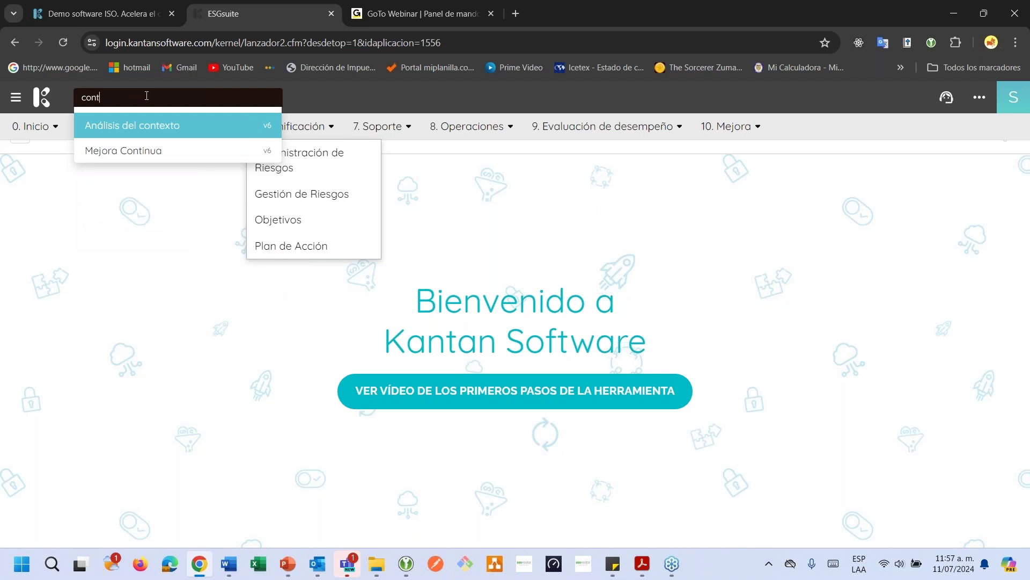
key(Return)
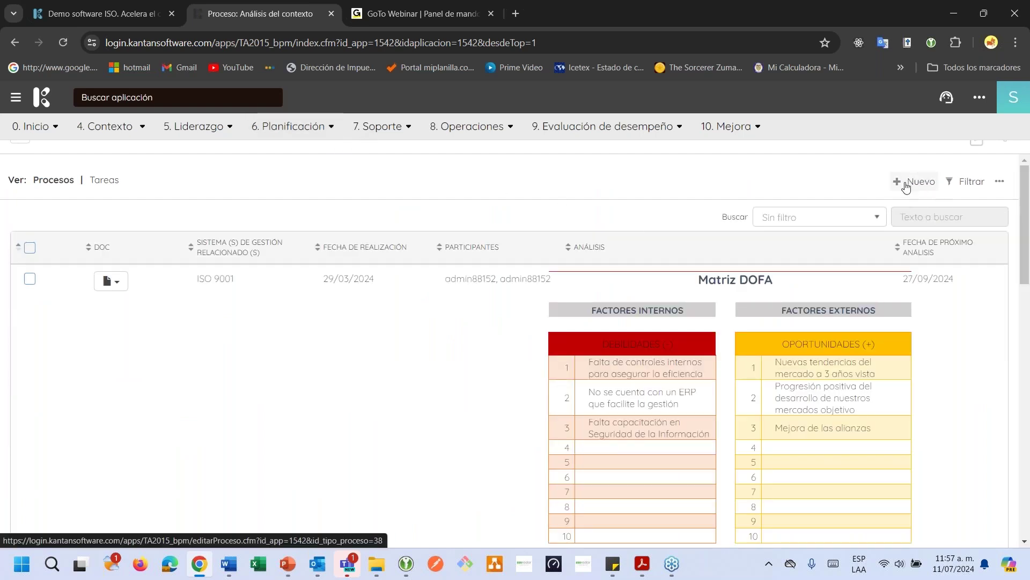
click(906, 187)
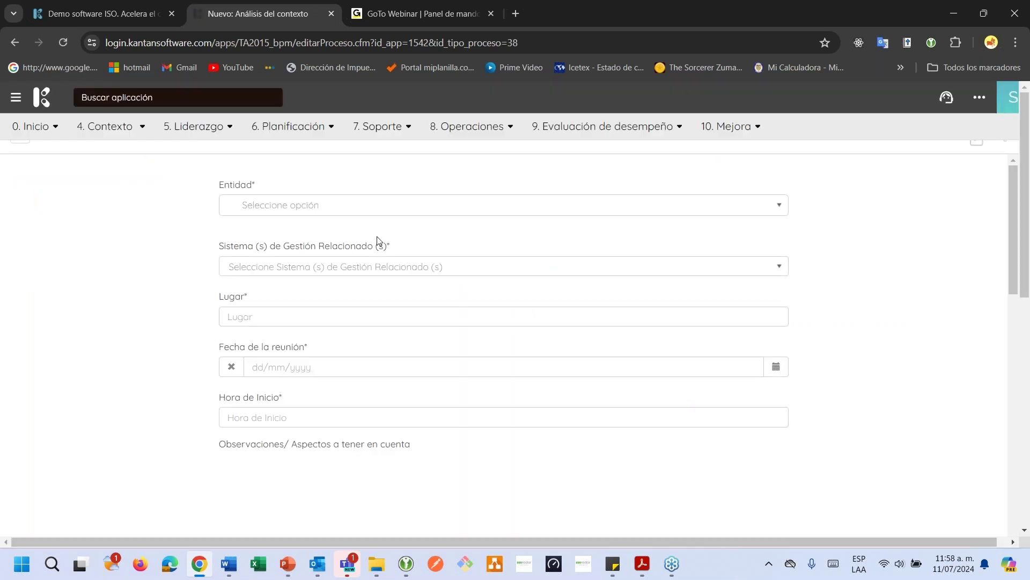
Set the entity to Sede principal
click(314, 216)
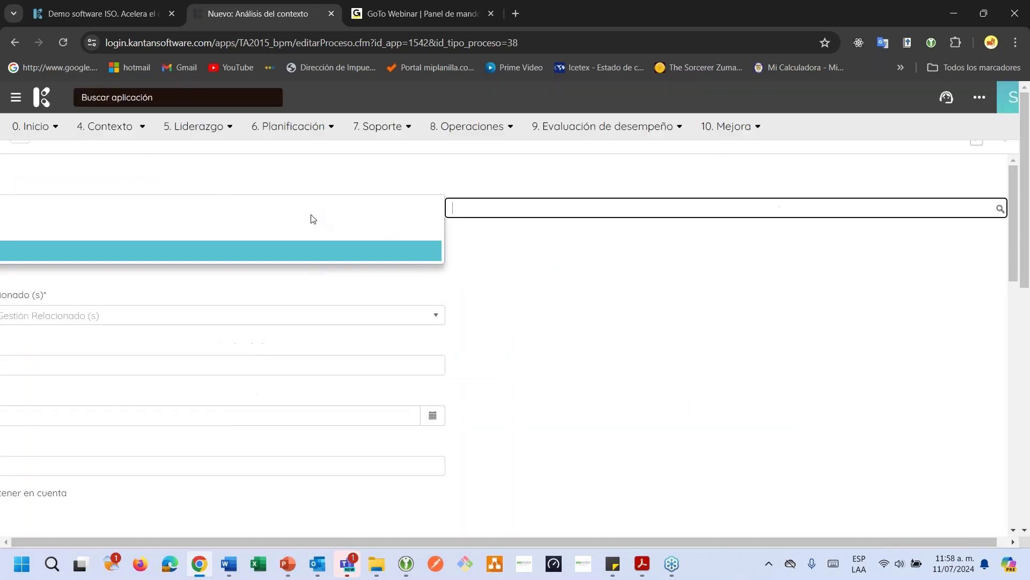
click(313, 251)
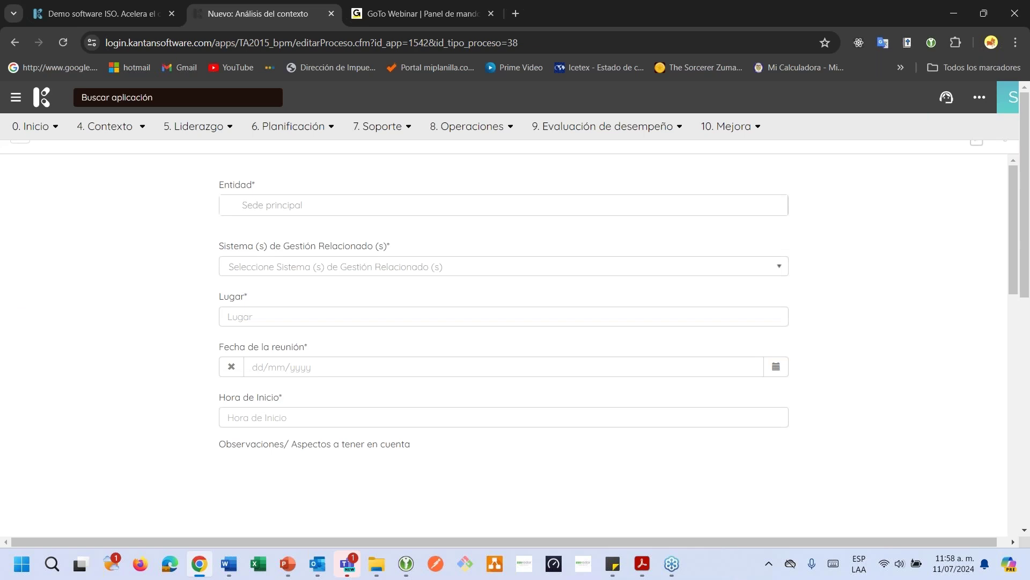
double_click(281, 245)
click(364, 242)
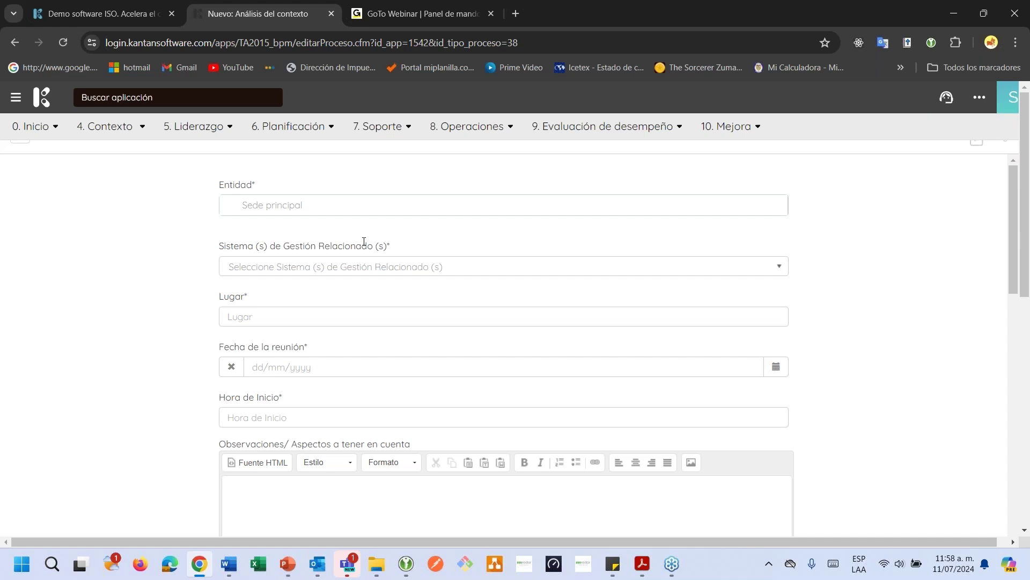
scroll(364, 242, down, 1)
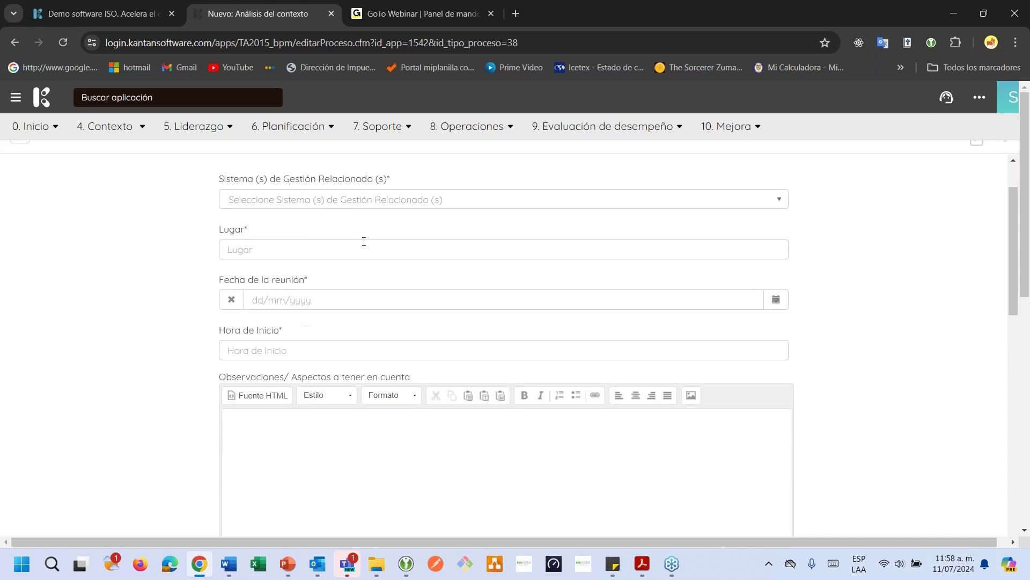
Choose ISO 45001 as the related system and Sala de Juntas as the place
click(328, 205)
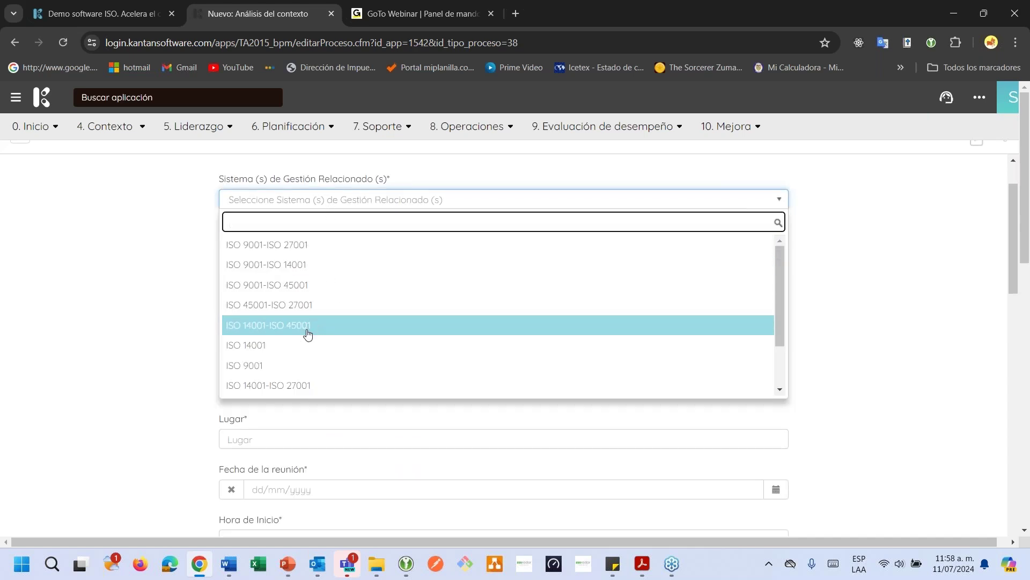
text(45)
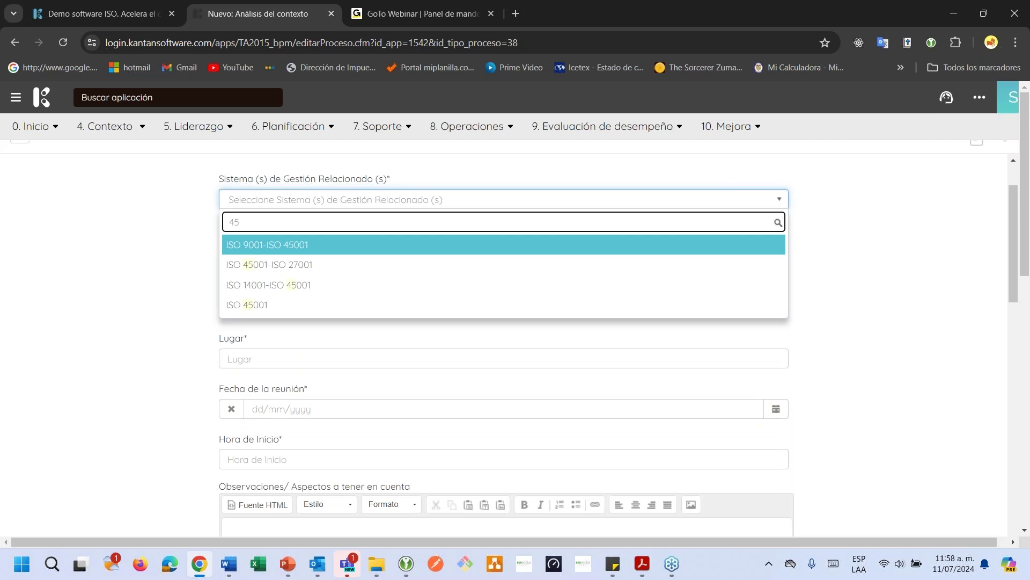
click(297, 305)
click(265, 249)
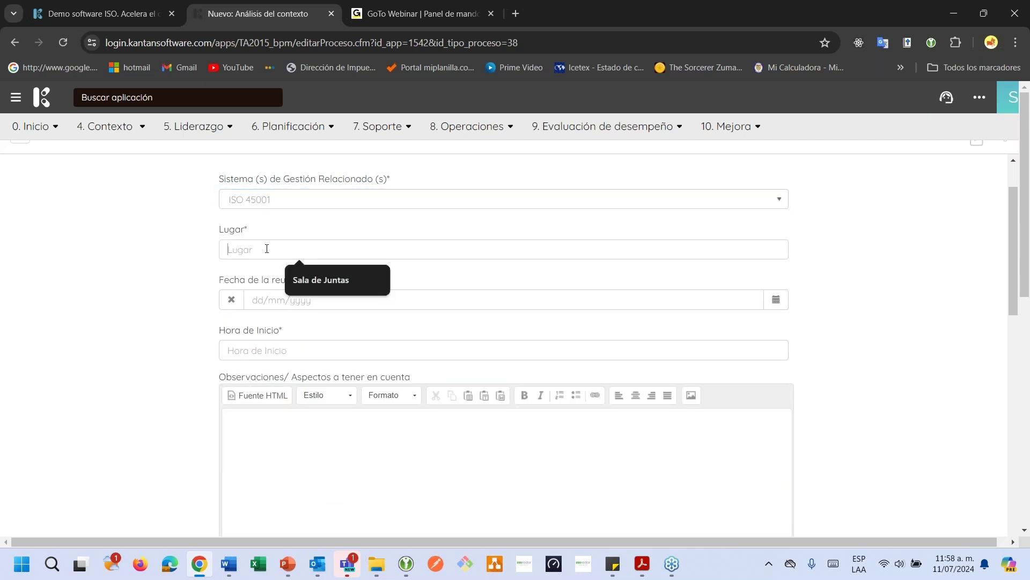
click(323, 282)
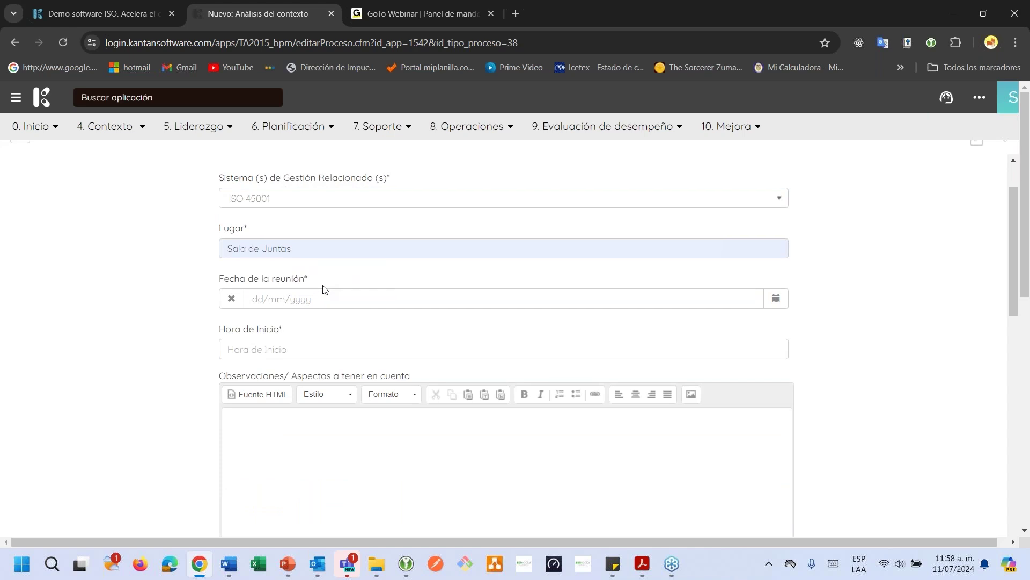
scroll(323, 288, down, 1)
drag(285, 213, 253, 212)
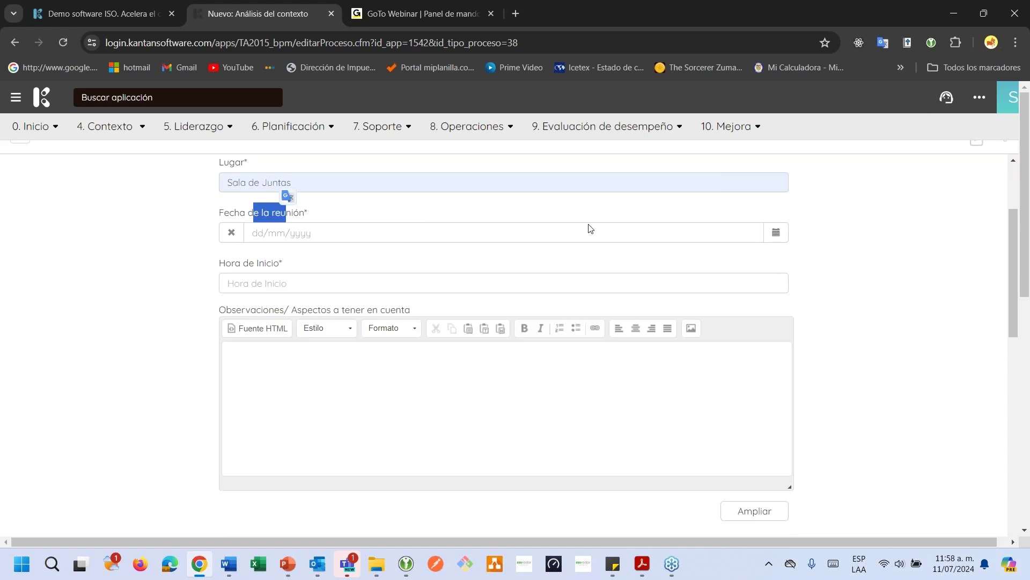
Set the meeting date to 12/07/2024 and the start time to 8:00 am
click(776, 234)
click(871, 338)
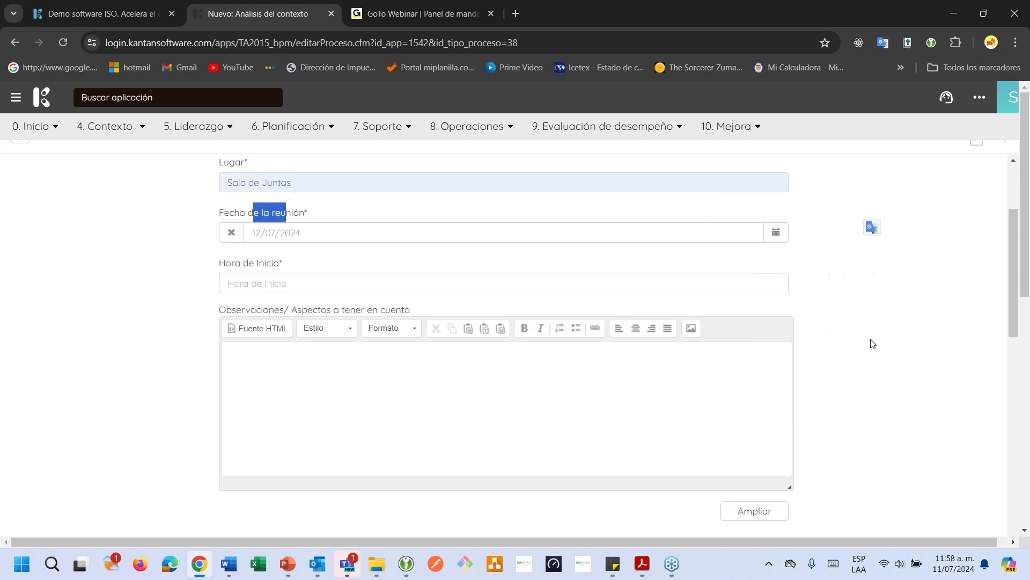
click(374, 270)
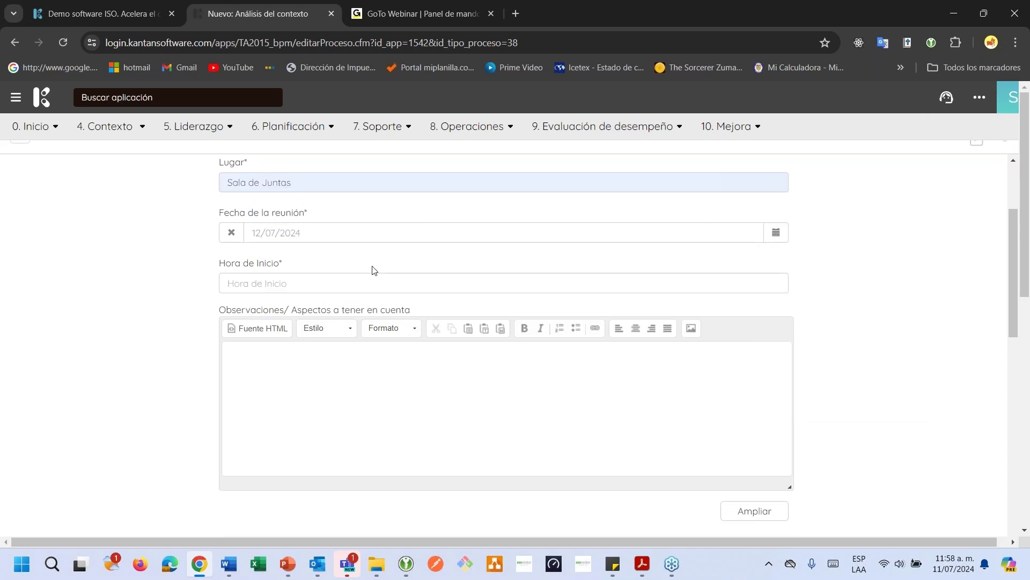
click(340, 281)
click(321, 322)
scroll(321, 325, down, 1)
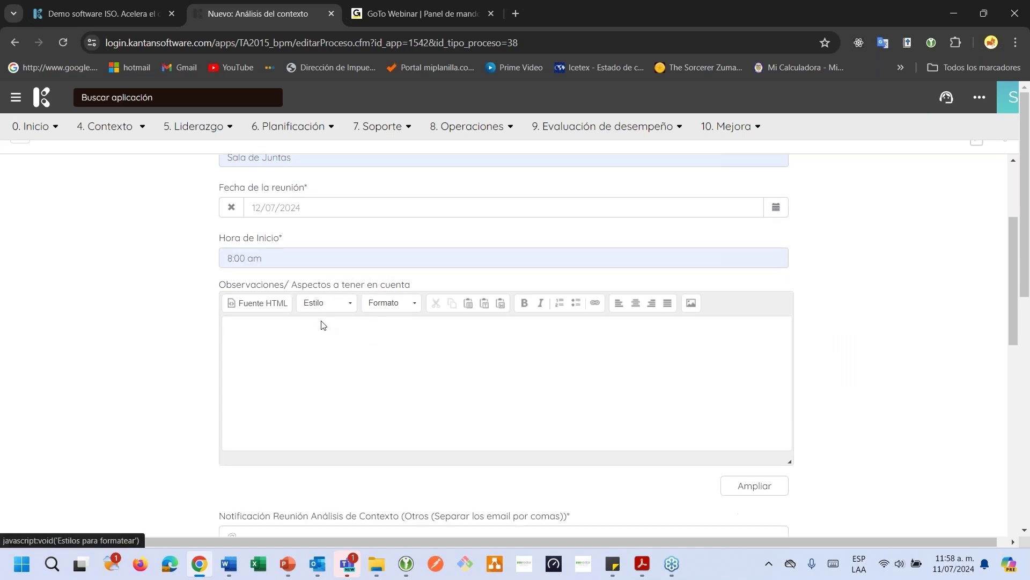
click(305, 296)
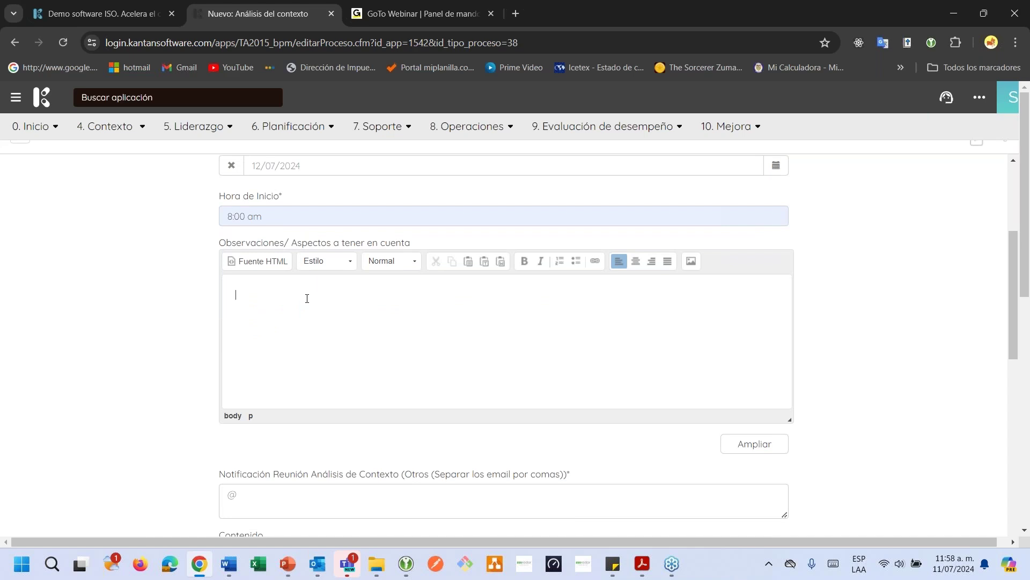
Write the observation asking attendees to bring weaknesses, opportunities, strengths and threats of their processes
text(P)
text(re)
text(sentarse)
text( con)
text( los)
key(BackSpace)
key(BackSpace)
key(BackSpace)
key(BackSpace)
text(la información relacio)
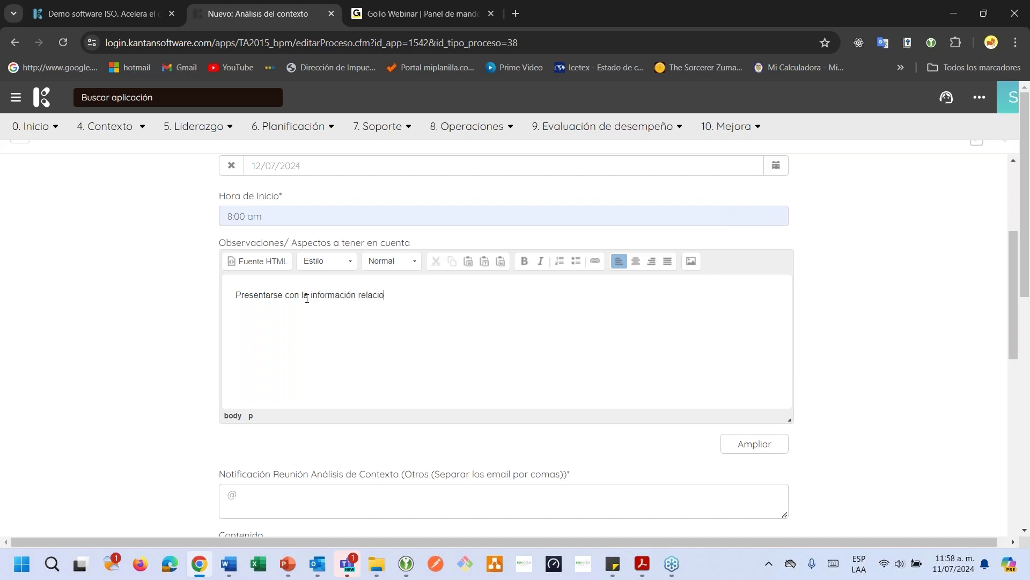
text(nadad con debilidades )
text(oportunidades)
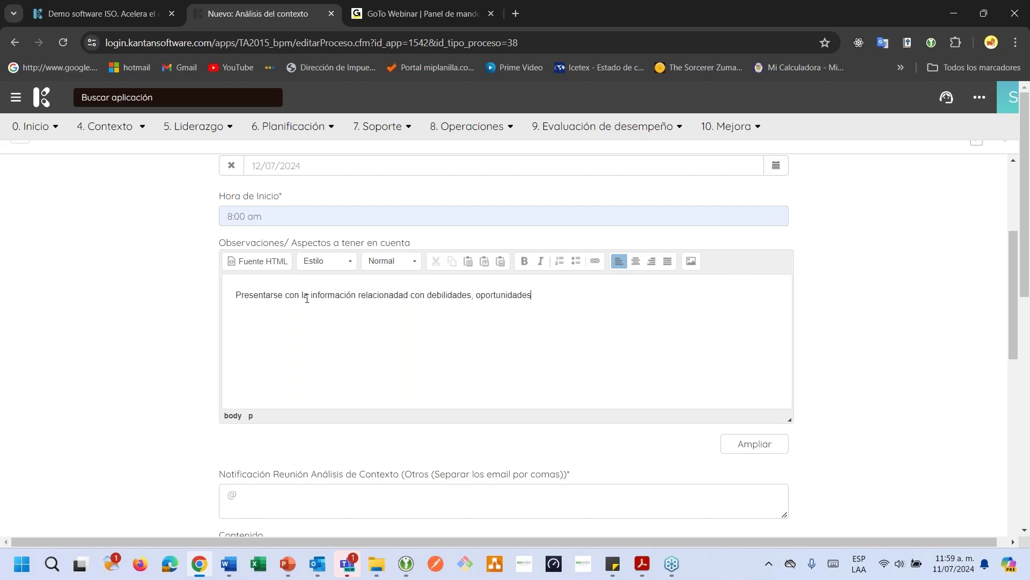
text( y)
key(BackSpace)
key(BackSpace)
text(, fortal)
key(BackSpace)
text(alezar )
text(y amena)
text(zad)
text(a asocia)
text(das con sus )
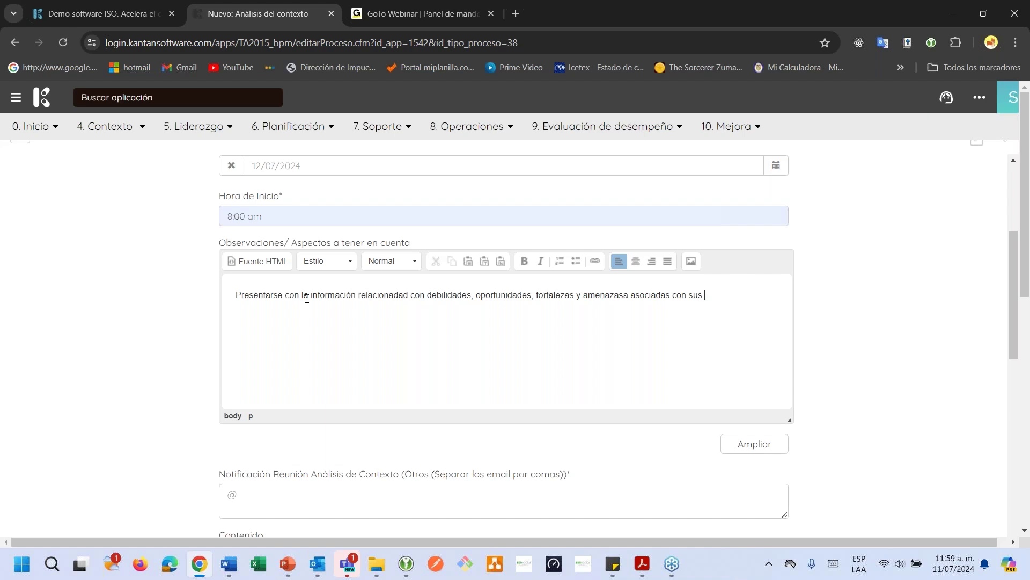
text(procesos.)
Enter the recipient's e-mail address in the Notificación field
scroll(269, 337, down, 3)
click(228, 359)
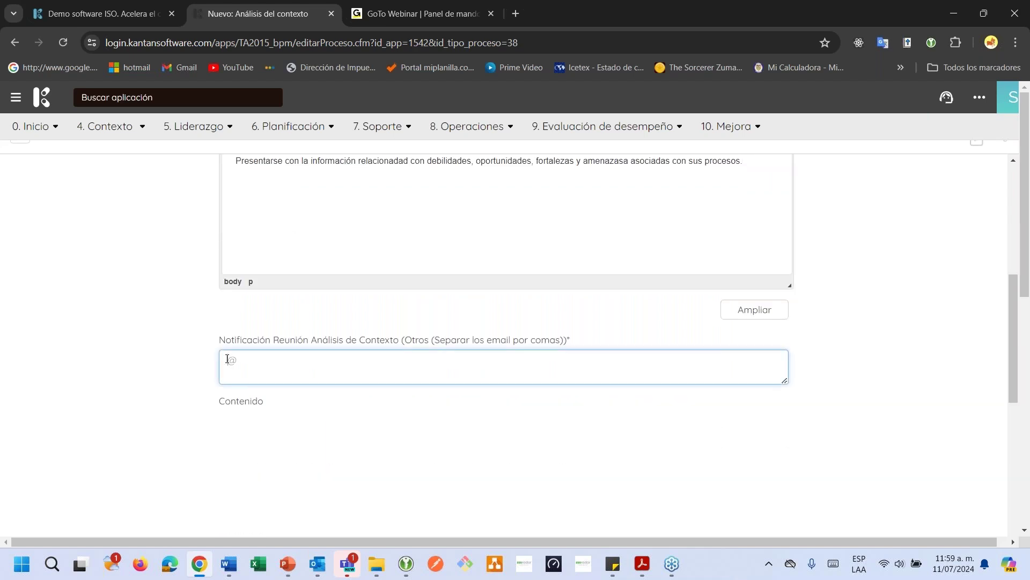
scroll(281, 357, down, 1)
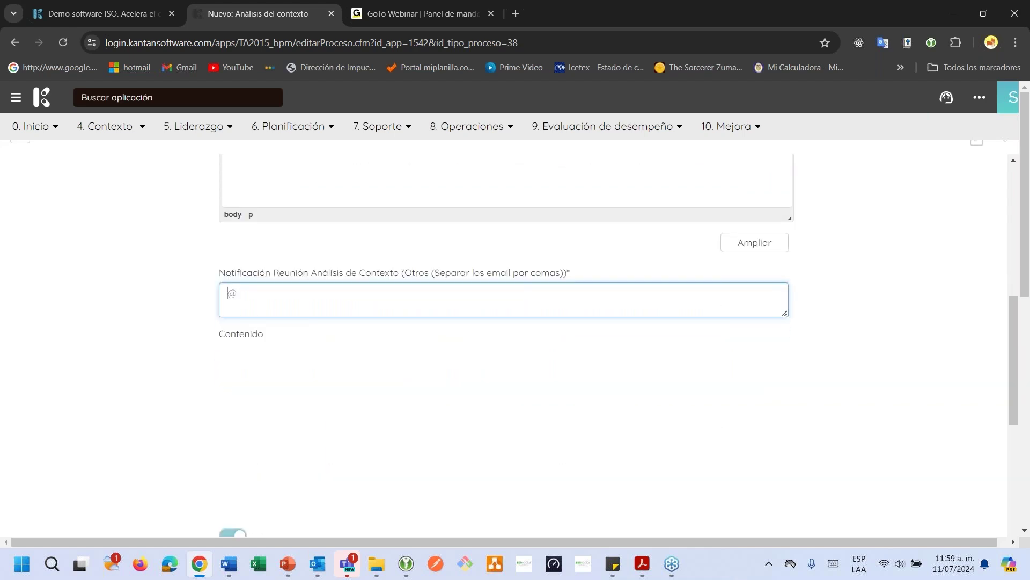
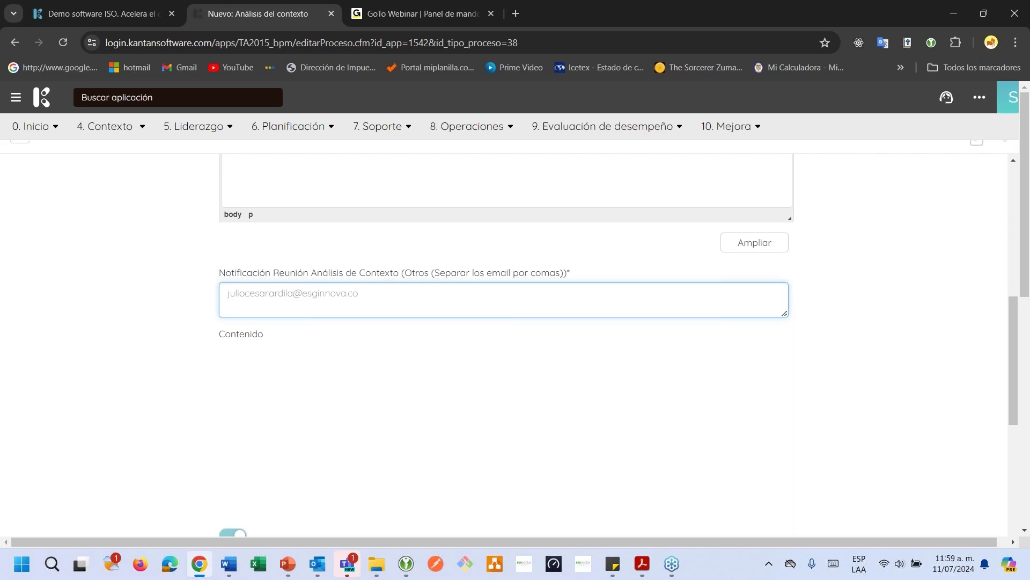
scroll(428, 398, down, 6)
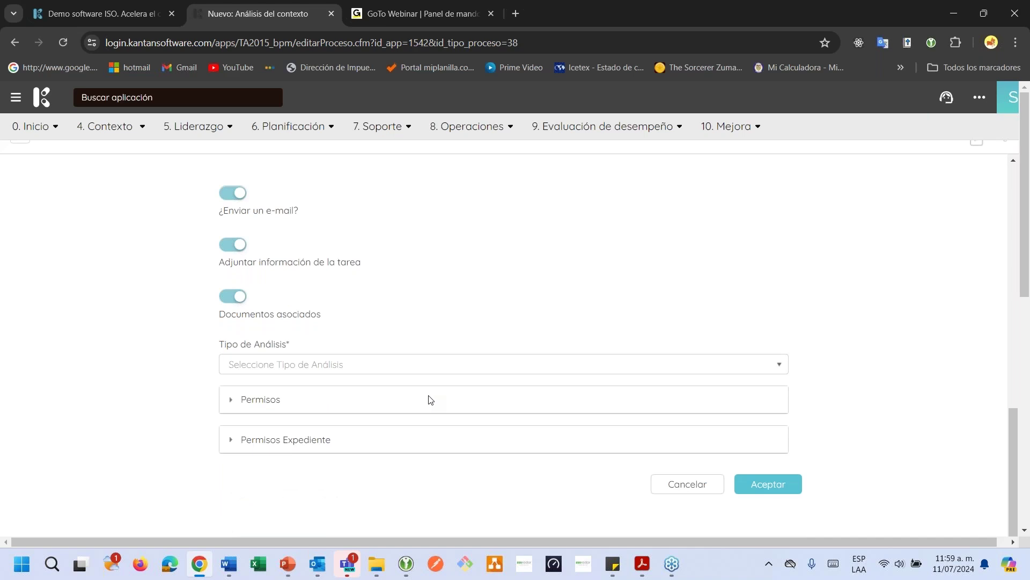
Set the analysis type to Programado and save the record
click(361, 365)
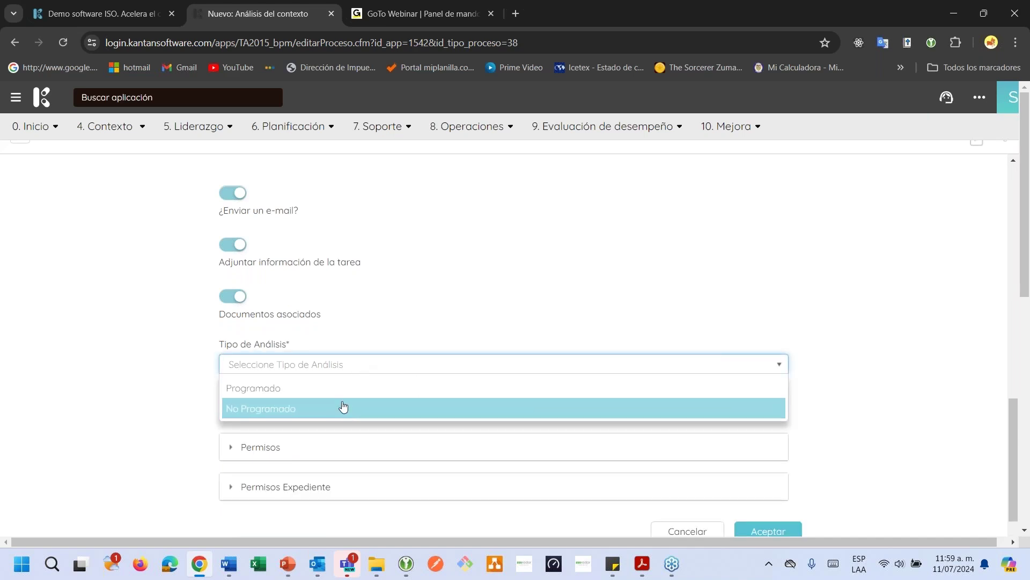
click(341, 388)
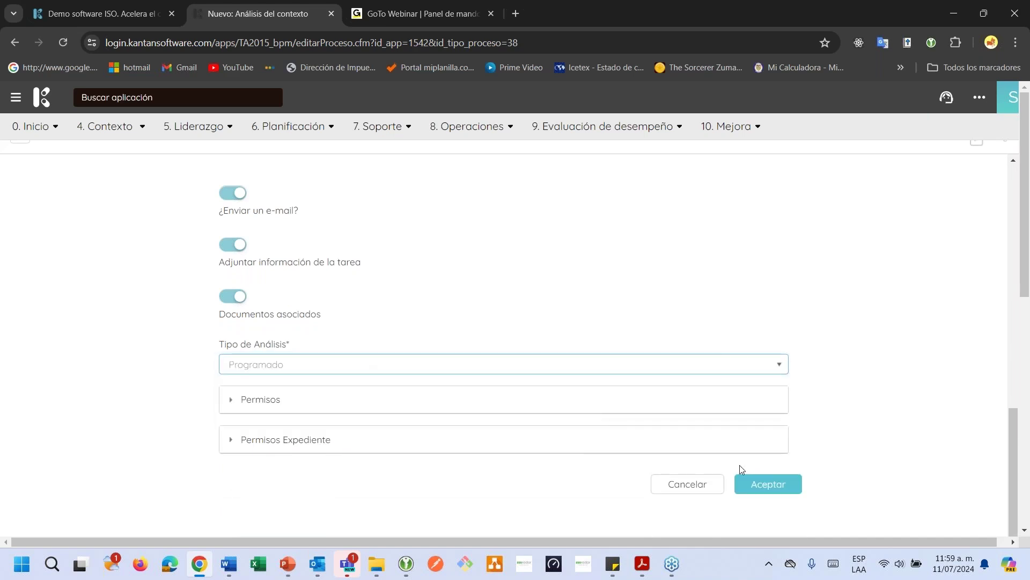
click(751, 483)
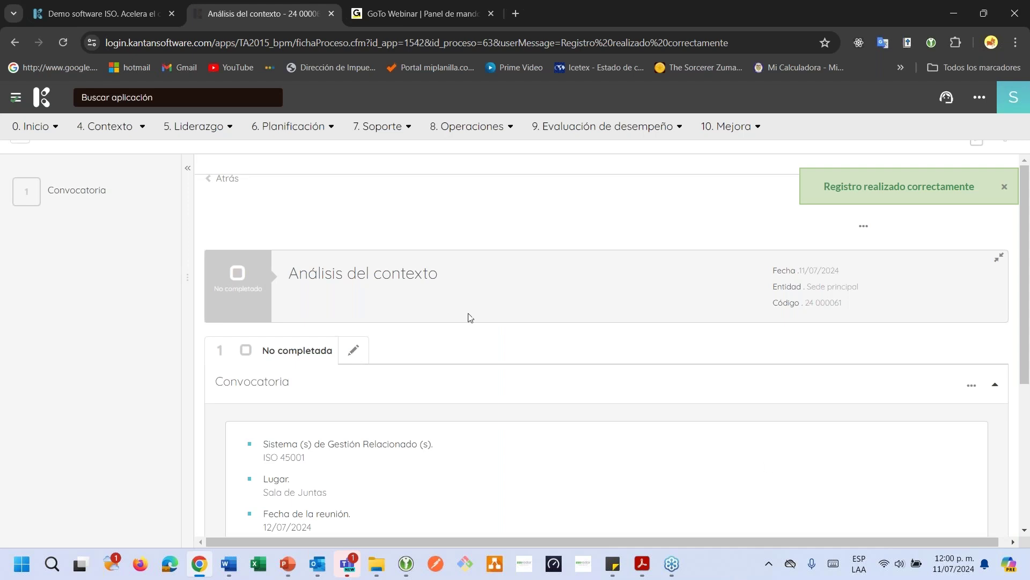
Review the record's date, code 24 000061, title and completion status
scroll(435, 305, down, 3)
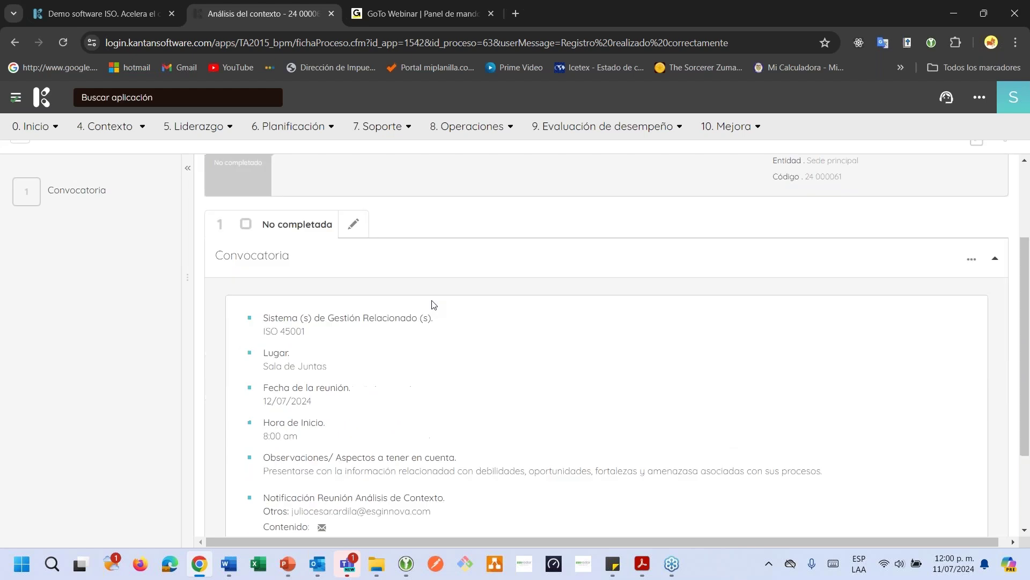
scroll(435, 305, up, 3)
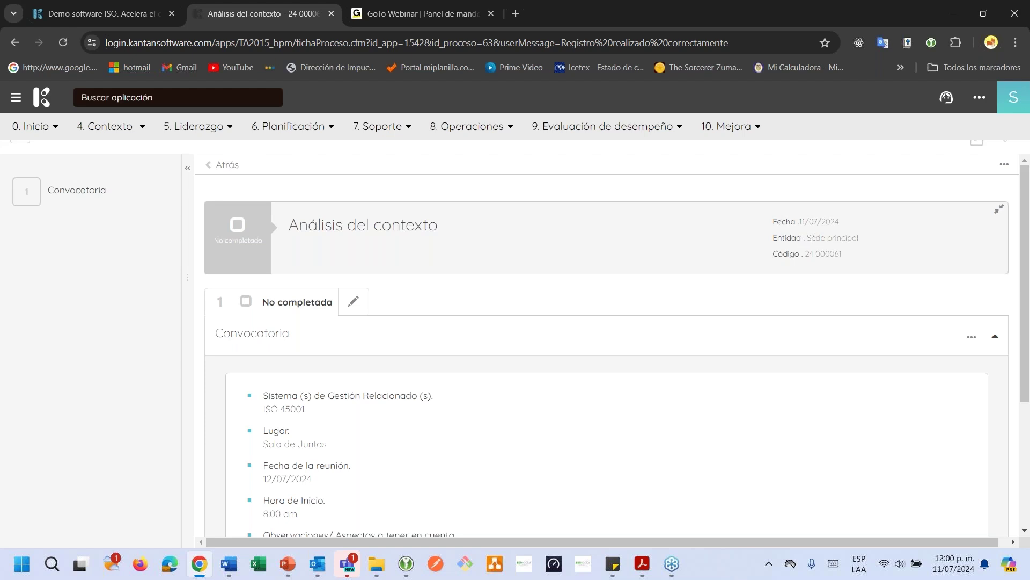
drag(798, 222, 840, 222)
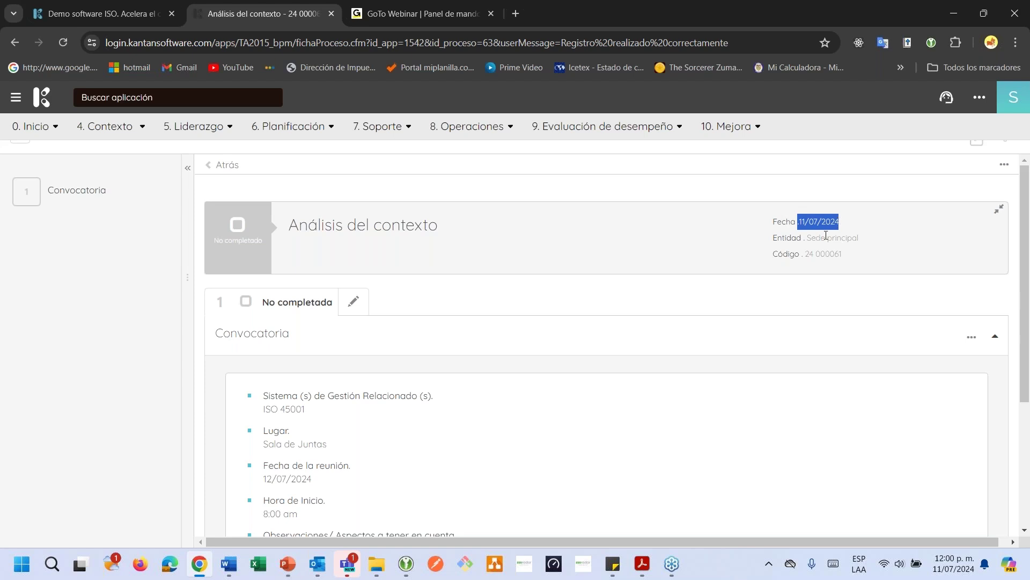
drag(804, 255, 847, 256)
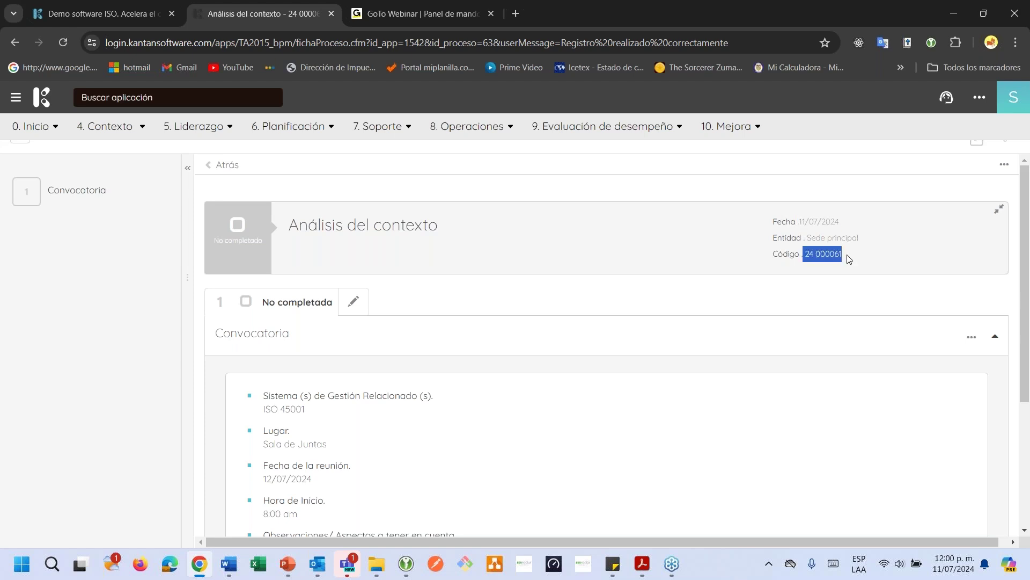
click(748, 255)
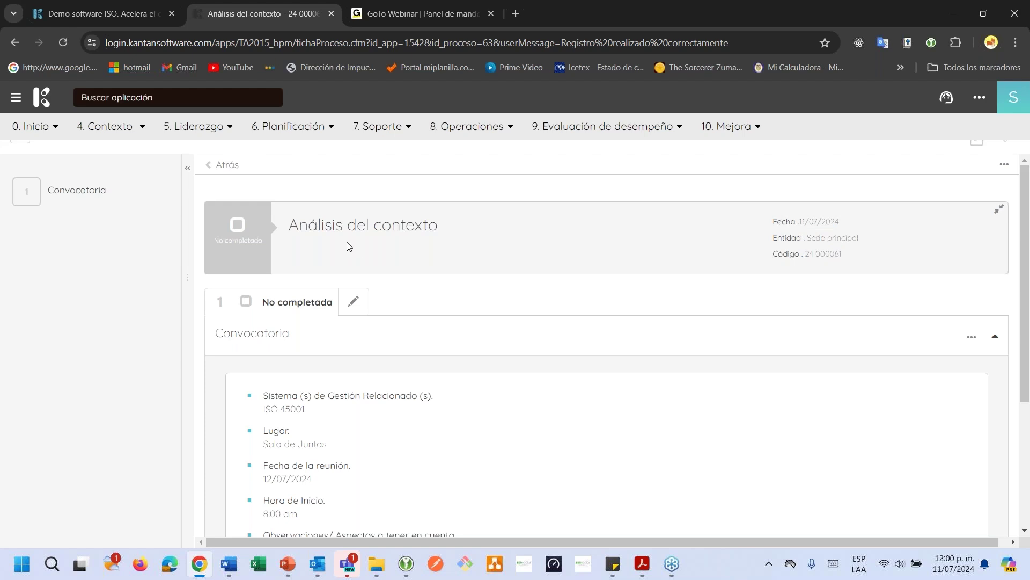
drag(336, 225, 393, 228)
click(457, 240)
drag(218, 240, 238, 240)
click(399, 262)
Review the Convocatoria step details, including its meeting date
mouse_move(66, 203)
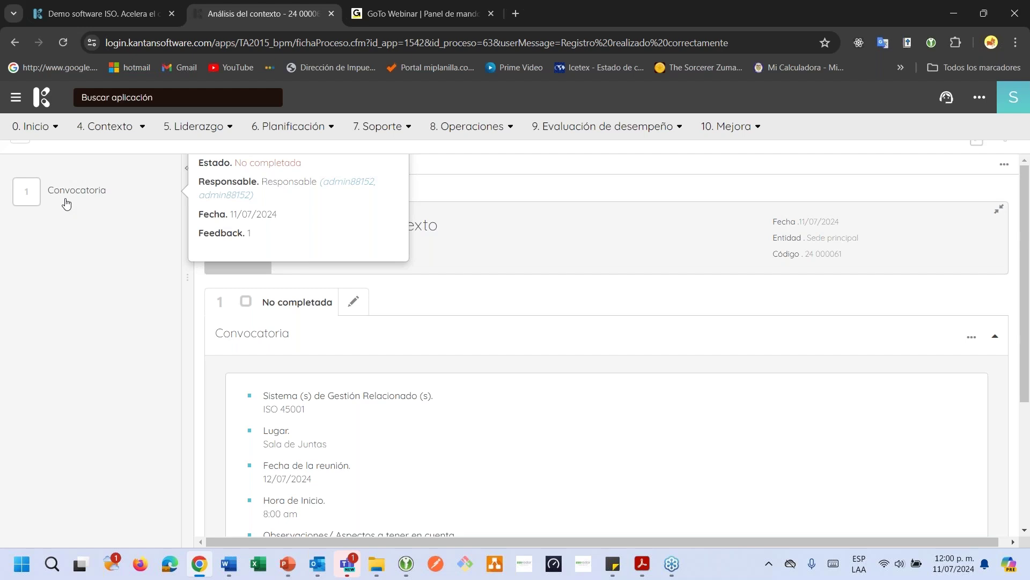
scroll(421, 340, down, 3)
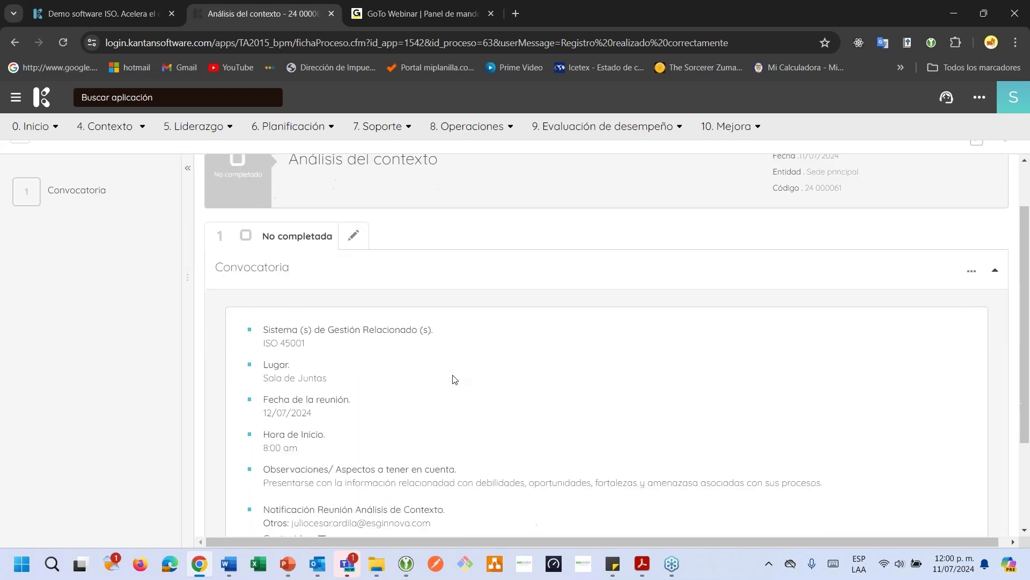
drag(334, 263, 343, 266)
click(343, 266)
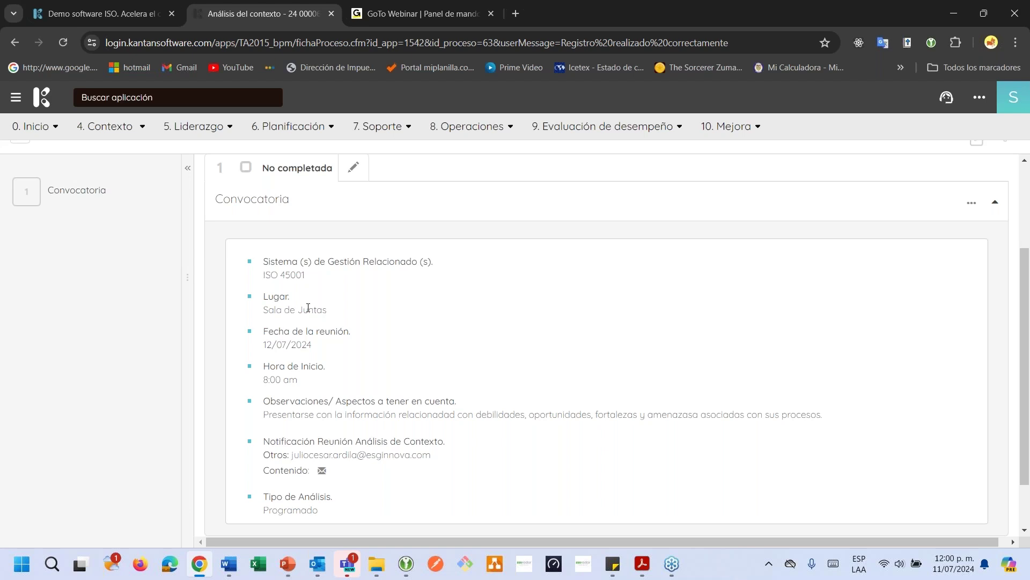
drag(292, 332, 299, 334)
click(291, 402)
scroll(321, 400, up, 3)
Mark the Convocatoria step Completa, confirm the notice e-mail, and preview its content
click(352, 301)
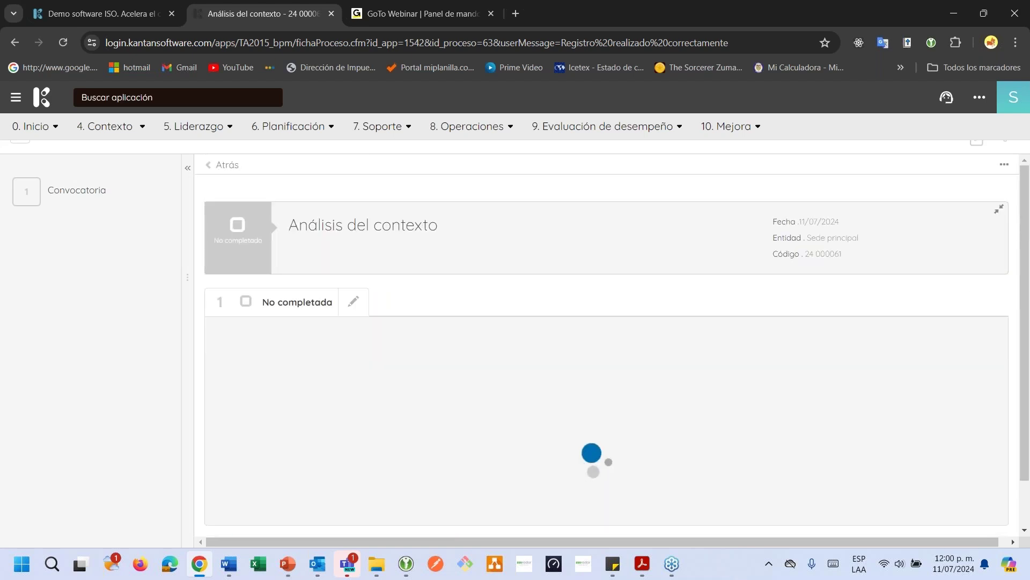
scroll(352, 302, down, 6)
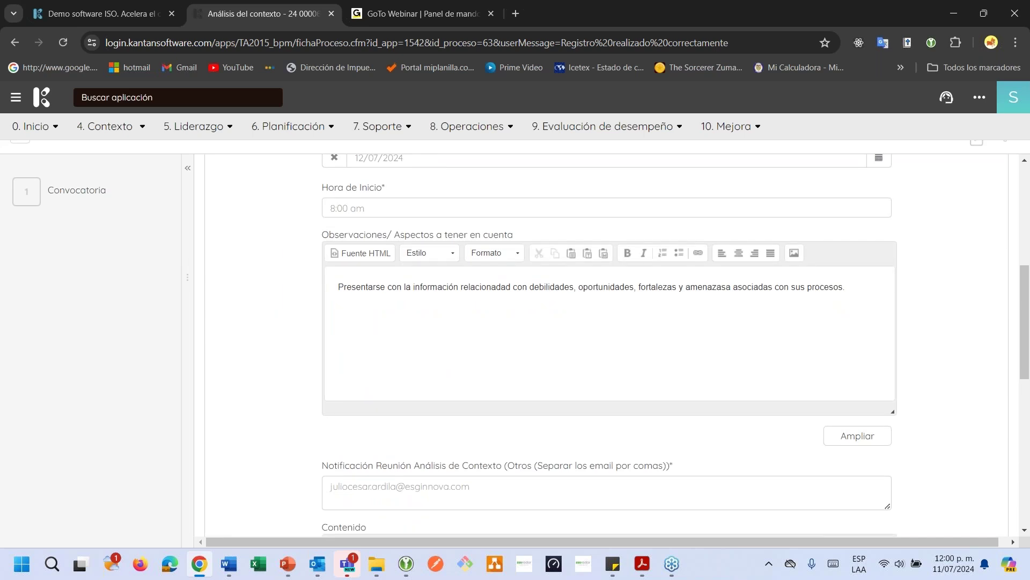
scroll(1005, 498, down, 10)
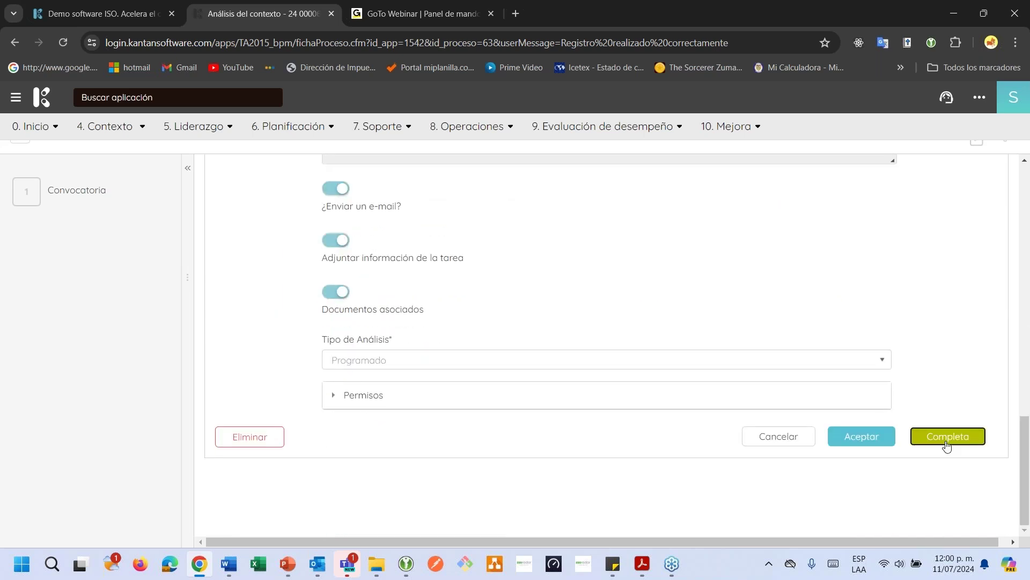
click(947, 437)
click(680, 204)
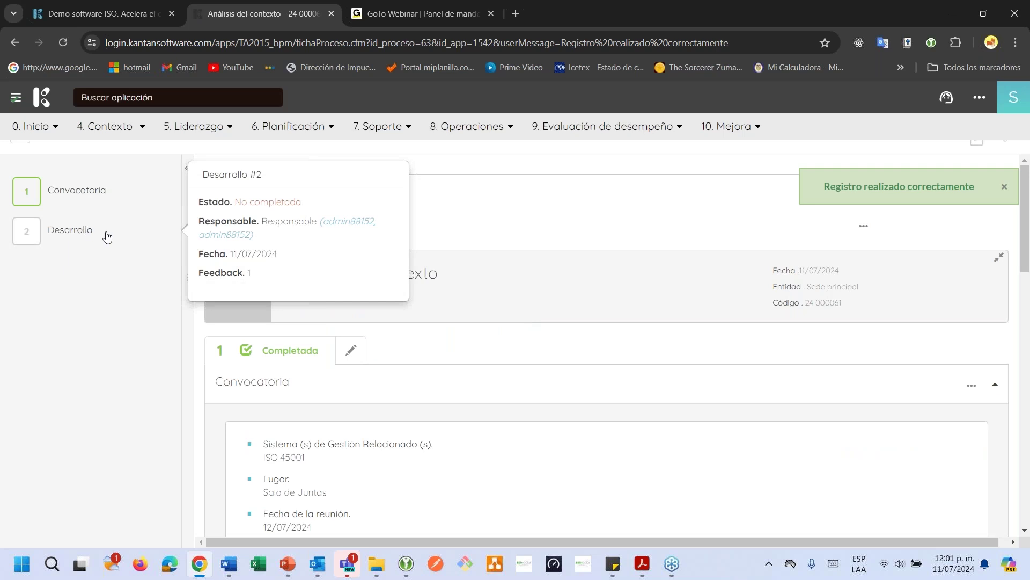
scroll(279, 362, down, 6)
click(322, 253)
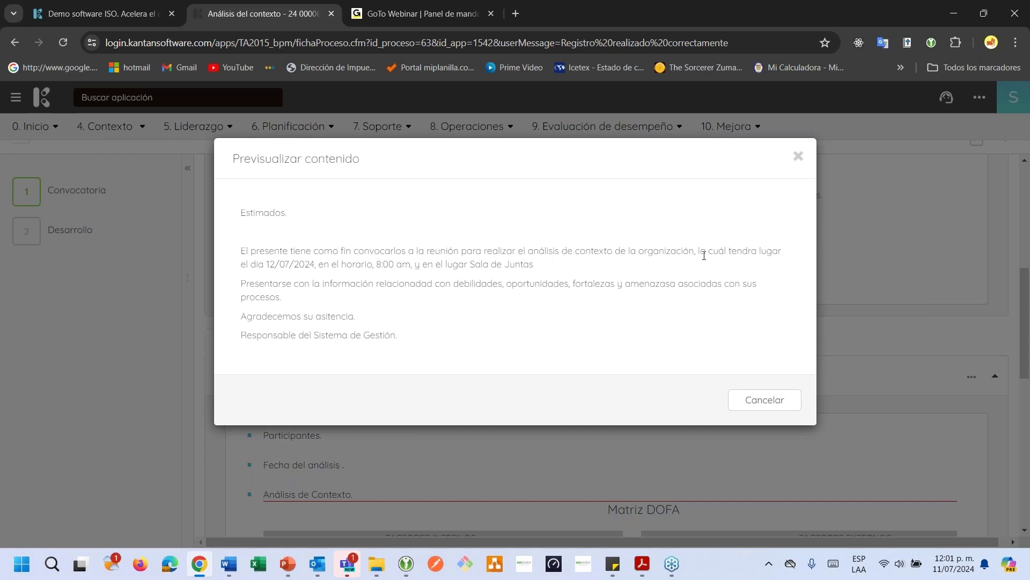
Review the invitation's date, time, place and observations, then close the preview
drag(268, 264, 399, 264)
drag(486, 264, 523, 264)
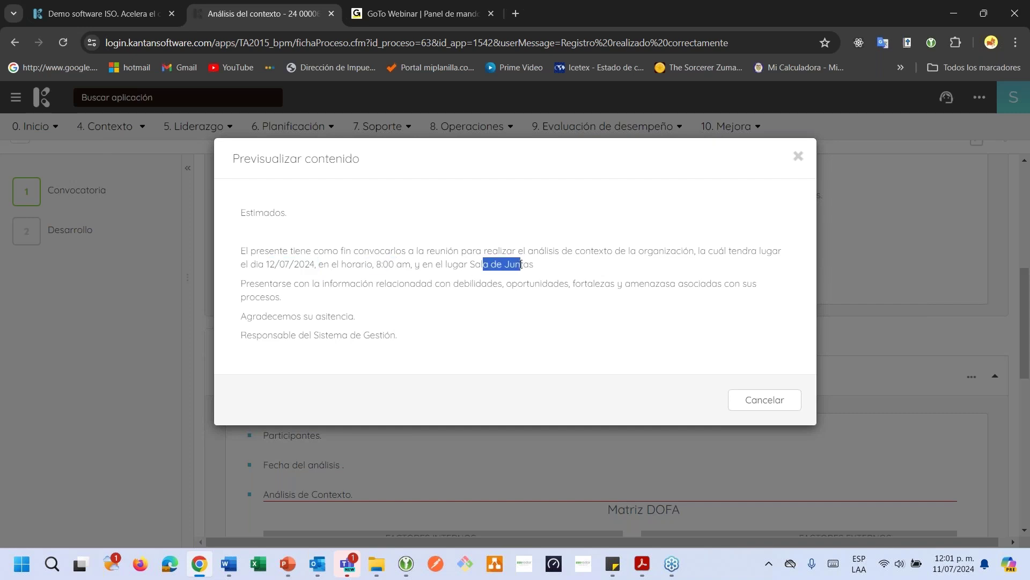
click(367, 285)
drag(245, 289, 338, 296)
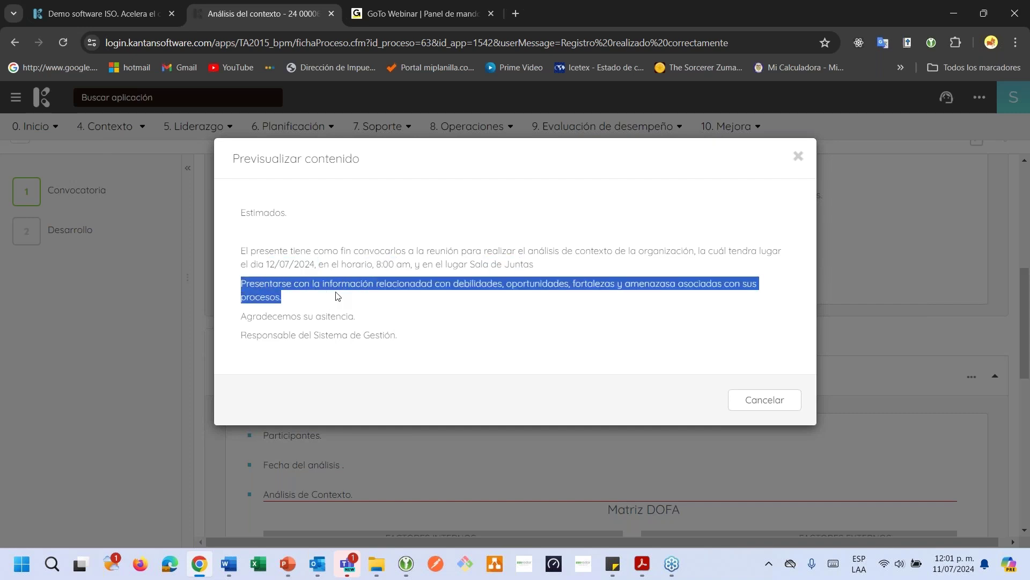
click(463, 286)
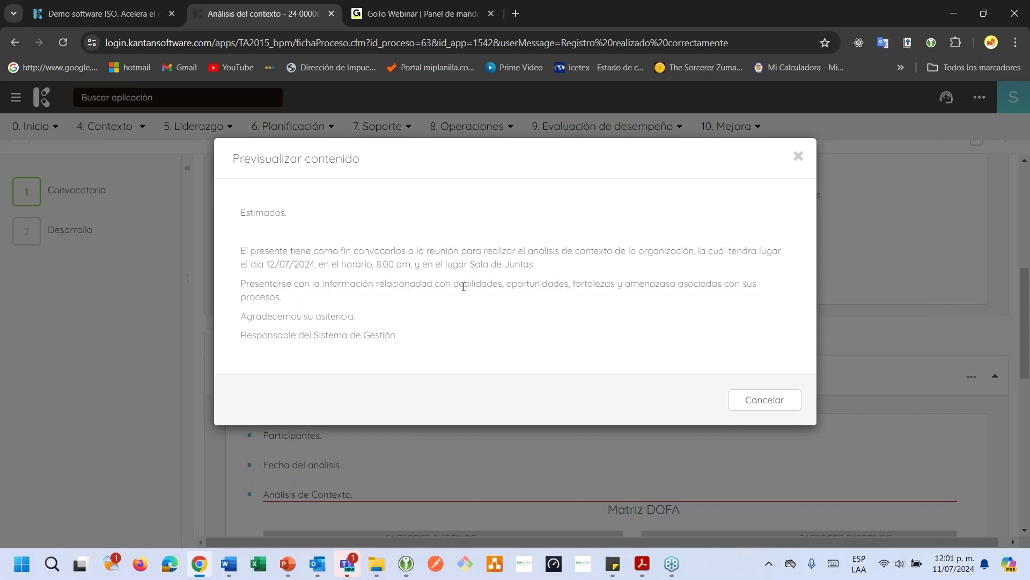
click(741, 399)
scroll(736, 396, down, 2)
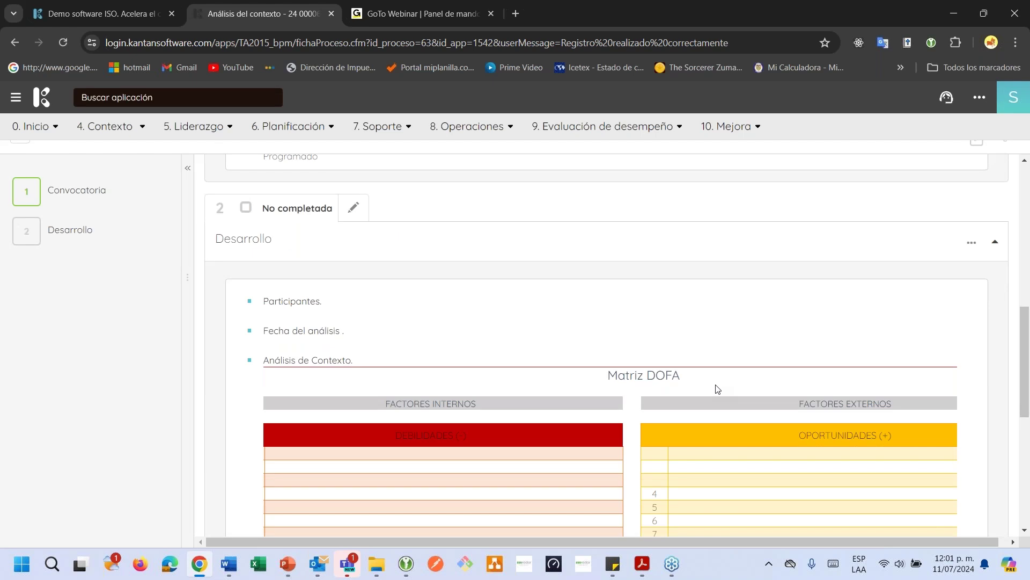
In Outlook, load the meeting notification e-mail's images, read it, then return to Kantan
click(318, 563)
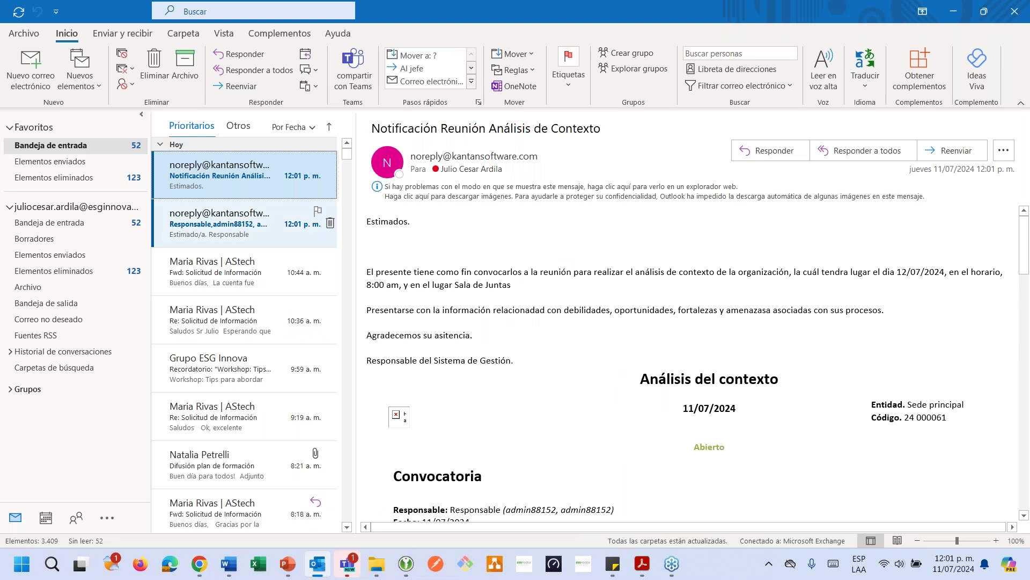
click(450, 196)
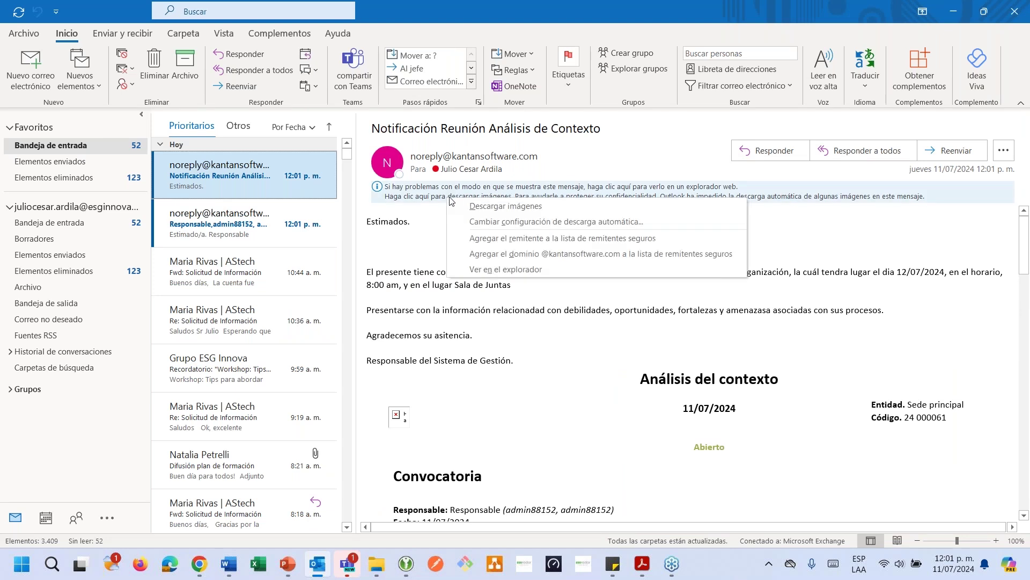
click(485, 209)
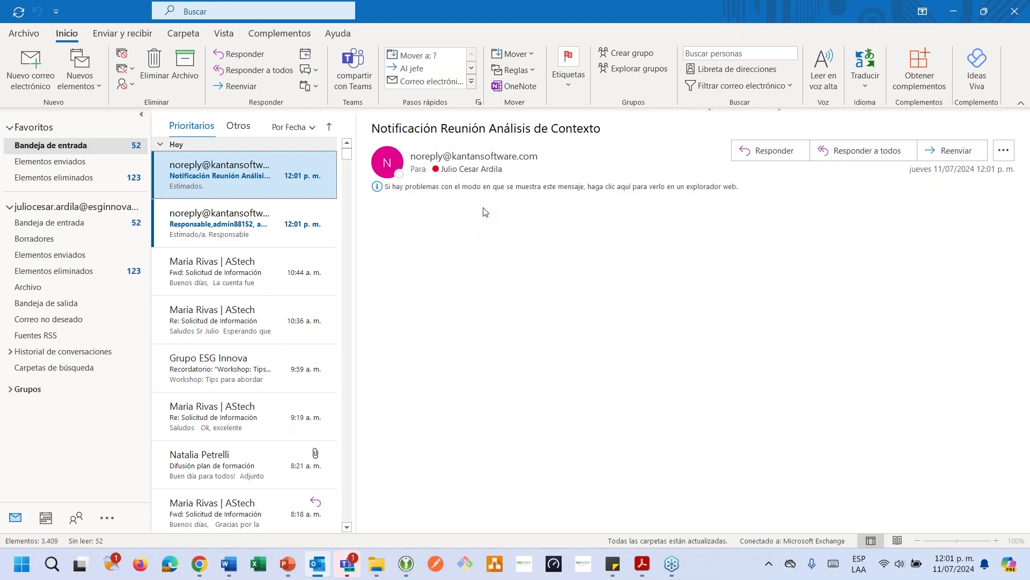
scroll(472, 242, down, 1)
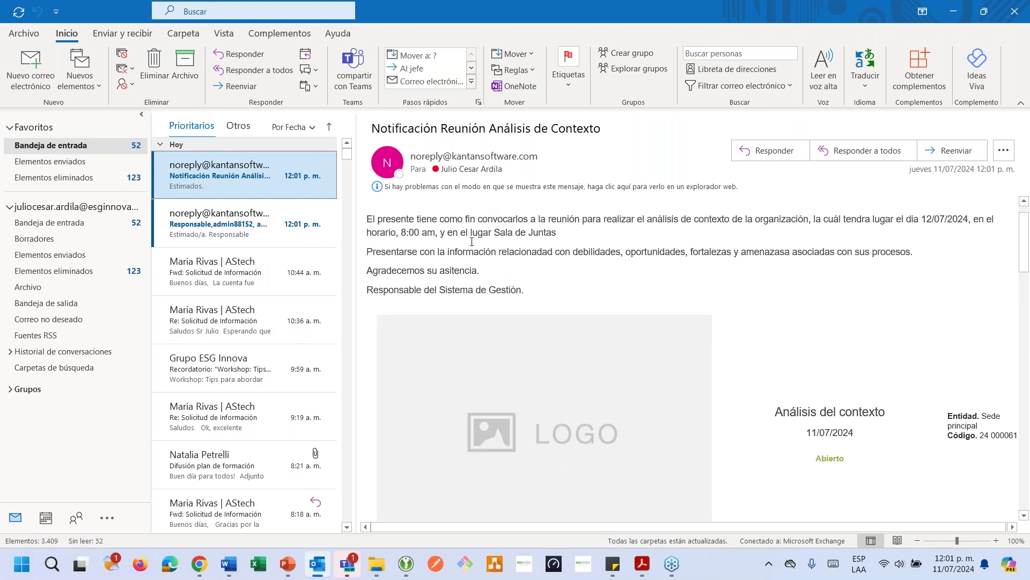
drag(460, 233, 494, 233)
scroll(493, 233, down, 1)
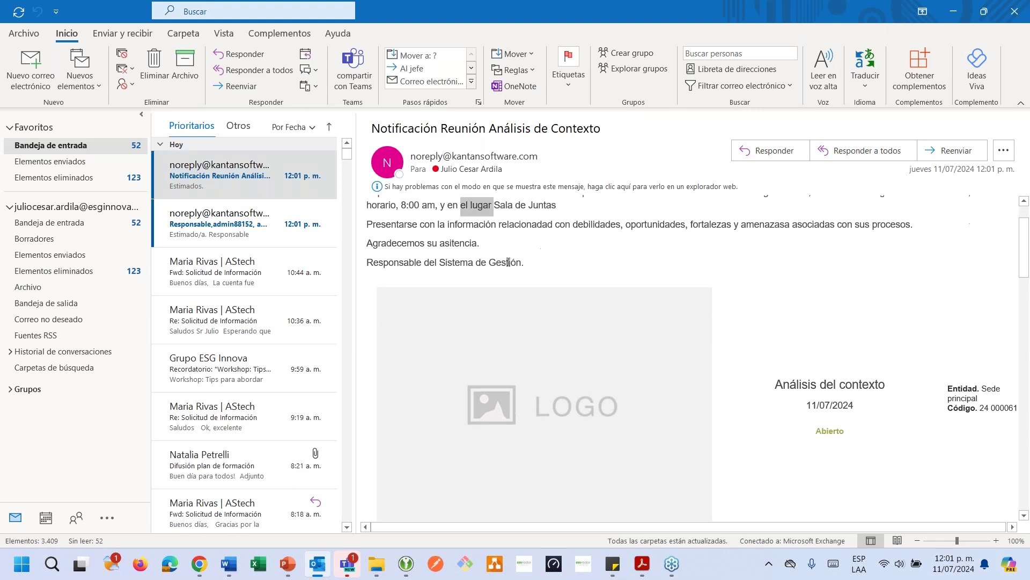
scroll(508, 262, up, 2)
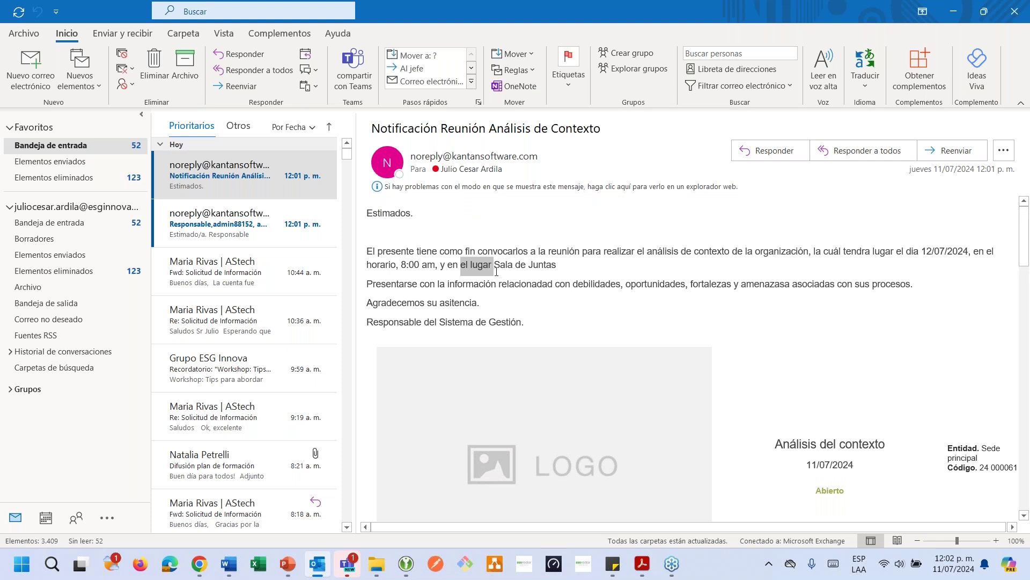
key(alt+Tab)
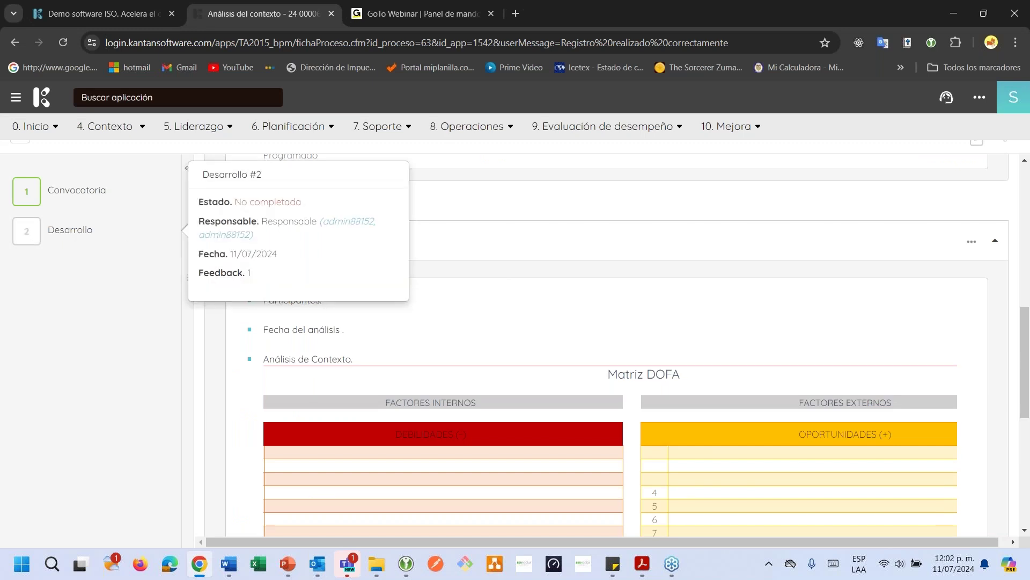
Open the Desarrollo step and add two participants, including the admin account
scroll(440, 310, down, 1)
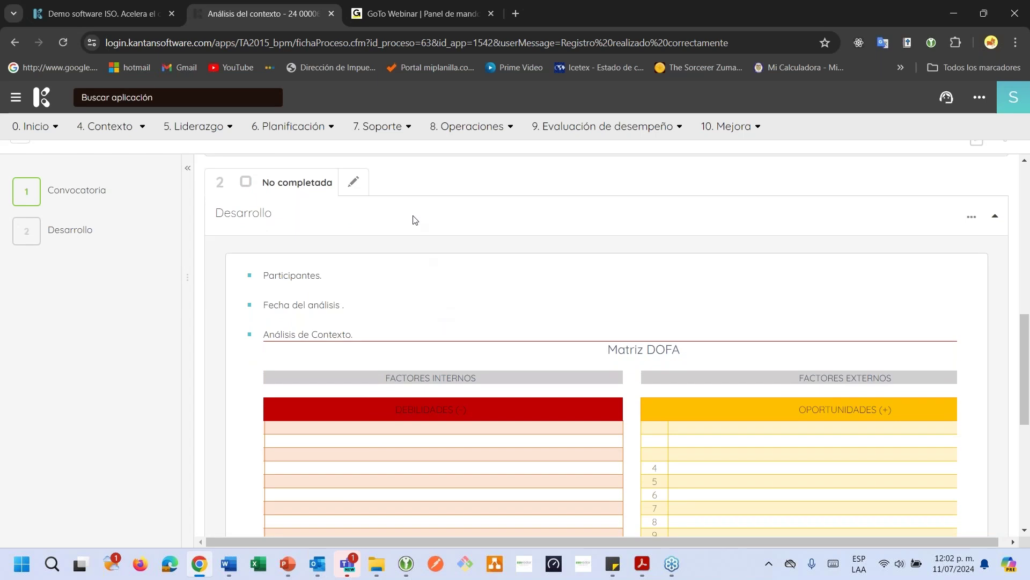
click(353, 182)
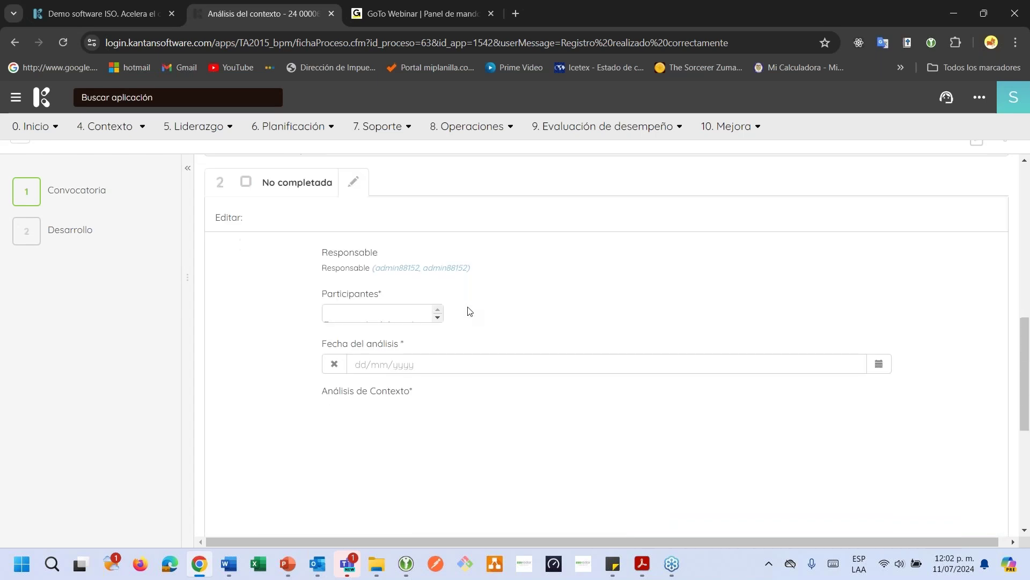
scroll(470, 311, down, 1)
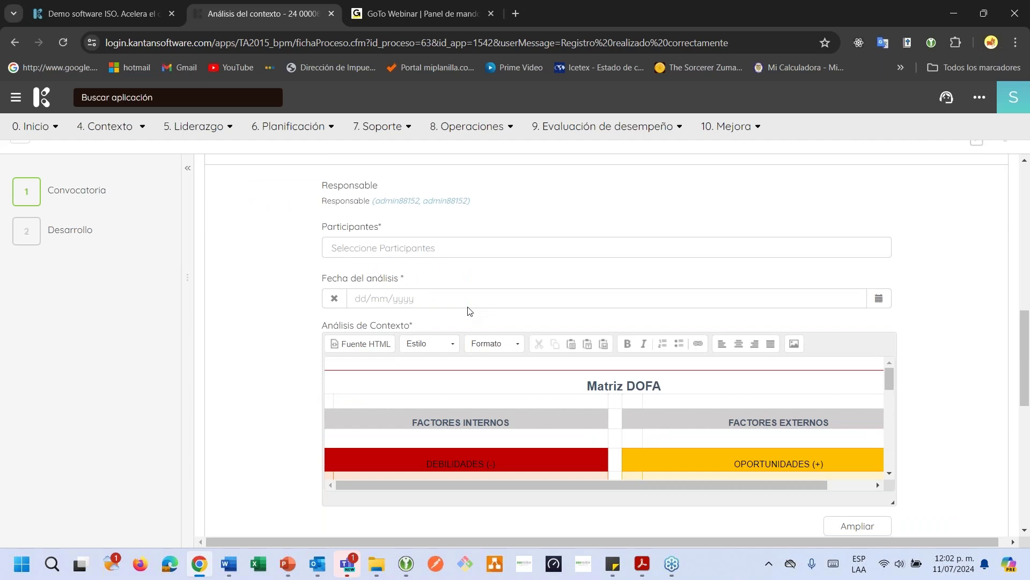
click(424, 249)
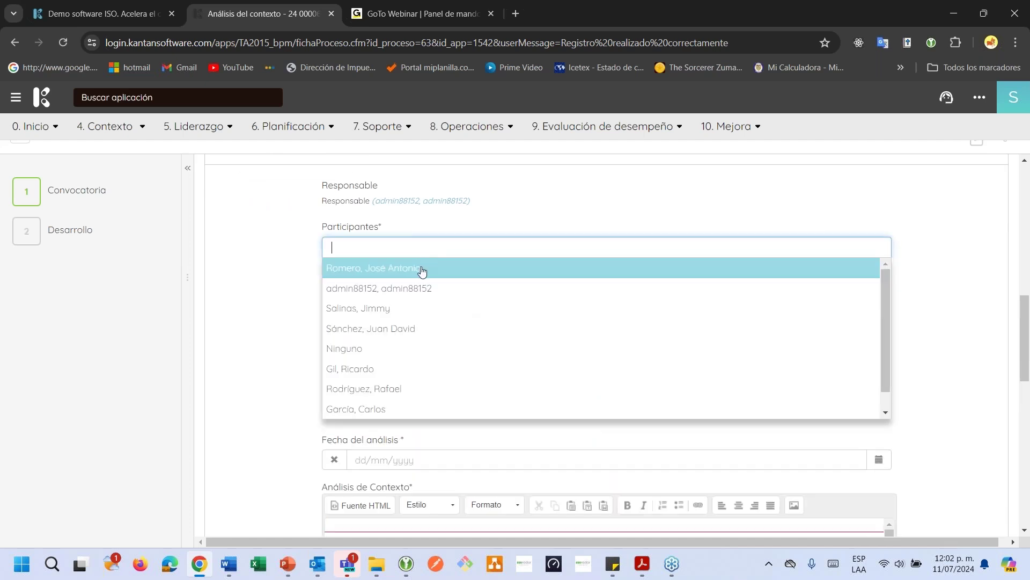
click(423, 268)
click(420, 272)
click(418, 289)
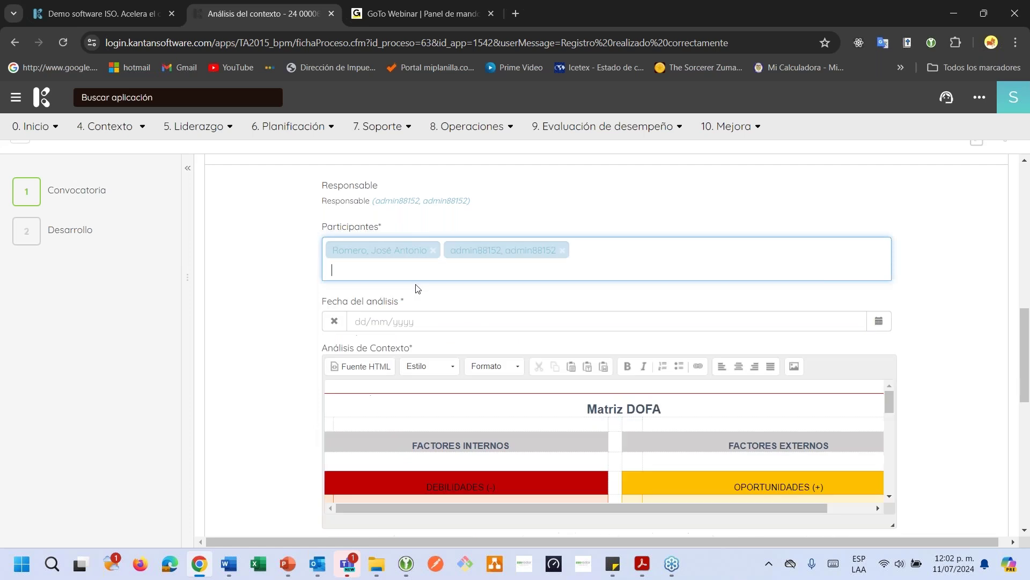
Set the analysis date to 12/07/2024
scroll(418, 290, down, 1)
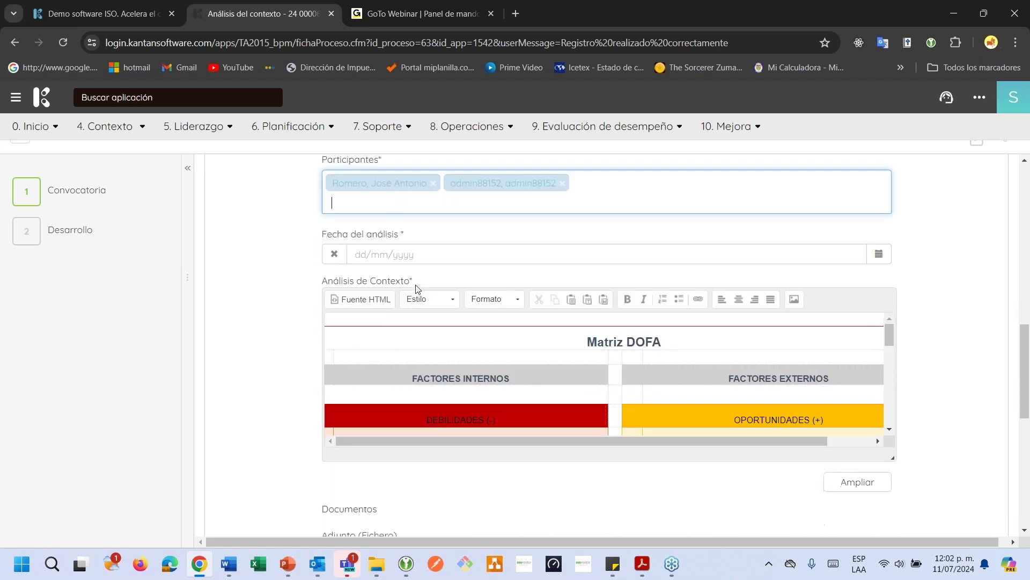
click(880, 265)
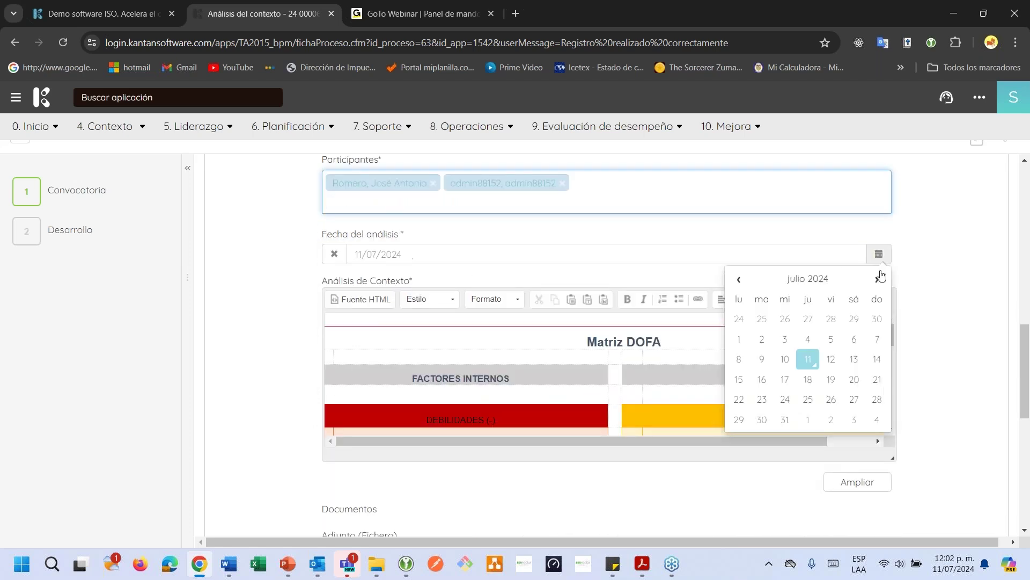
click(830, 359)
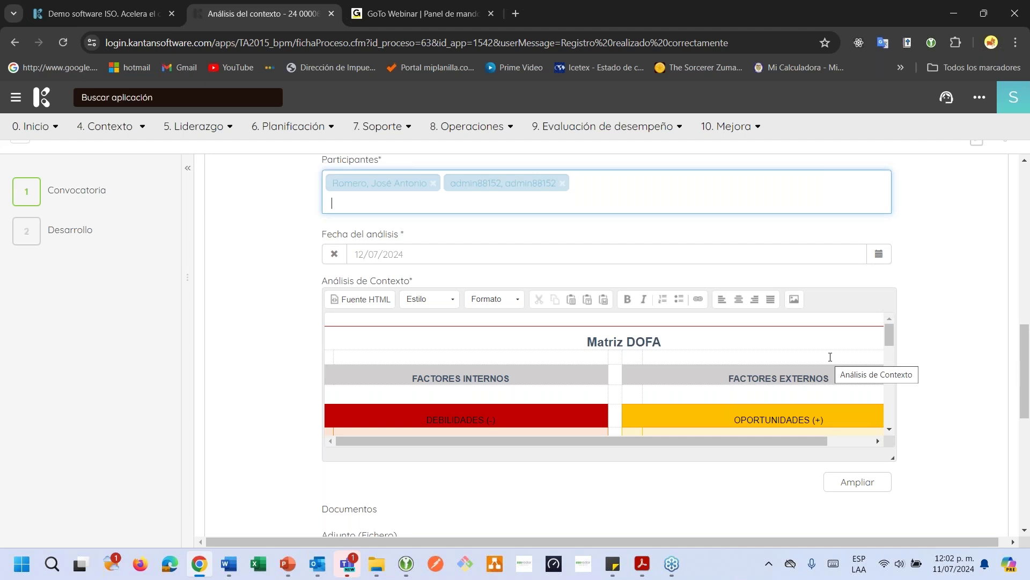
scroll(830, 357, down, 5)
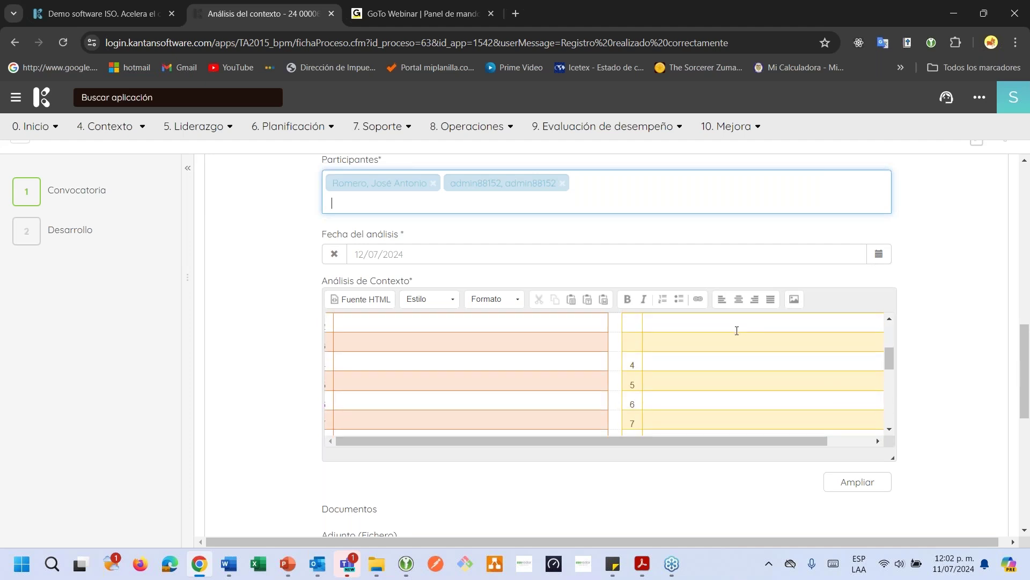
scroll(736, 331, up, 5)
scroll(877, 421, down, 3)
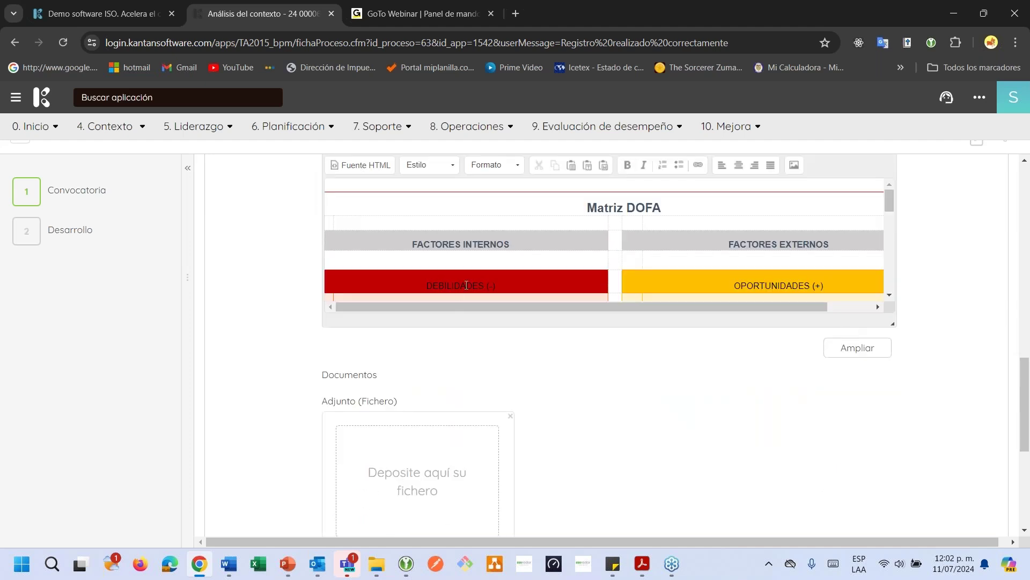
scroll(466, 285, down, 3)
Enlarge the editor and enter the weakness 'Poco almacenamiento en bodega de medicamentos.'
click(837, 346)
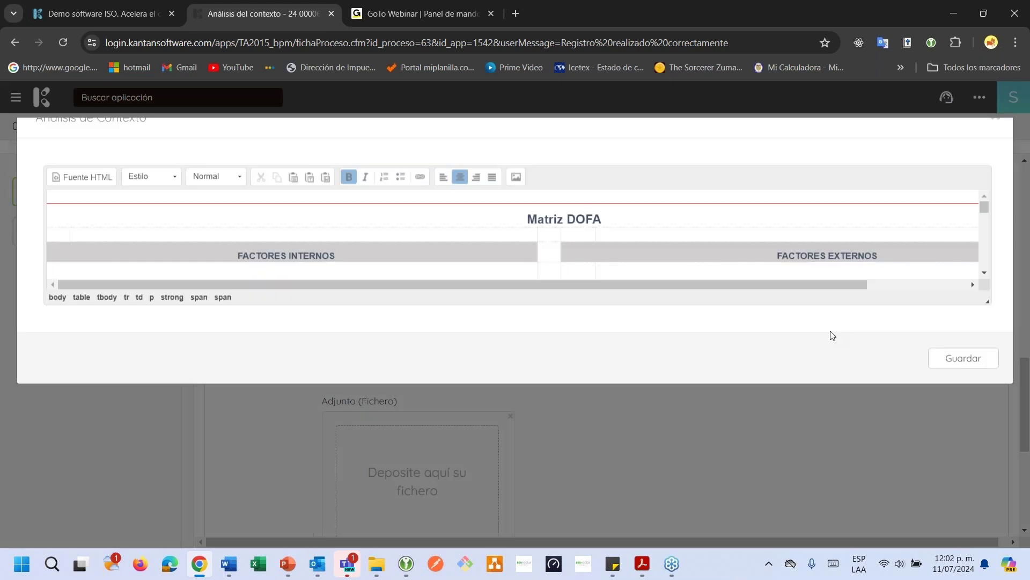
drag(988, 323, 987, 476)
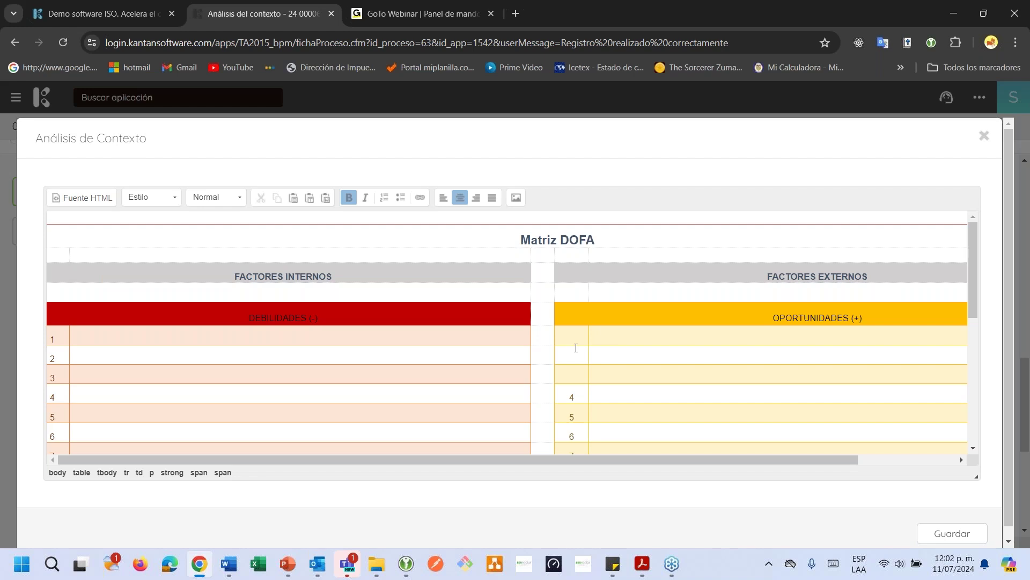
click(317, 340)
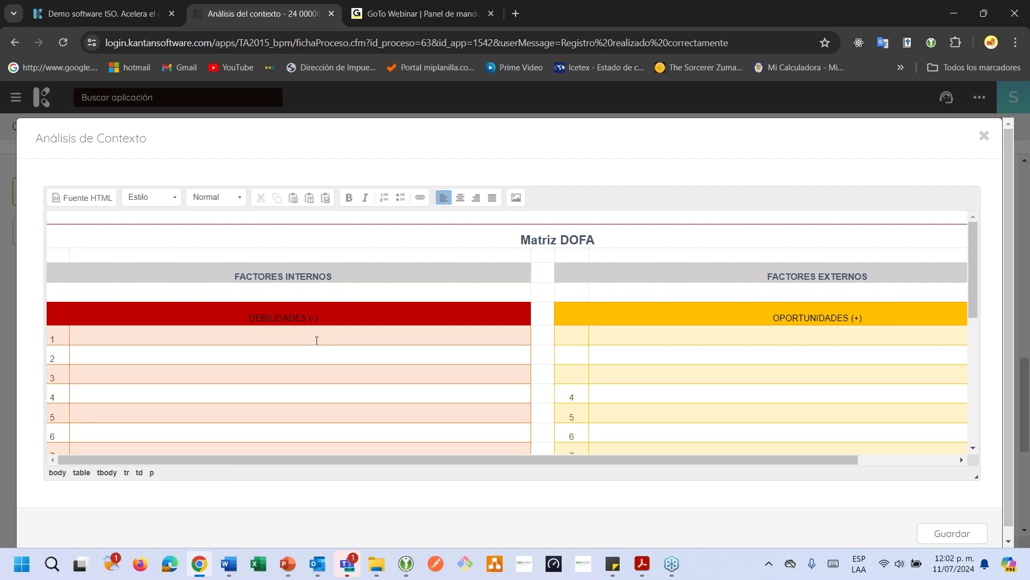
text(Poco almacenamiento en bodega de me)
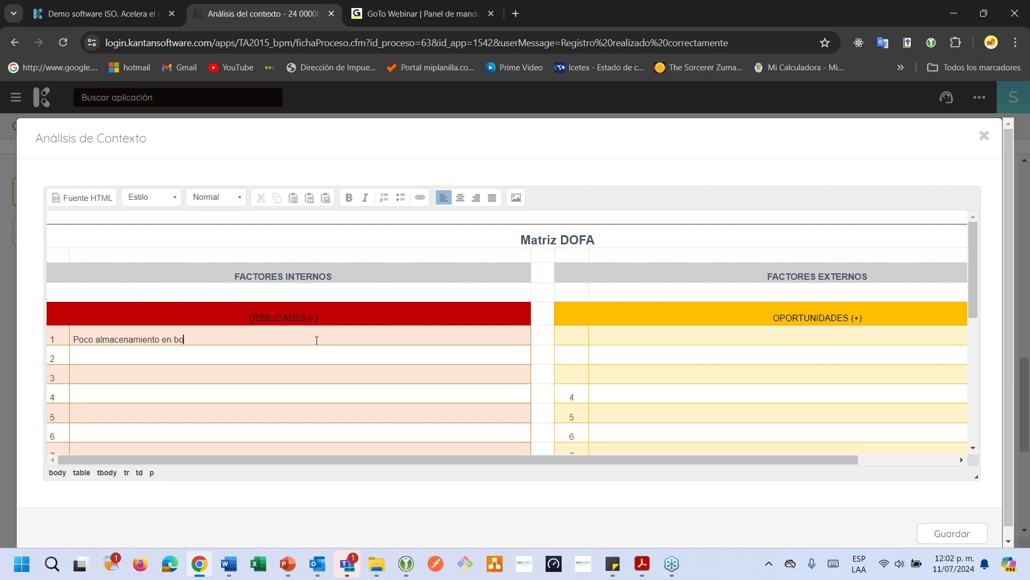
text(dicamentos.)
scroll(623, 344, down, 4)
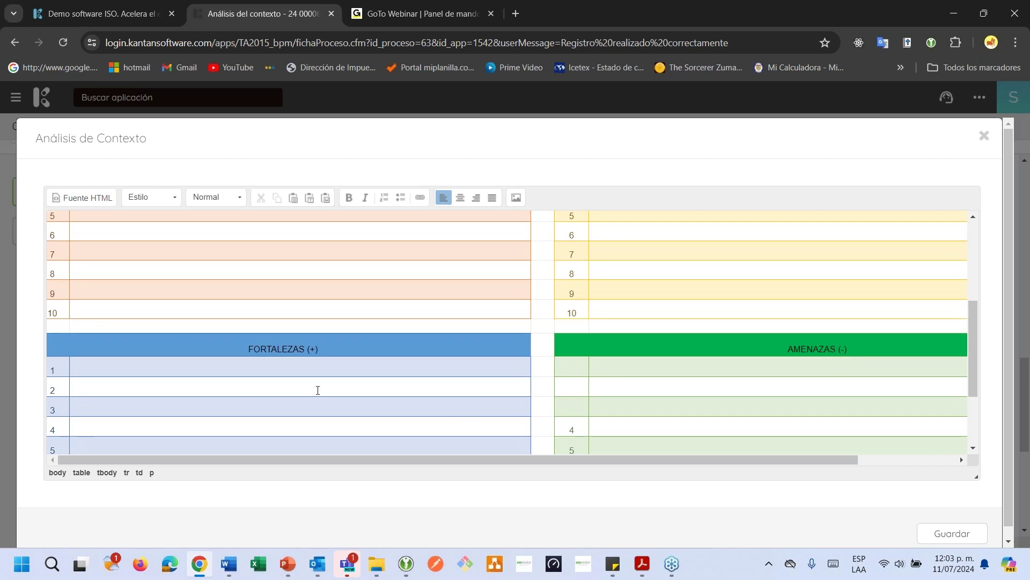
Enter the strength 'Presupuesto asignado para la compra de maquinaria y herramientas'
click(308, 369)
text(Presupuest)
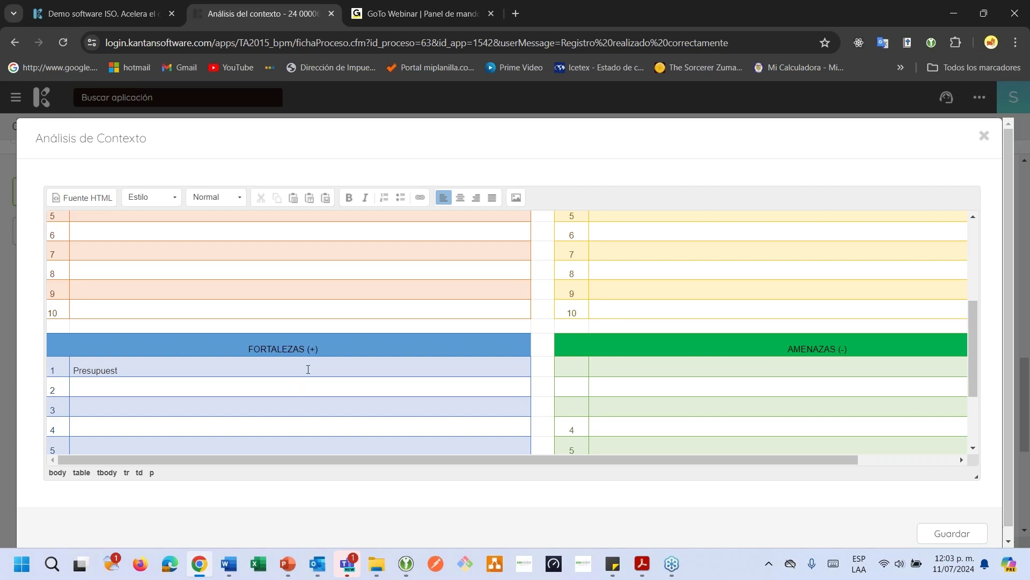
text(o asignado para la compra de maquin)
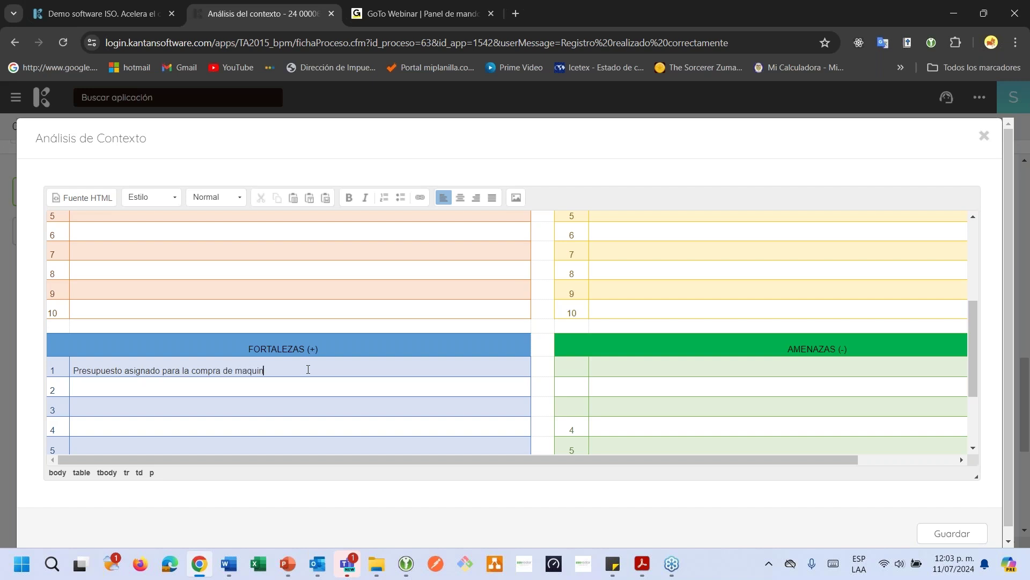
text(aria y herramientas.)
scroll(379, 358, up, 5)
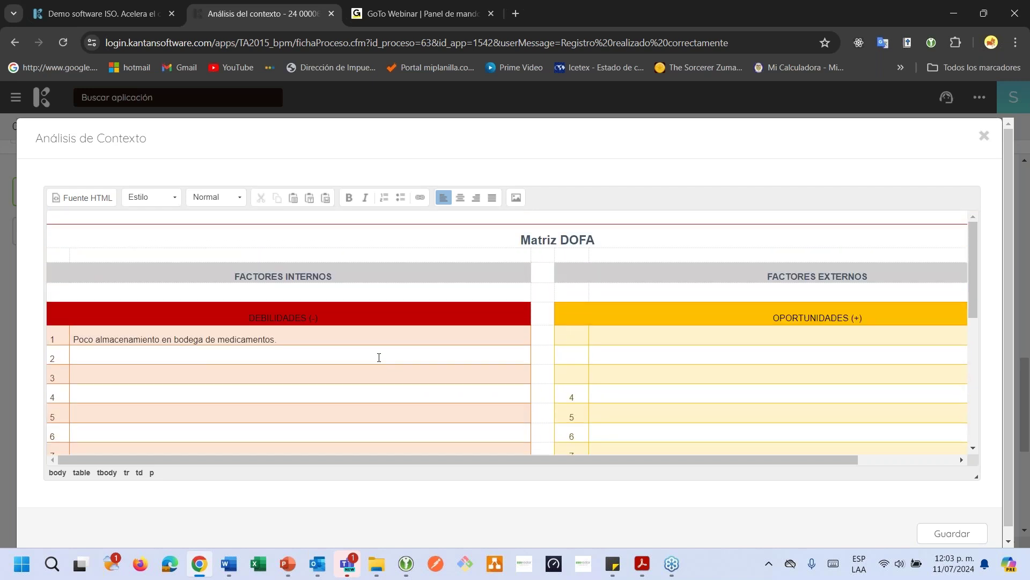
scroll(379, 357, down, 1)
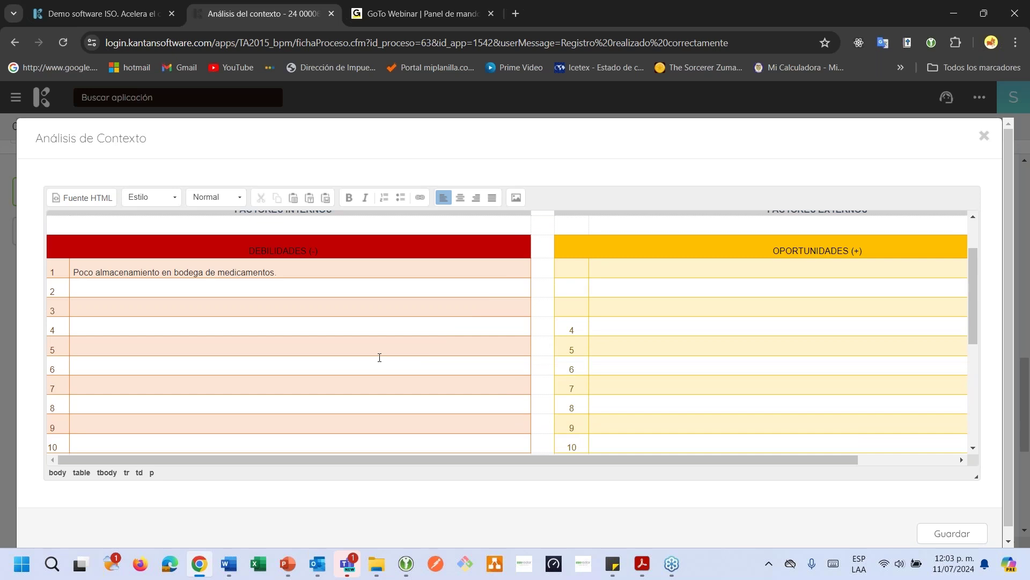
scroll(380, 358, up, 1)
scroll(379, 357, down, 4)
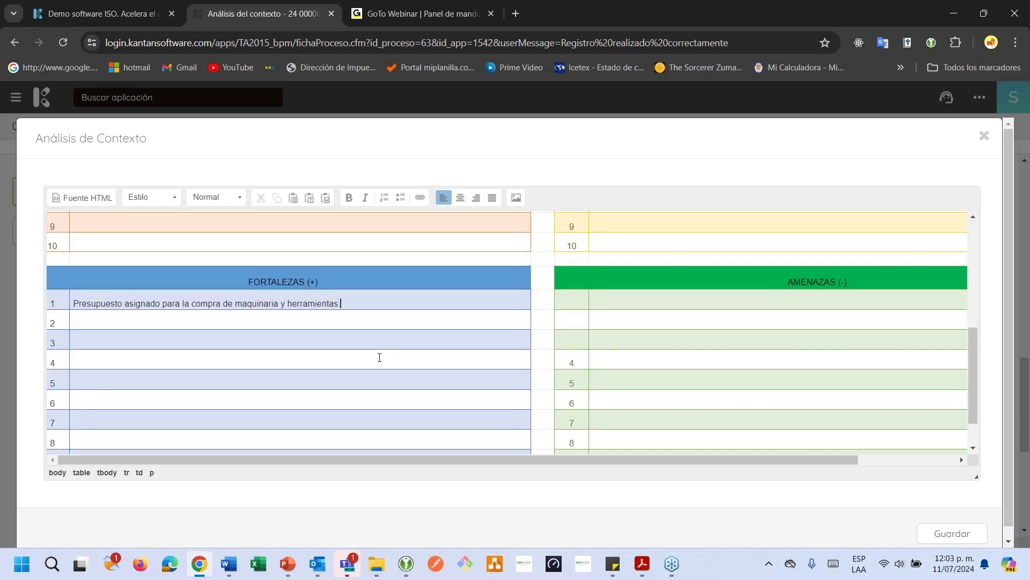
scroll(379, 357, up, 3)
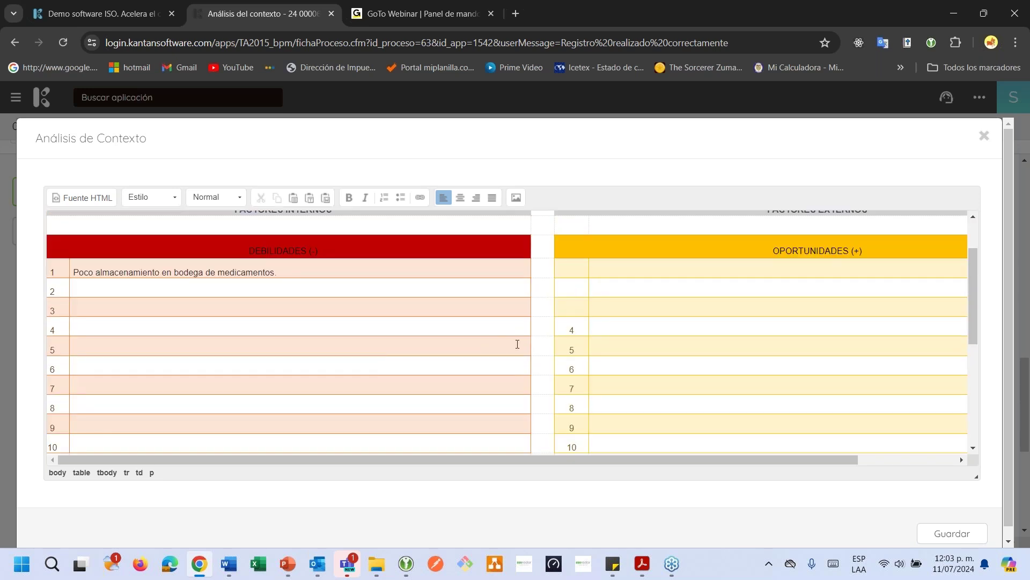
scroll(517, 344, up, 1)
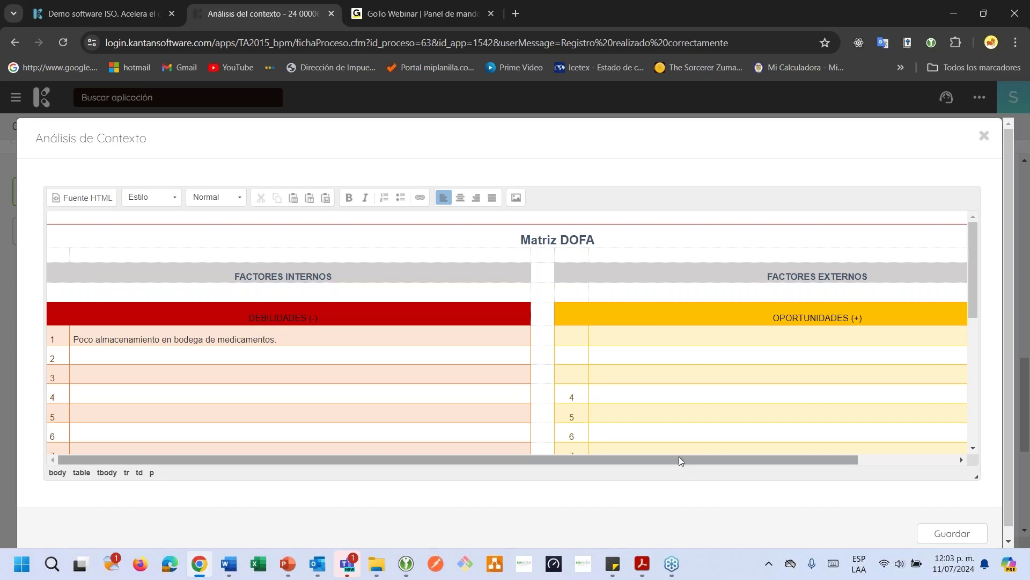
Enter 'Tiempos de entrega prolongados por parte de la competencia' as OPORTUNIDADES row 1
drag(689, 456, 732, 458)
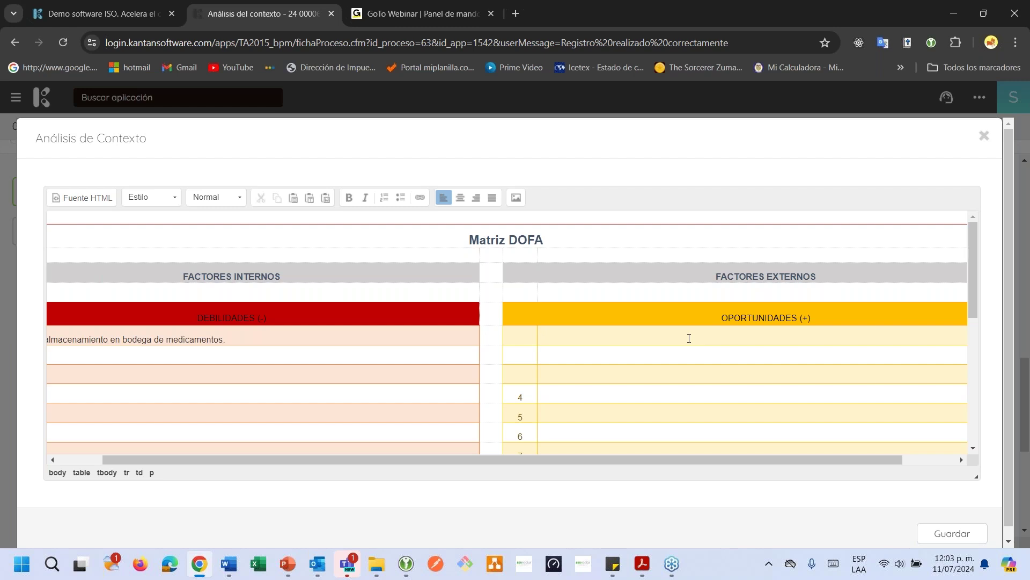
text(De)
key(BackSpace)
text(Tiempos de entrega prolongad)
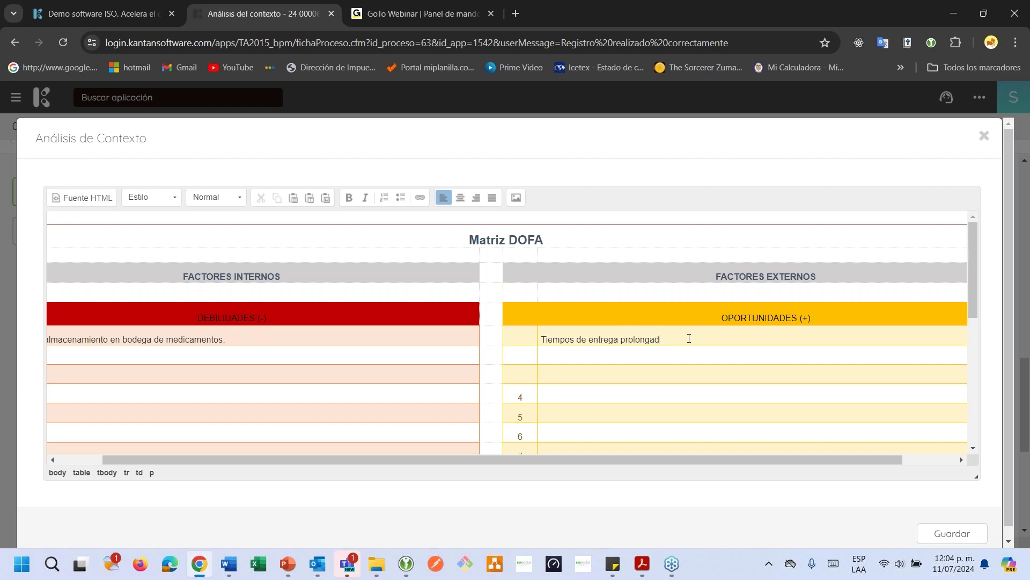
text(os por parte e la)
key(BackSpace)
key(BackSpace)
key(BackSpace)
key(BackSpace)
key(BackSpace)
text(de la compe)
text(tn)
text(ncia.)
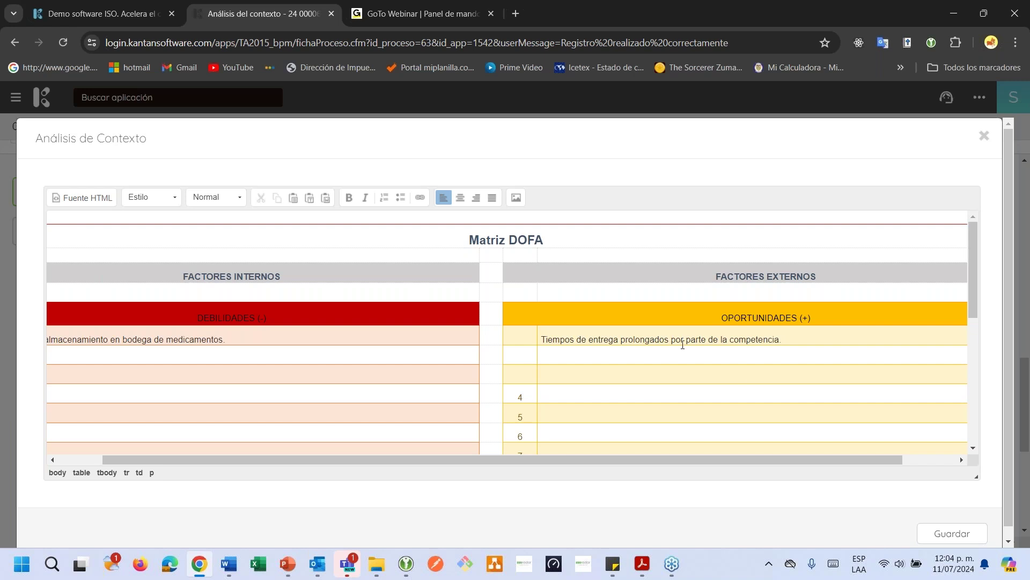
Enter 'Competencia con mejor equipamento' as AMENAZAS row 1
scroll(738, 375, down, 4)
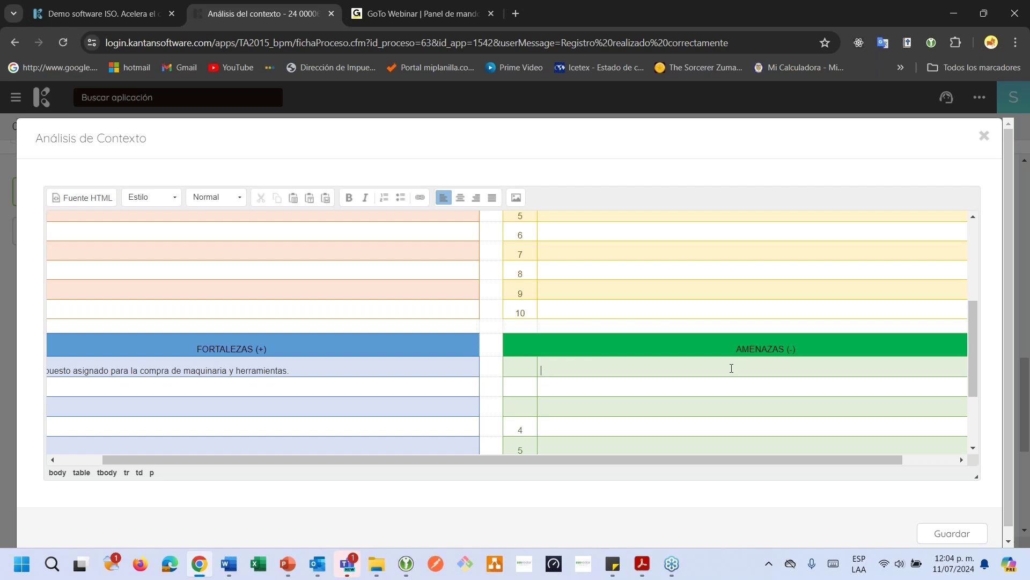
text(C)
key(BackSpace)
text(M)
key(BackSpace)
text(Competencias)
key(BackSpace)
text(con mejor equipamento)
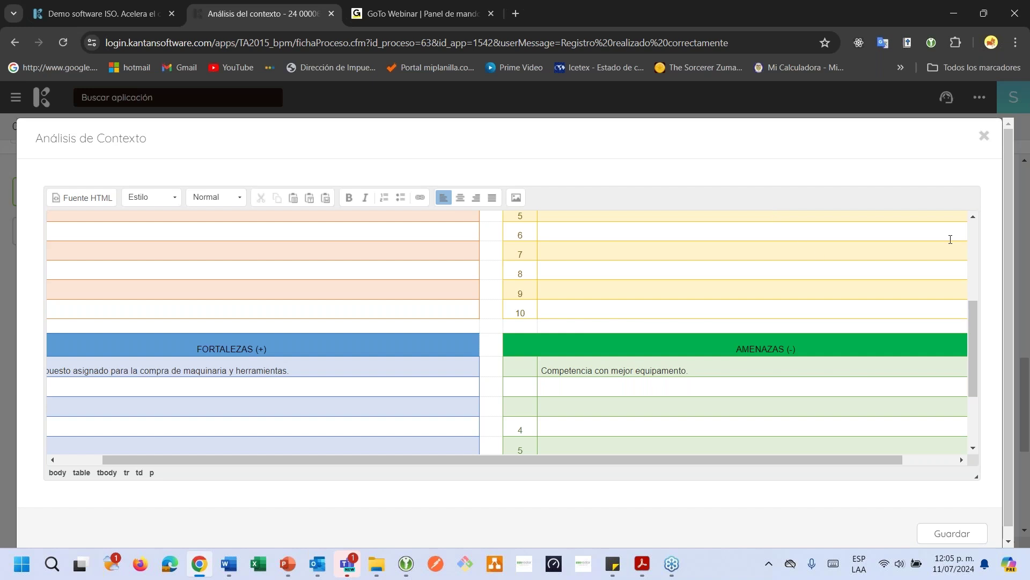
scroll(950, 239, down, 3)
Save the edited DOFA matrix and close its editor
click(952, 533)
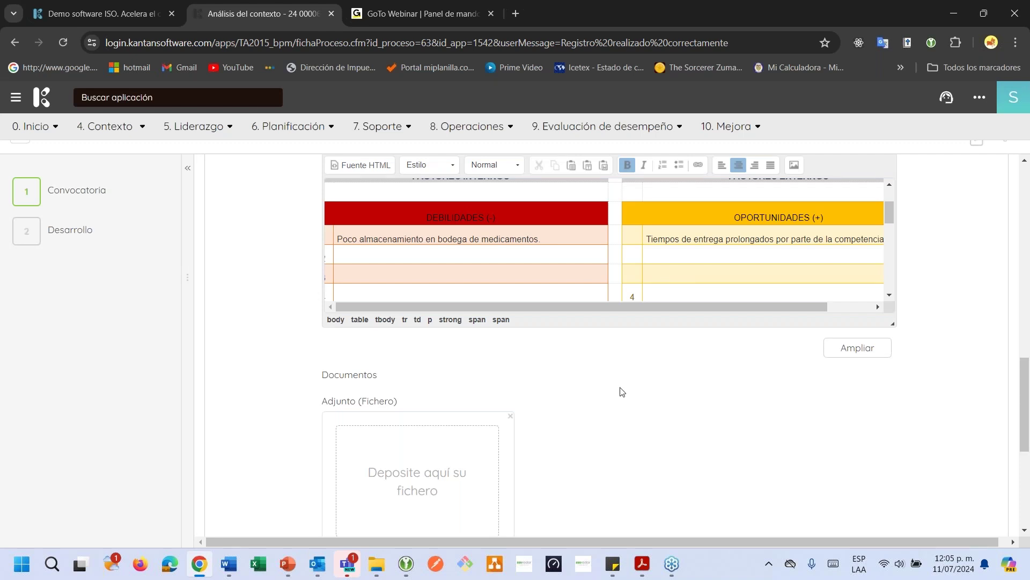
scroll(619, 391, down, 3)
scroll(358, 327, down, 2)
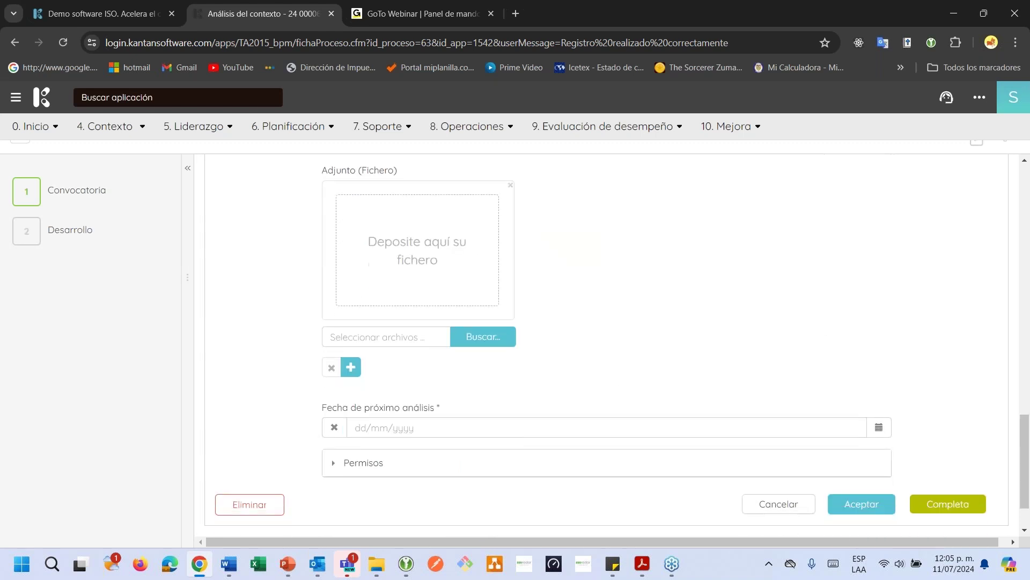
Set the next analysis date to 11/06/2025 and complete the step without e-mail notice
click(879, 360)
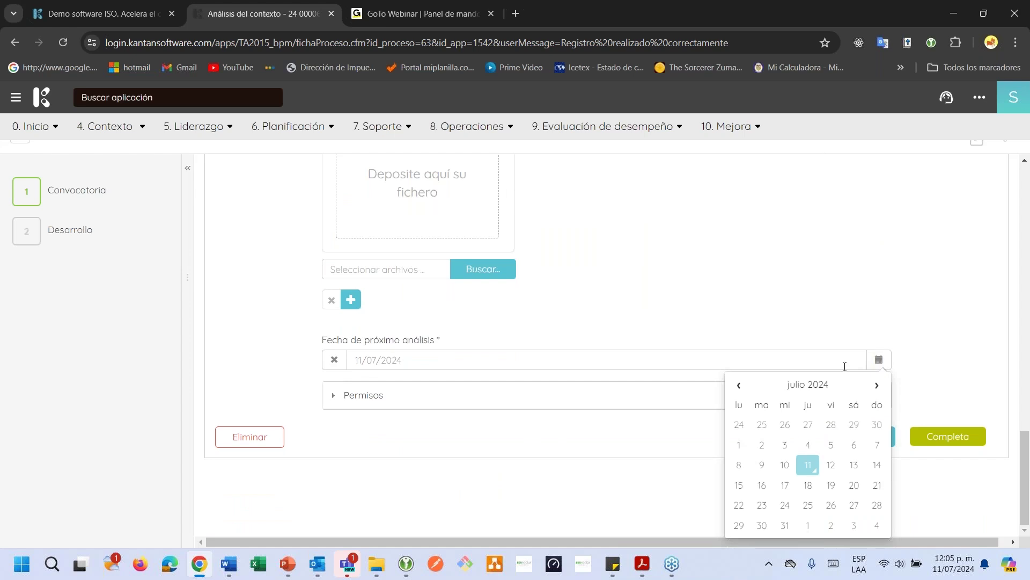
click(821, 386)
click(879, 387)
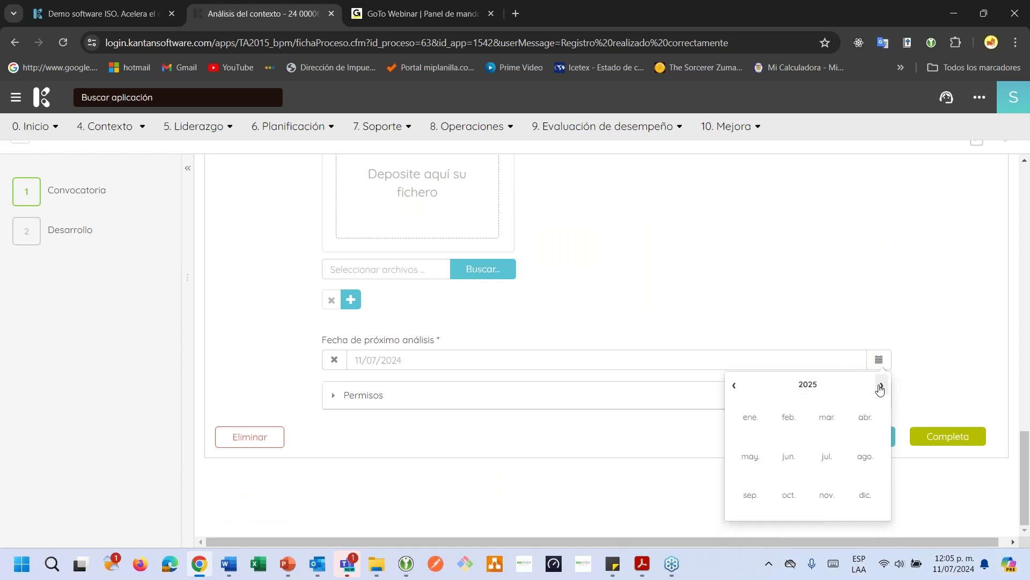
click(781, 459)
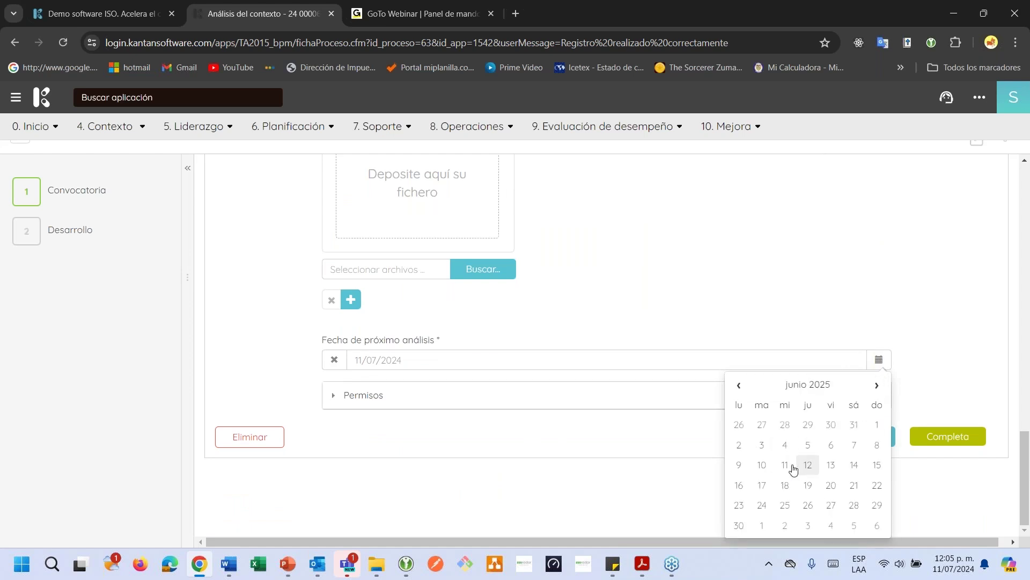
click(783, 462)
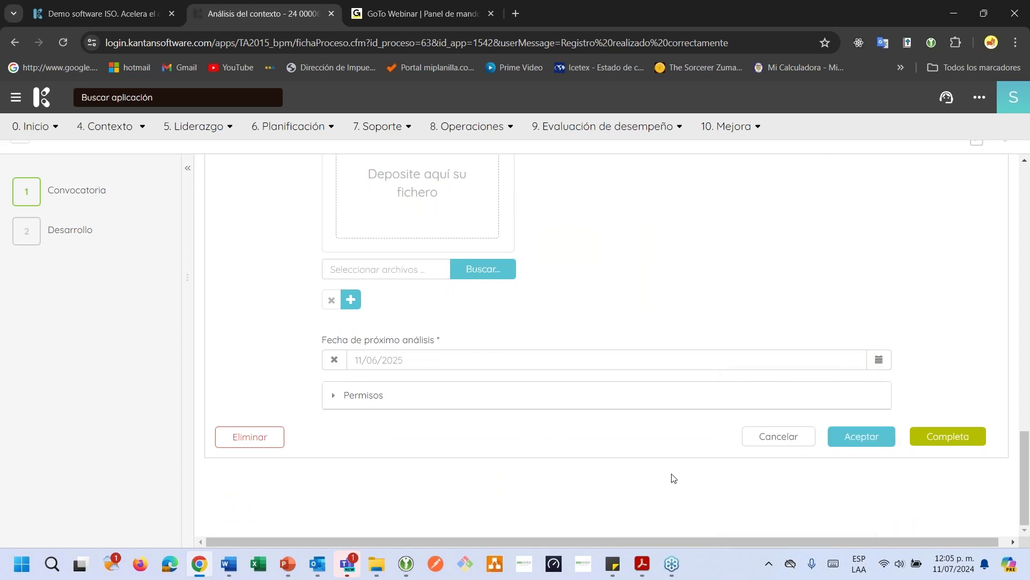
click(942, 443)
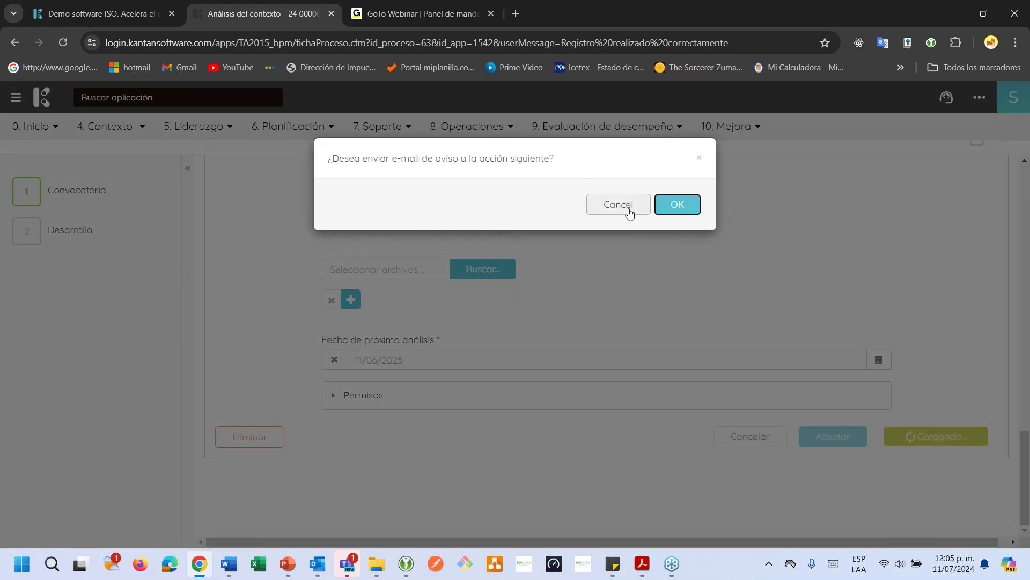
click(629, 212)
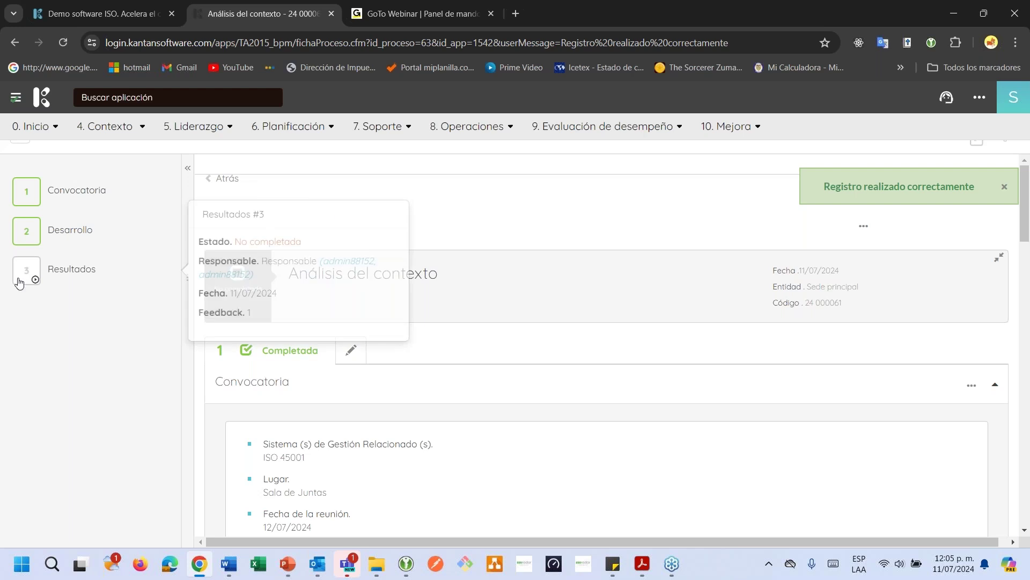
Jump to step 3 Resultados and scroll down to its empty records and task list
mouse_move(55, 240)
click(56, 274)
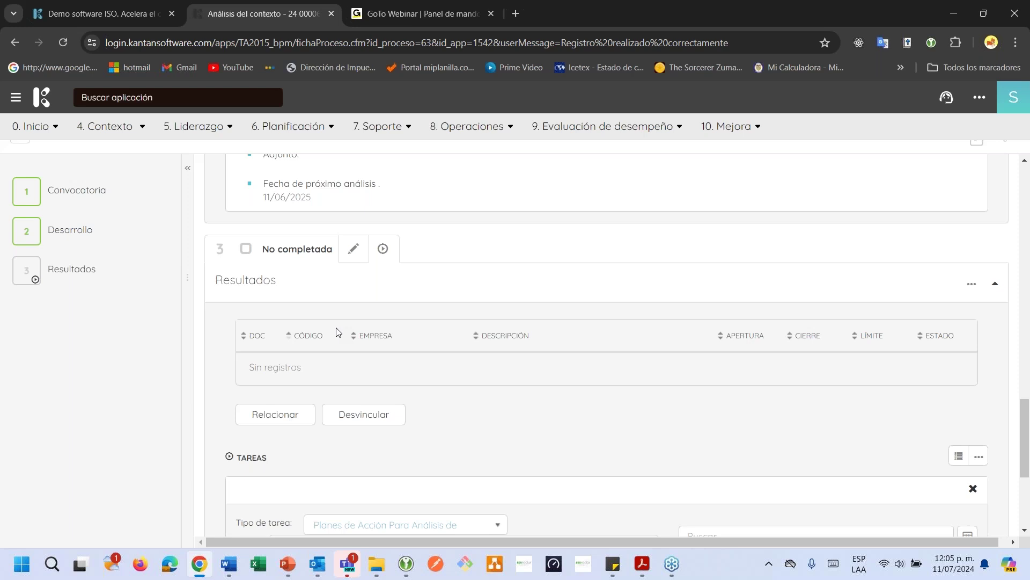
scroll(439, 294, up, 7)
scroll(439, 294, down, 1)
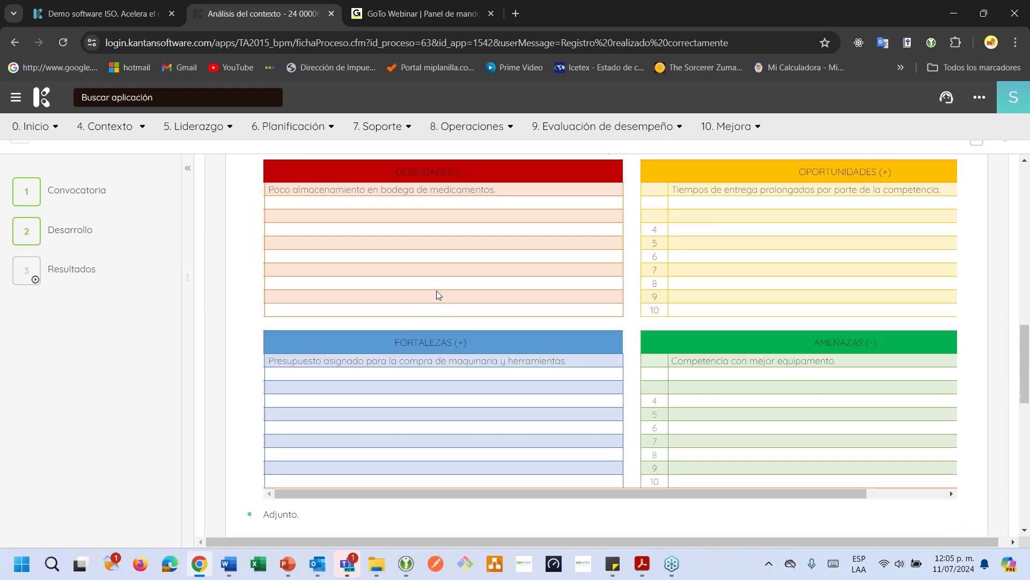
scroll(440, 295, down, 3)
scroll(439, 294, down, 3)
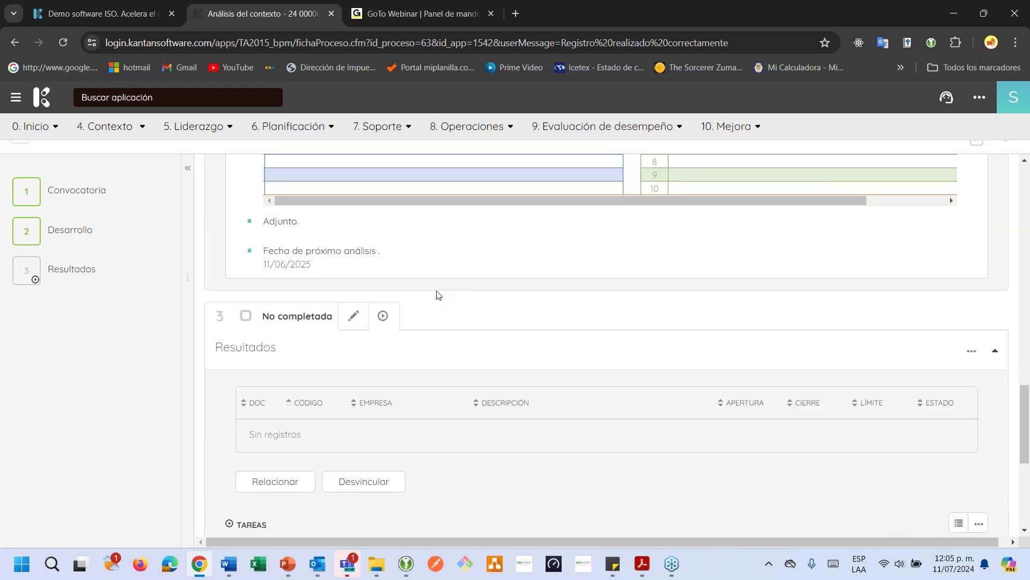
scroll(439, 294, down, 1)
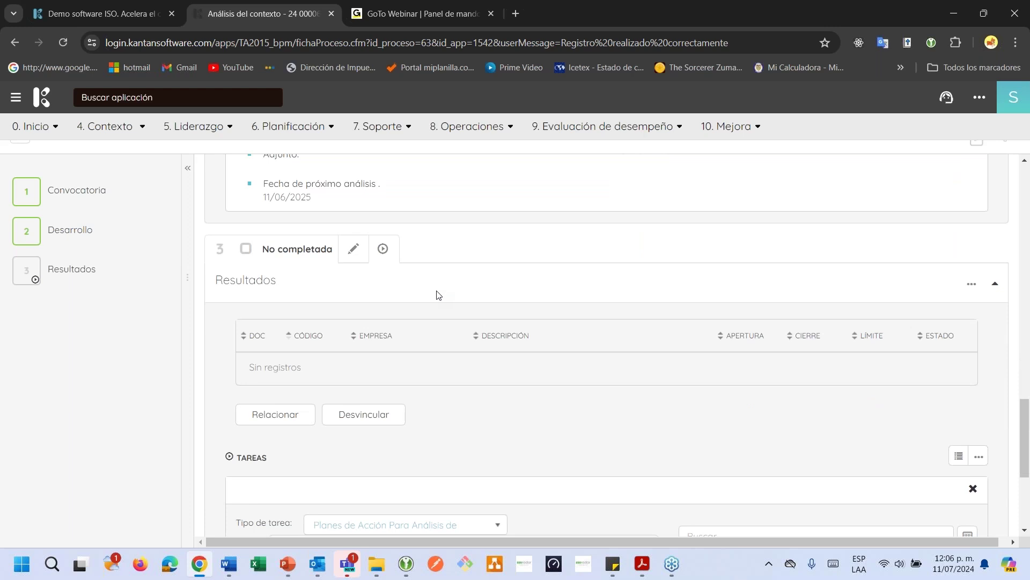
scroll(439, 295, down, 2)
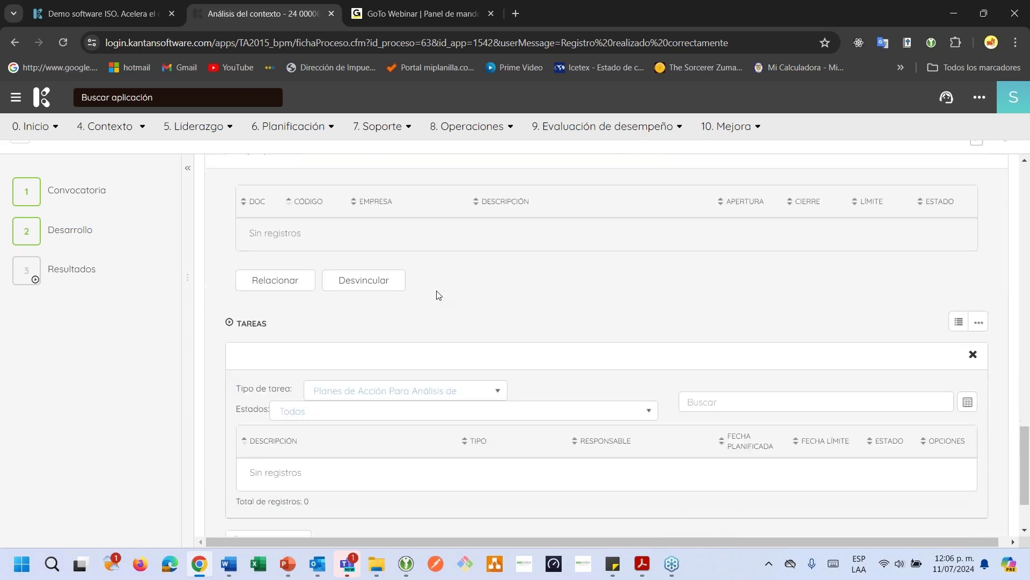
scroll(438, 295, up, 6)
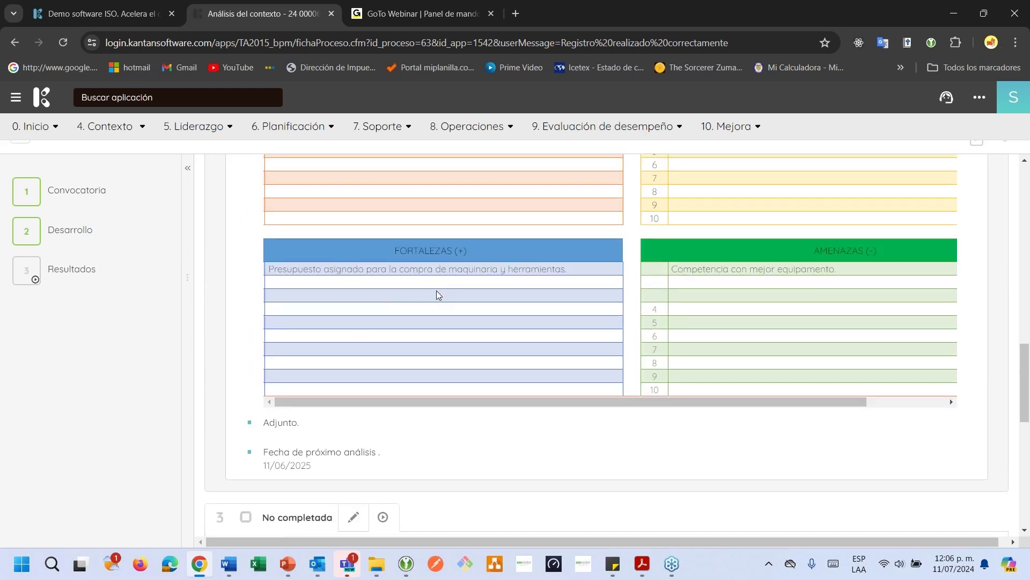
scroll(436, 291, down, 3)
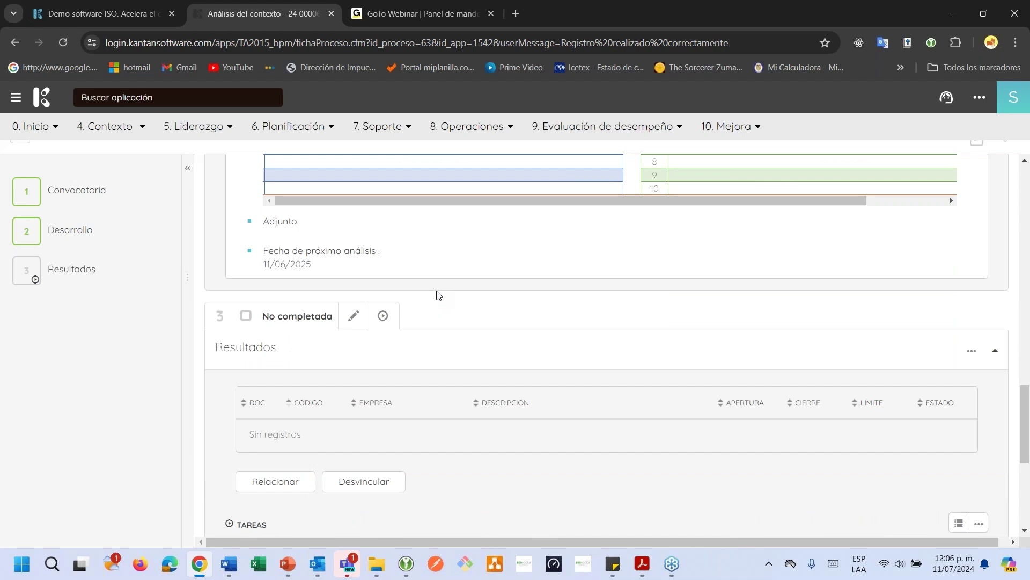
scroll(428, 343, down, 2)
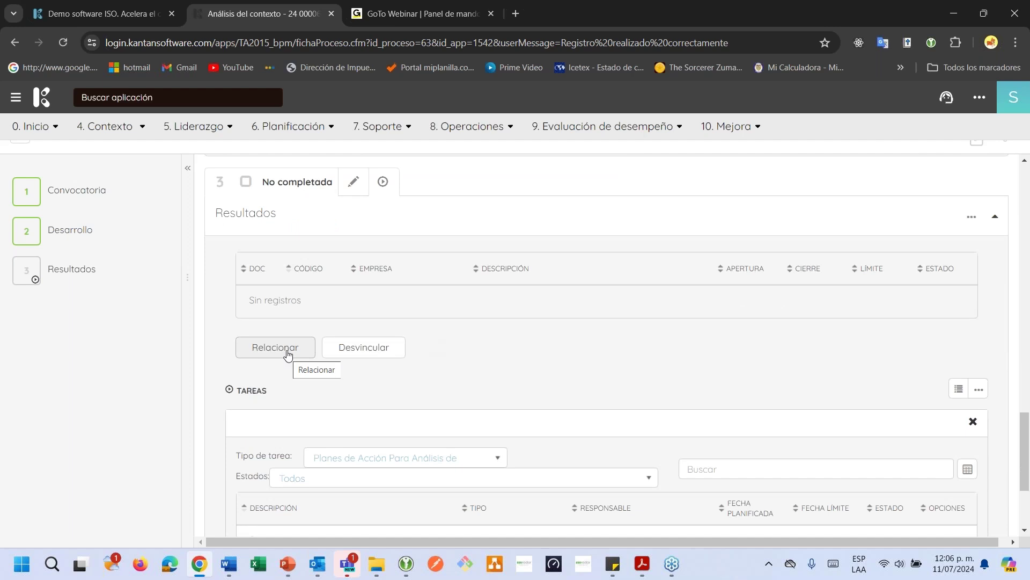
Relate a Riesgos record for Sede principal with risk 'Adquisición de nueva maquinaria de trabajo'
click(288, 354)
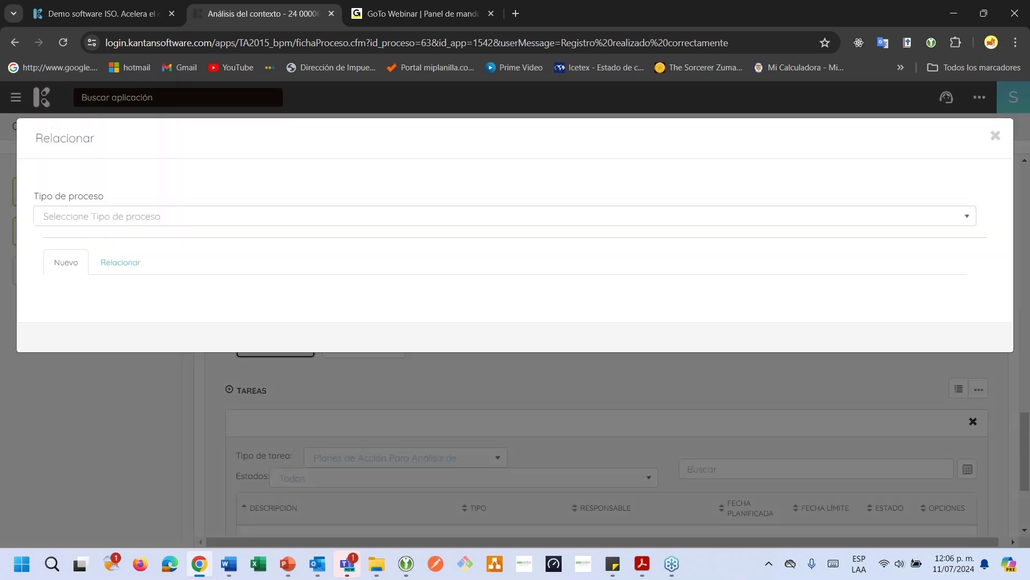
click(215, 216)
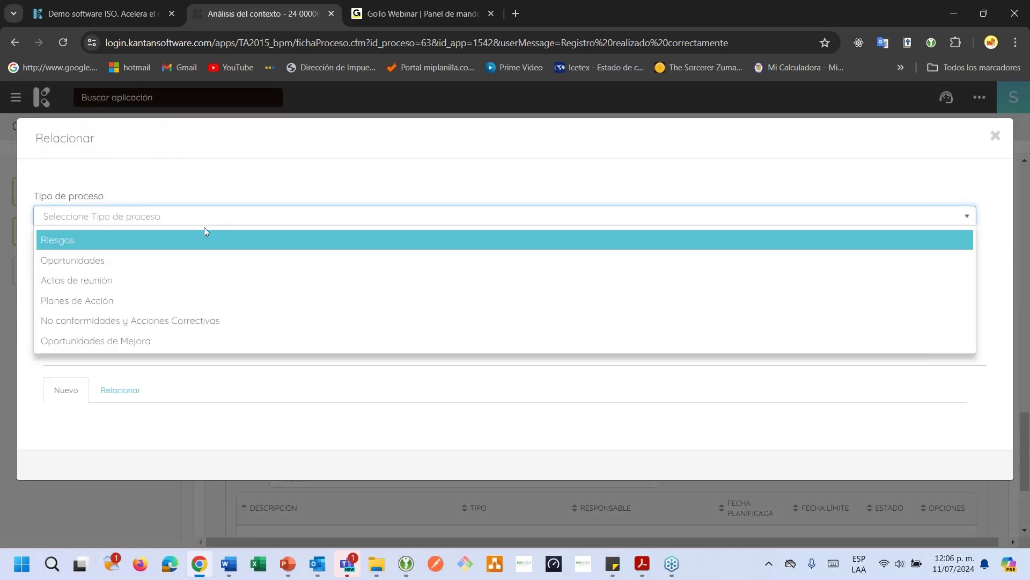
click(195, 250)
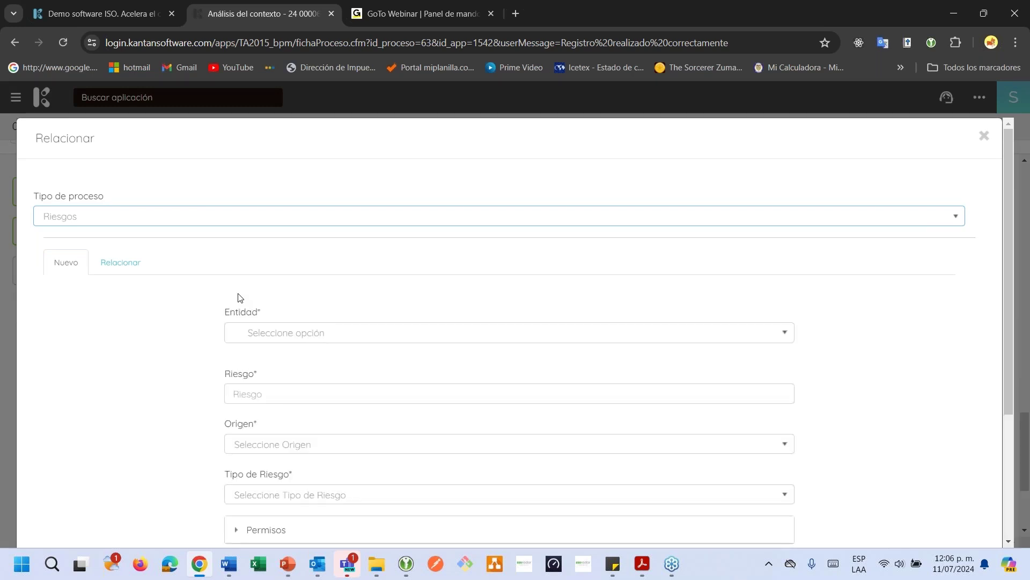
scroll(240, 298, down, 3)
scroll(515, 332, up, 1)
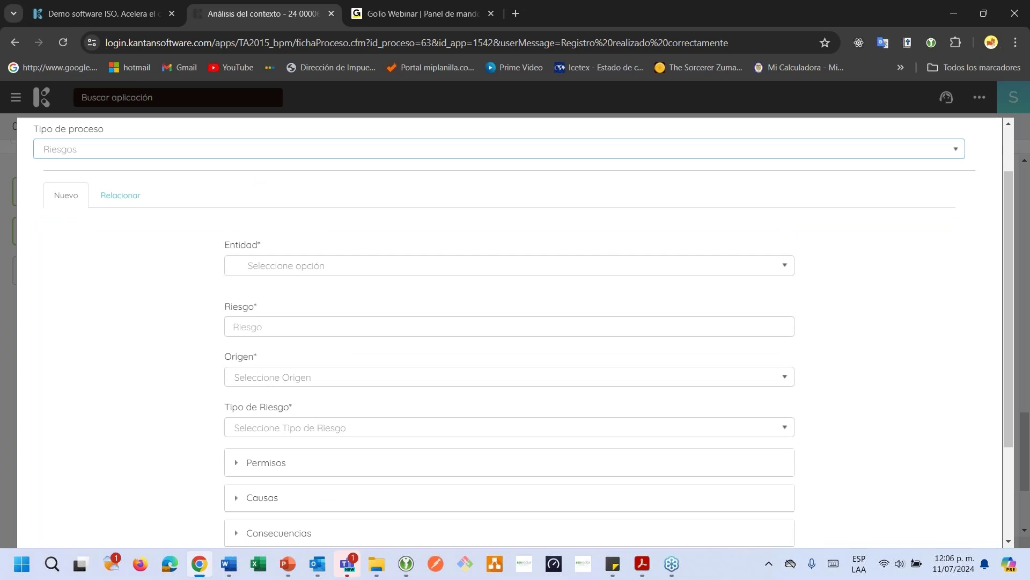
click(247, 272)
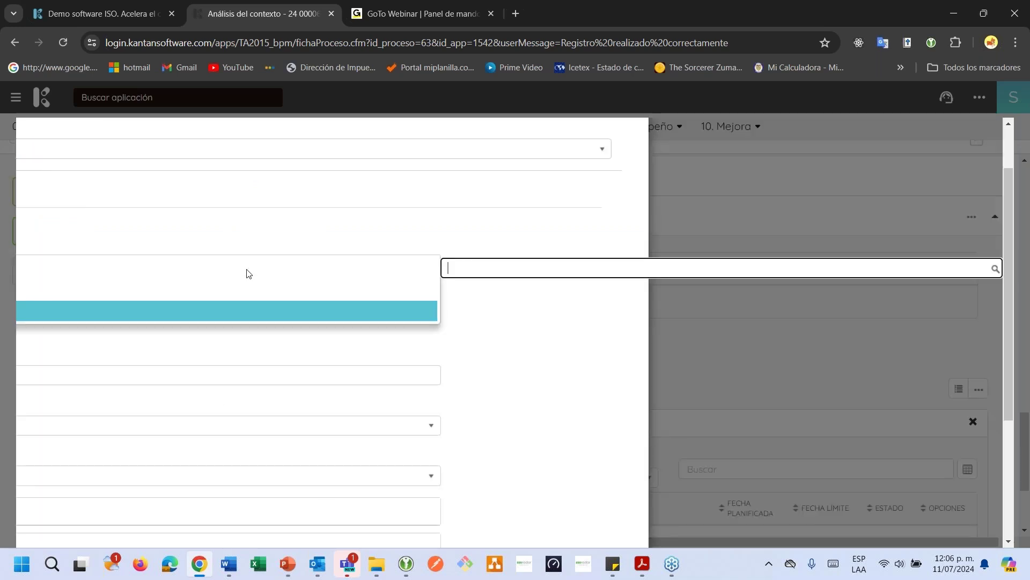
click(247, 312)
click(282, 328)
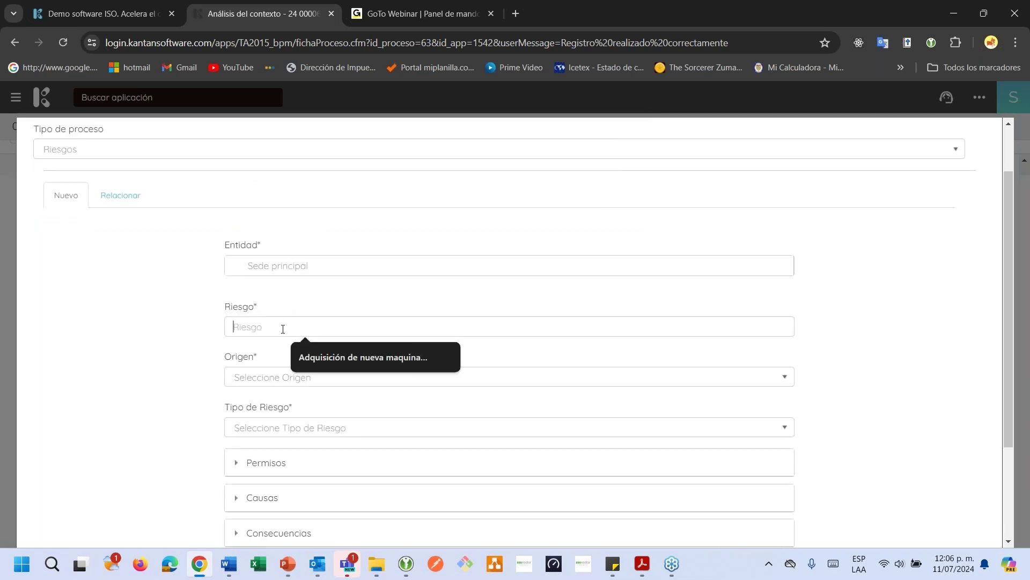
click(326, 357)
Open the Caso practico.xlsx workbook from the Gestión de riesgos folder
key(alt+Tab)
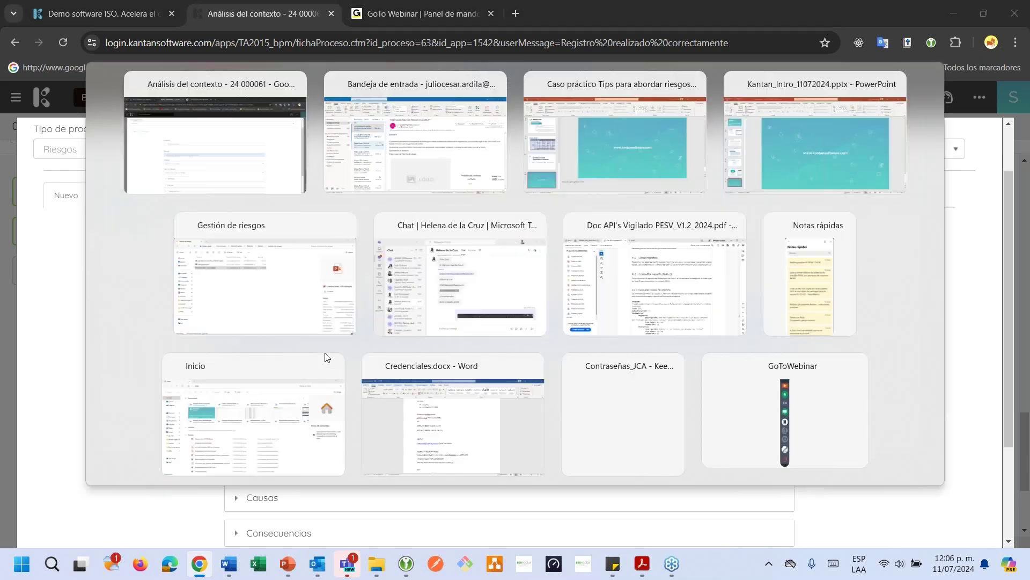
key(Tab)
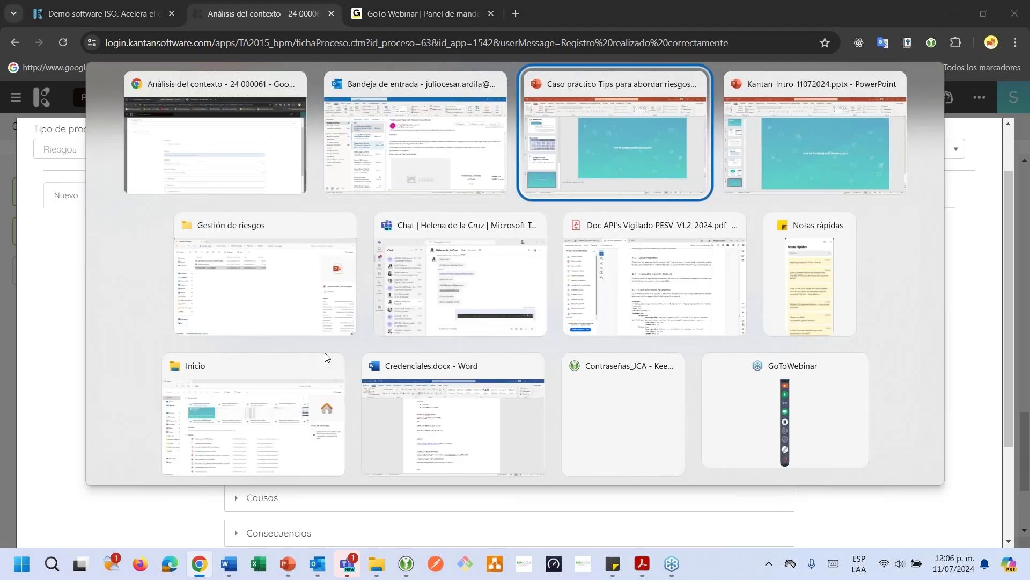
key(alt)
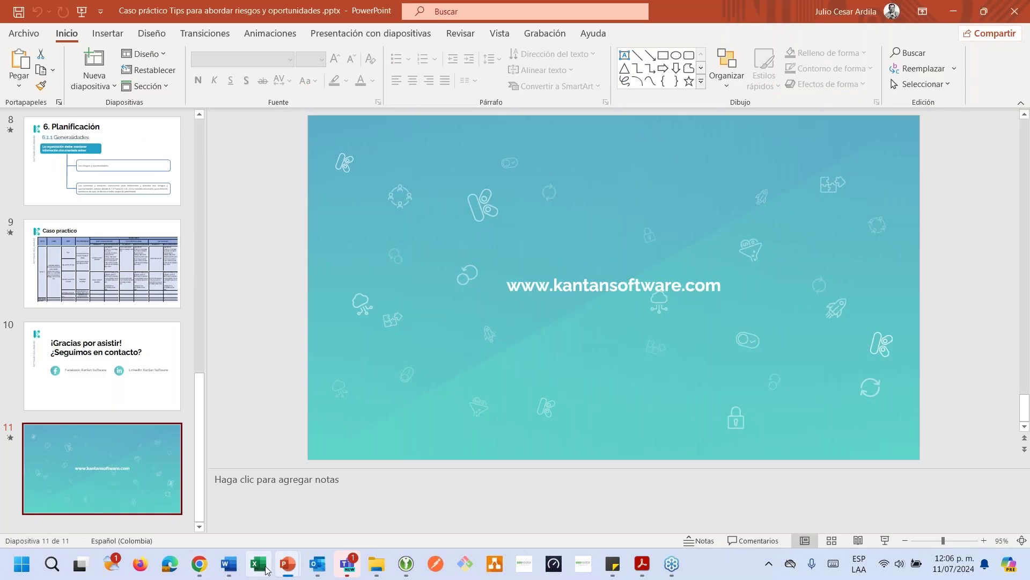
mouse_move(371, 573)
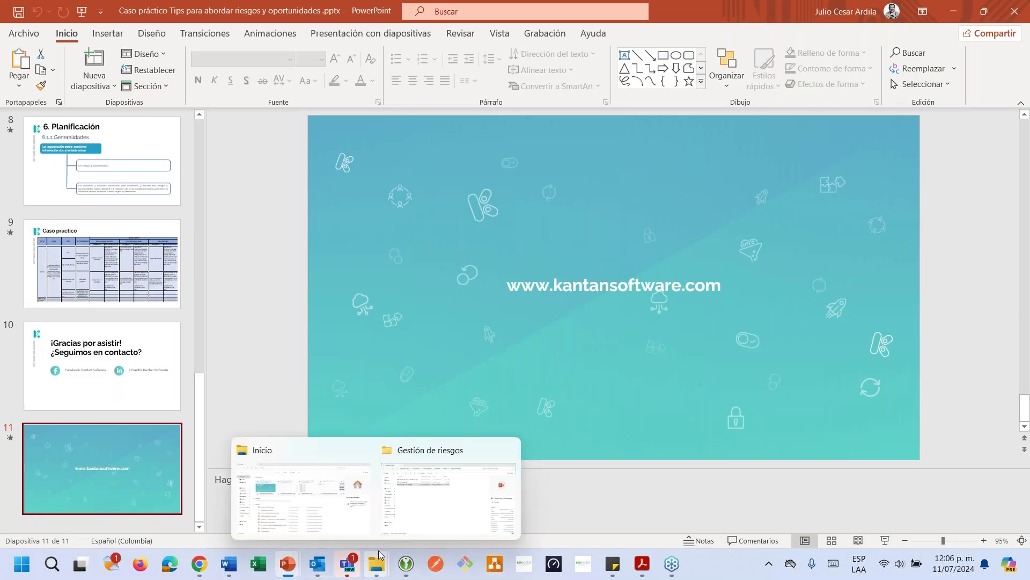
click(405, 516)
click(229, 150)
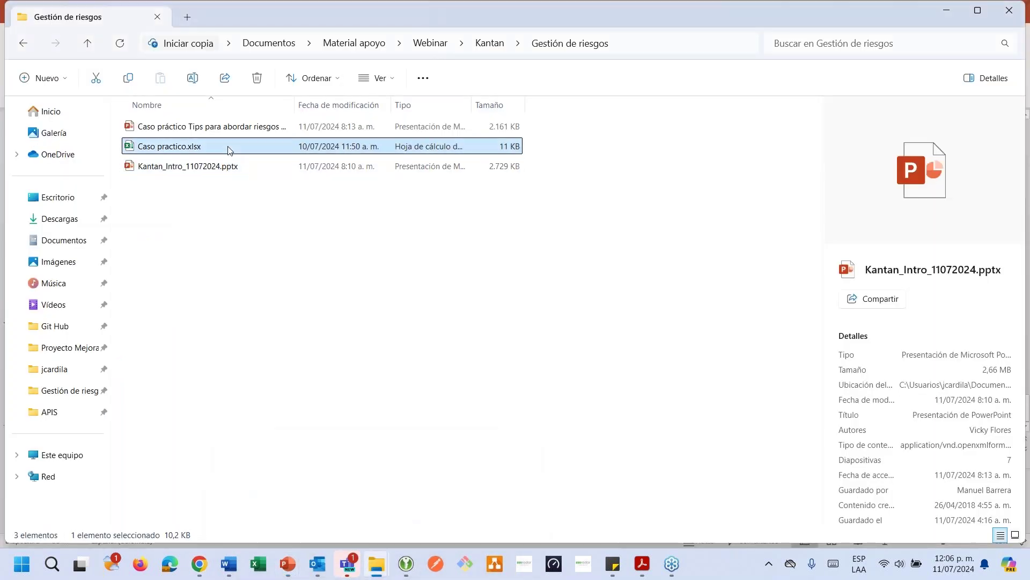
key(Return)
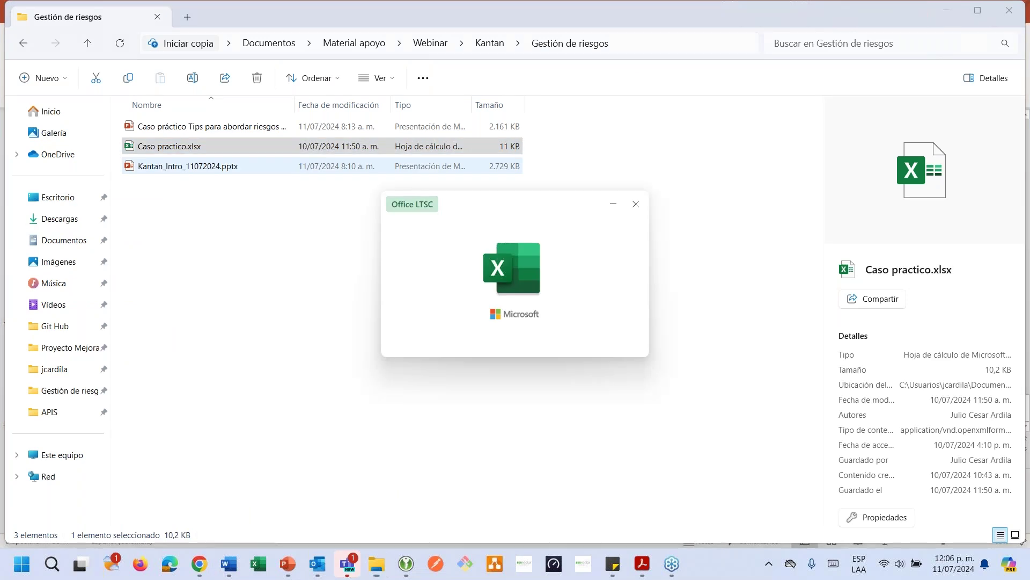
Display the case-study risk table slide in the Caso práctico presentation
key(alt+Tab)
key(alt+Tab)
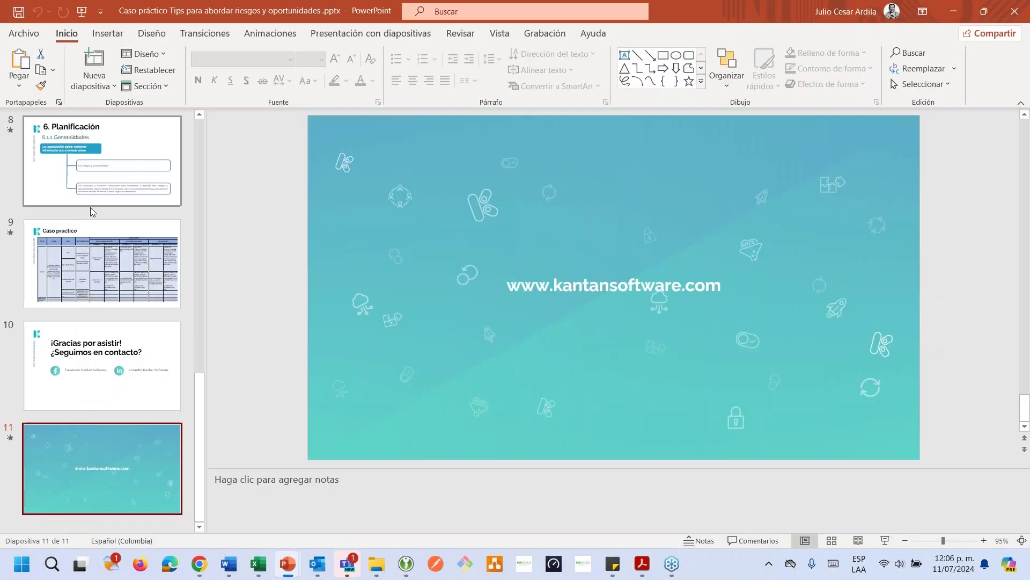
click(102, 264)
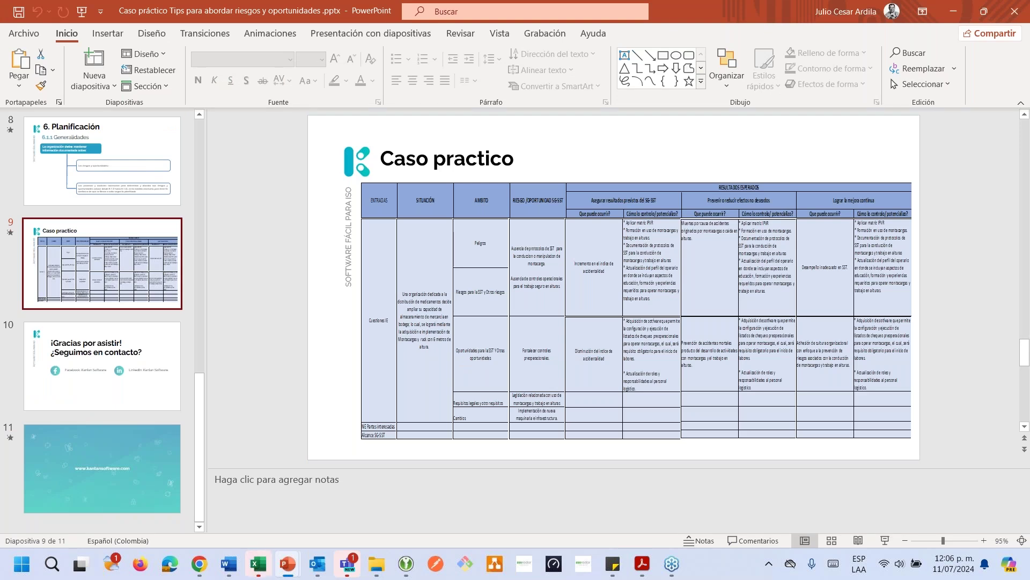
key(alt+Tab)
key(alt+Tab)
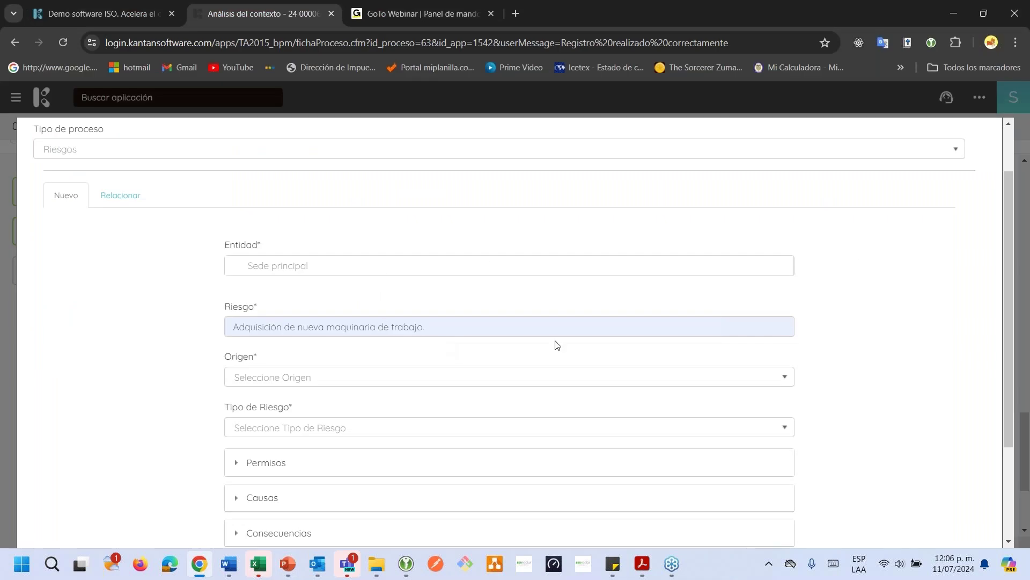
Replace the risk text with 'Ausencia de protocolos de SST para la conducción de montacargas y trabajo en altura'
drag(444, 329, 232, 328)
text(A)
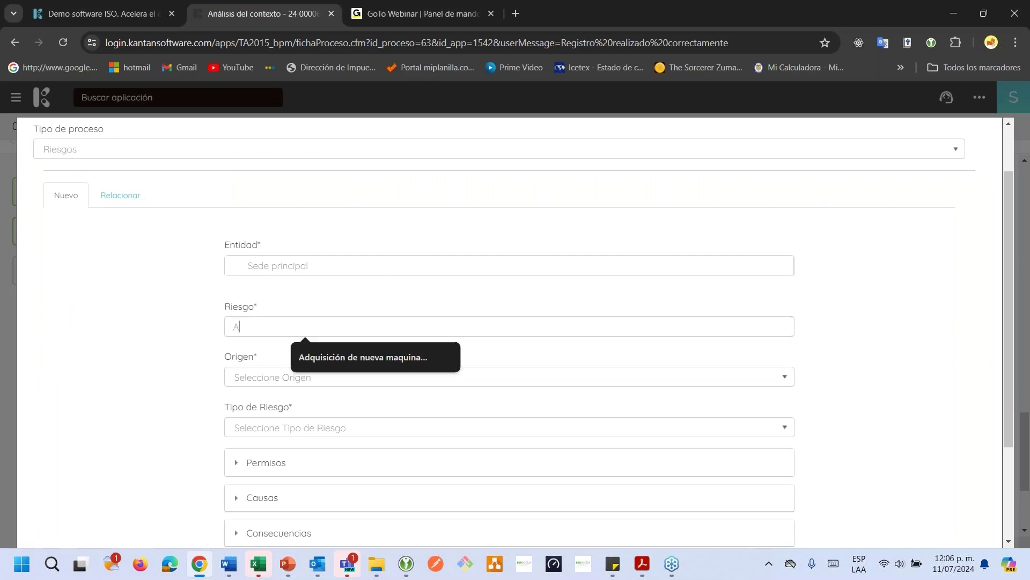
text(usencia de proto)
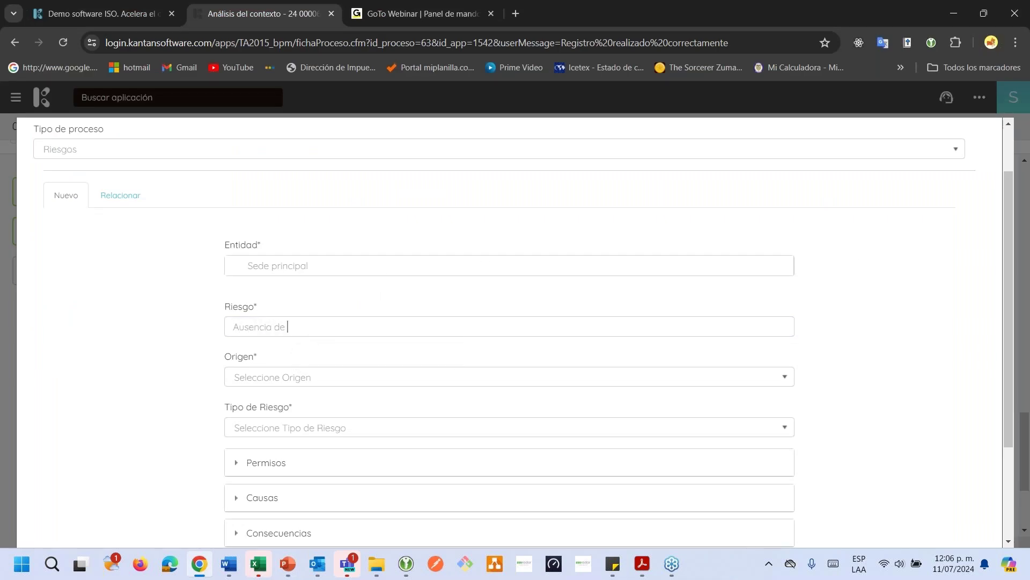
text(olos de SST para la conducción)
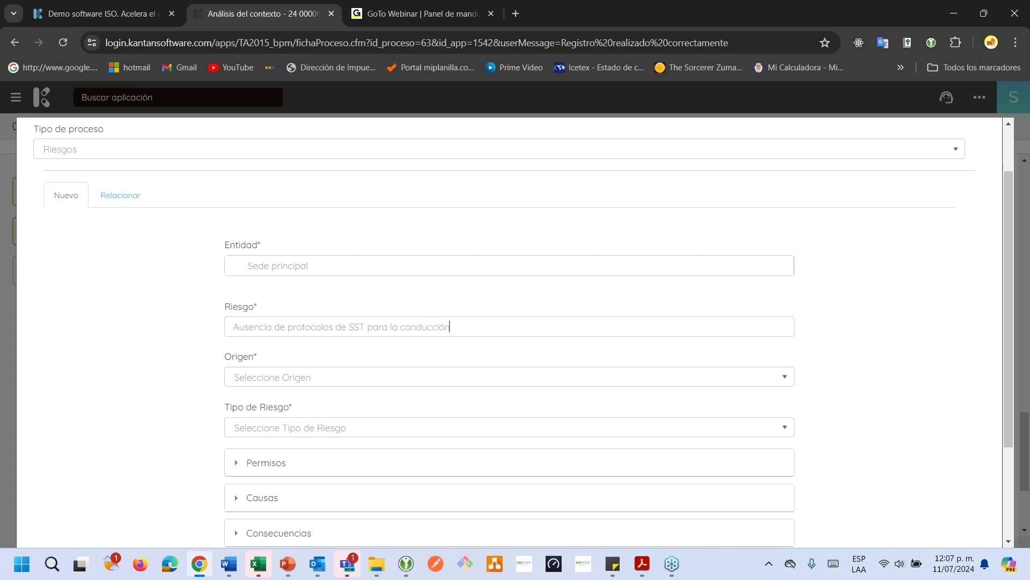
text( de montacargas y trabajo en alturas)
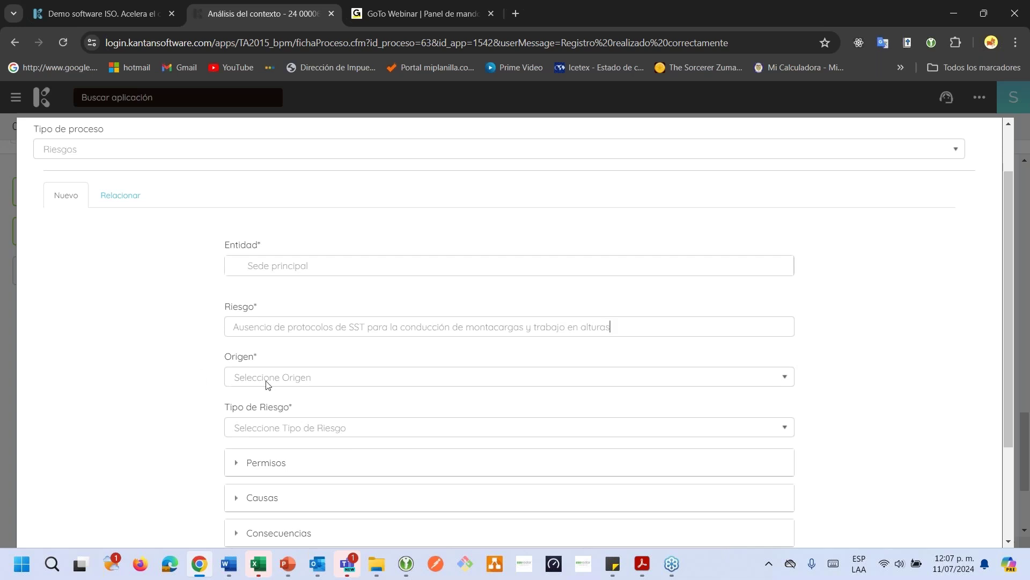
Set the risk's Origen to Análisis del contexto
click(267, 382)
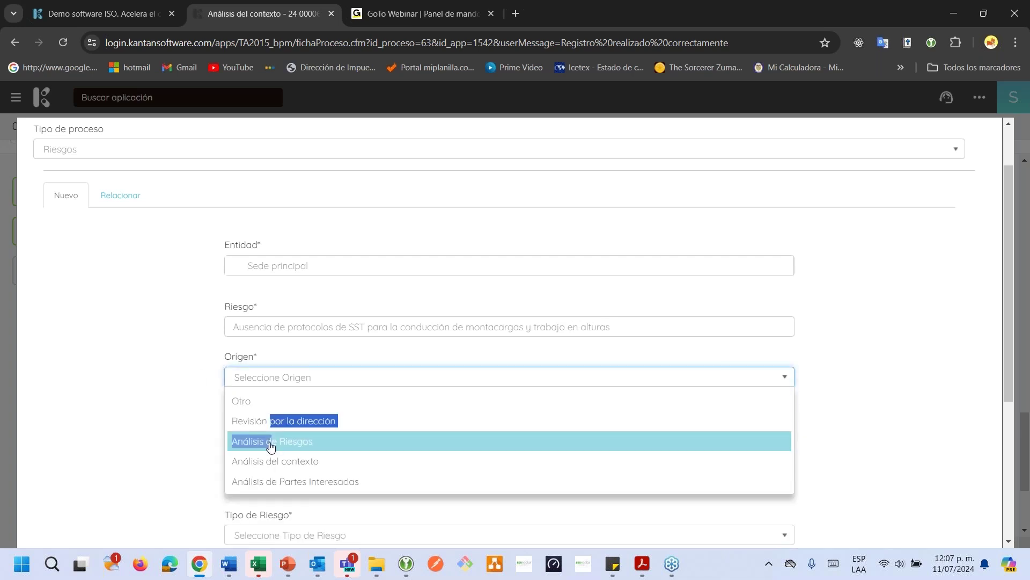
click(272, 439)
click(263, 389)
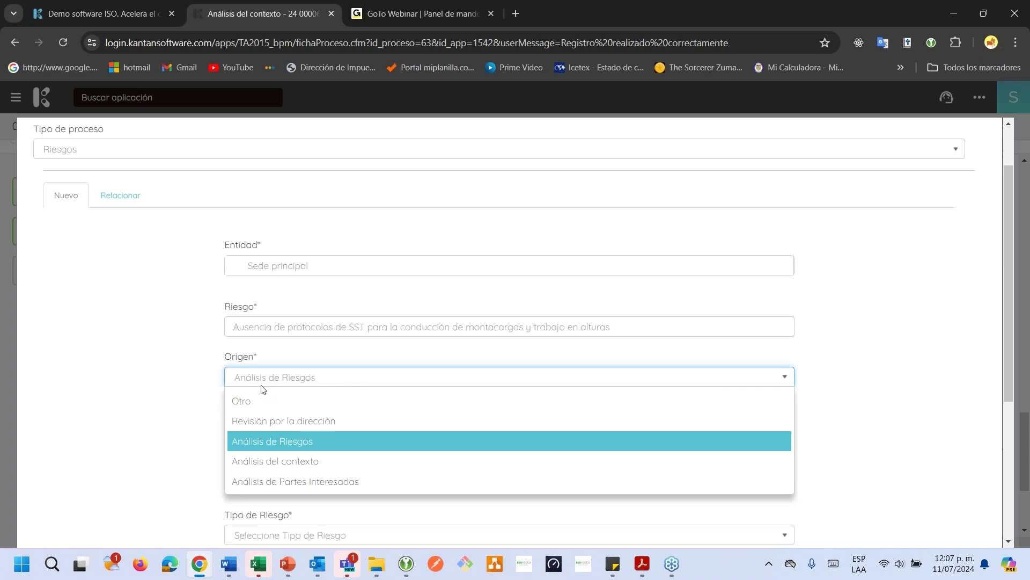
click(277, 461)
scroll(284, 375, down, 1)
Set Tipo de Riesgo to Proceso and bring up the Seleccione Causas dialog
click(286, 365)
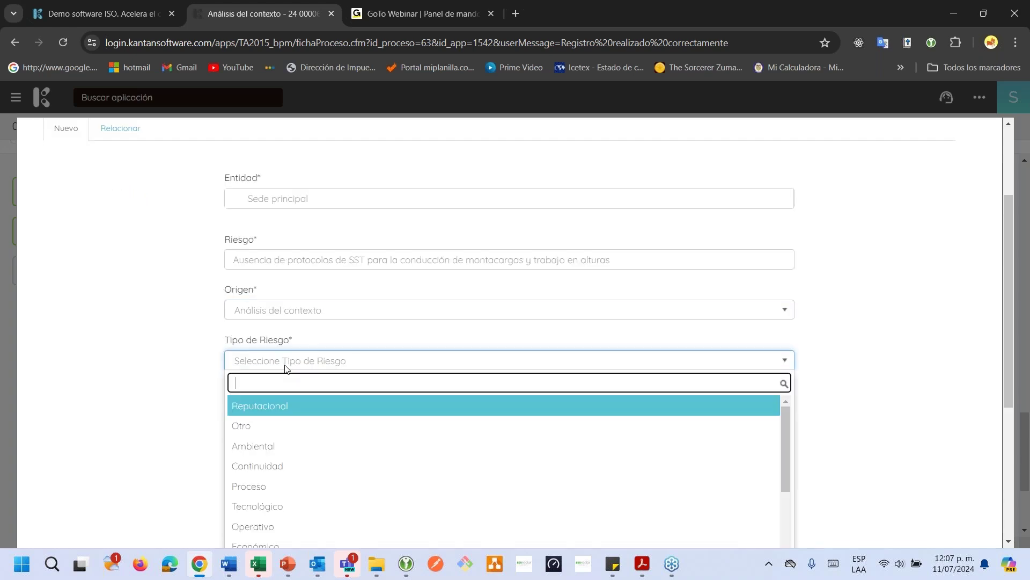
scroll(281, 371, down, 2)
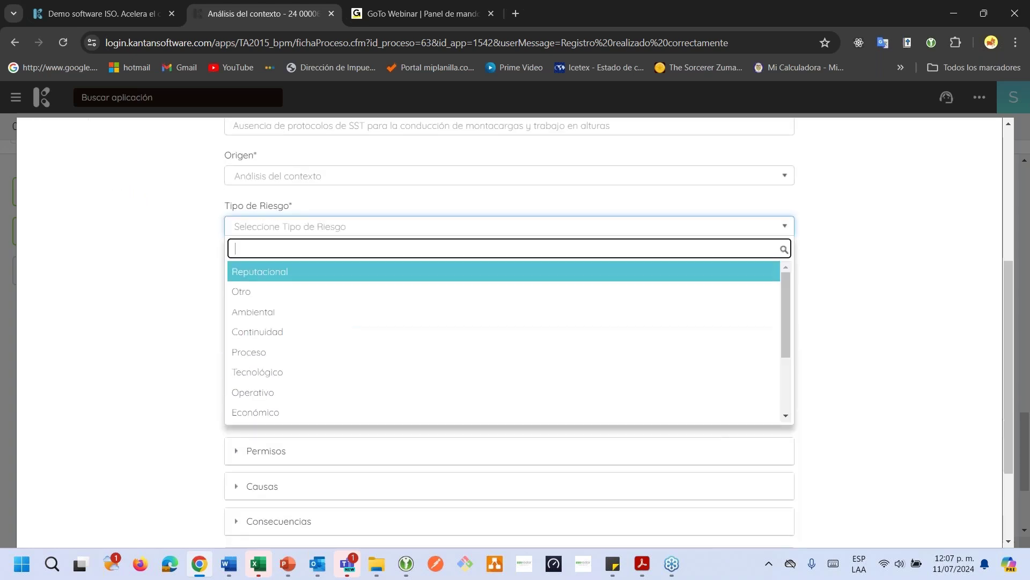
click(285, 358)
click(265, 363)
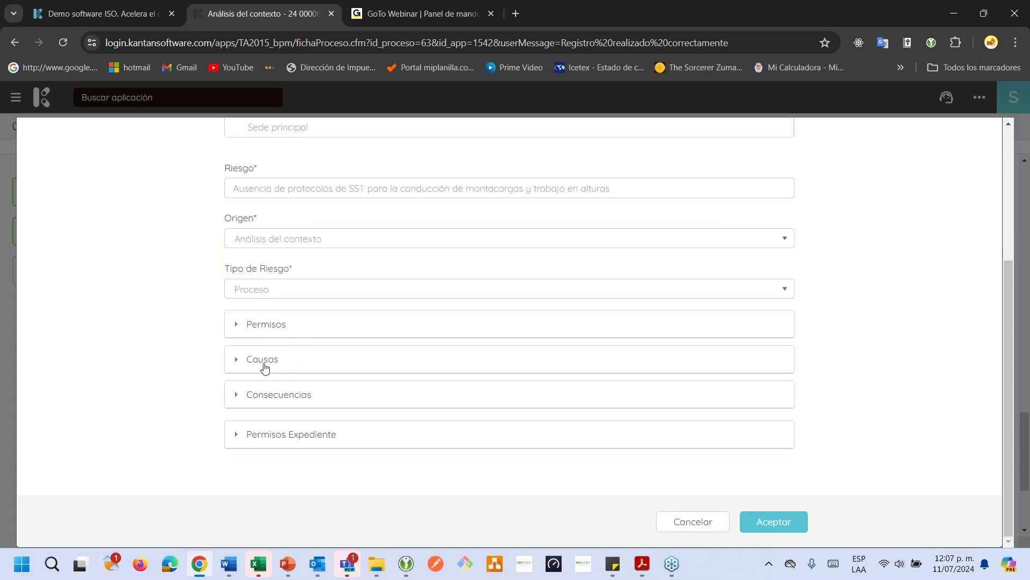
click(284, 399)
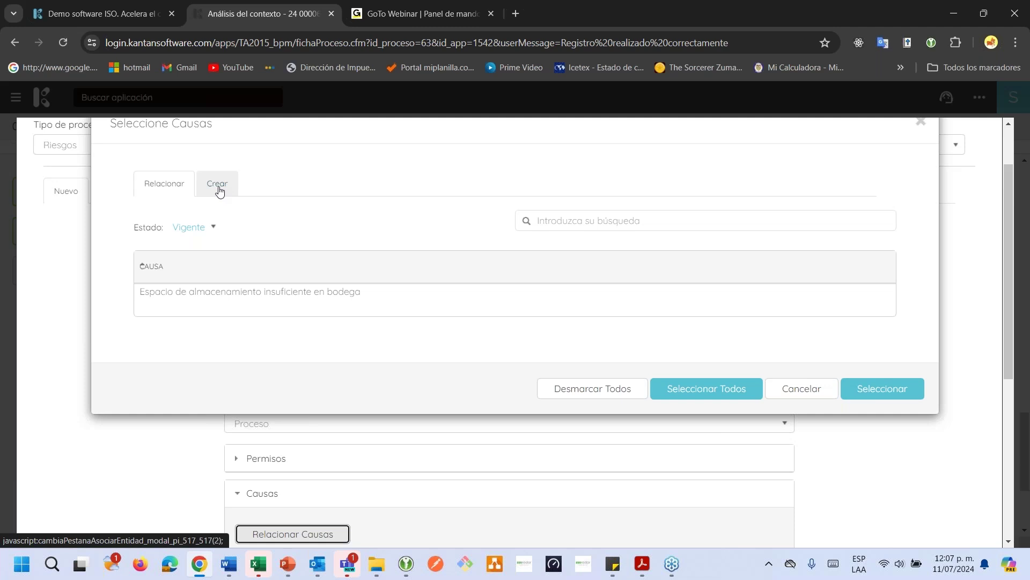
Create the cause 'Generación de inciativa estrategica del negocio' for the risk
click(218, 187)
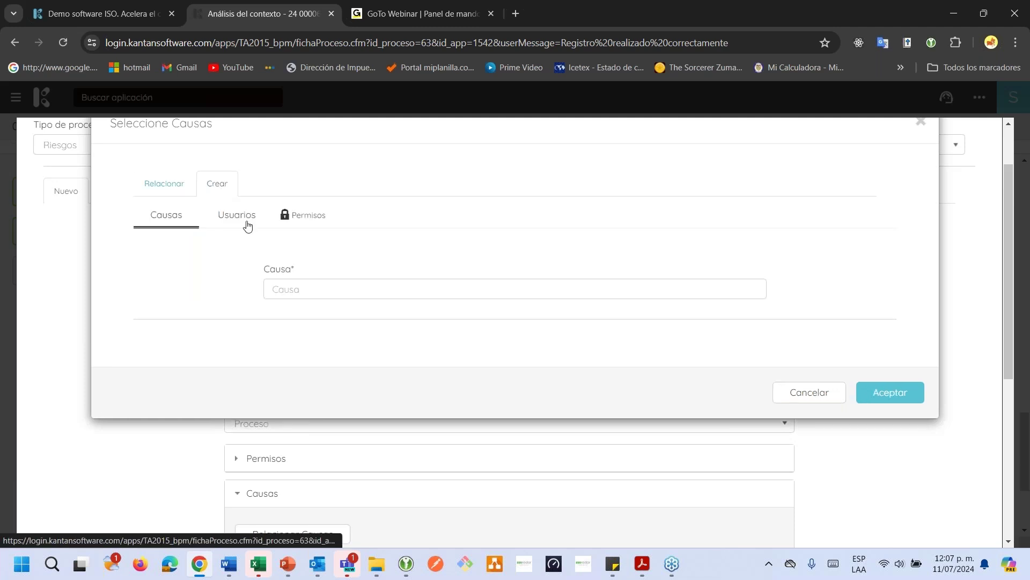
click(285, 288)
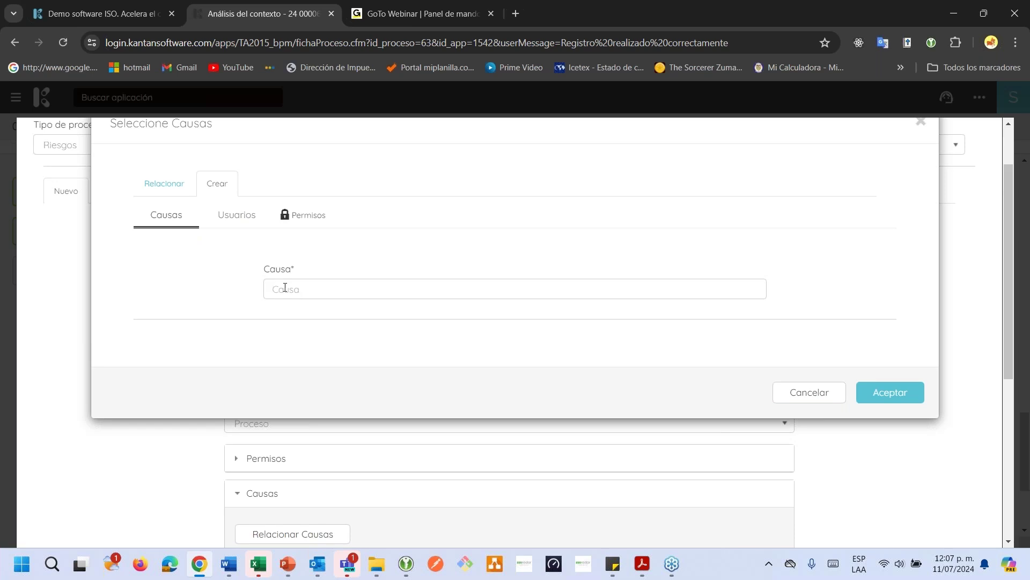
text(Ceneración de inciativa estrateg)
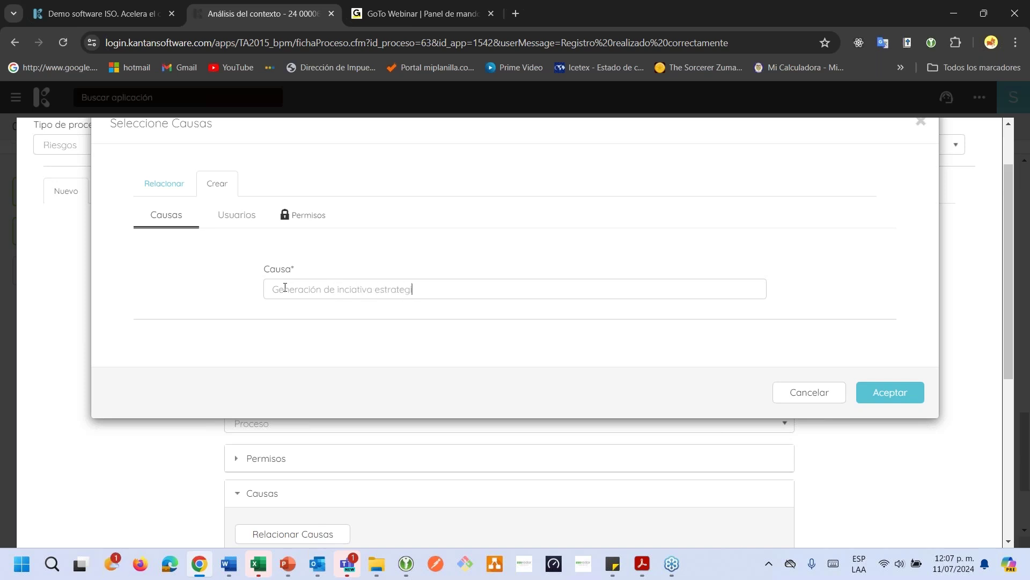
text(ica del negocio)
click(891, 392)
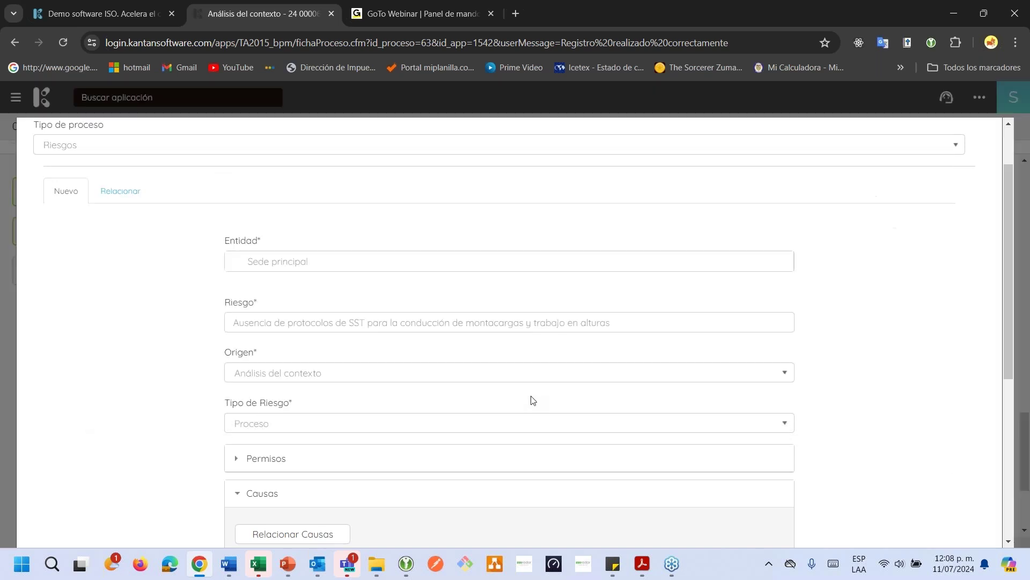
scroll(533, 397, down, 3)
scroll(534, 402, down, 2)
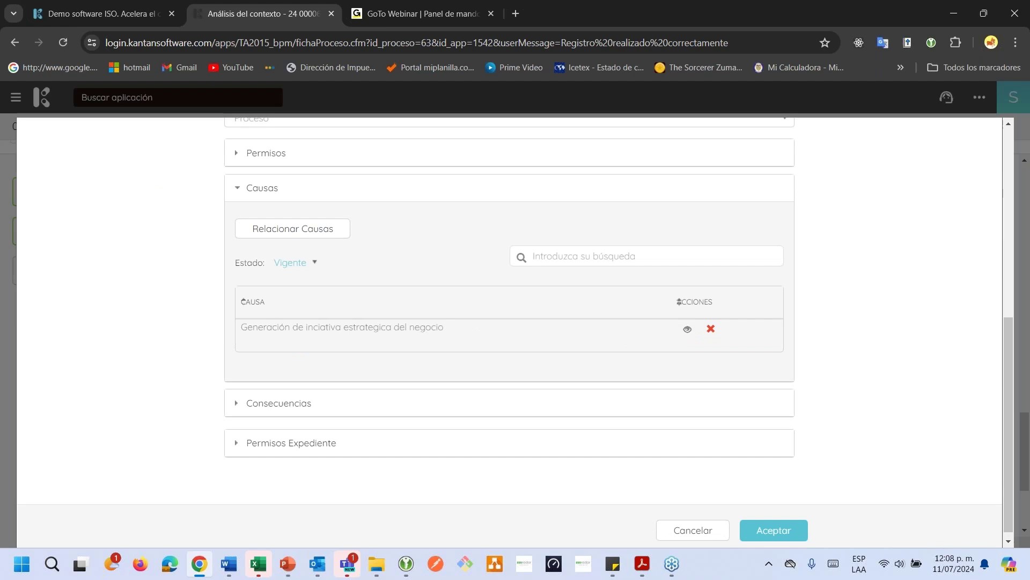
Link the existing consequence 'Incremento en el indice de accidentalidad' to the risk
click(276, 407)
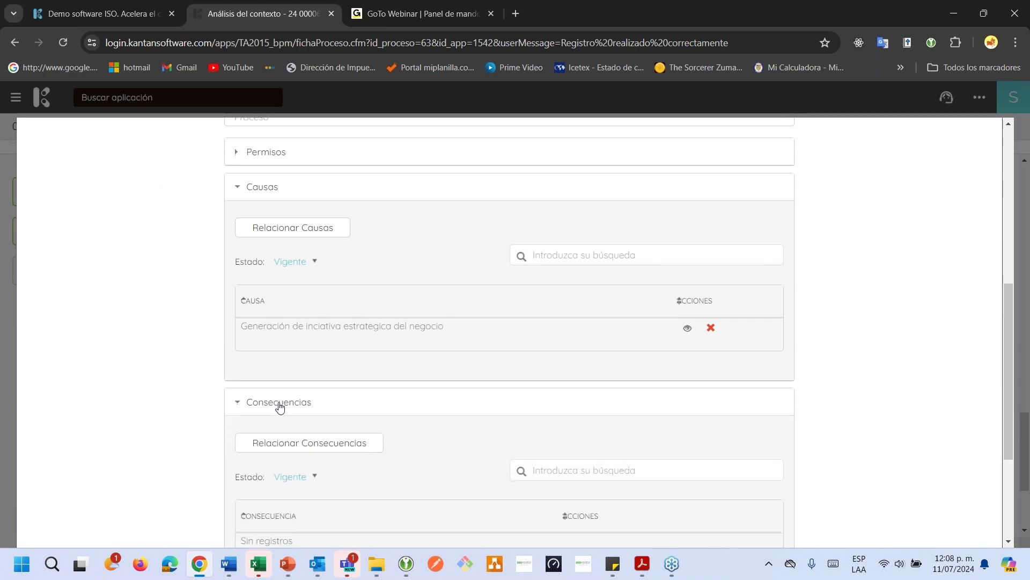
scroll(276, 397, down, 1)
click(277, 378)
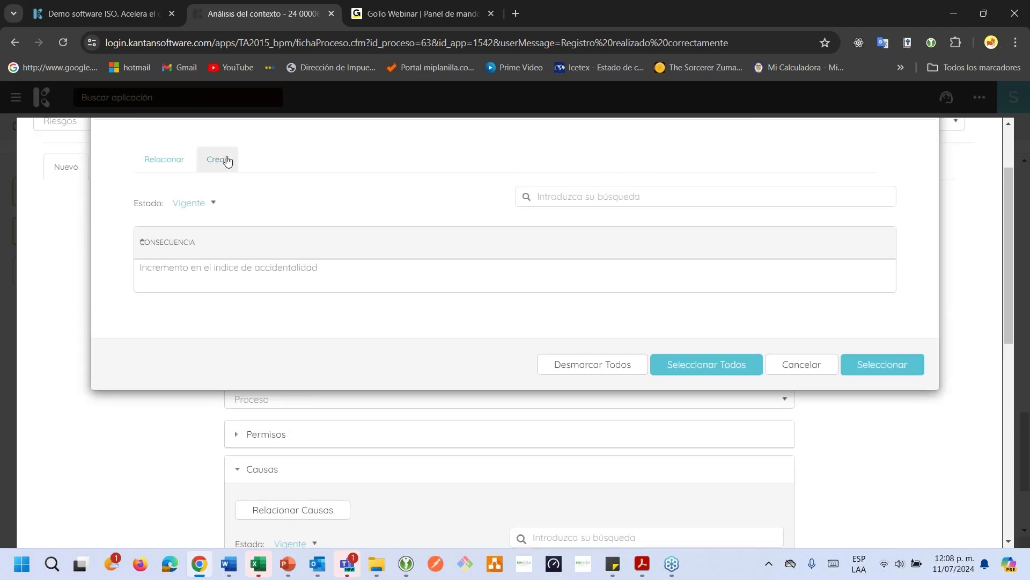
click(228, 161)
click(163, 164)
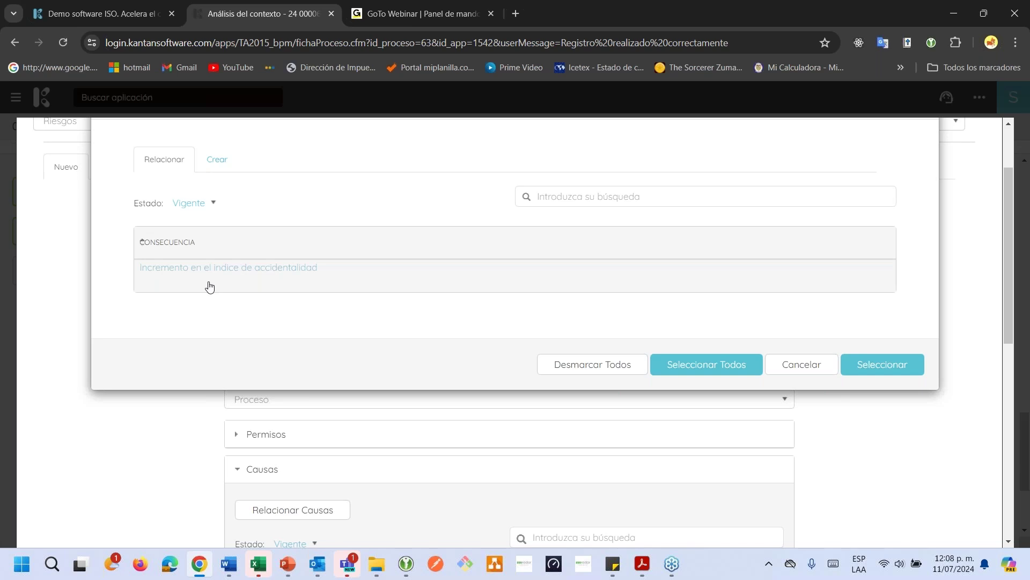
click(867, 367)
Save the risk so Riesgo-002 appears in the Resultados list
scroll(706, 403, down, 3)
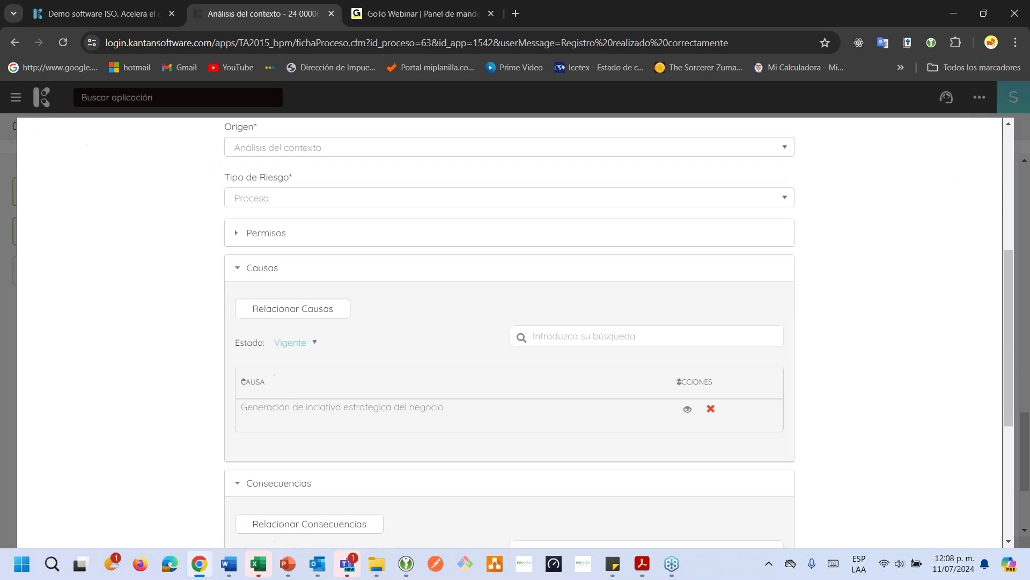
scroll(698, 405, down, 5)
scroll(698, 405, up, 3)
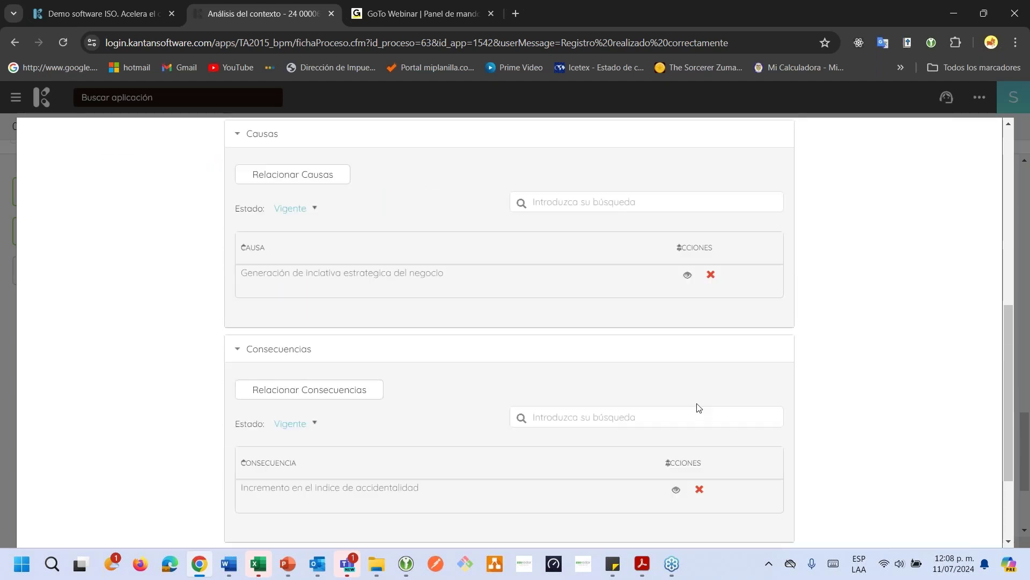
scroll(698, 406, up, 7)
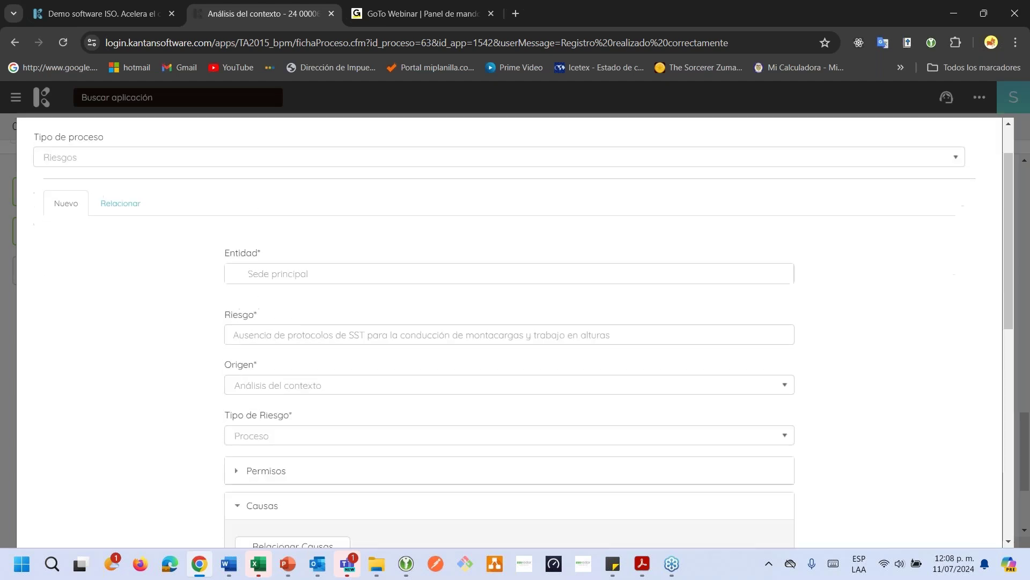
scroll(698, 406, down, 10)
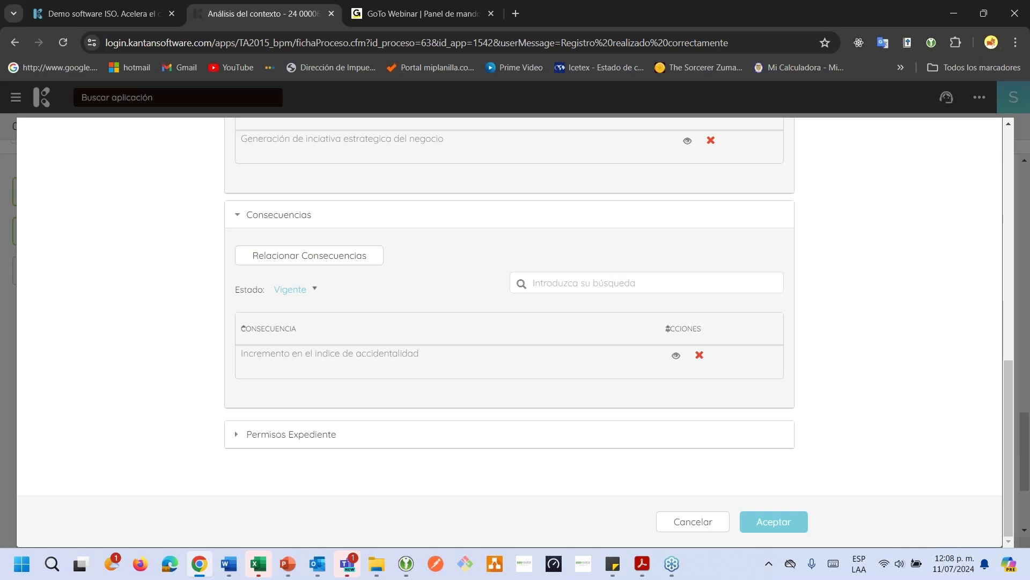
key(Return)
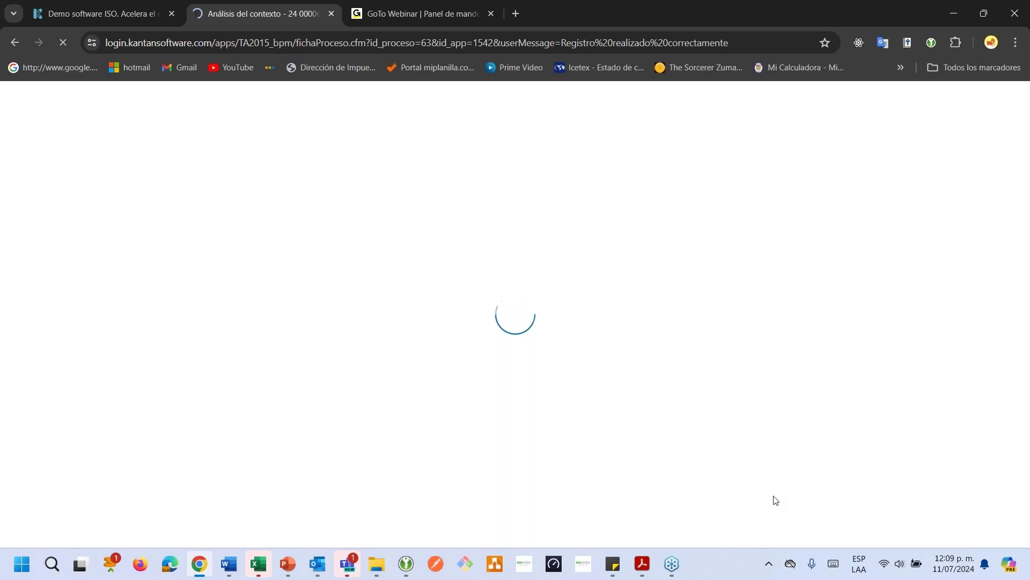
scroll(774, 499, down, 15)
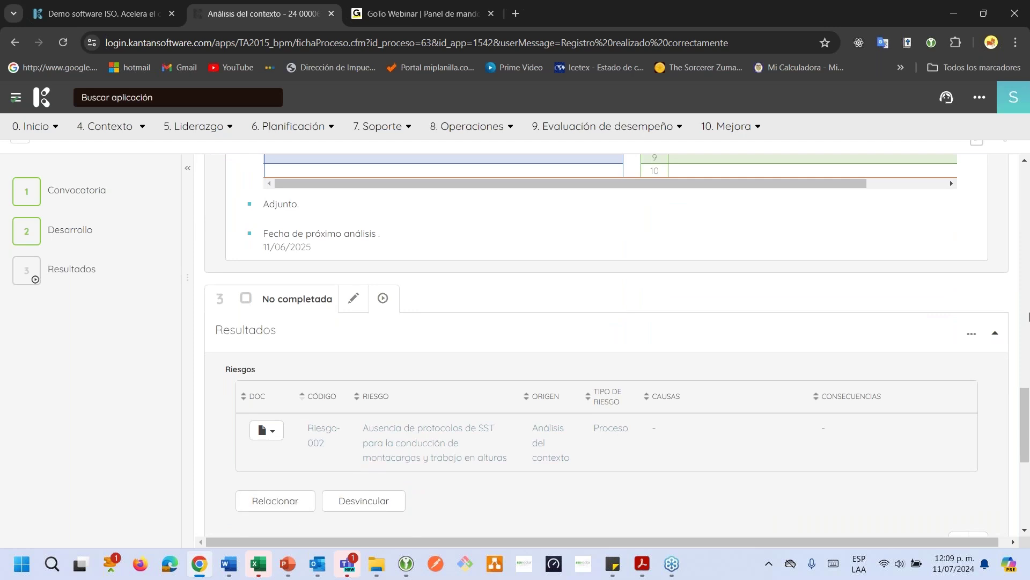
Relate Oportunidad-002 'Fortalecer controles preoperacionales en SST' to Resultados under process type Oportunidades
click(969, 333)
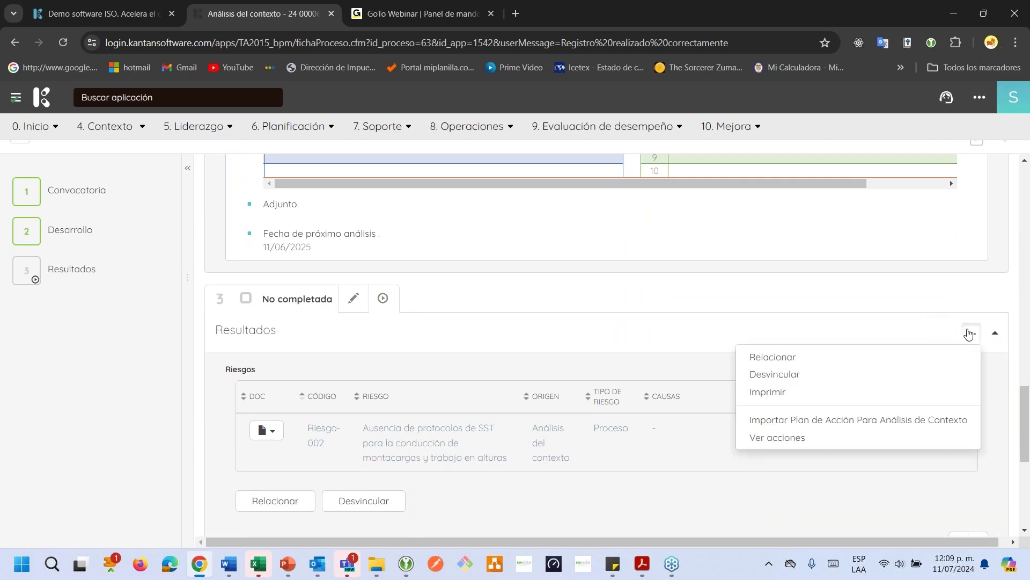
click(864, 356)
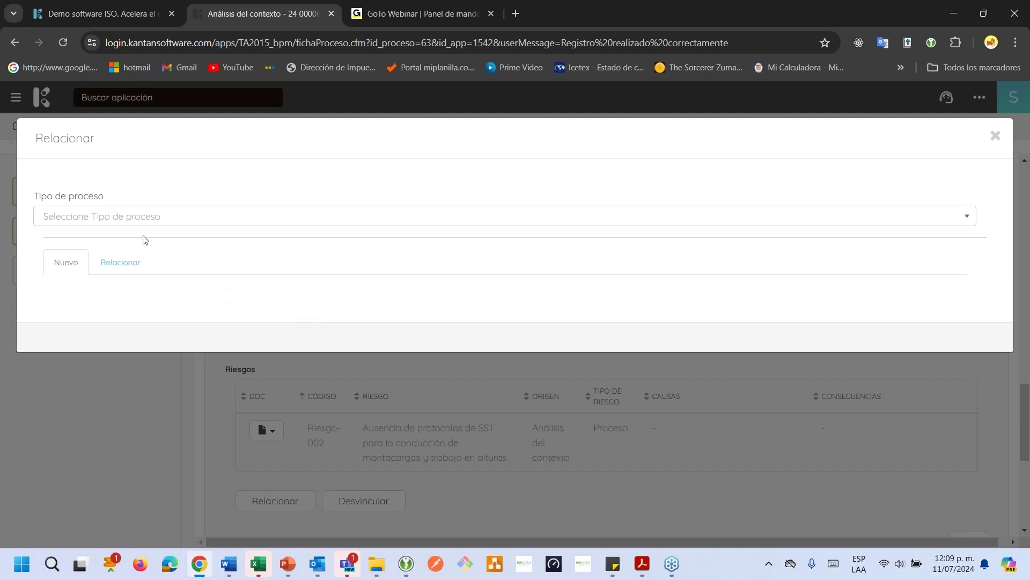
click(135, 217)
click(115, 260)
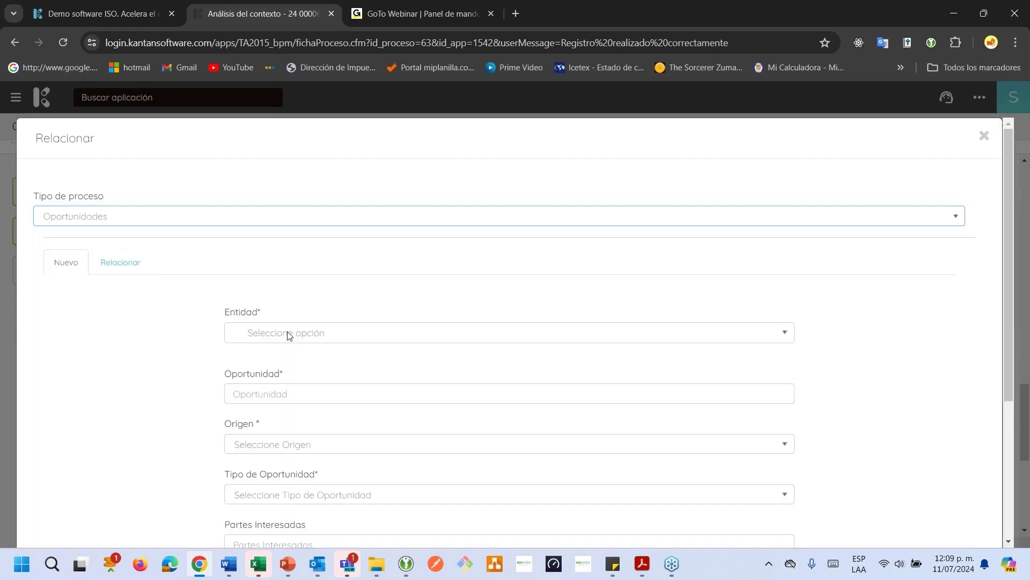
click(123, 264)
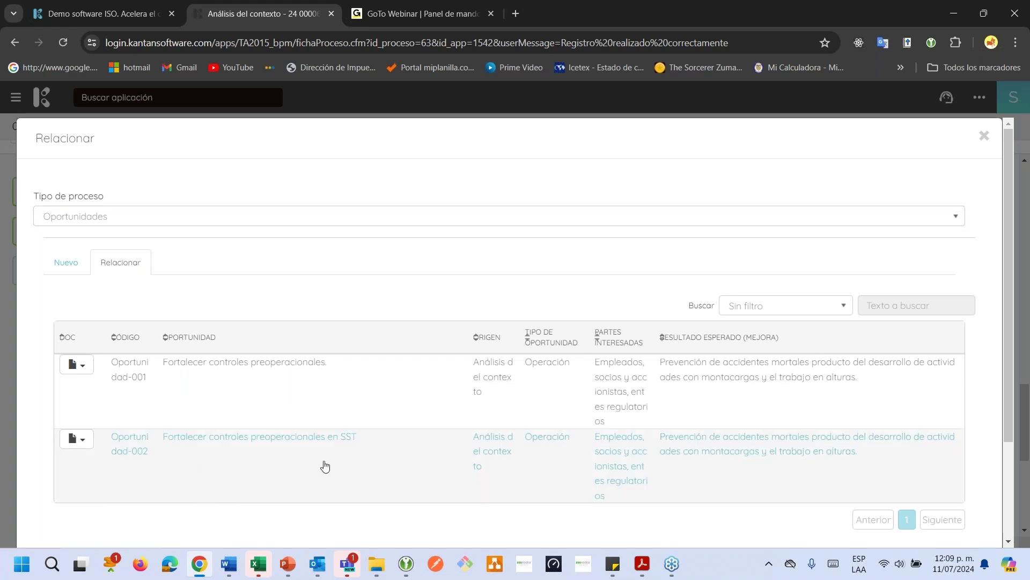
scroll(658, 516, down, 3)
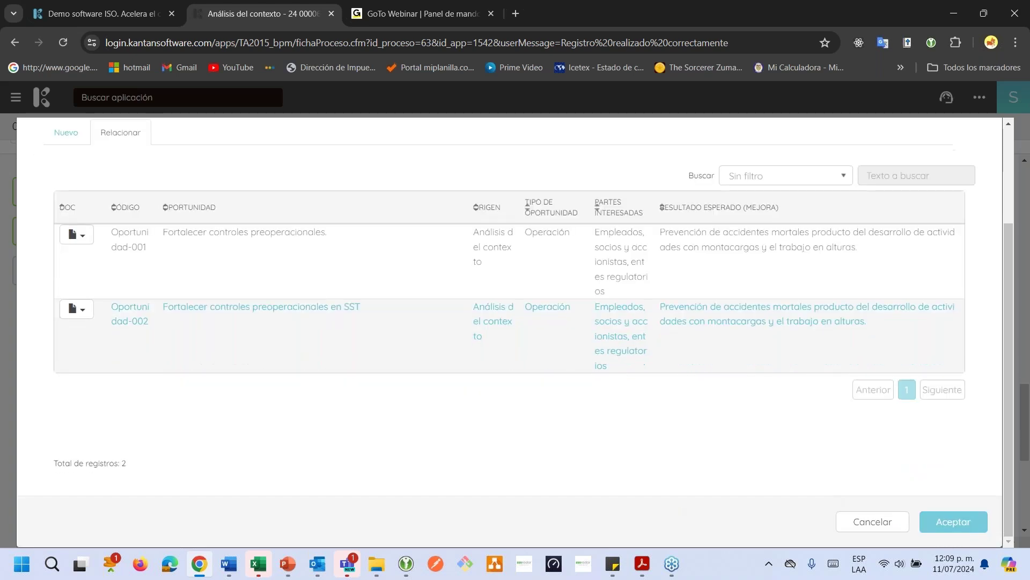
click(962, 527)
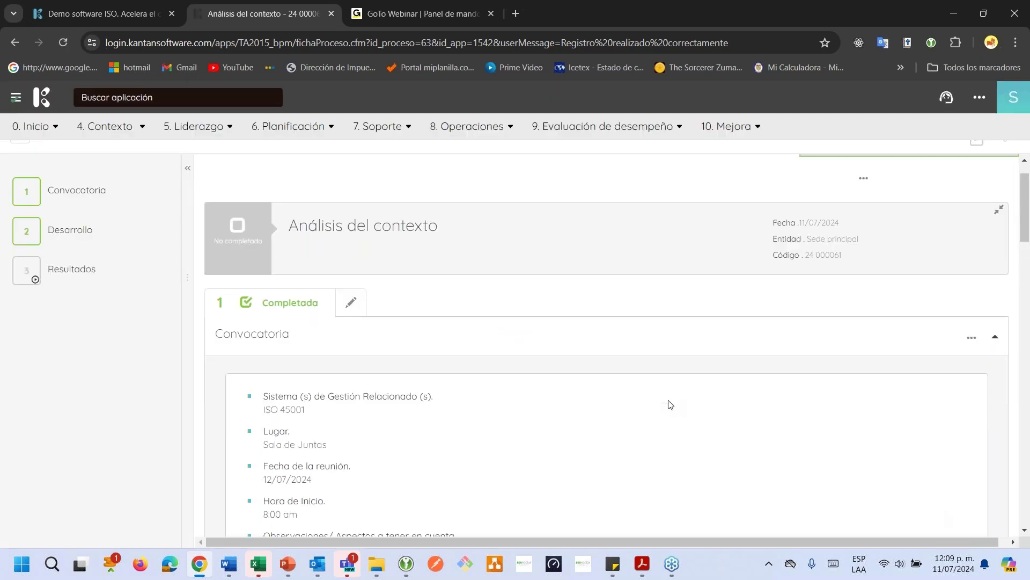
Print the Análisis del contexto record with Imprimir, using html as the output format
scroll(669, 405, down, 10)
scroll(669, 405, down, 15)
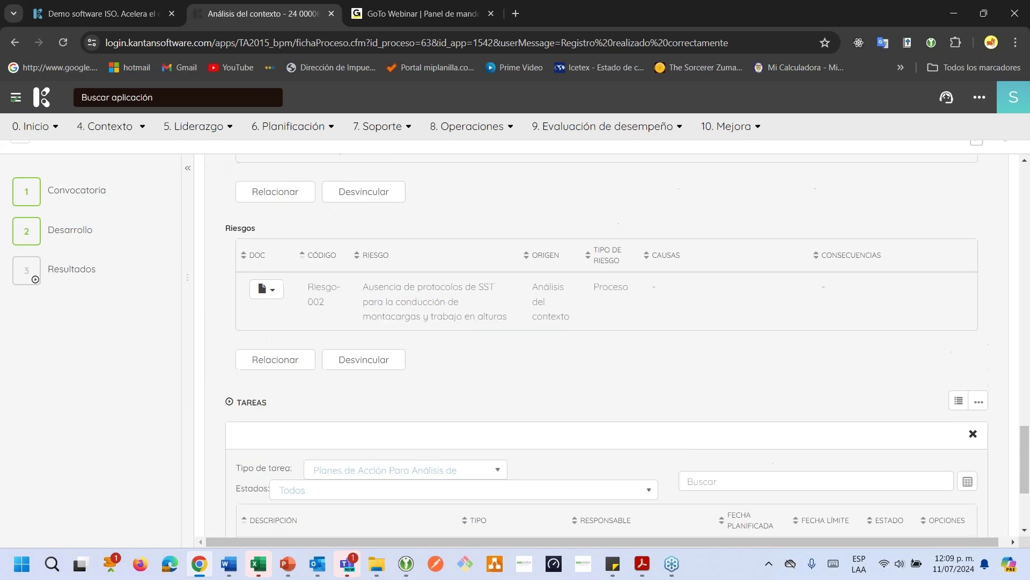
scroll(241, 351, up, 3)
drag(231, 366, 237, 366)
drag(241, 168, 253, 168)
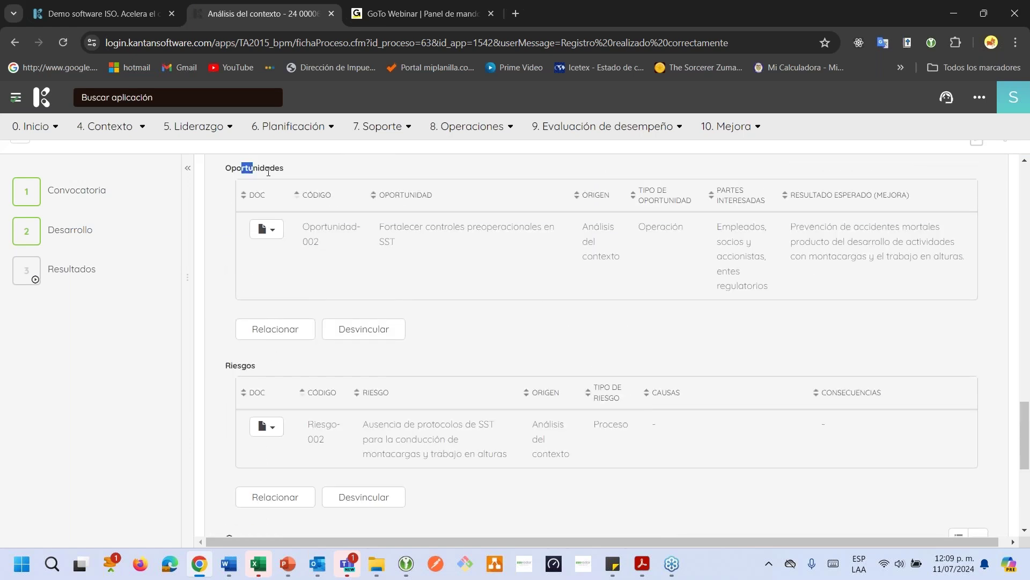
scroll(667, 369, up, 5)
scroll(668, 368, up, 10)
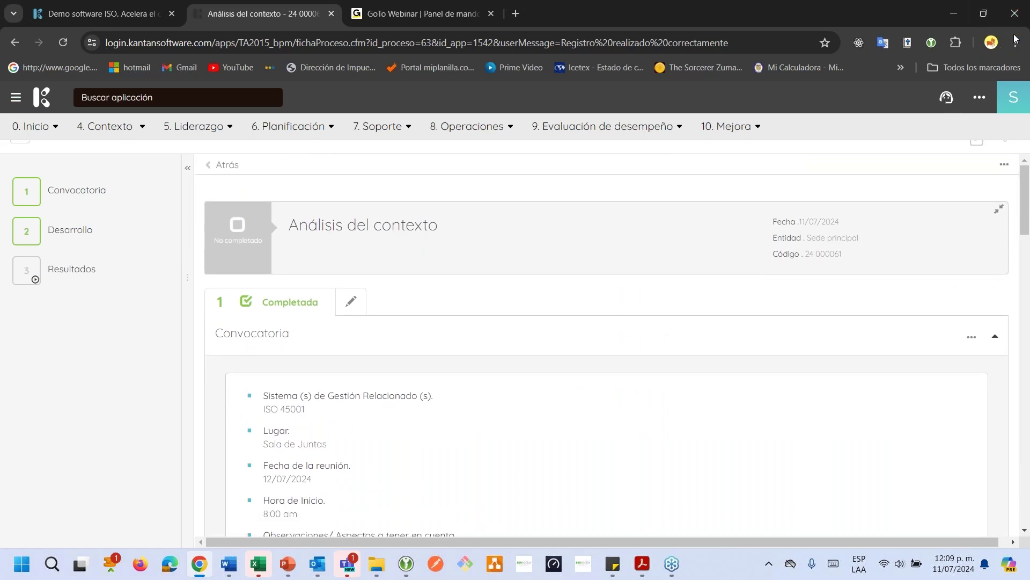
click(1004, 165)
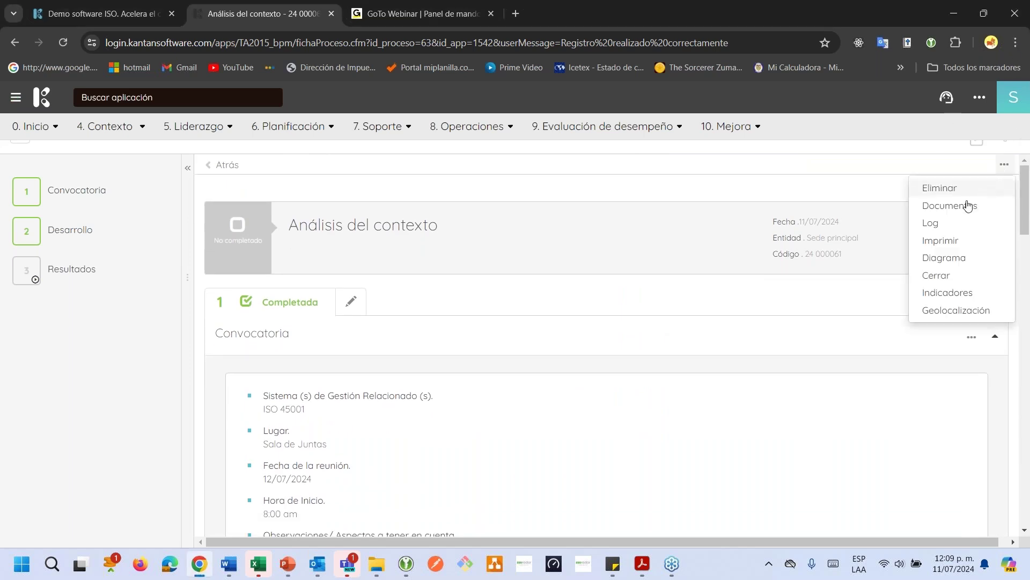
click(947, 241)
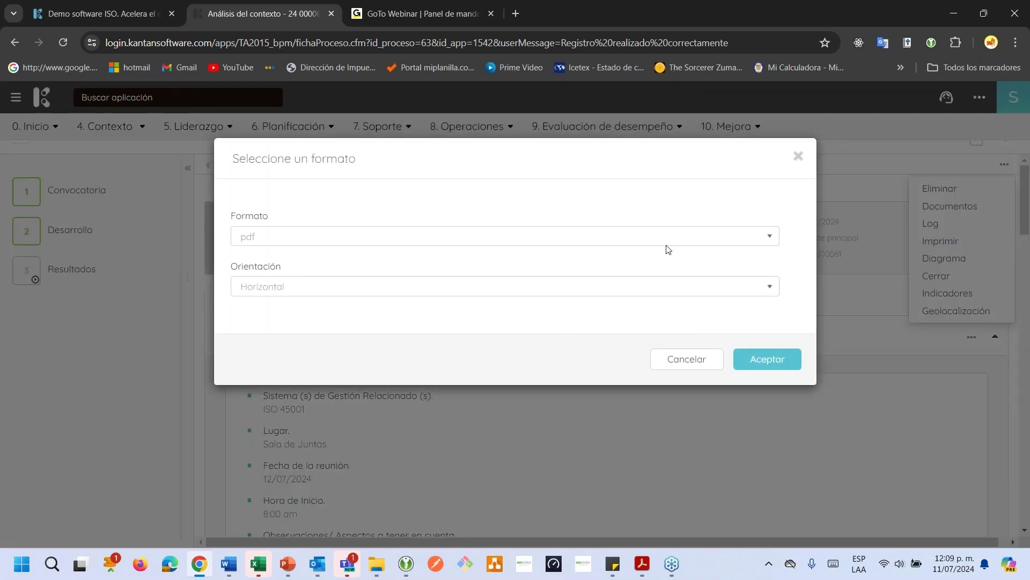
click(654, 238)
click(536, 281)
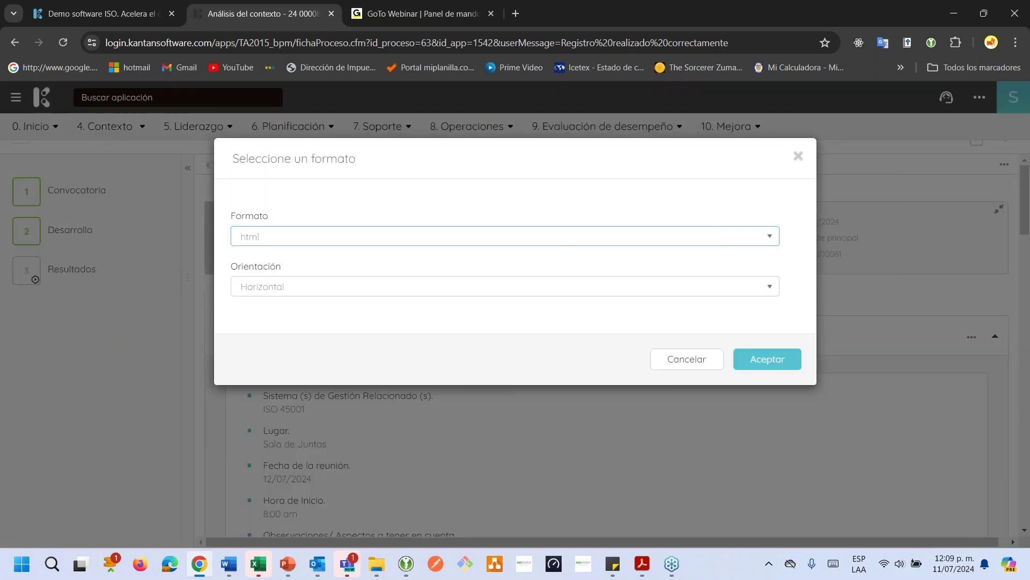
click(783, 362)
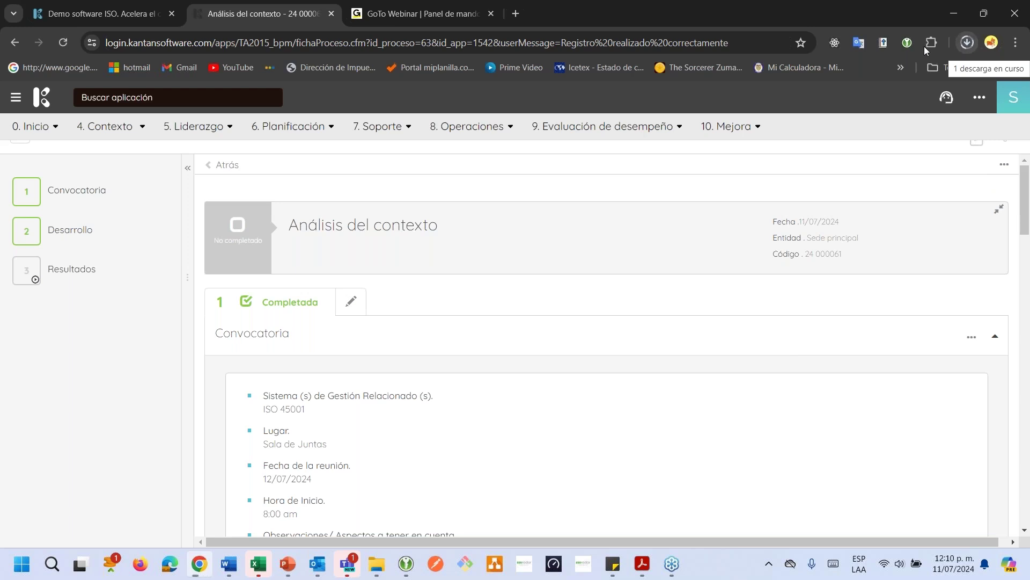
Duplicate the context analysis browser tab, search applications for 'ro', and open the 6. Planificación modules
right_click(312, 14)
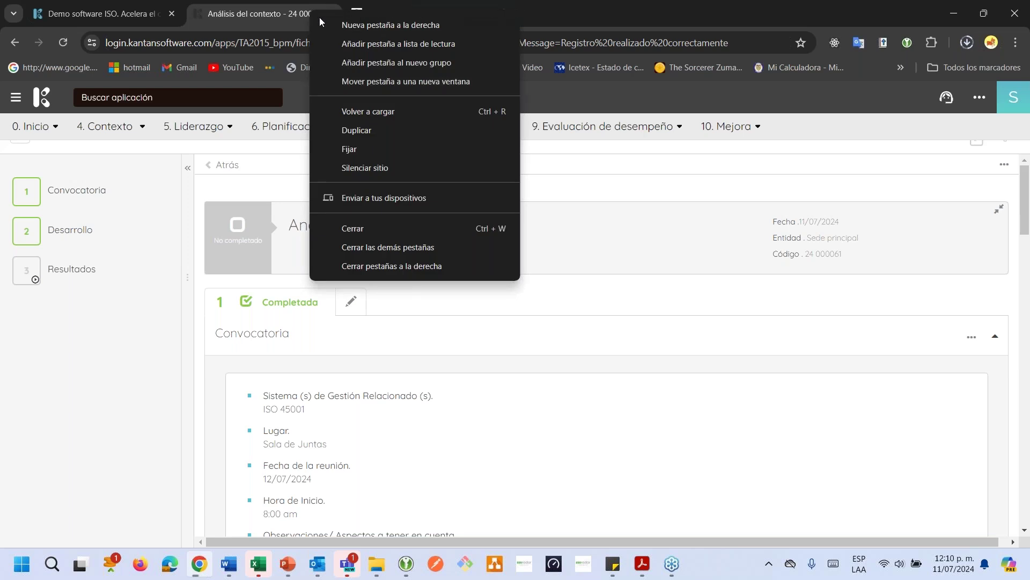
click(356, 130)
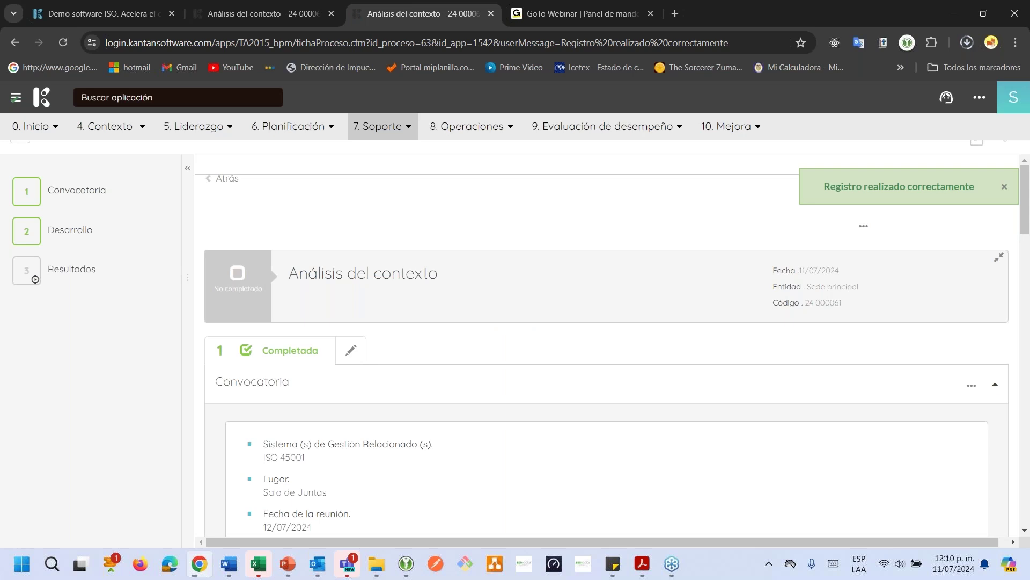
click(153, 97)
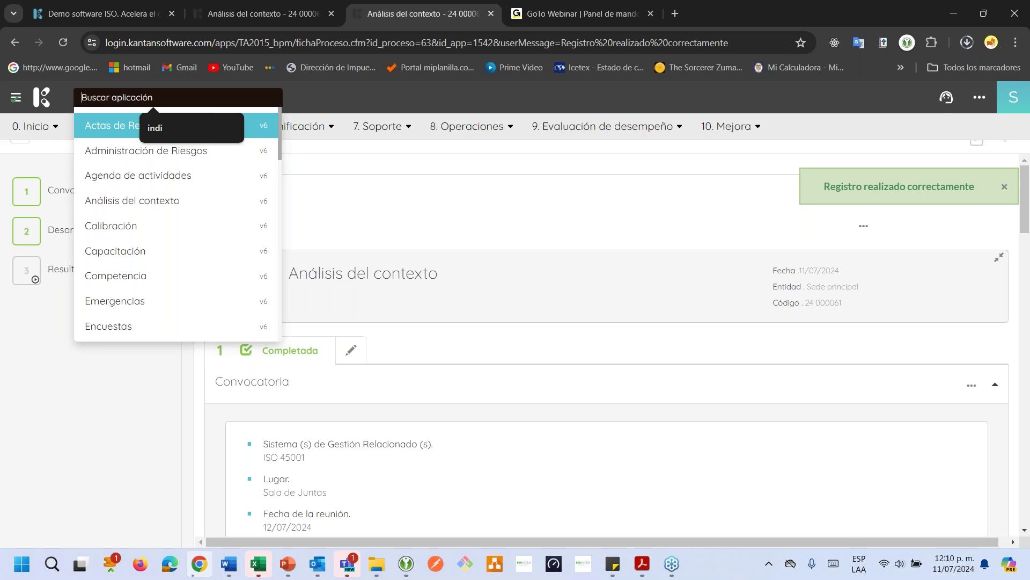
text(ro)
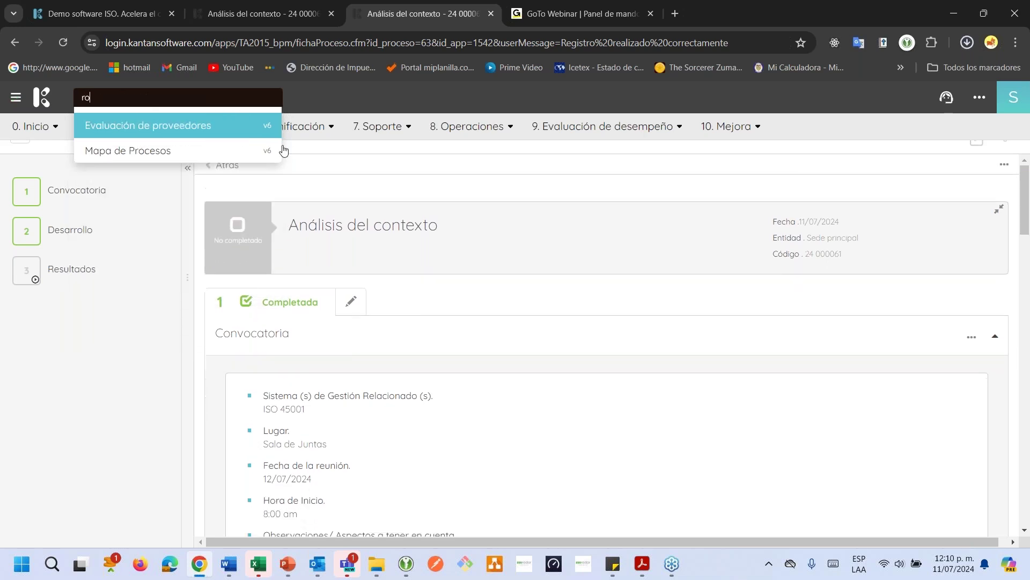
click(315, 128)
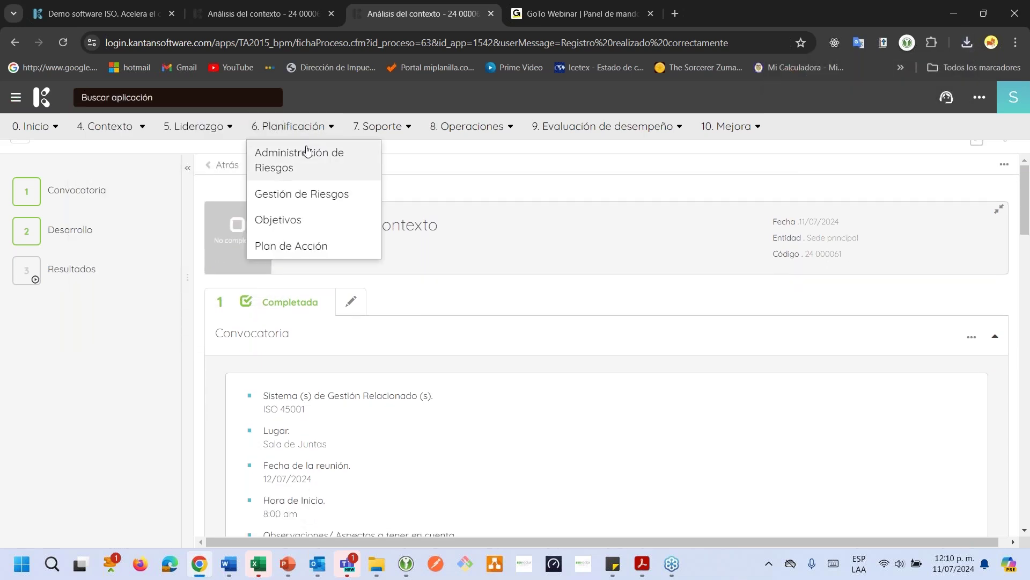
Open Gestión de Riesgos' 03-Matriz de Riesgos list and locate the Valoración de riesgos 2024 evaluation
click(281, 205)
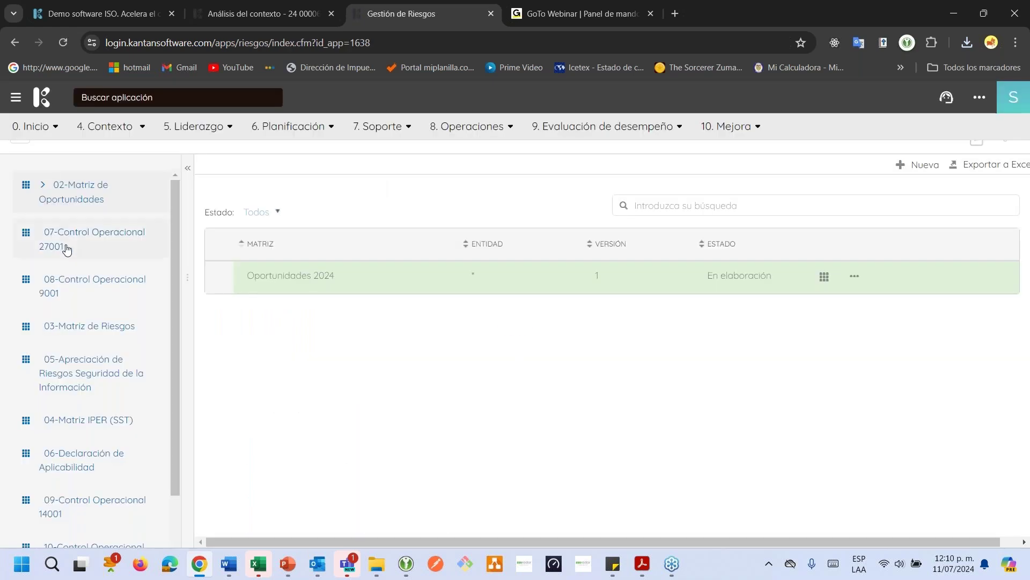
scroll(49, 345, down, 1)
scroll(50, 345, up, 1)
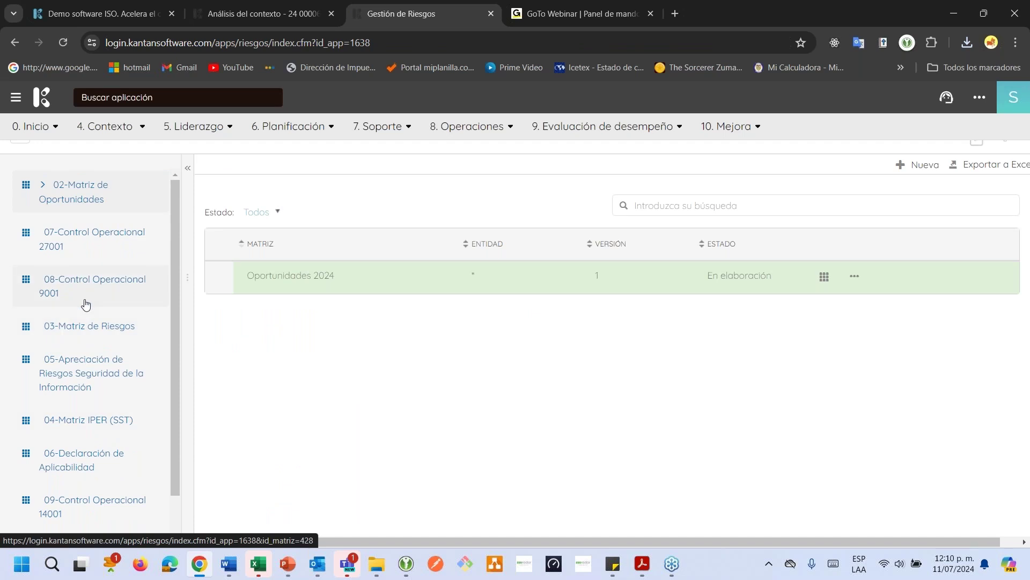
click(75, 329)
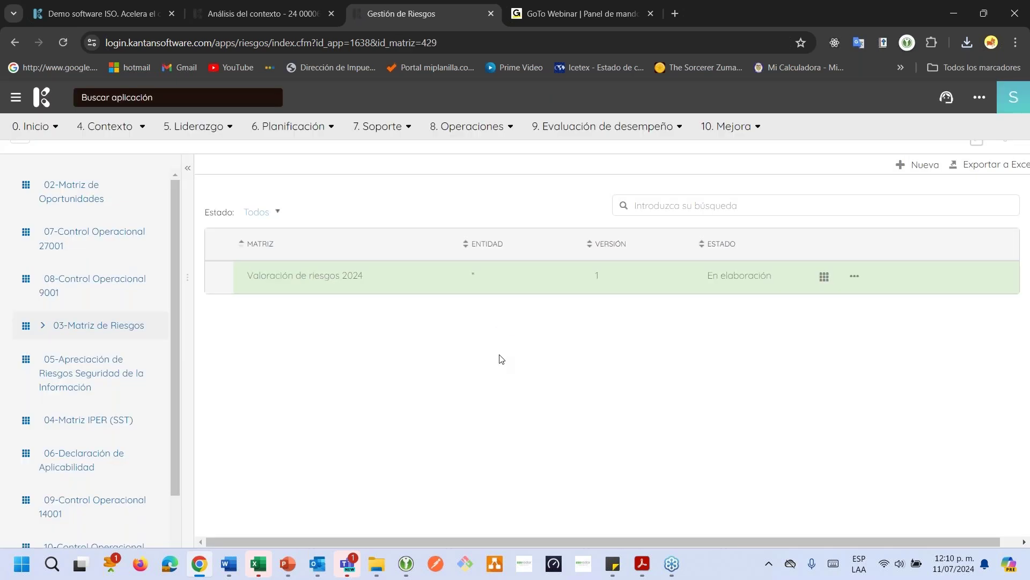
drag(324, 274, 473, 275)
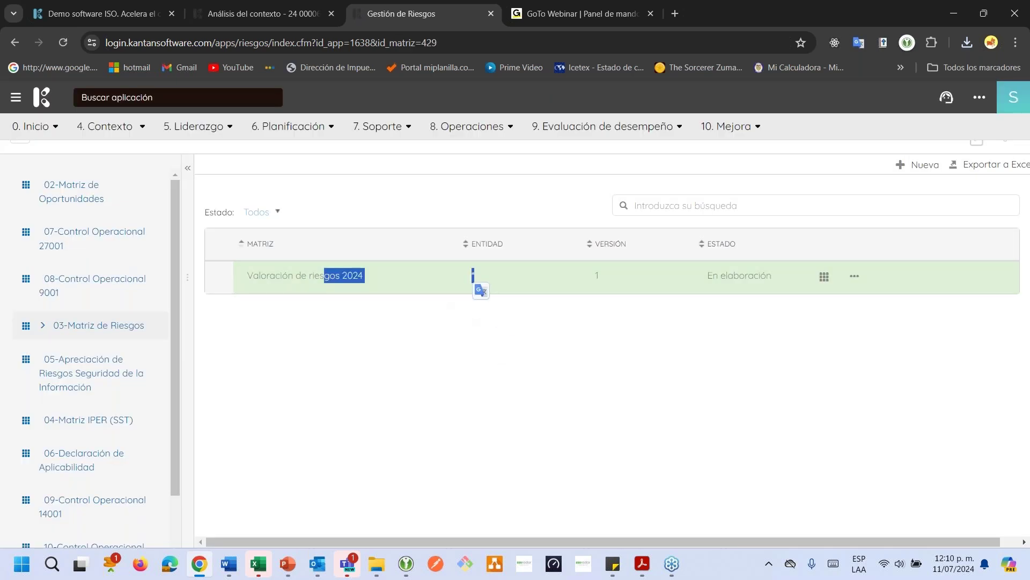
click(528, 336)
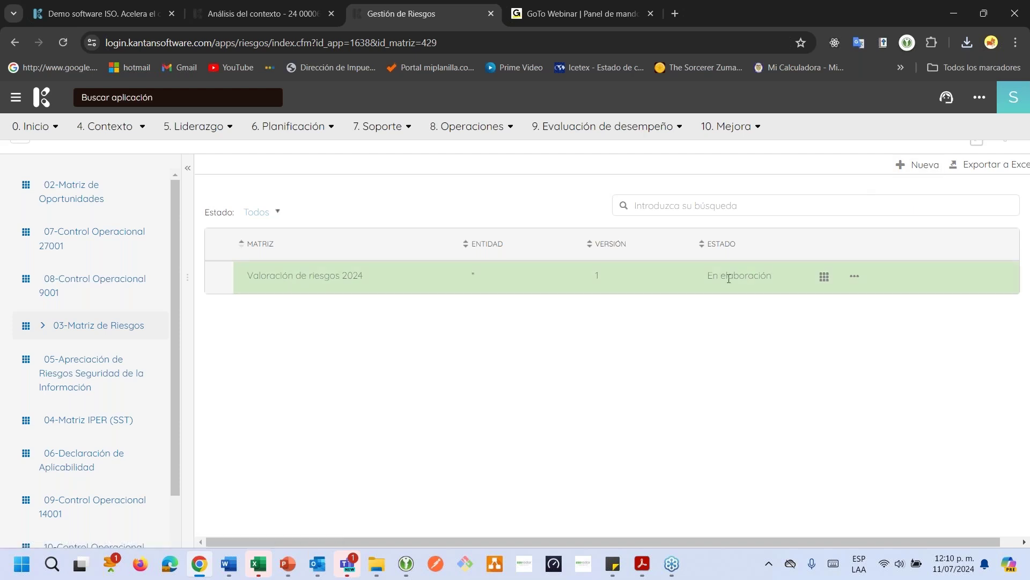
drag(253, 275, 296, 275)
click(404, 313)
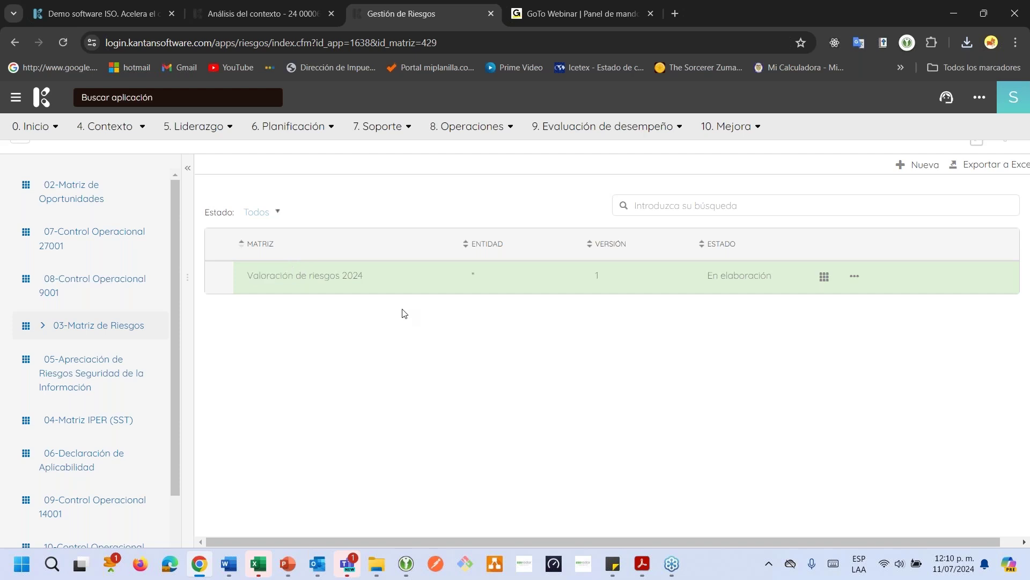
Create and save a new evaluation named 'Riesgos segudo semestre 2024'
click(925, 165)
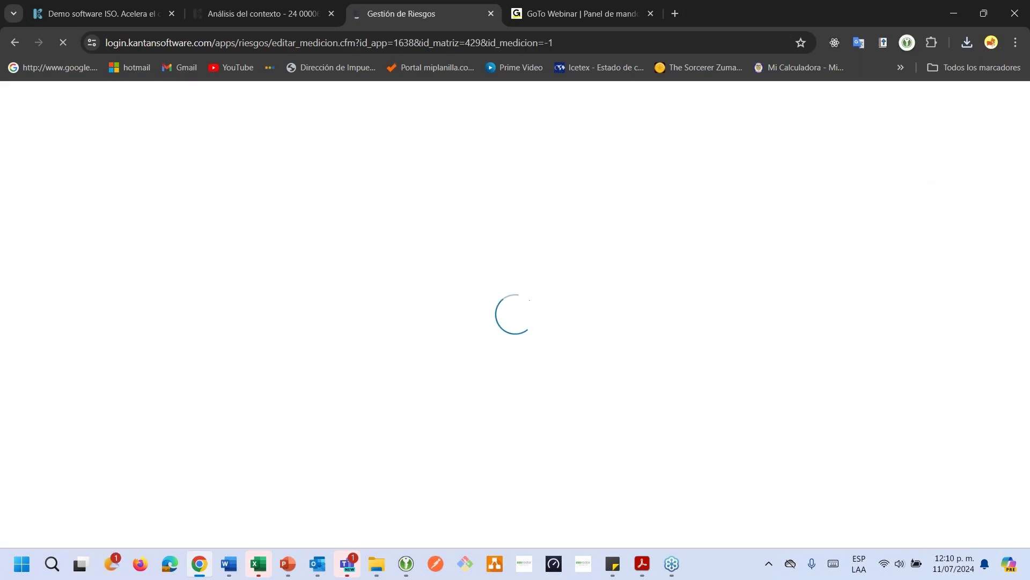
click(484, 248)
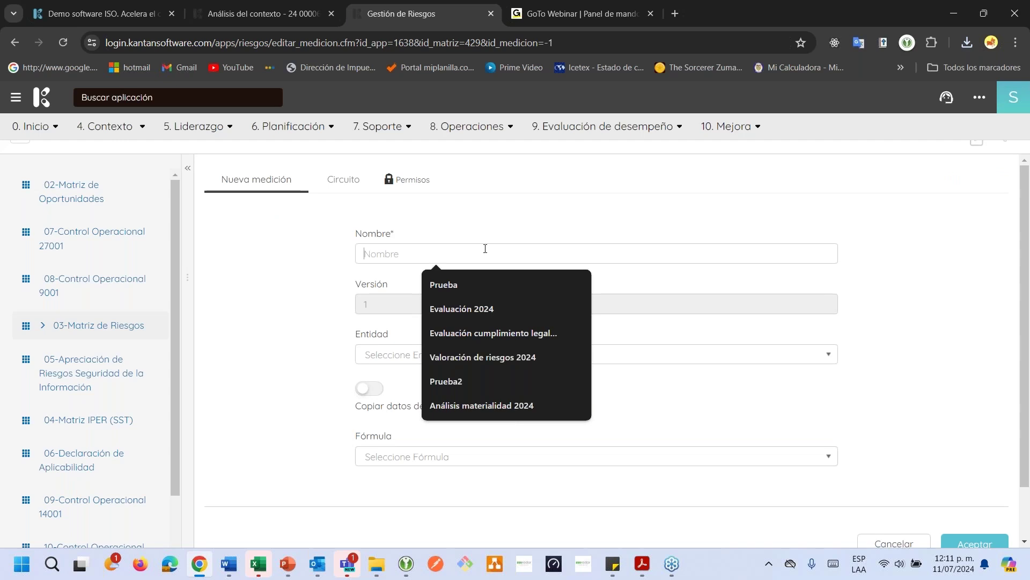
text(Riesg)
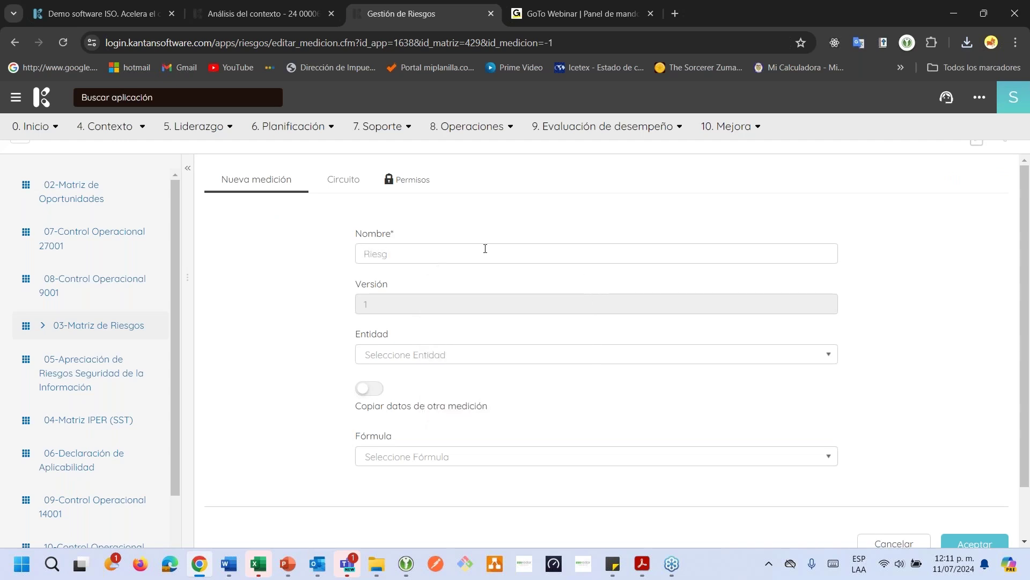
text(os segudo semestre 2024)
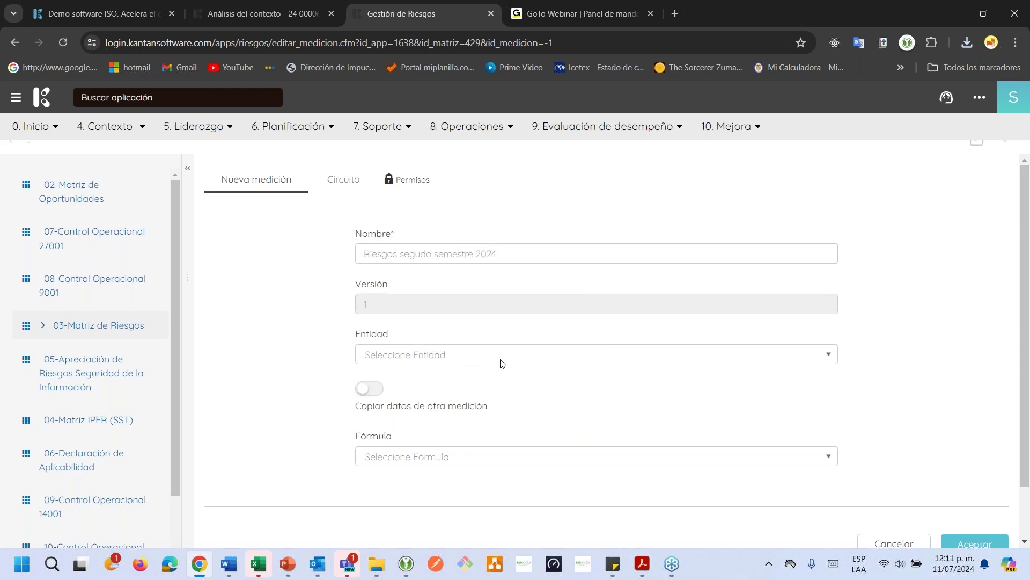
click(992, 539)
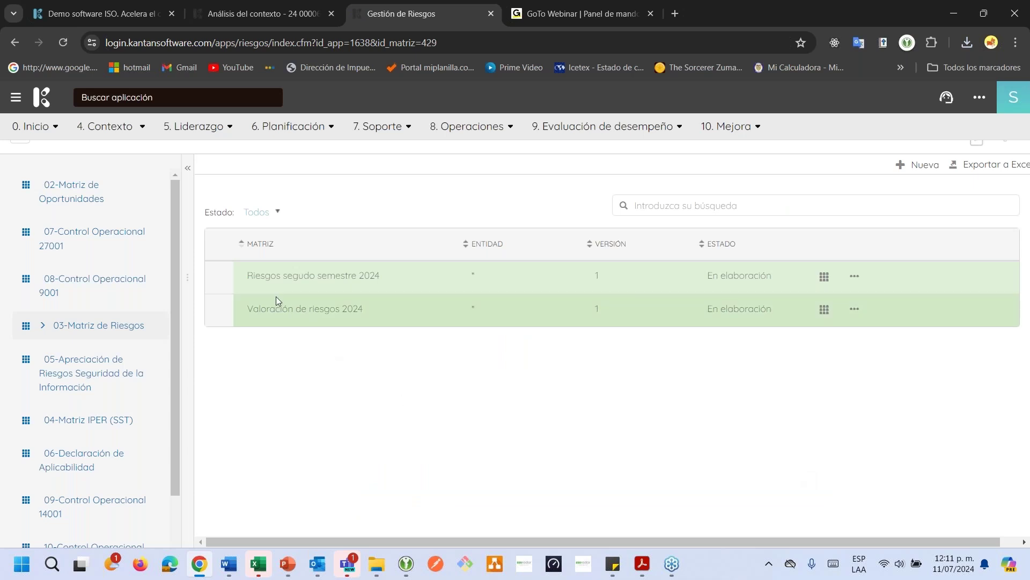
drag(275, 309, 330, 310)
drag(327, 275, 351, 276)
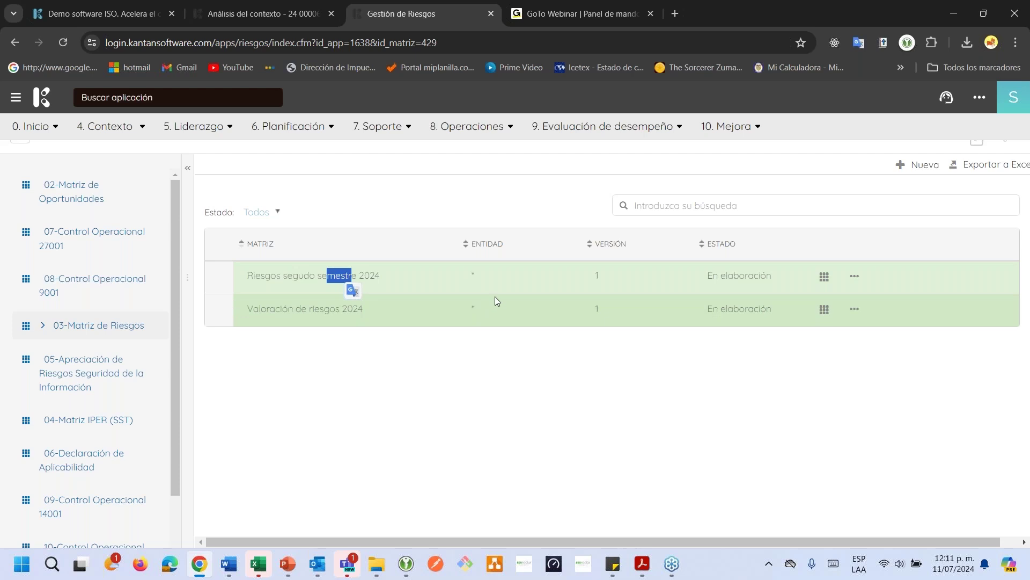
Open the Riesgos segudo semestre 2024 evaluation in edit mode and add a row for the Logistica process
click(824, 277)
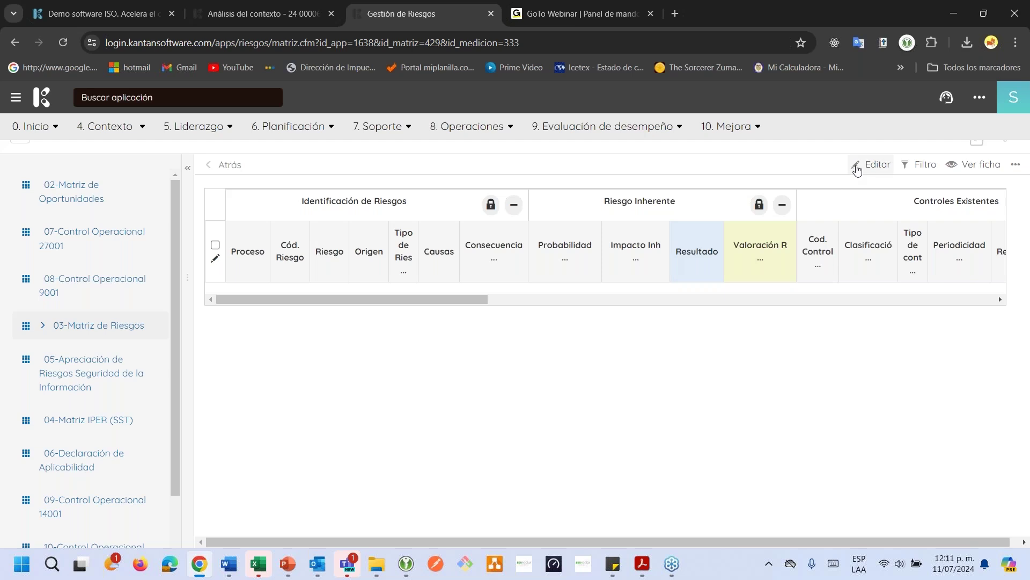
drag(407, 202, 389, 205)
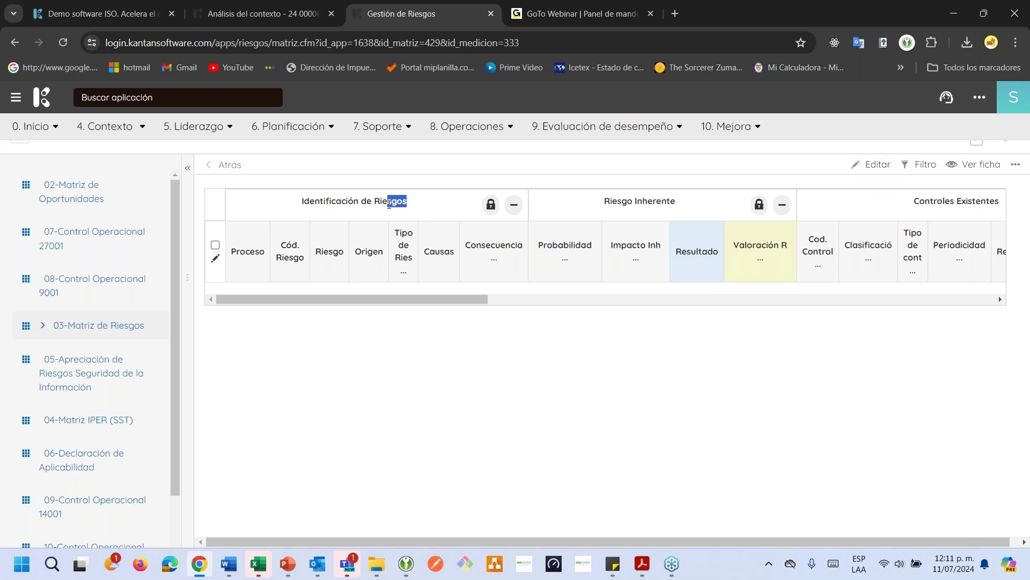
drag(472, 295, 471, 284)
click(879, 165)
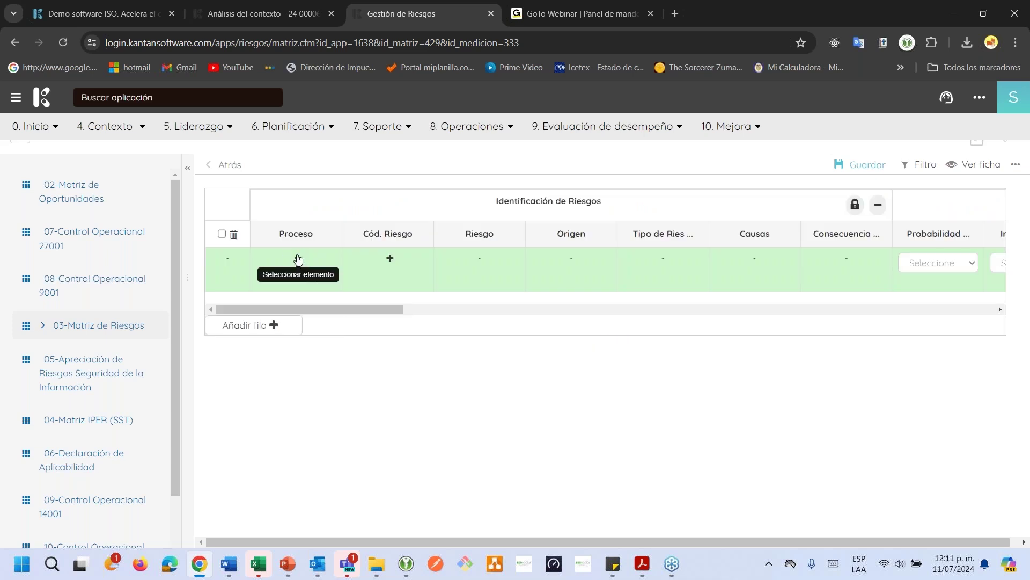
drag(497, 203, 598, 202)
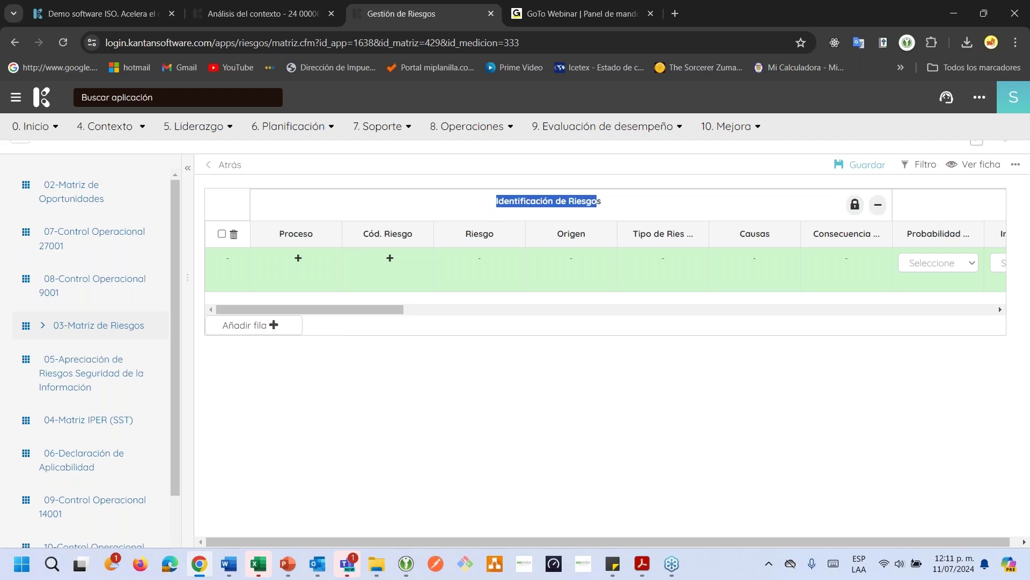
click(298, 258)
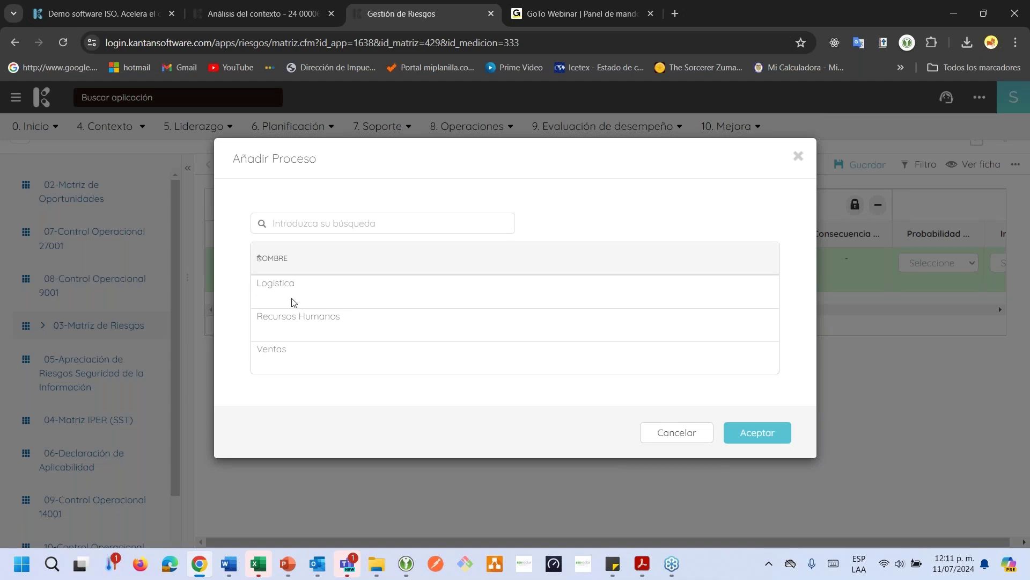
click(293, 302)
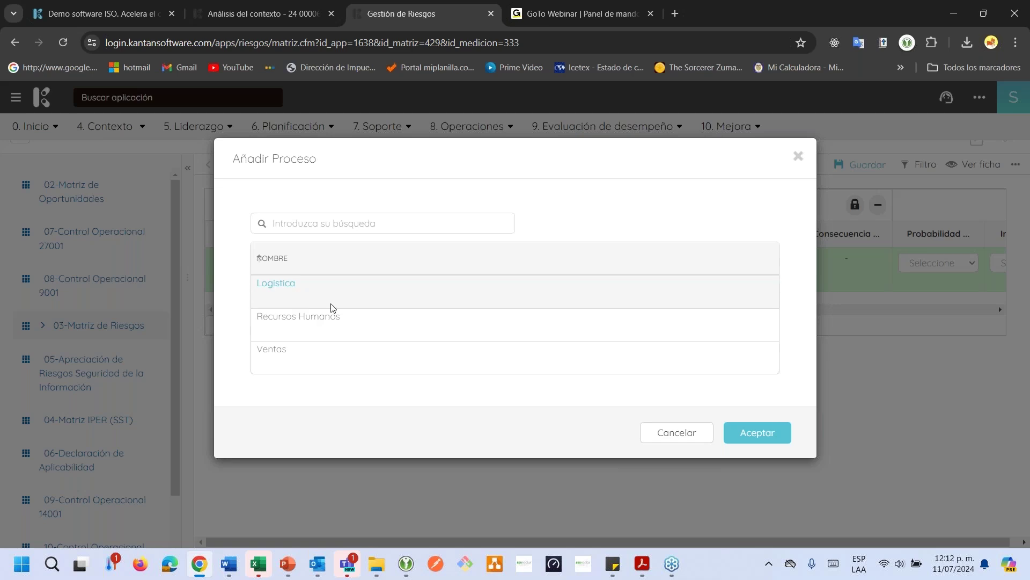
click(774, 438)
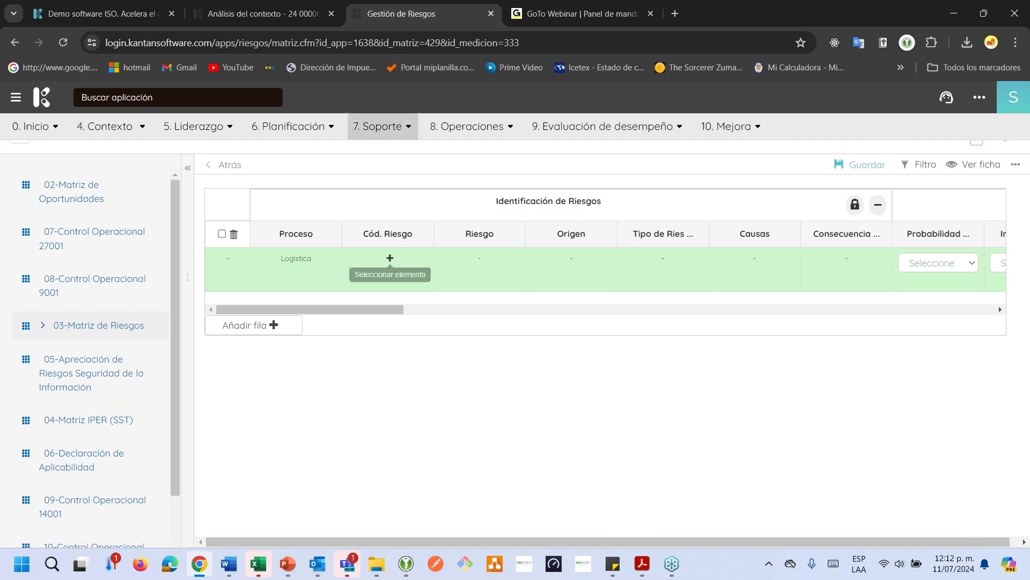
Review the Análisis del contexto results listing Oportunidad-002 and Riesgo-002
click(263, 13)
scroll(606, 343, down, 20)
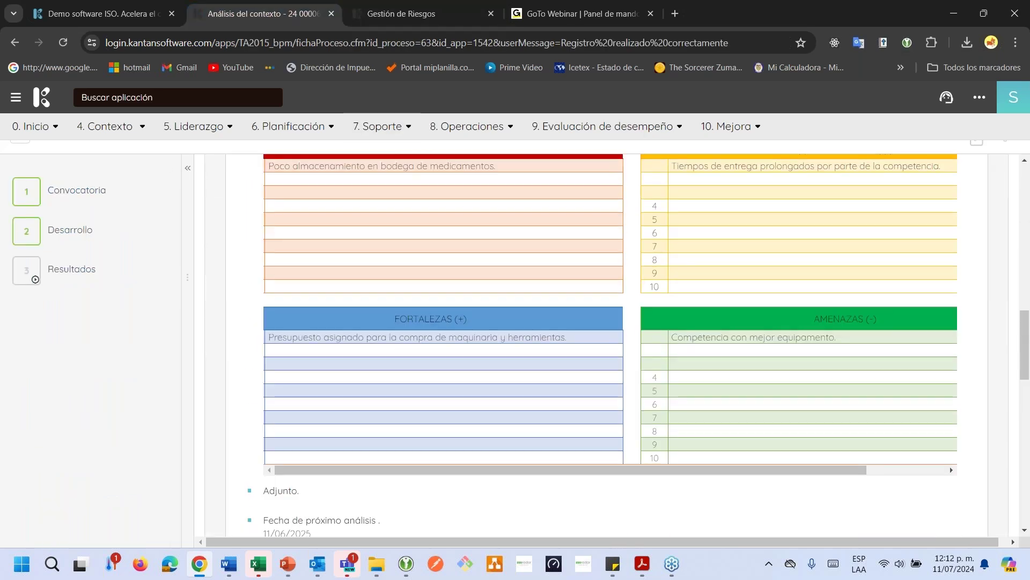
scroll(606, 343, up, 4)
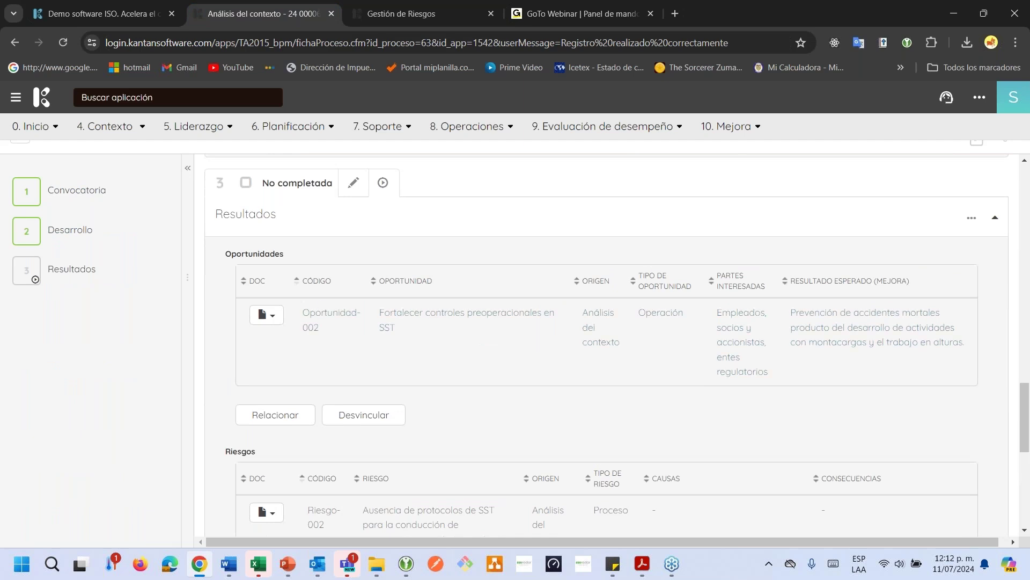
Return to the risk matrix and open the Añadir Riesgos dialog for the Logistica row
scroll(322, 422, down, 1)
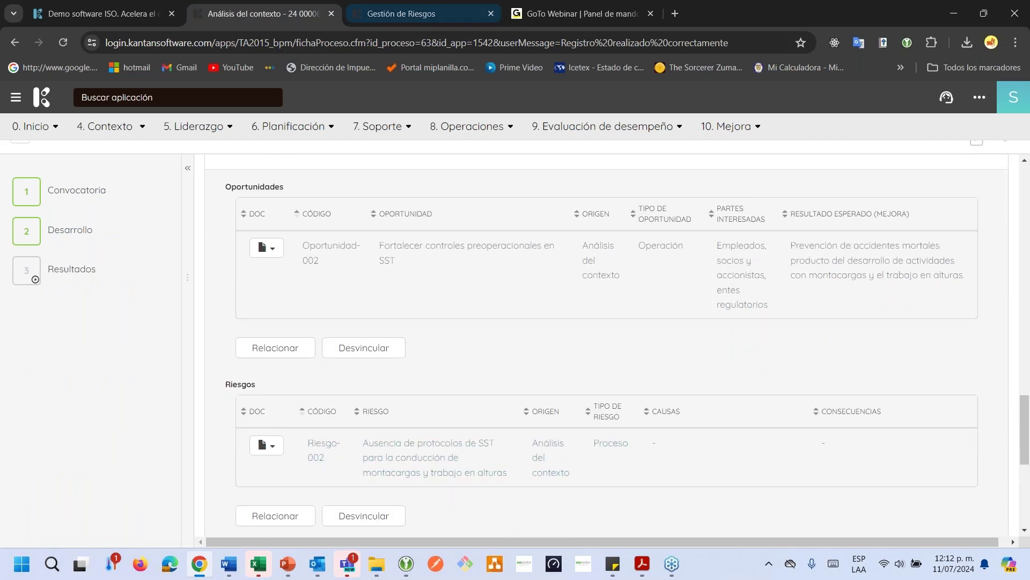
click(418, 16)
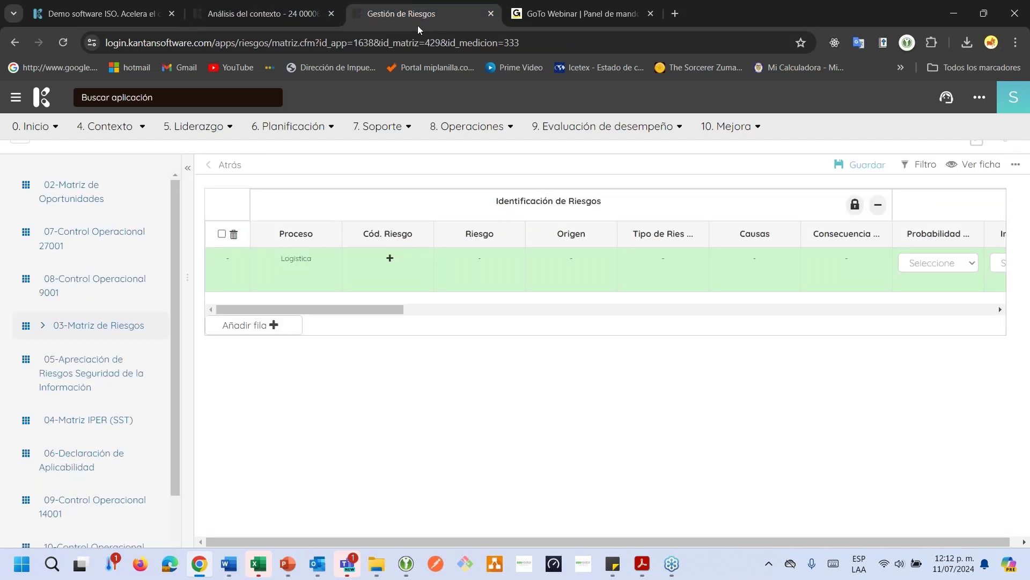
click(391, 259)
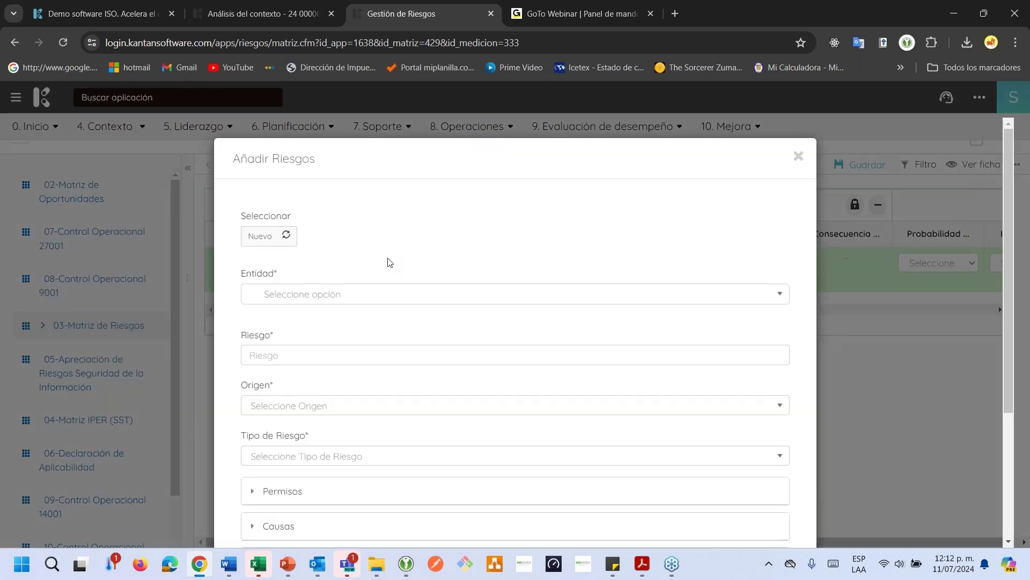
scroll(396, 264, down, 3)
scroll(396, 267, up, 3)
scroll(293, 288, down, 2)
click(294, 231)
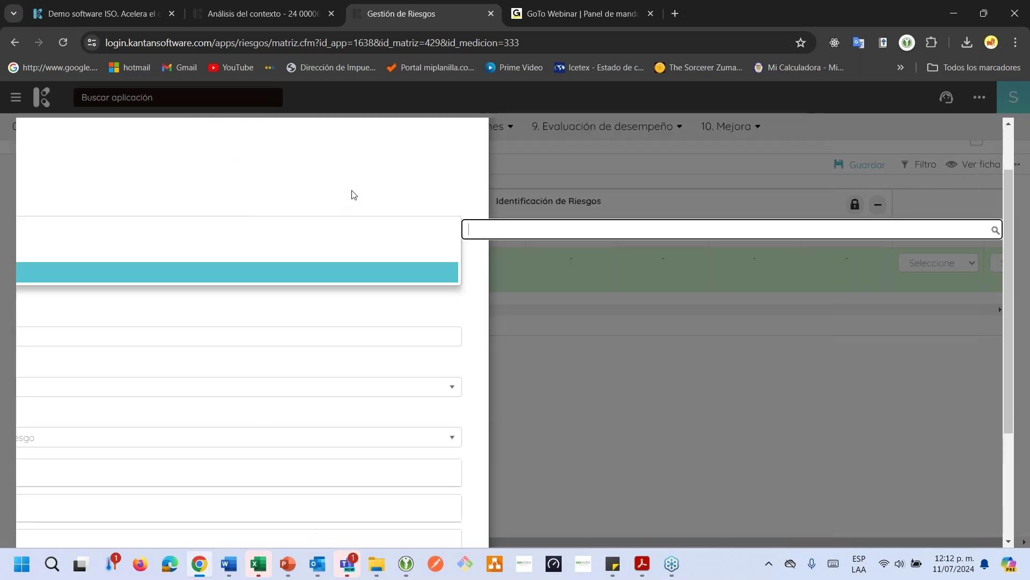
click(323, 319)
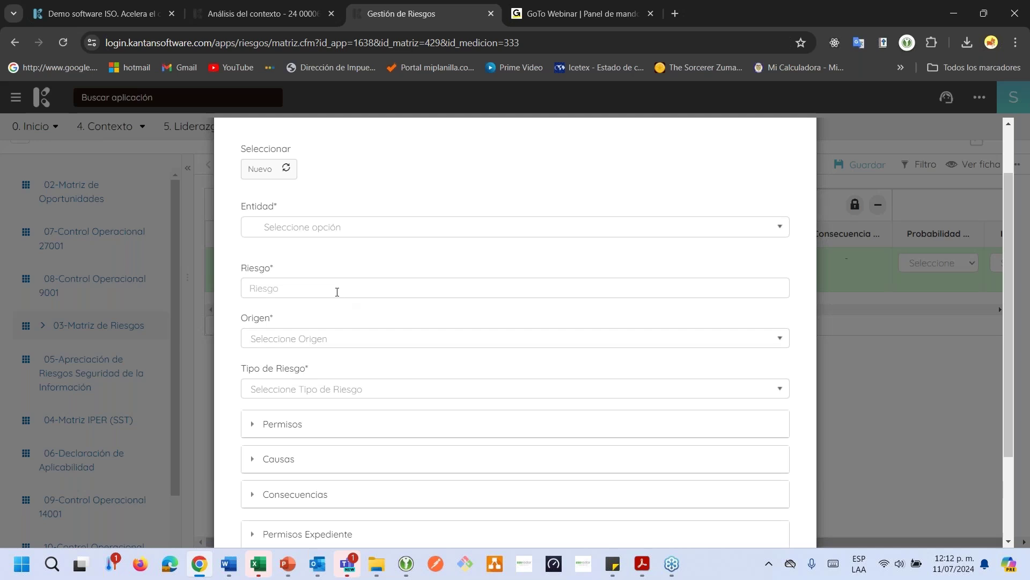
Choose the existing risk Riesgo-002 and confirm it for the row
scroll(337, 292, down, 2)
scroll(322, 279, up, 4)
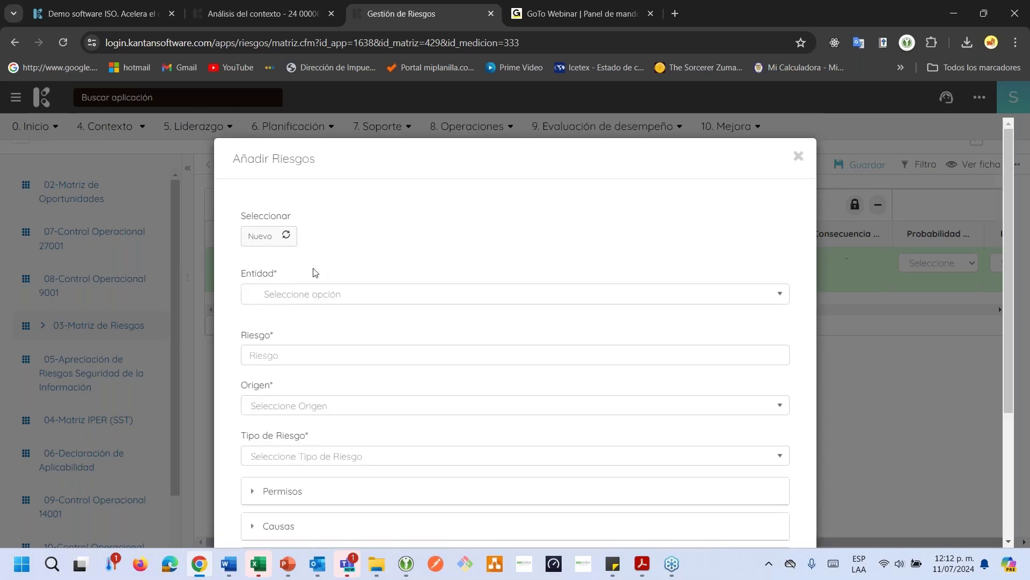
click(271, 239)
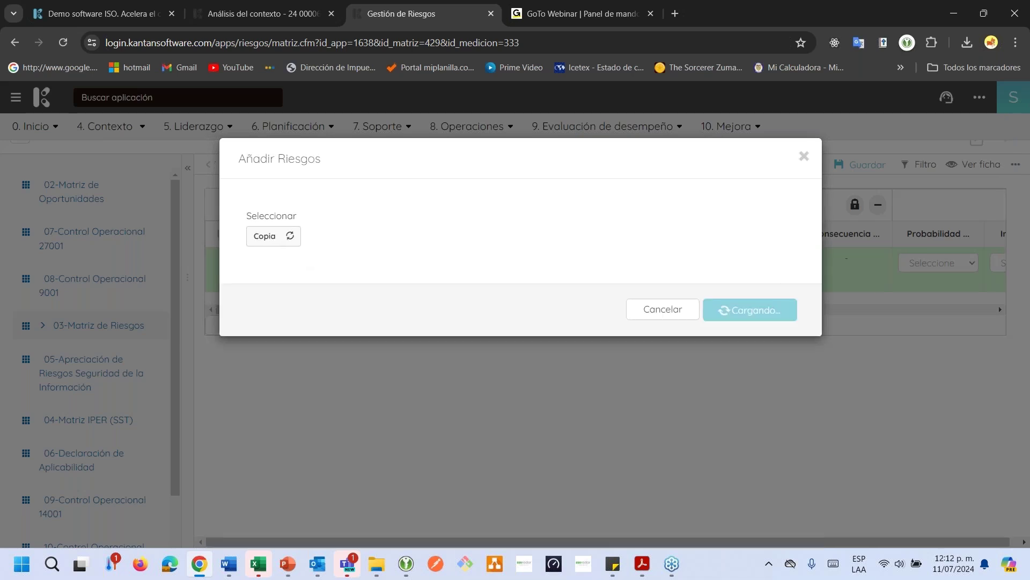
click(271, 236)
scroll(349, 258, down, 3)
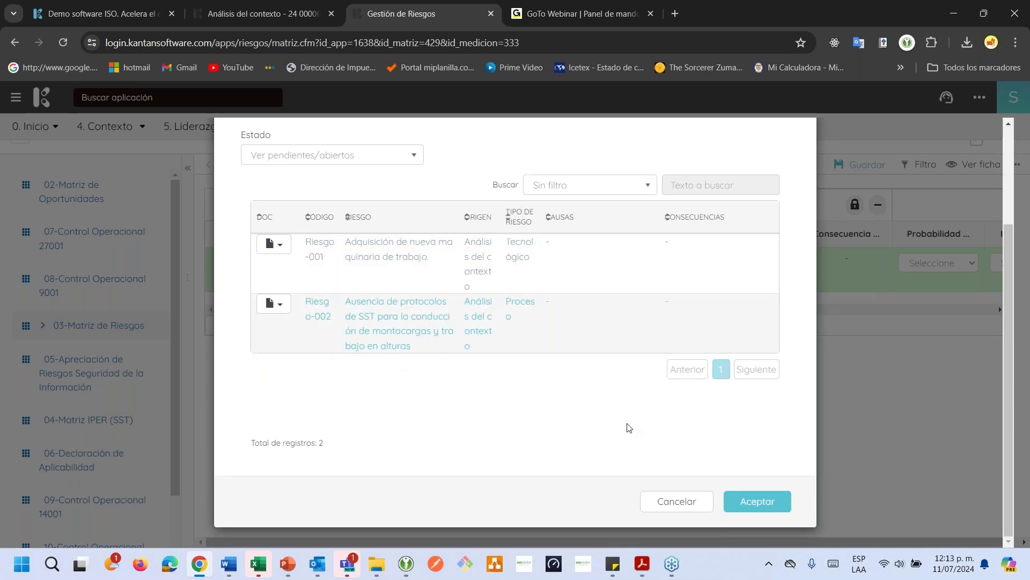
click(766, 503)
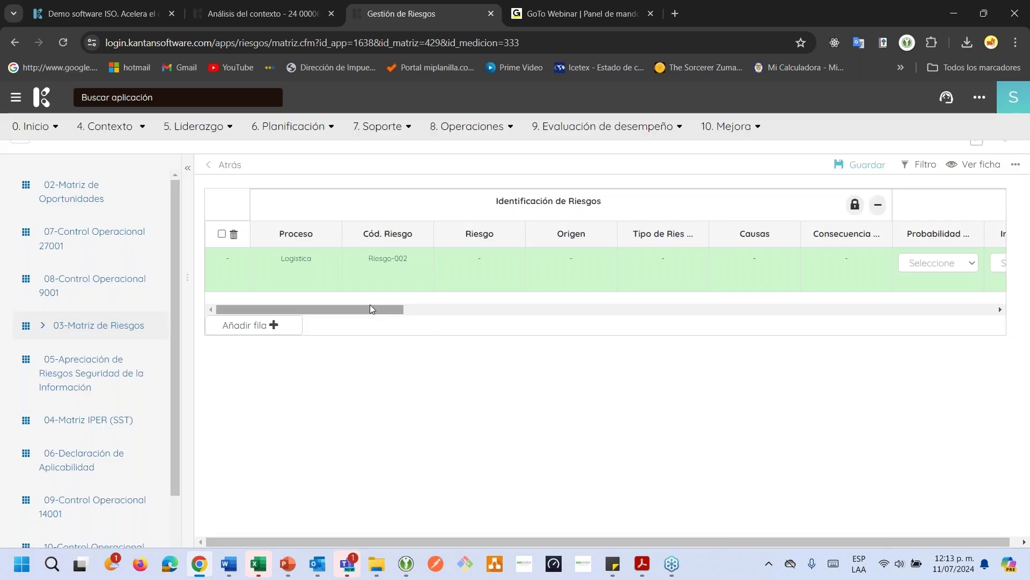
Rate the Logistica row's inherent probability Probable (3) and inherent impact Severo (4)
drag(368, 311, 411, 310)
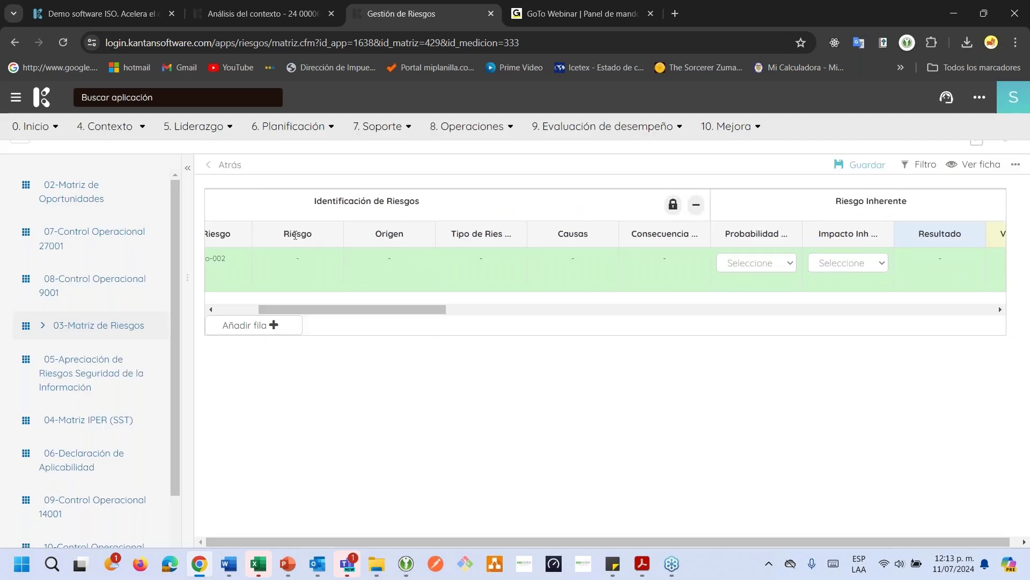
drag(294, 235, 279, 239)
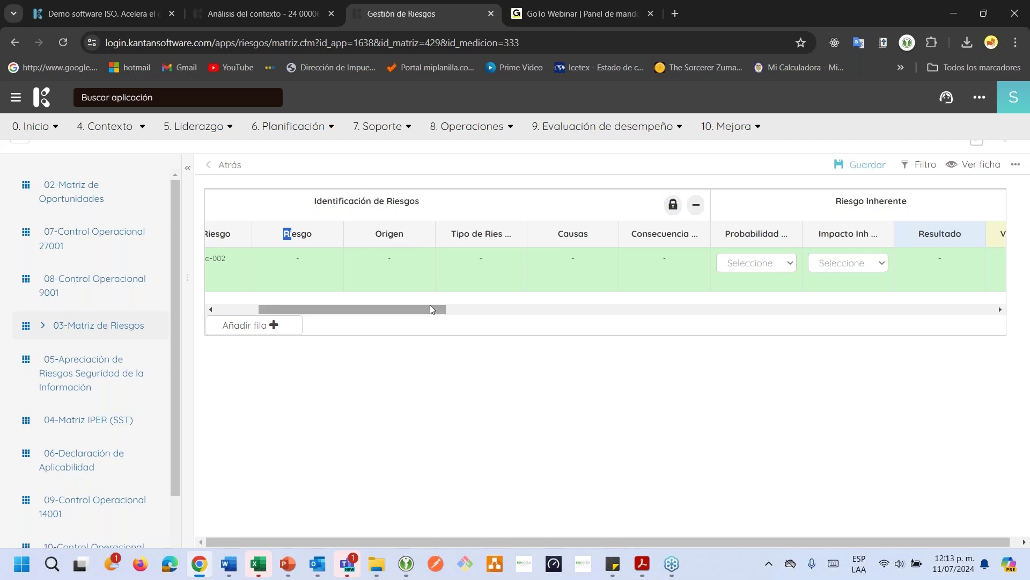
drag(431, 309, 505, 311)
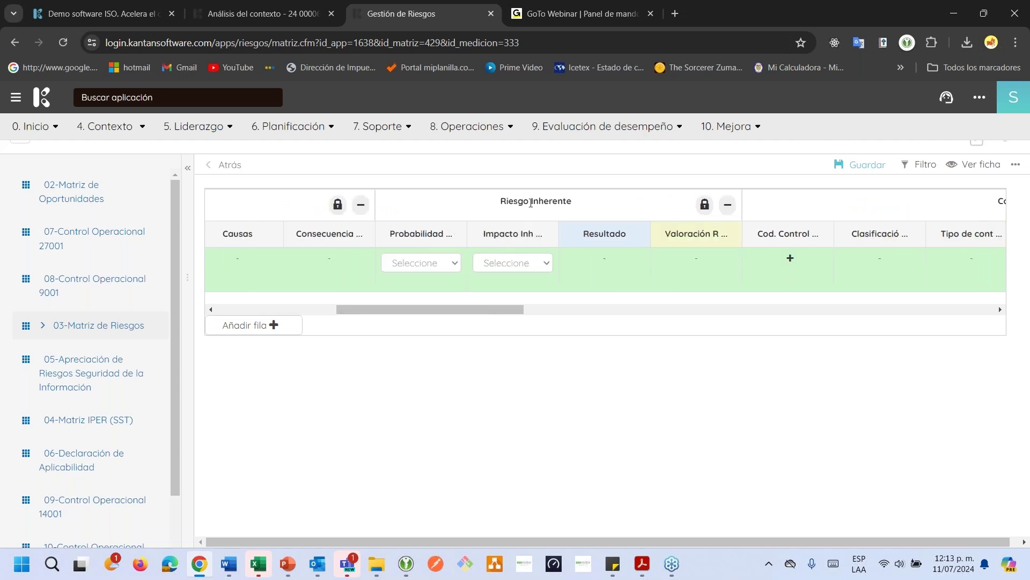
drag(531, 202, 554, 202)
click(456, 267)
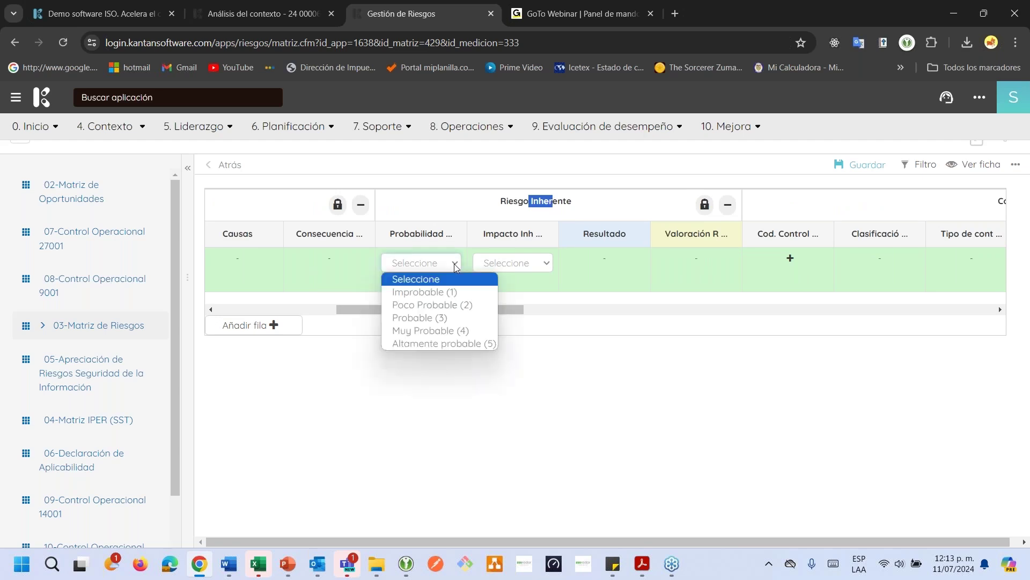
click(441, 322)
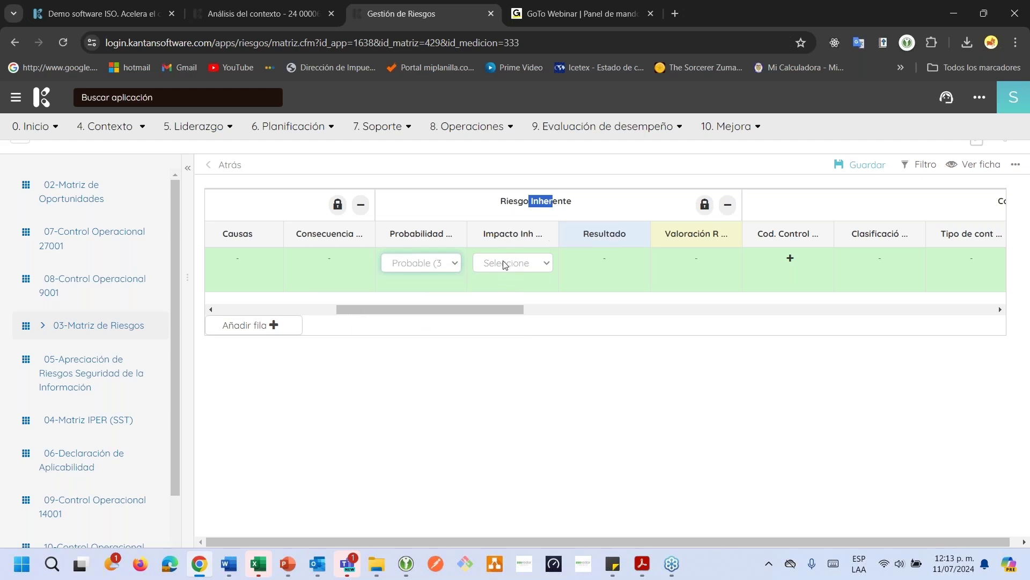
click(506, 263)
click(501, 333)
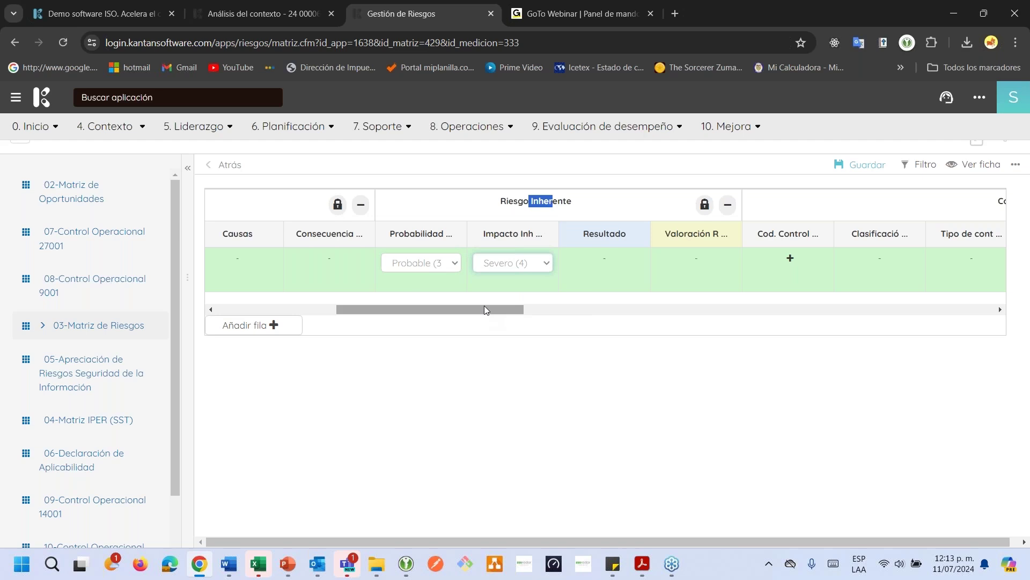
drag(483, 308, 552, 308)
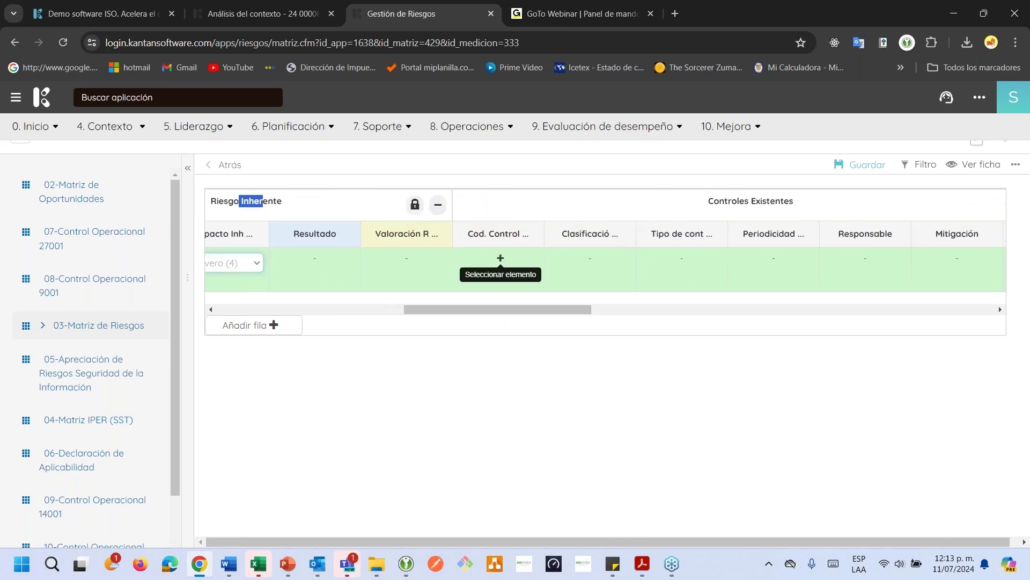
Open the Cod. Control linking dialog for the risk row and check its entity list
click(500, 258)
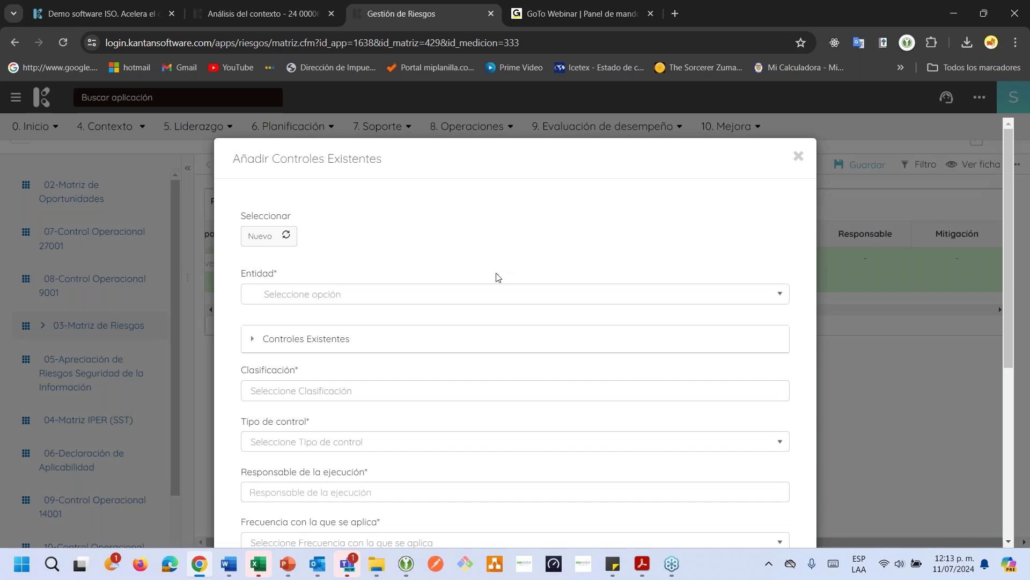
scroll(495, 276, down, 3)
scroll(495, 276, up, 3)
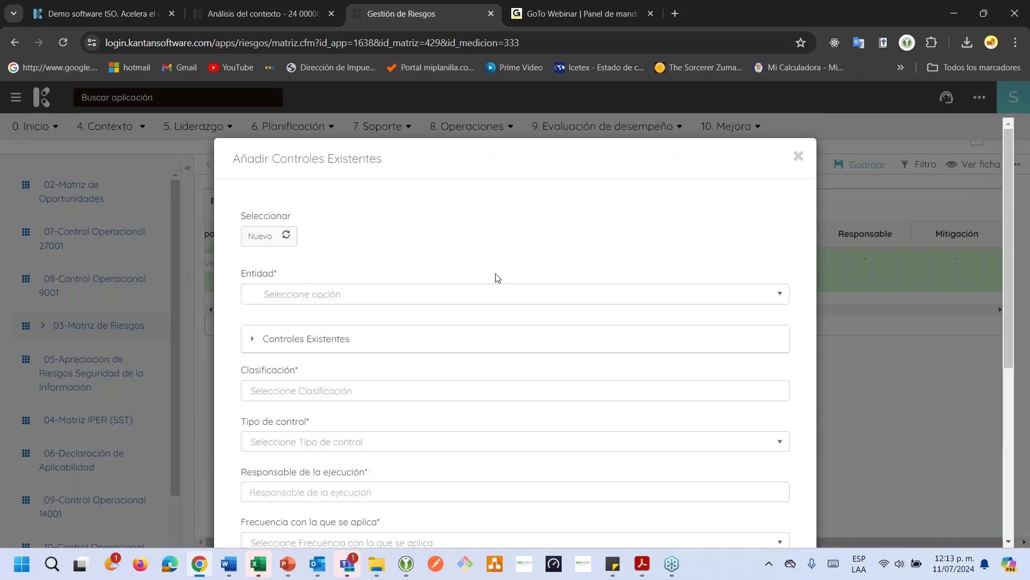
click(382, 292)
click(365, 261)
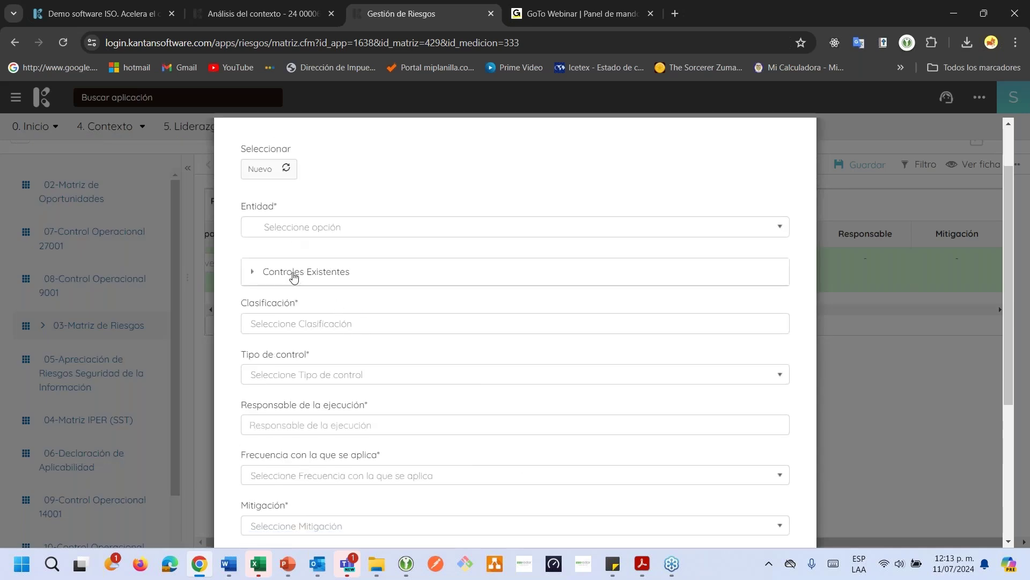
Link the existing control Controles-001 to the row and save the matrix
click(292, 272)
scroll(300, 323, down, 2)
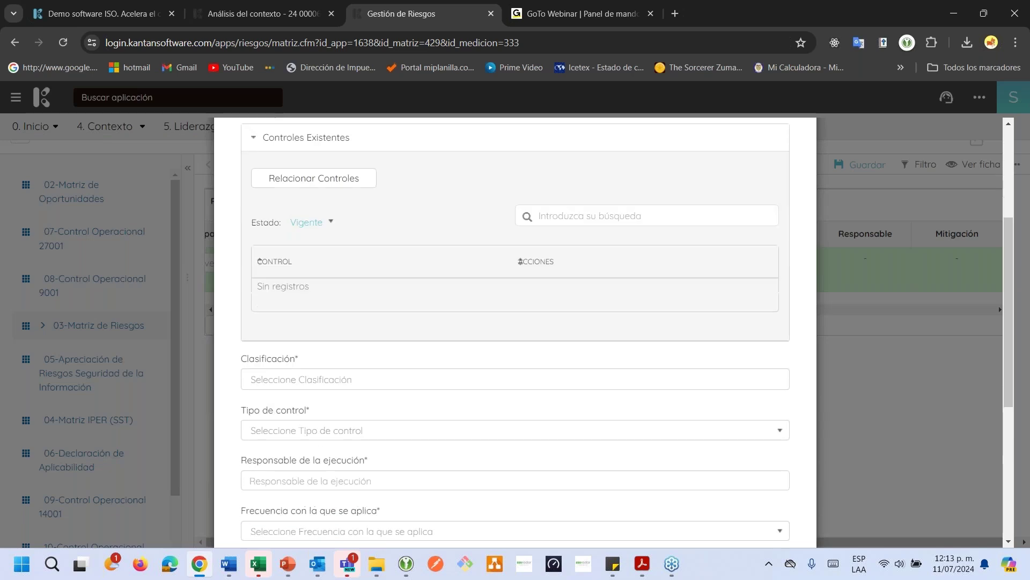
scroll(311, 360, down, 2)
scroll(298, 225, up, 5)
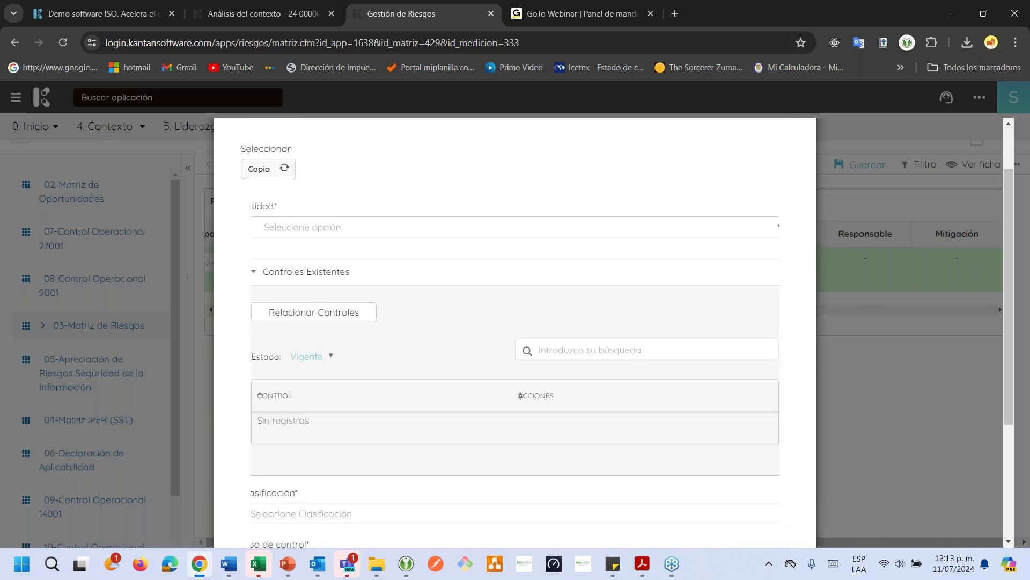
click(274, 171)
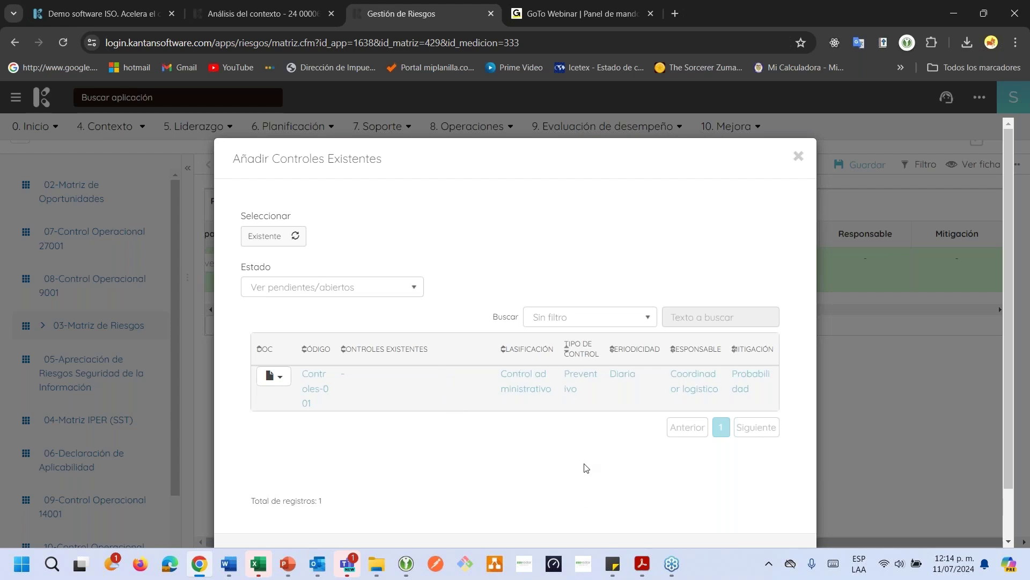
scroll(585, 499, down, 2)
click(759, 507)
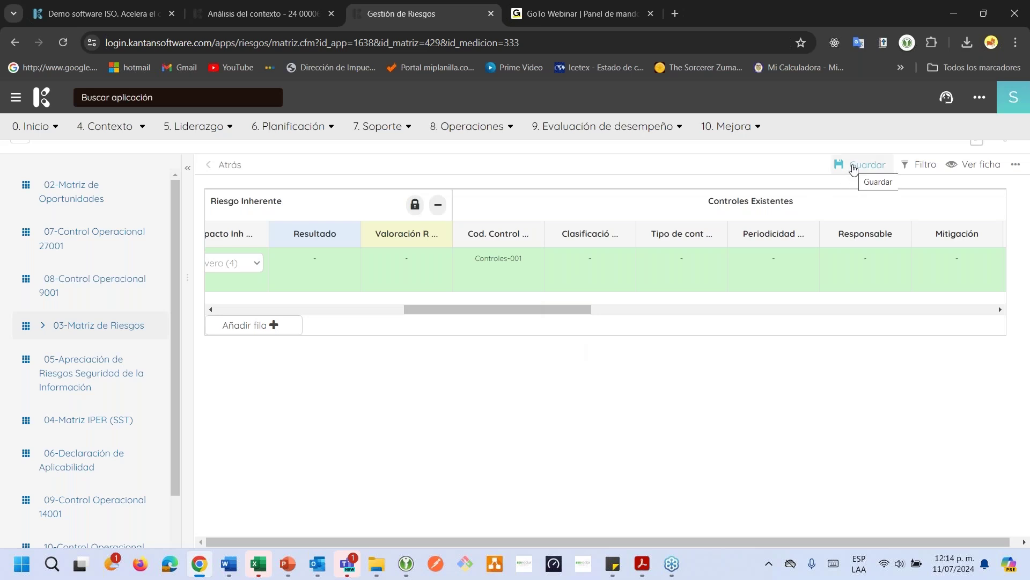
click(854, 165)
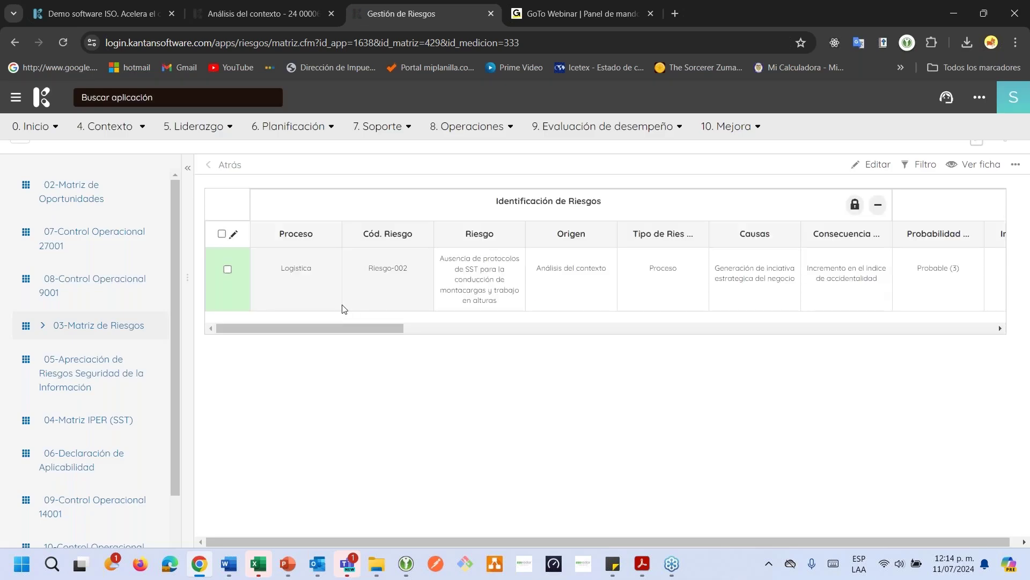
double_click(294, 271)
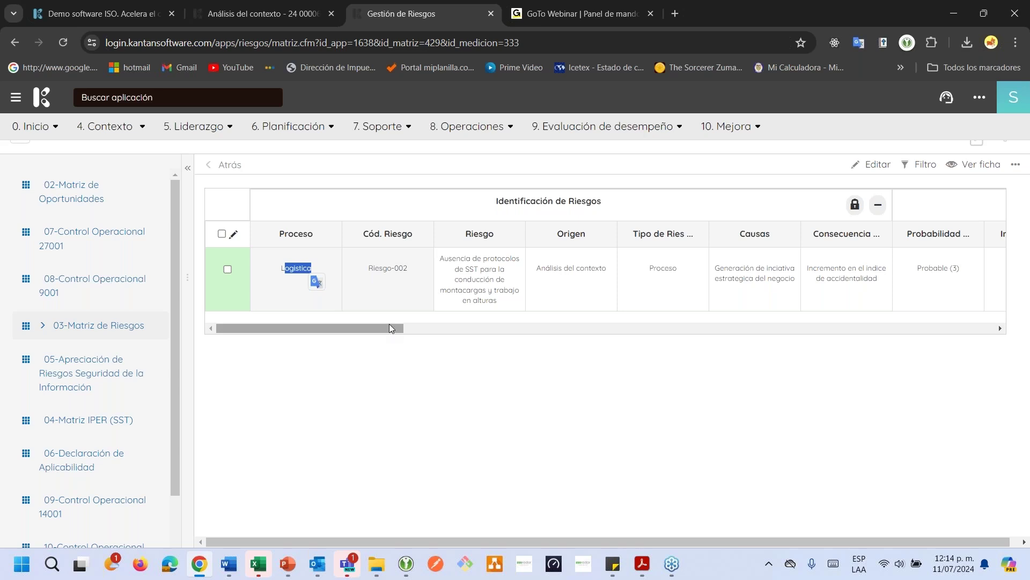
drag(391, 328, 414, 329)
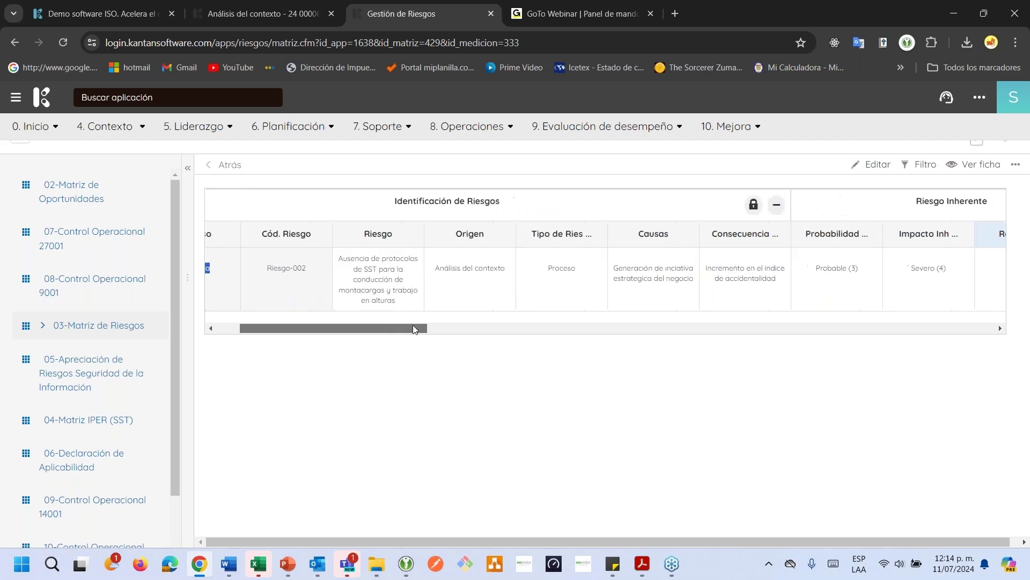
click(297, 276)
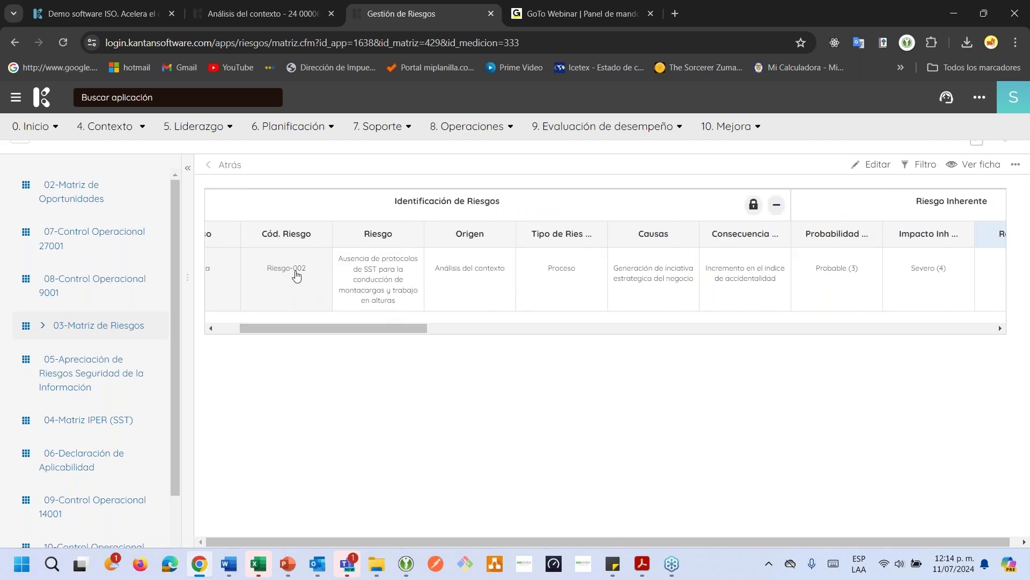
double_click(297, 276)
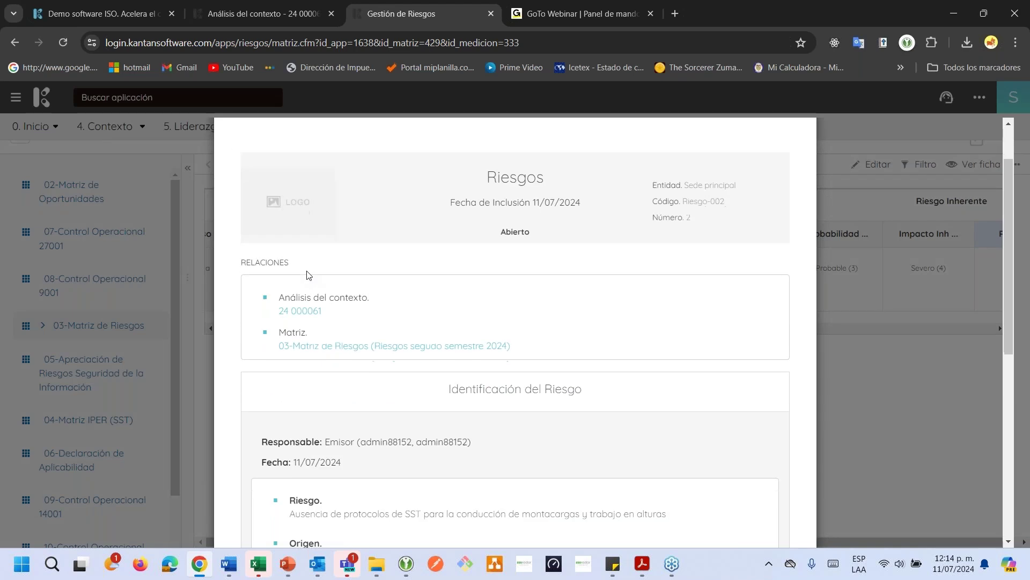
scroll(308, 275, down, 1)
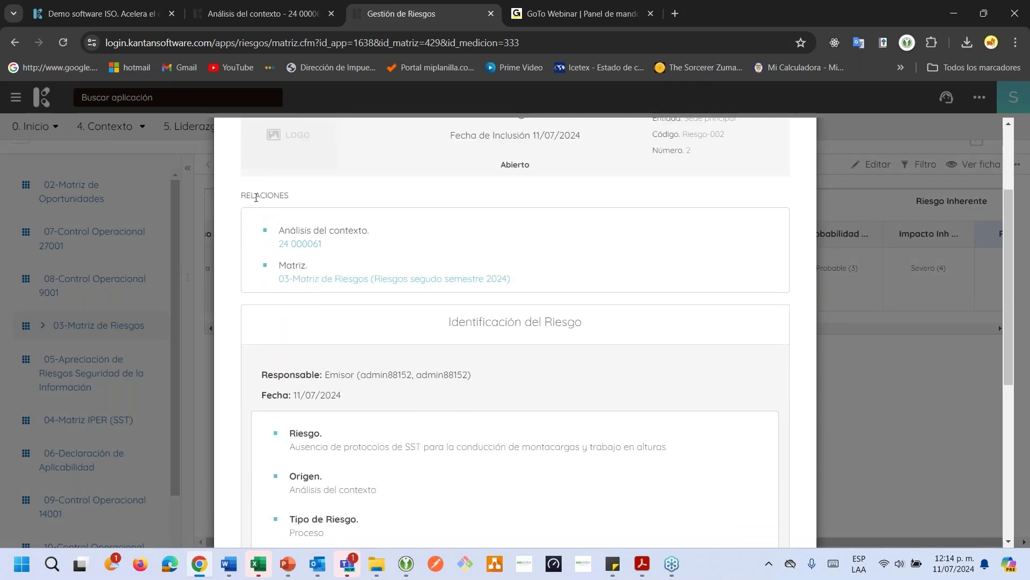
drag(256, 198, 354, 230)
click(295, 230)
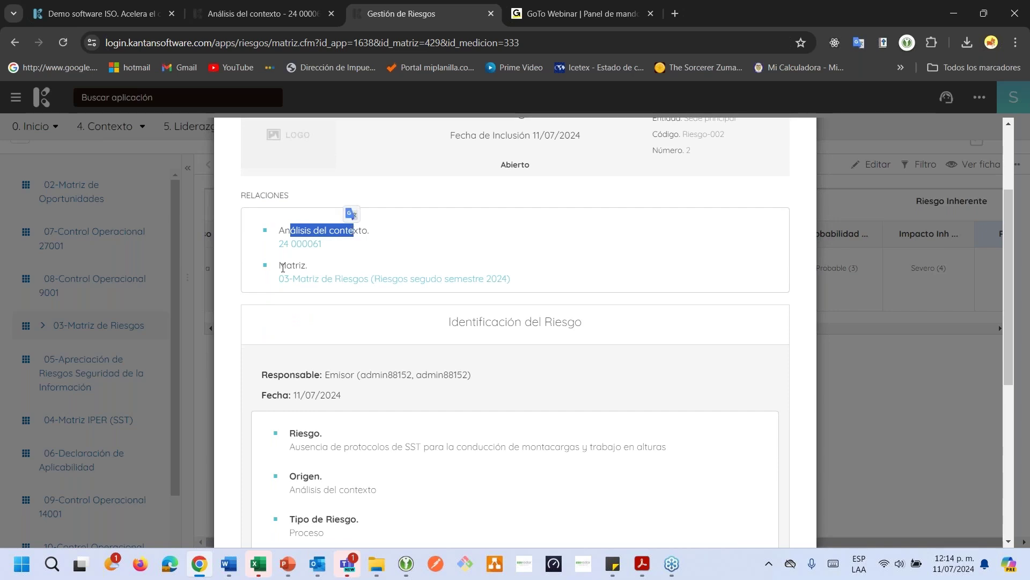
drag(280, 265, 308, 267)
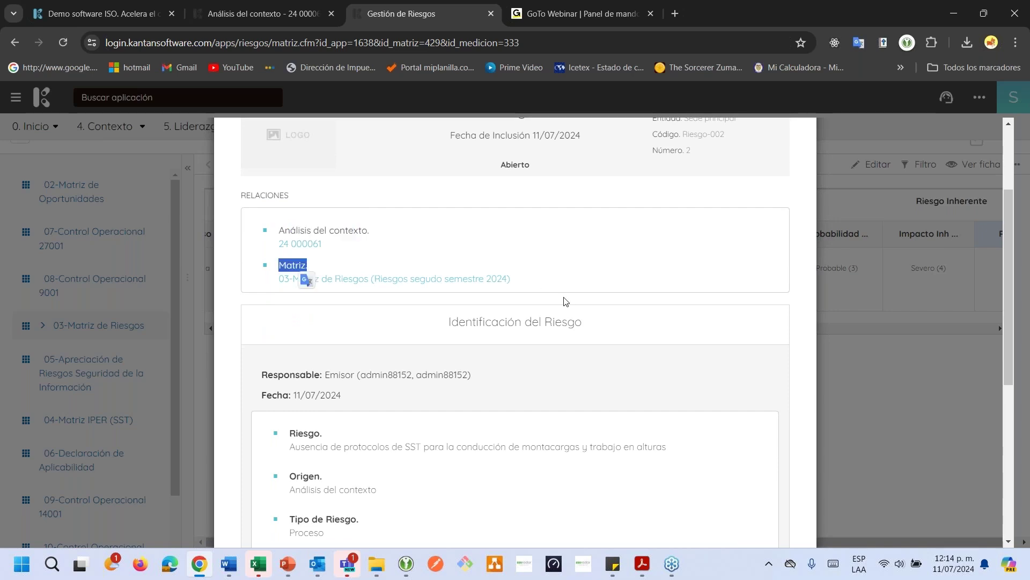
scroll(629, 258, up, 3)
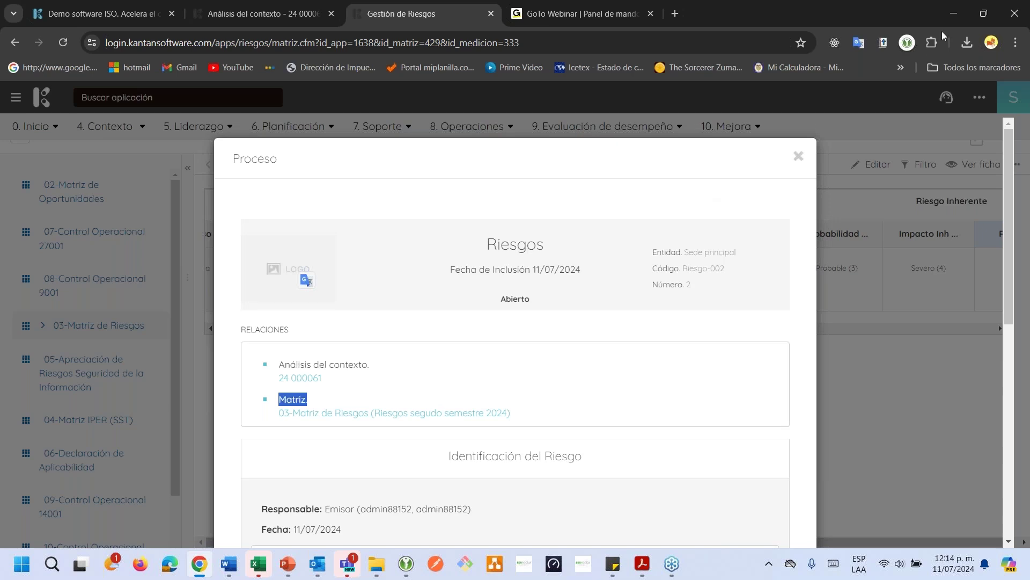
Close Riesgo-002, verify its result 12 rated Alto with its control, and tick the row
click(799, 157)
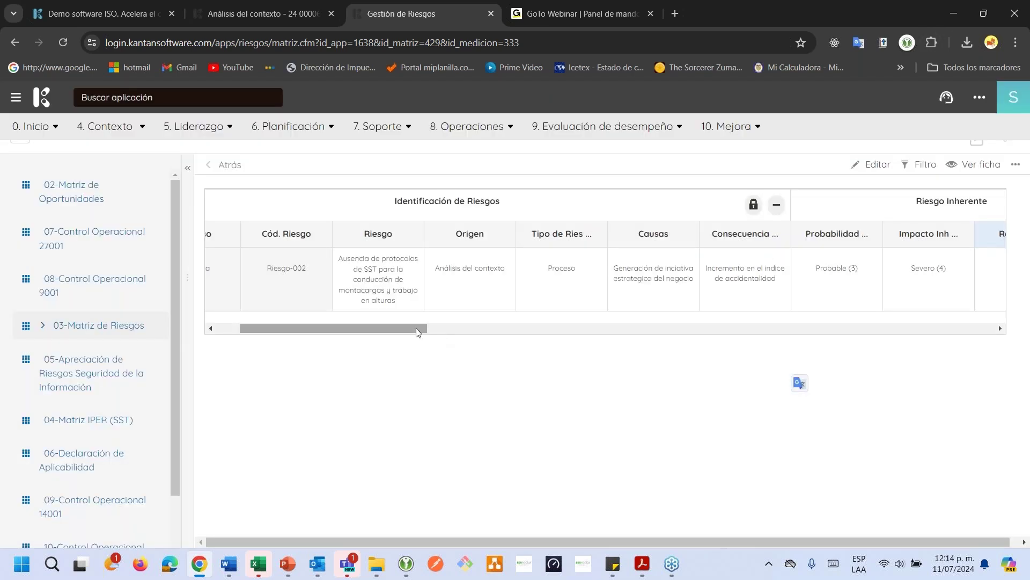
drag(416, 327, 440, 327)
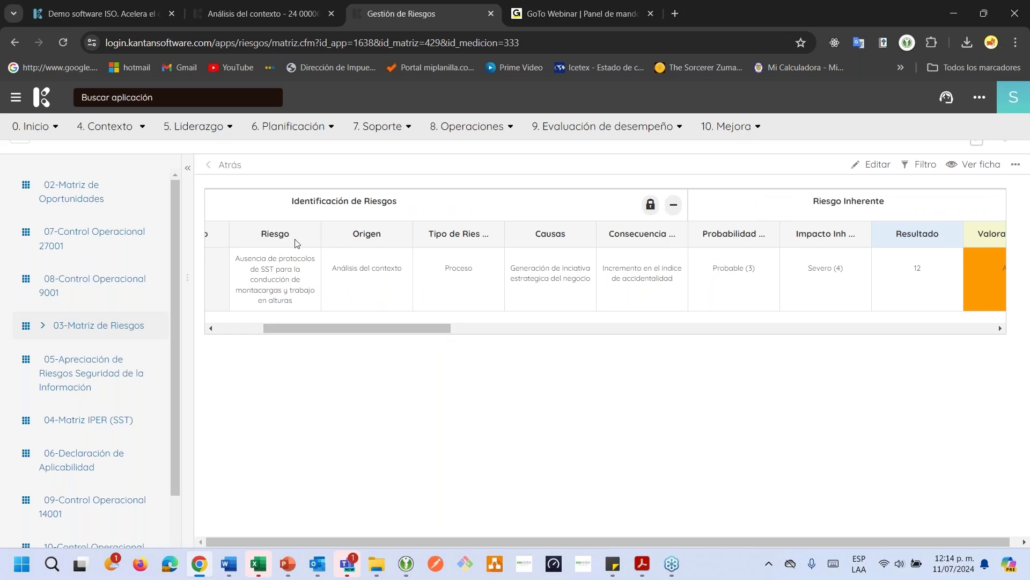
drag(275, 234, 279, 234)
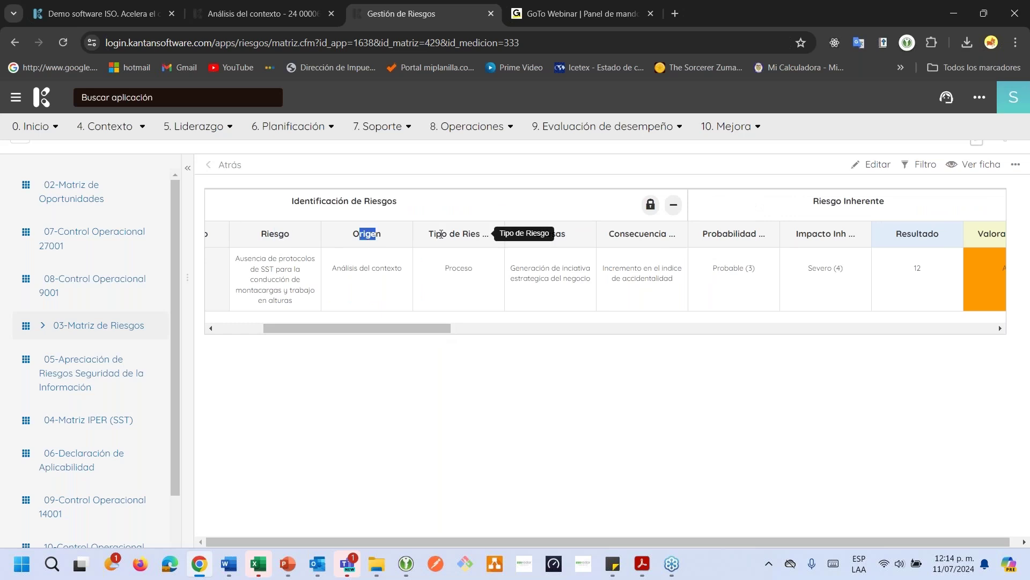
drag(444, 328, 525, 329)
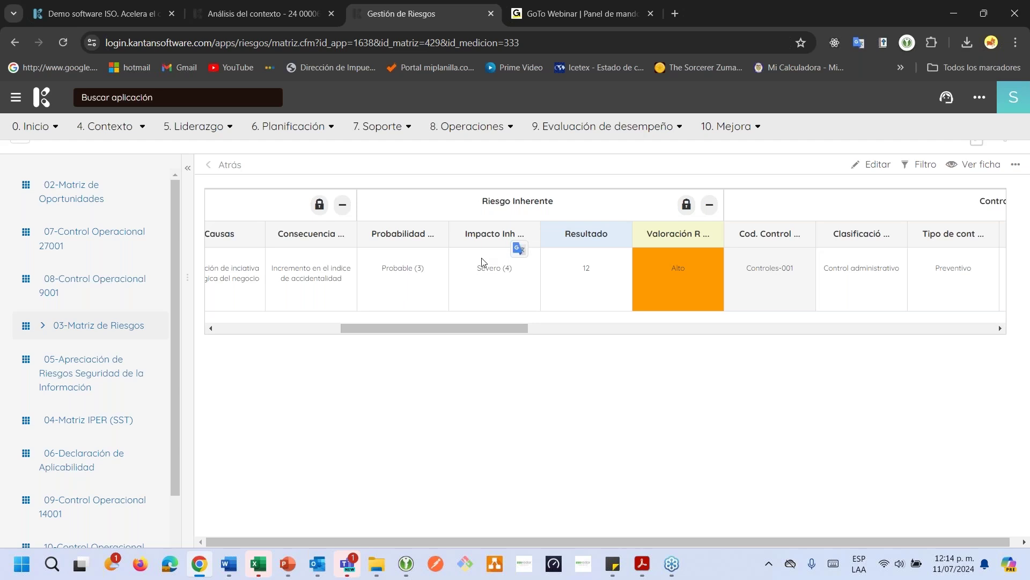
drag(578, 271, 692, 271)
drag(509, 329, 606, 328)
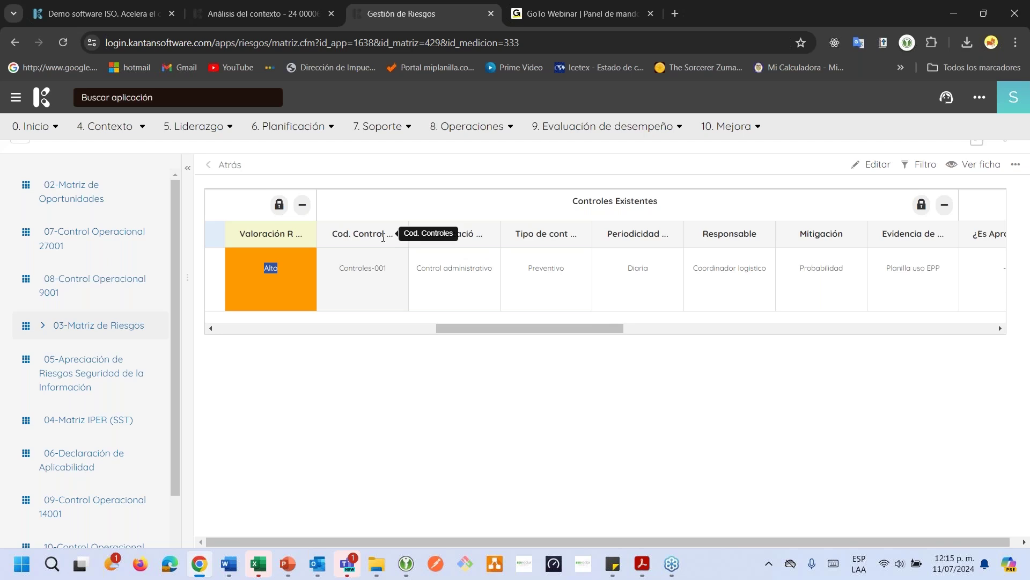
drag(504, 329, 263, 319)
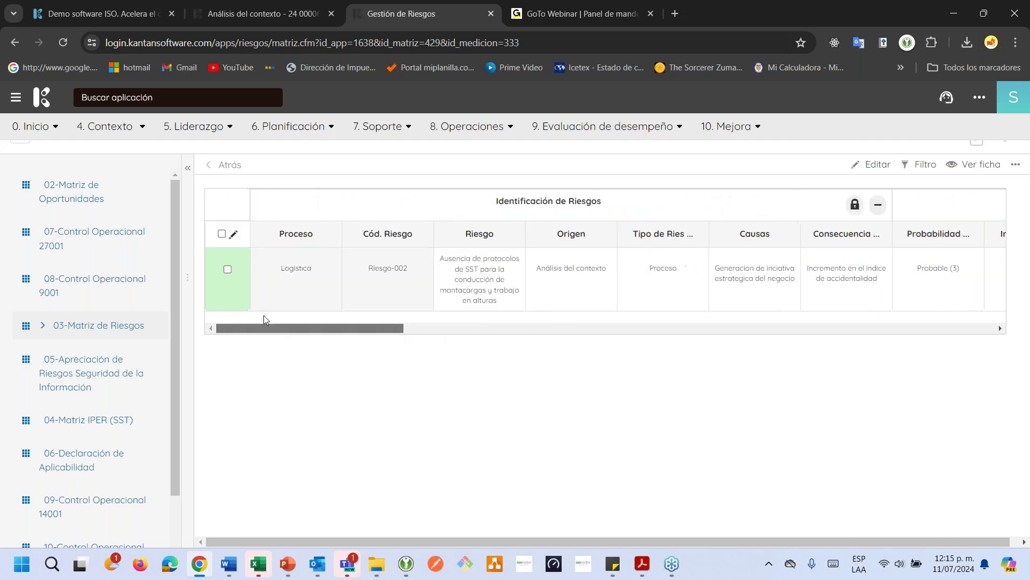
click(228, 270)
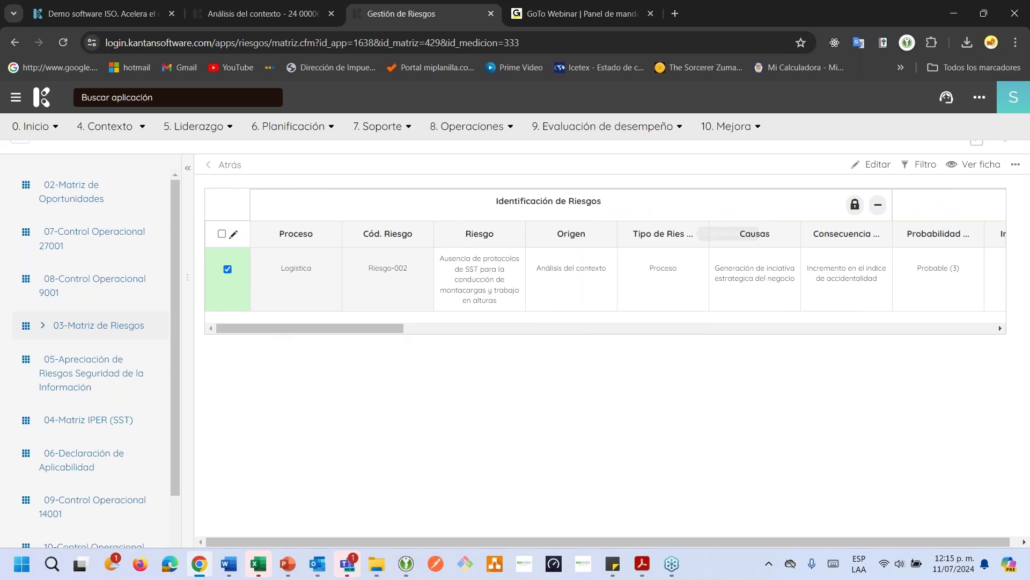
Return the matrix to edit mode so a blank second row appears, and scan its columns
click(869, 167)
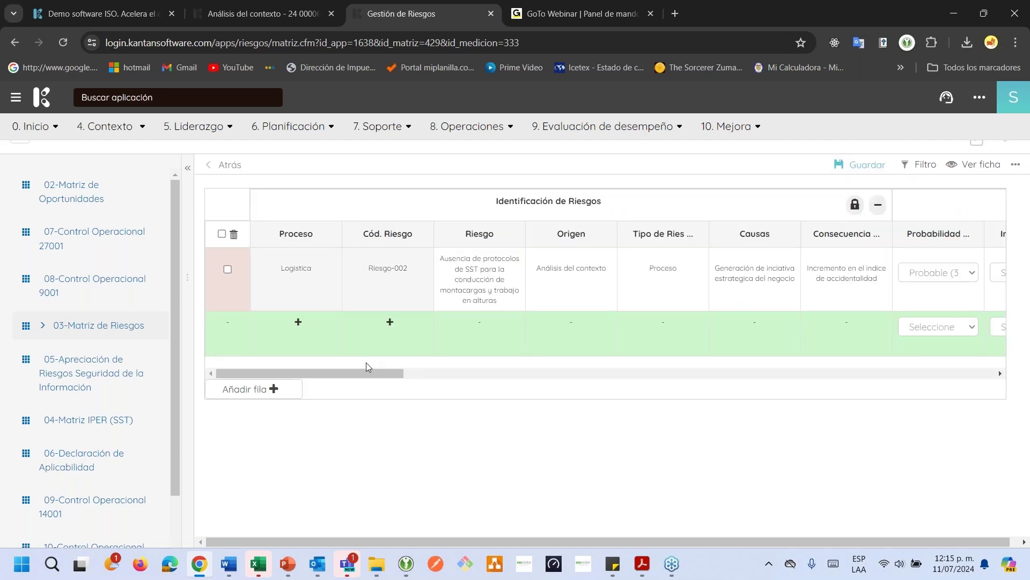
drag(362, 374, 659, 360)
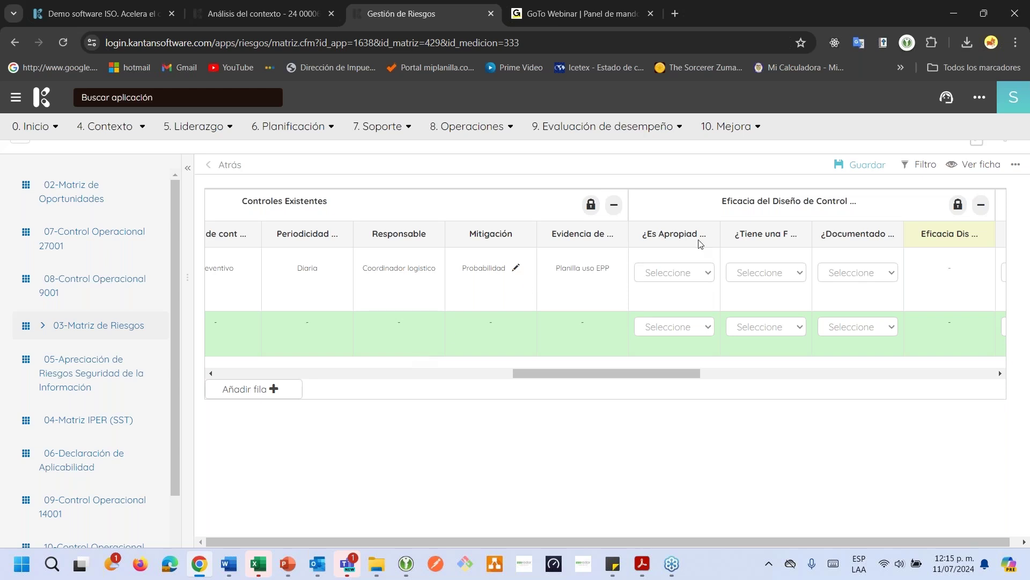
Set the control's ¿Es Apropiado to NO, Frecuencia to SI and Documentado to SI
click(686, 274)
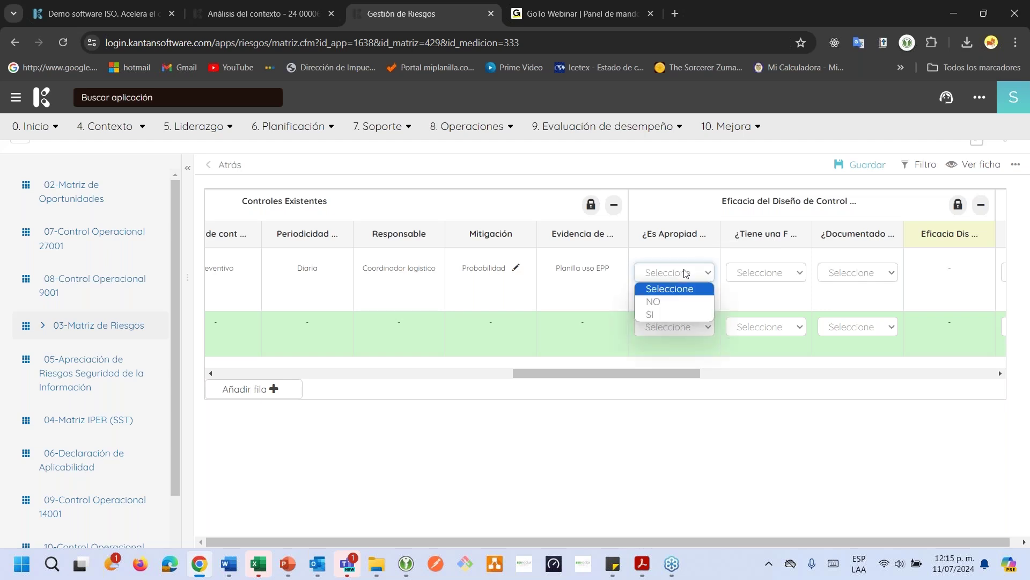
click(674, 302)
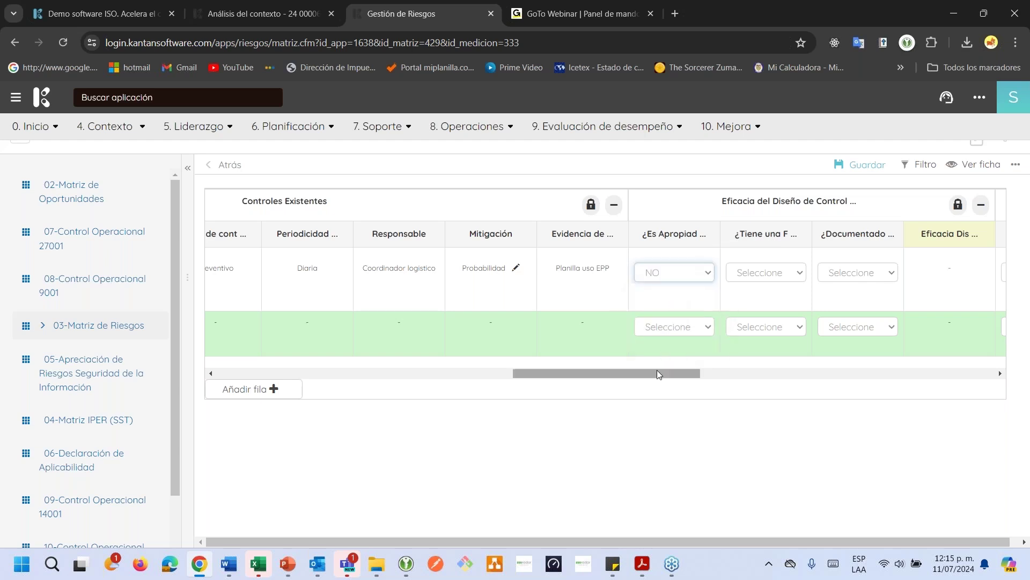
drag(657, 371, 663, 370)
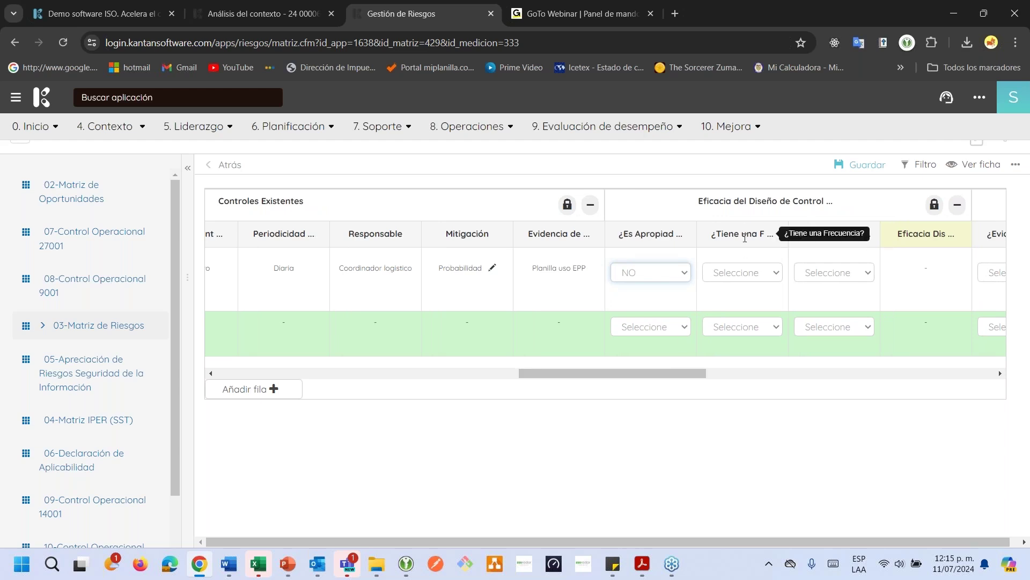
click(738, 279)
click(728, 318)
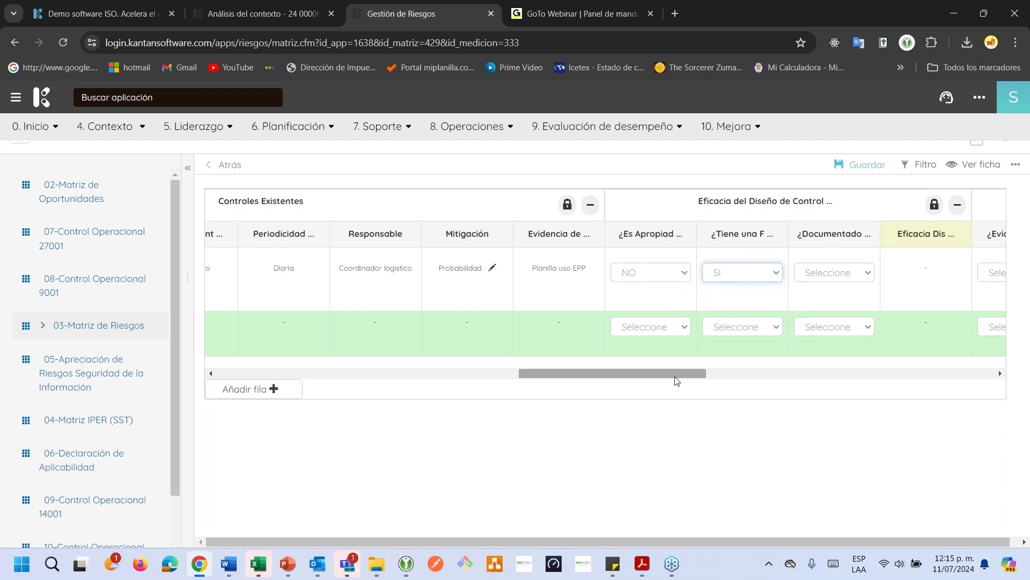
drag(677, 376, 709, 376)
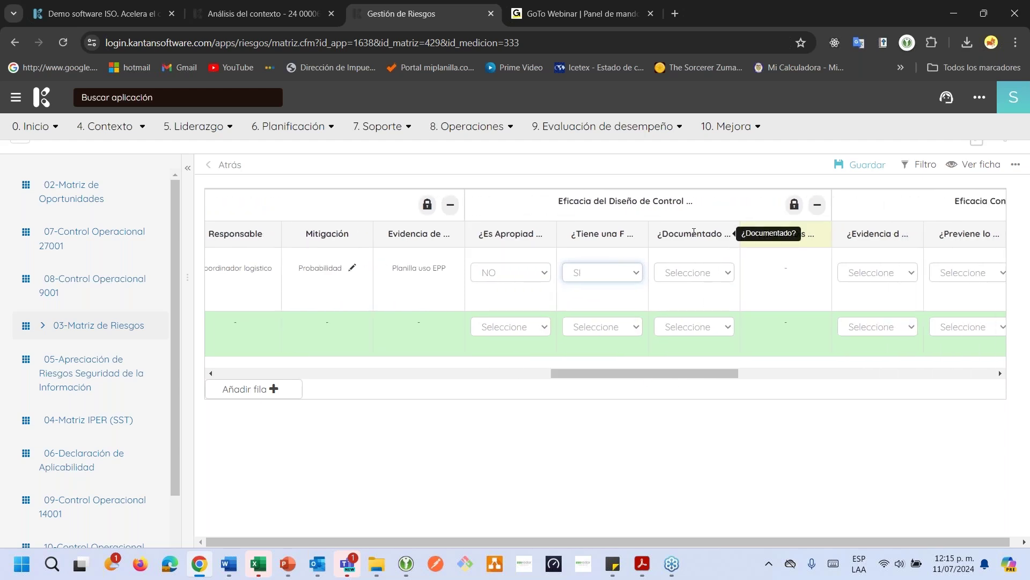
click(691, 268)
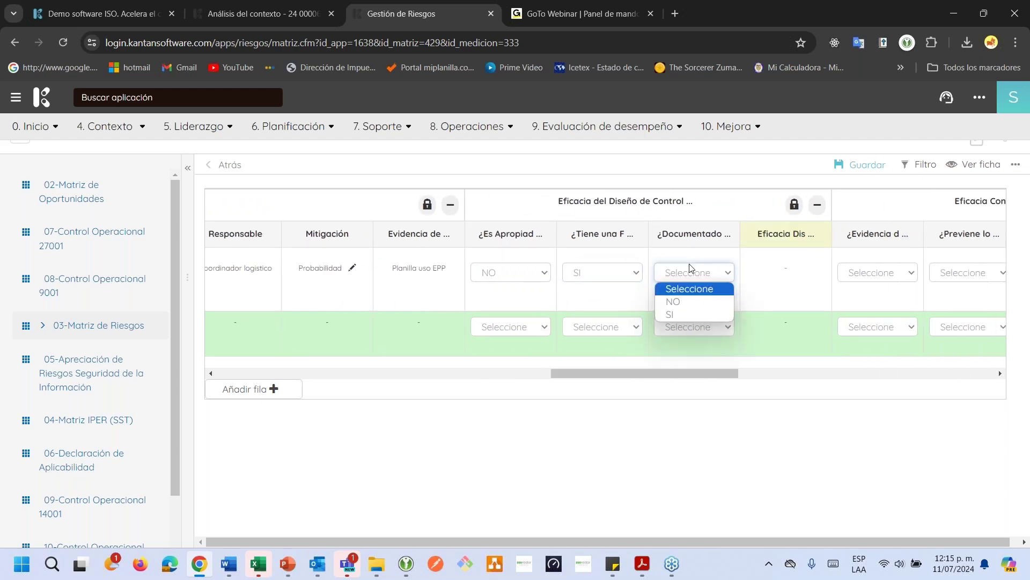
click(683, 315)
drag(660, 370, 711, 336)
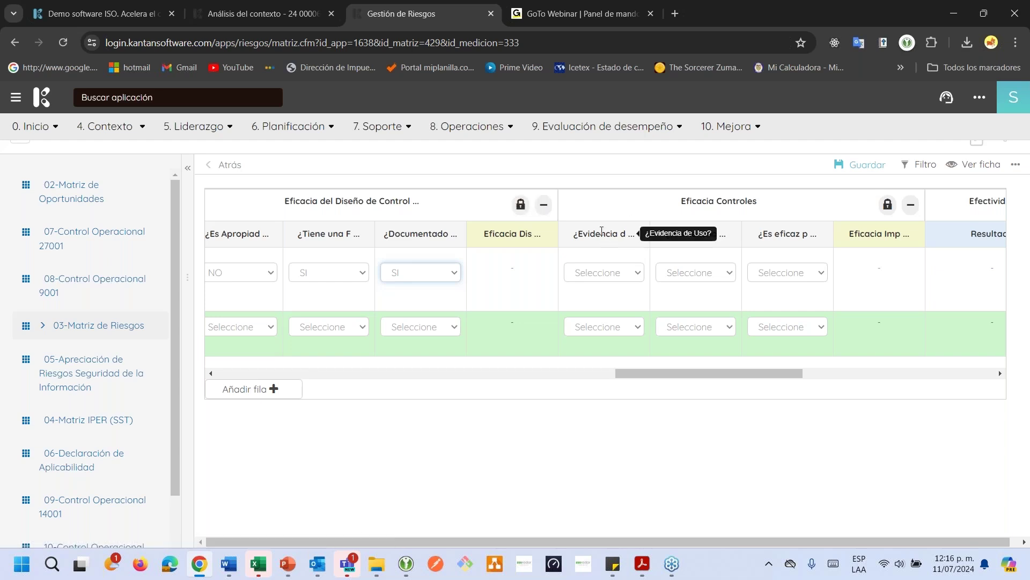
Set Evidencia to SI, Previene to NO and Es eficaz to NO, then save the matrix
click(603, 274)
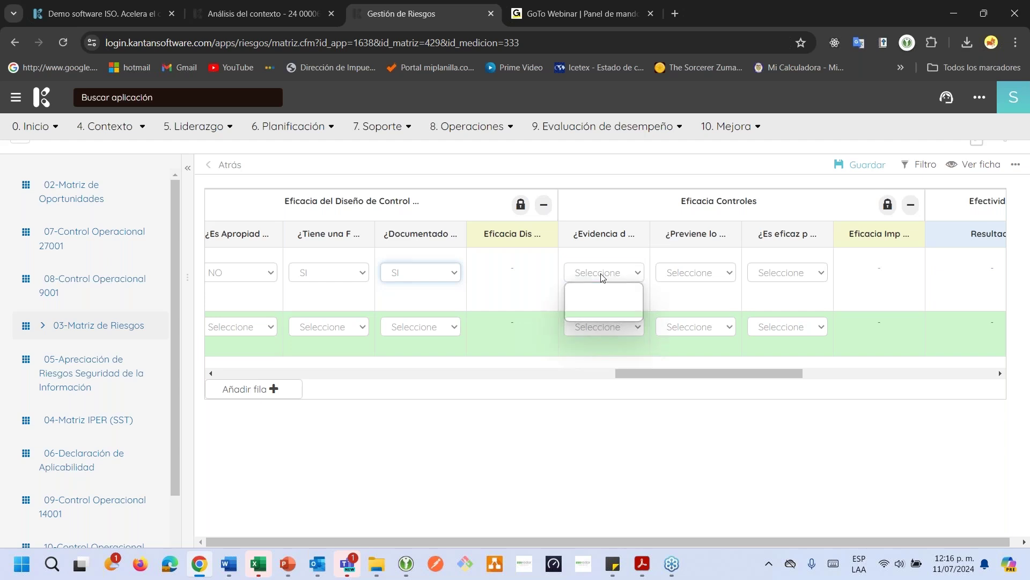
click(591, 315)
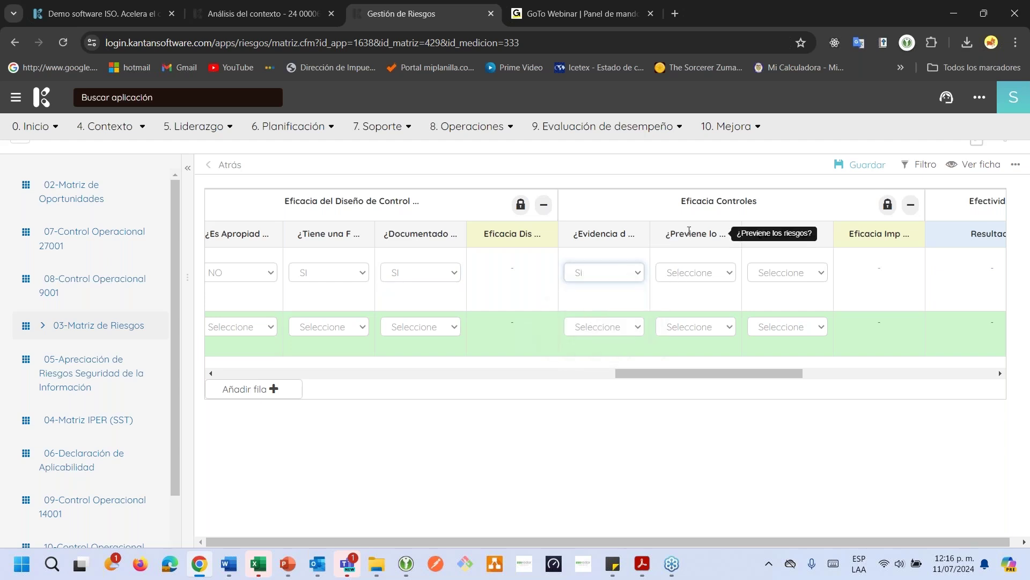
click(685, 272)
click(684, 301)
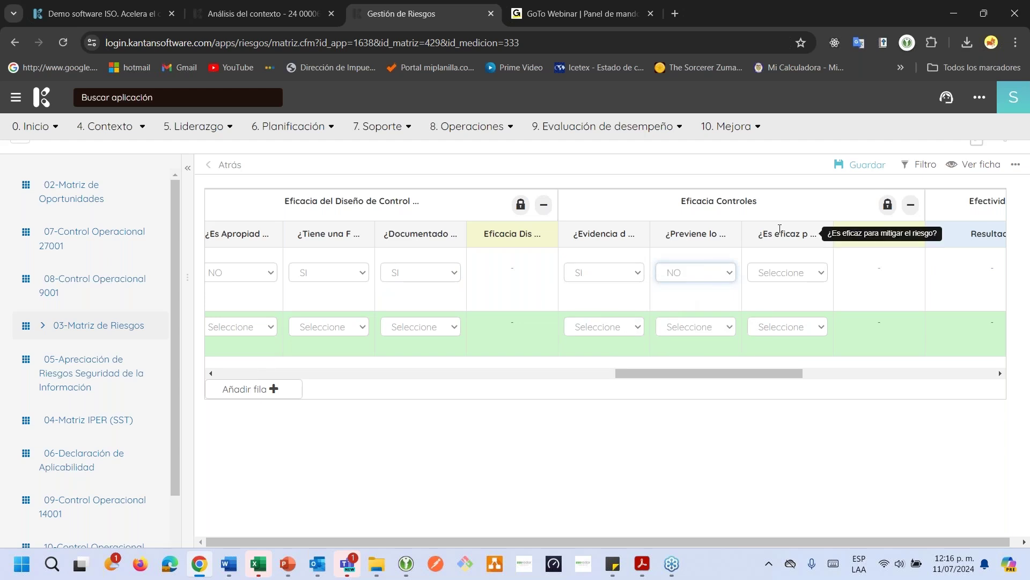
click(771, 276)
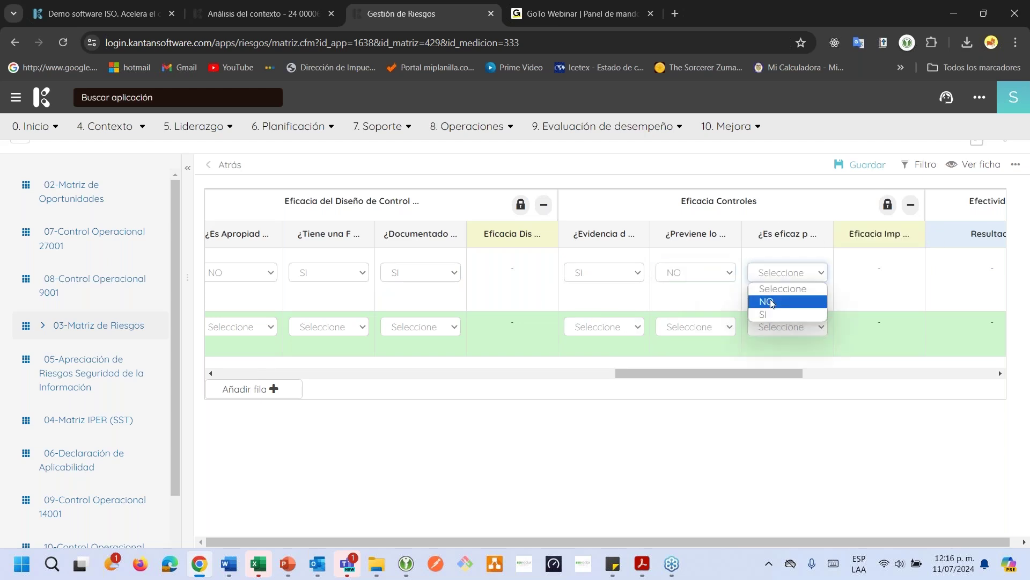
click(772, 302)
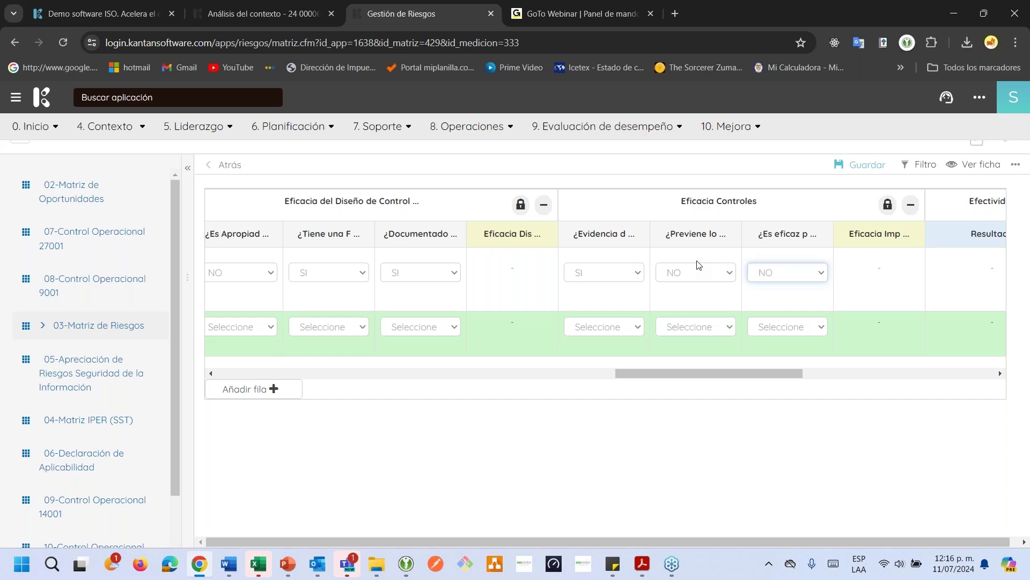
click(861, 165)
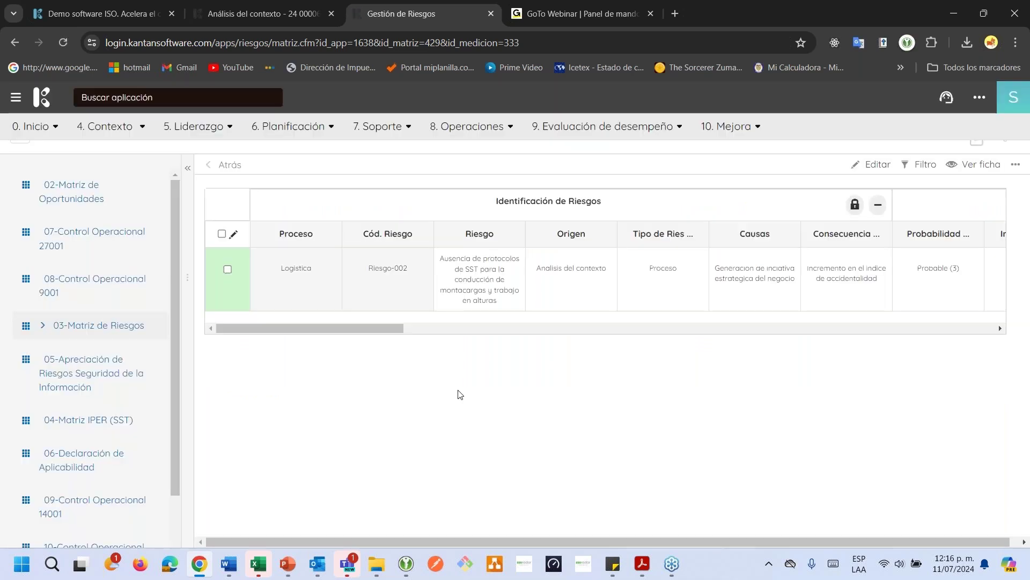
Scroll the matrix to the Riesgo Residual column and highlight its heading, showing residual risk 12 Alto
drag(370, 328, 725, 320)
drag(677, 268, 700, 267)
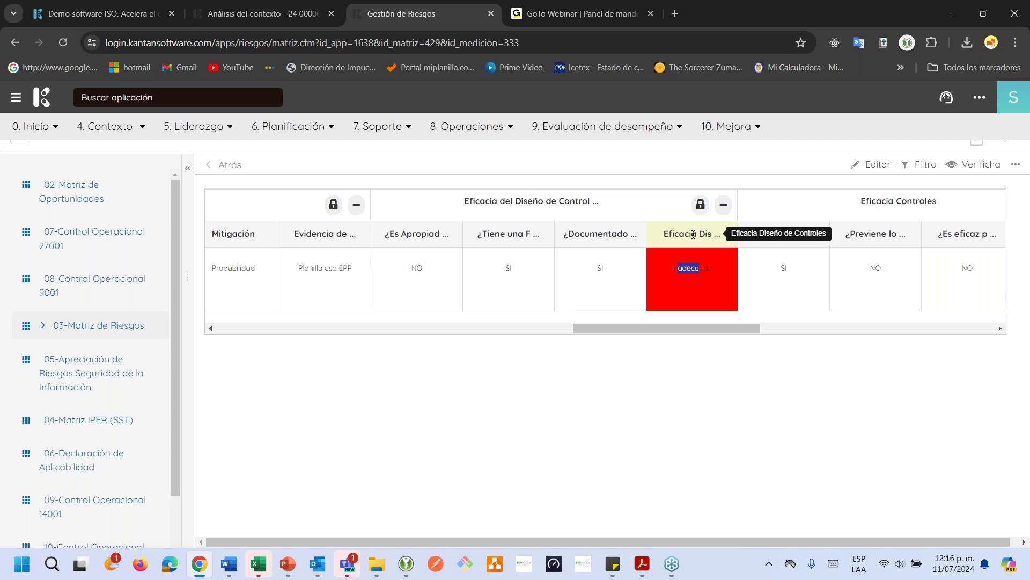
drag(659, 327, 804, 325)
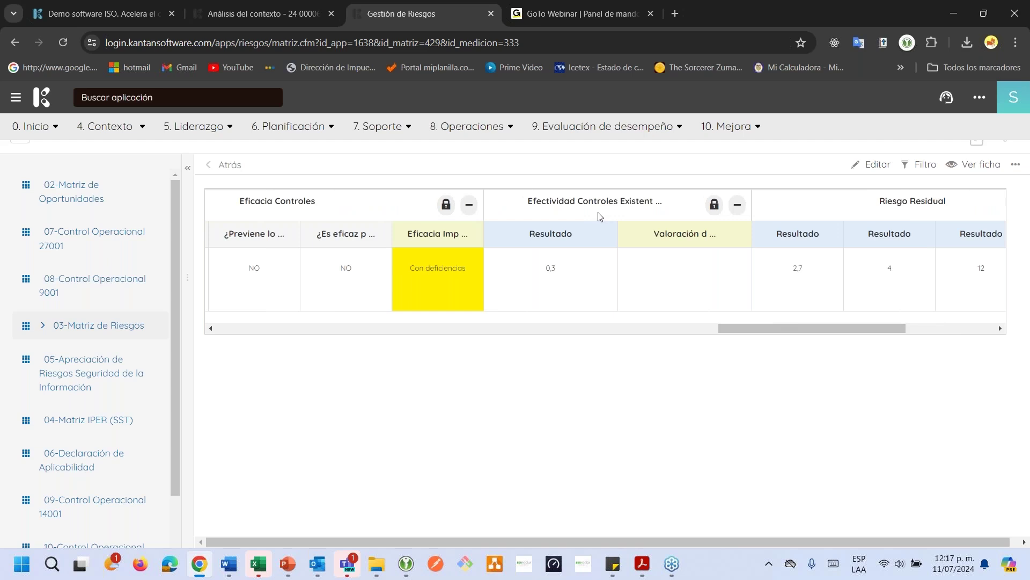
drag(779, 329, 790, 328)
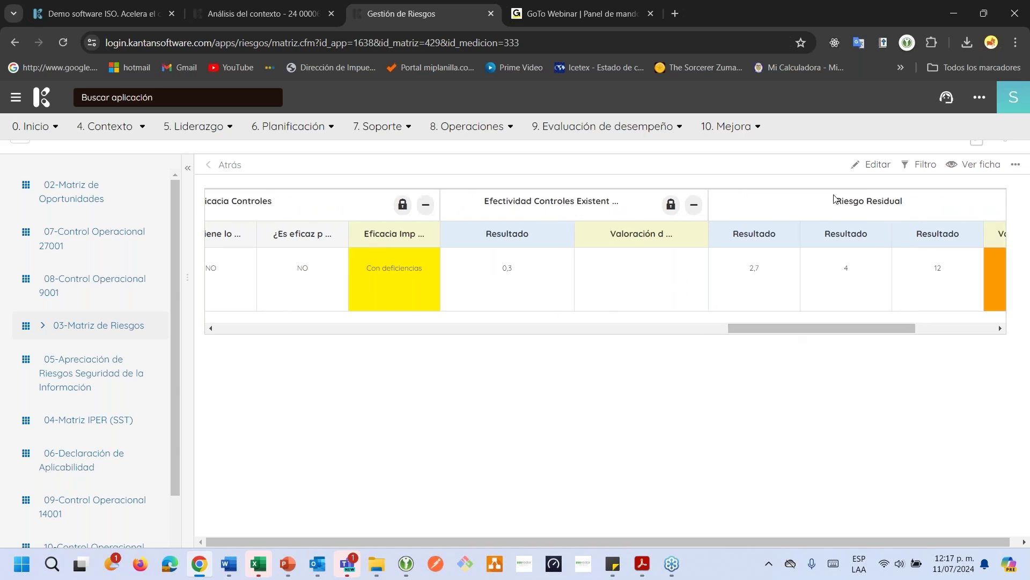
drag(844, 204, 849, 204)
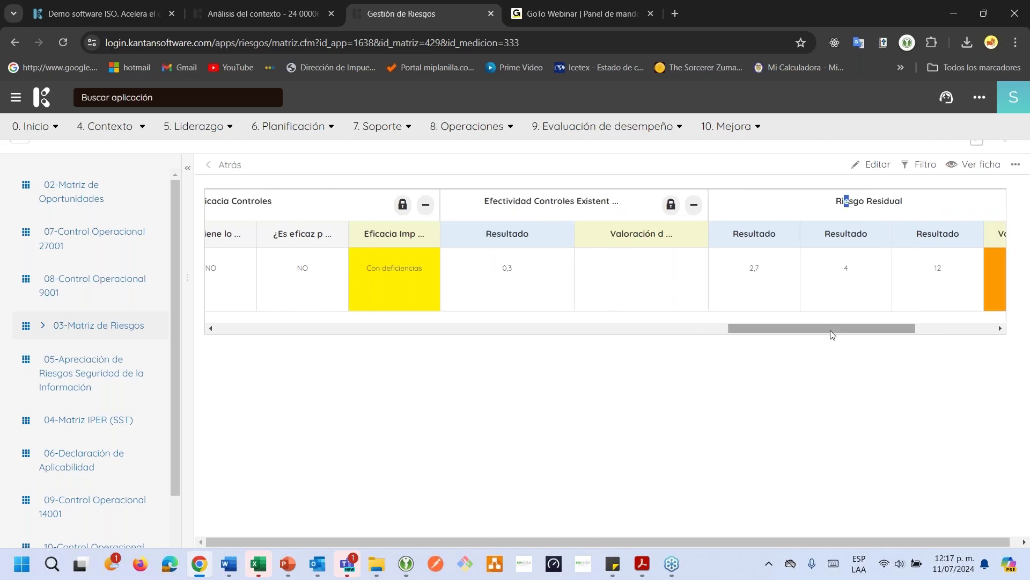
drag(830, 330, 850, 332)
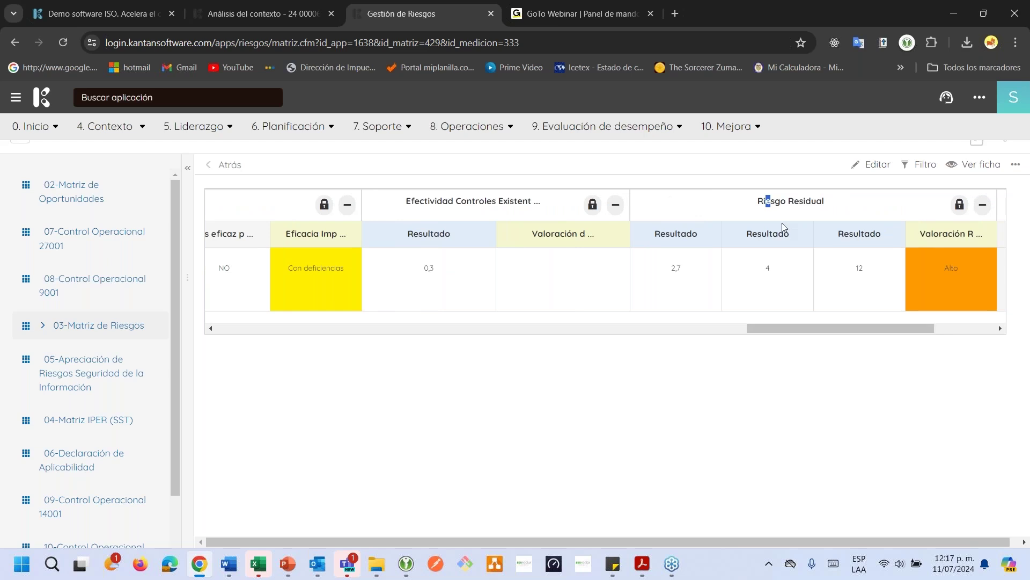
click(762, 199)
drag(762, 201, 821, 204)
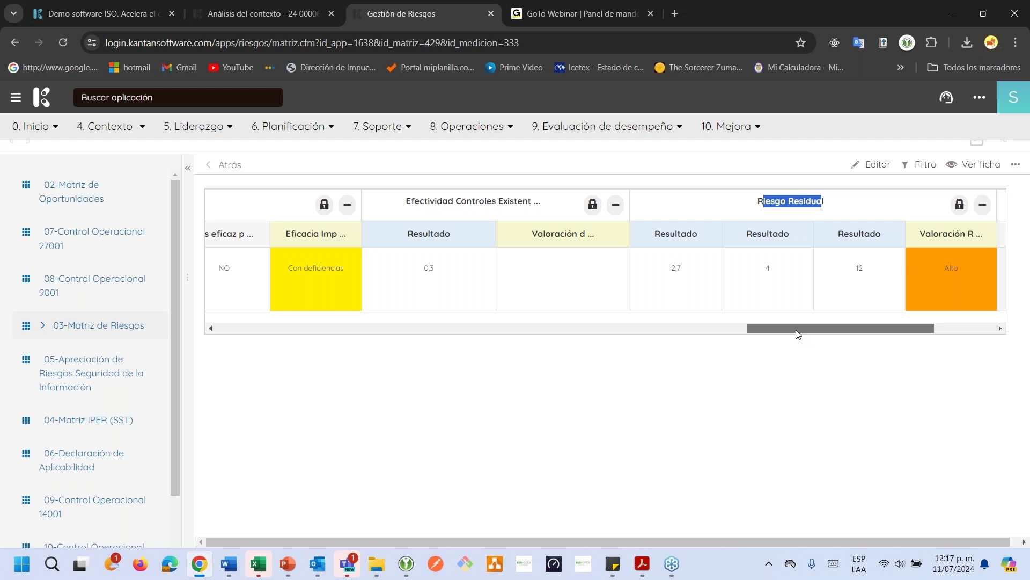
Scroll back through the Eficacia and Efectividad columns, highlighting the Inadecuado design efficacy result
drag(798, 333, 709, 328)
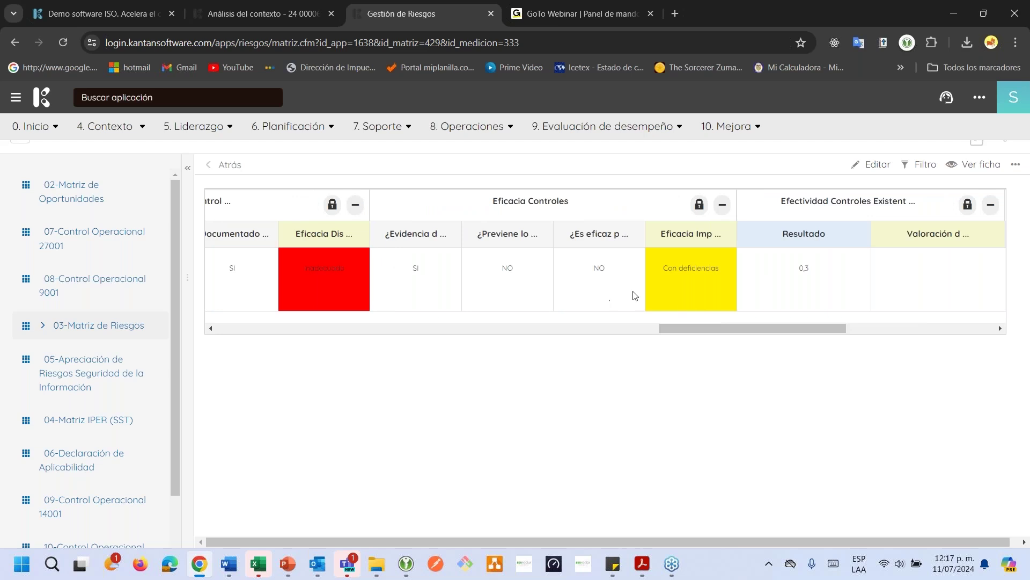
drag(711, 330, 434, 324)
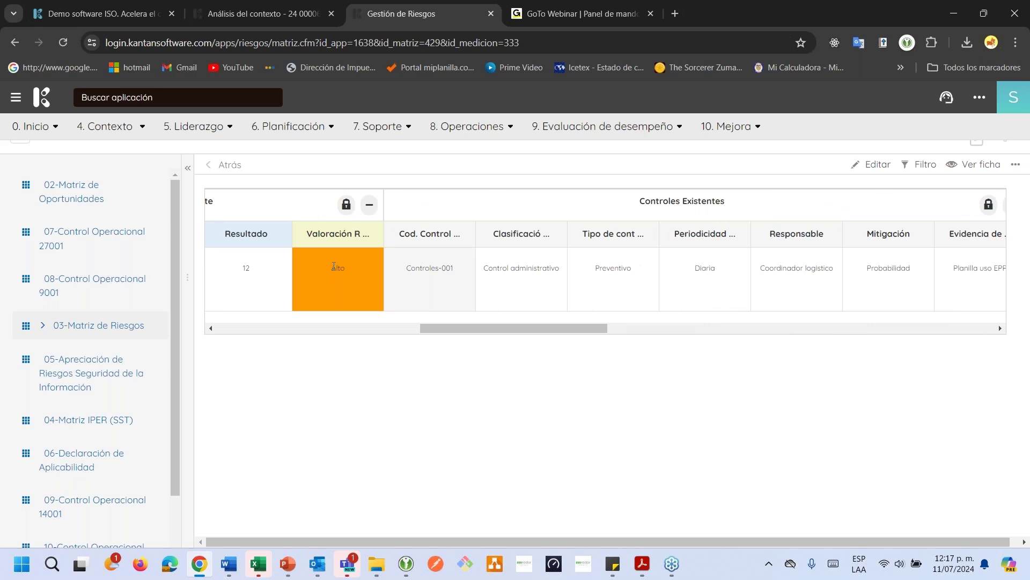
drag(331, 267, 352, 270)
drag(545, 328, 727, 326)
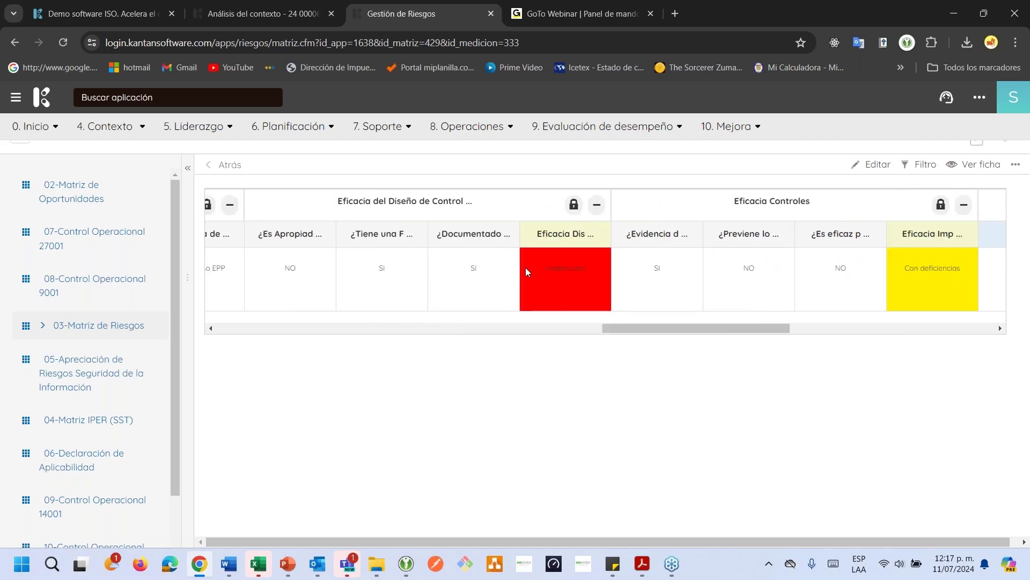
drag(550, 275, 663, 303)
drag(710, 334, 746, 329)
drag(766, 270, 789, 271)
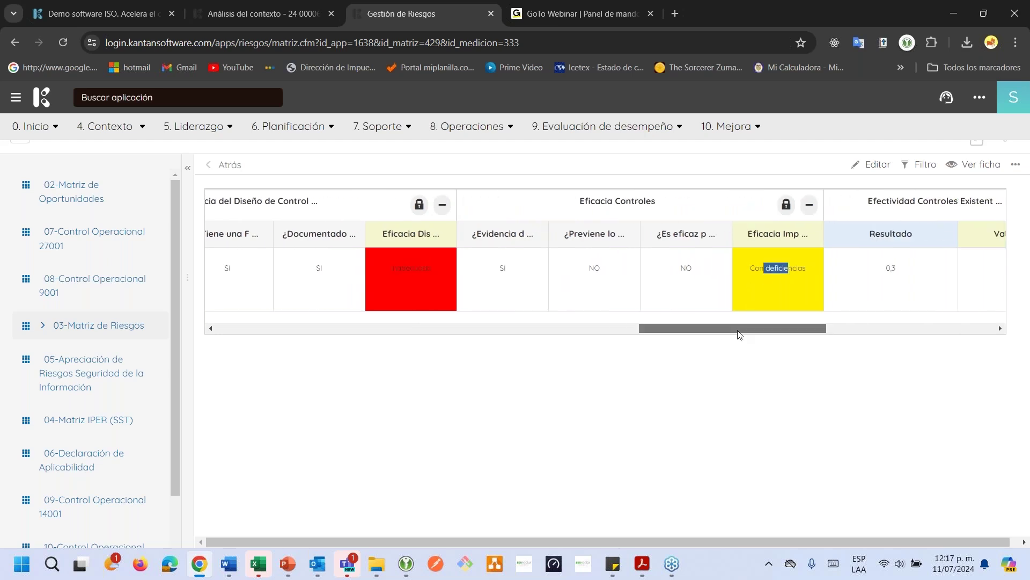
drag(752, 324, 881, 326)
click(861, 273)
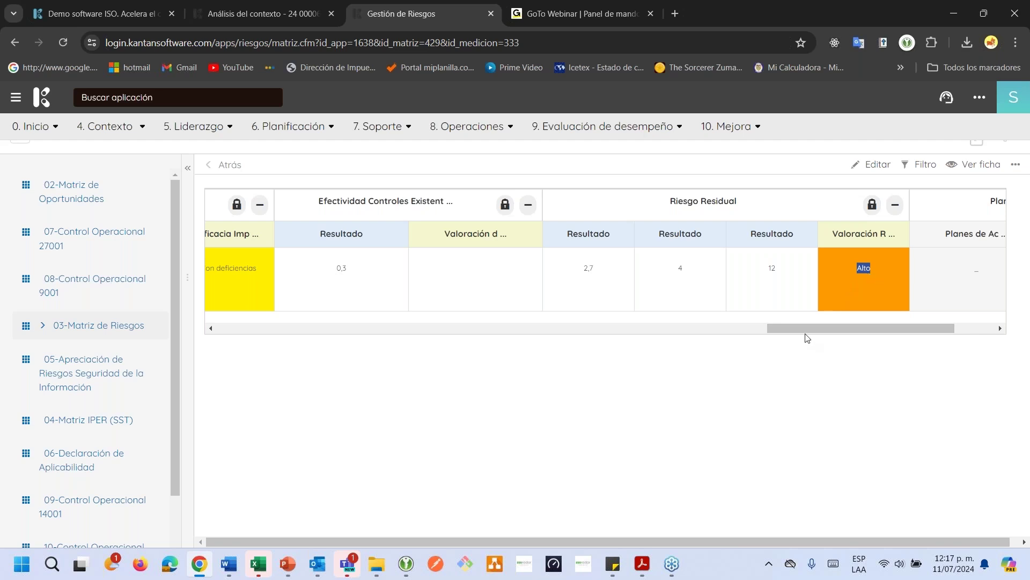
drag(806, 328, 180, 322)
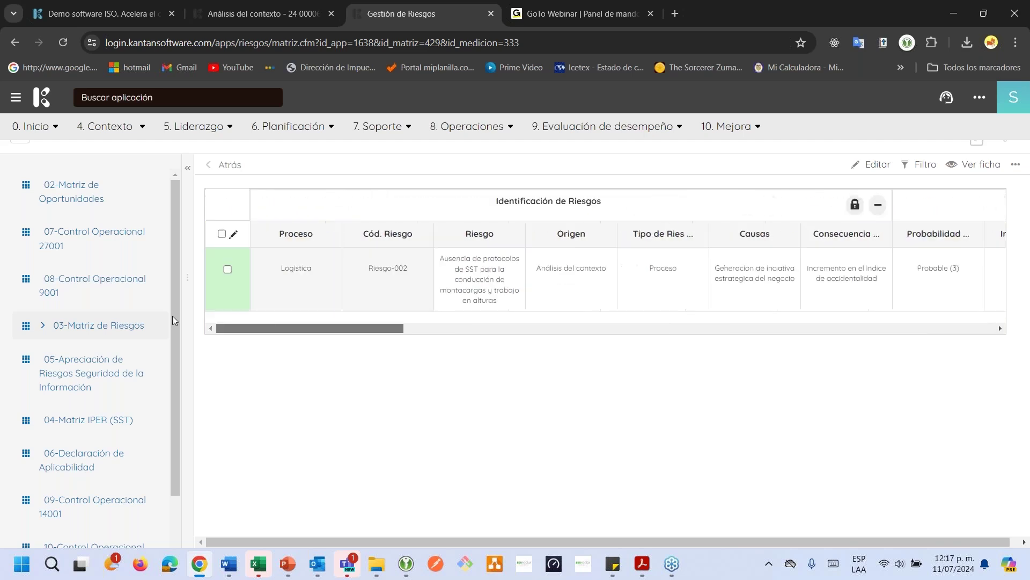
Select the Riesgo-002 row and put it into edit mode
click(228, 269)
click(864, 170)
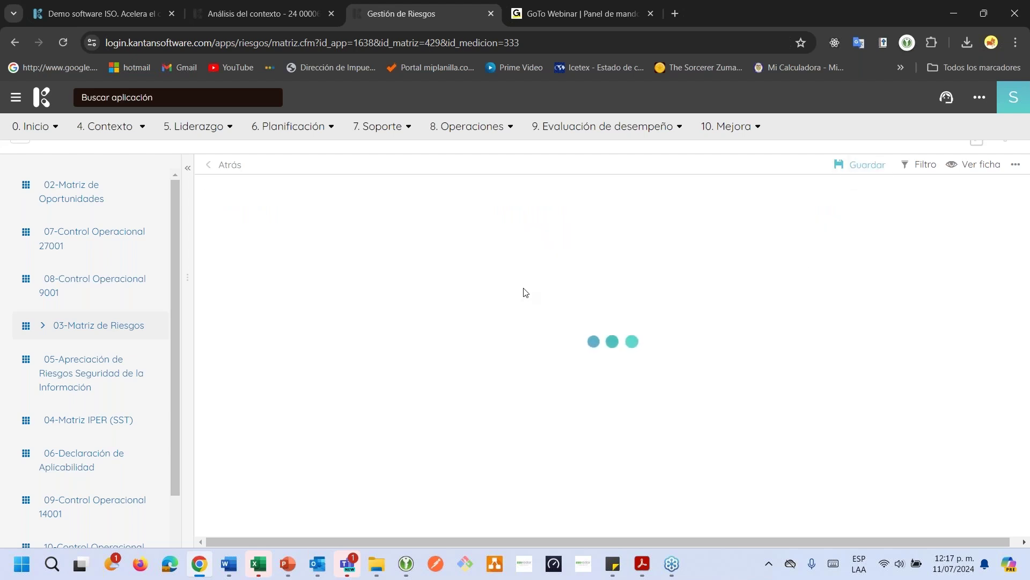
drag(352, 376, 813, 369)
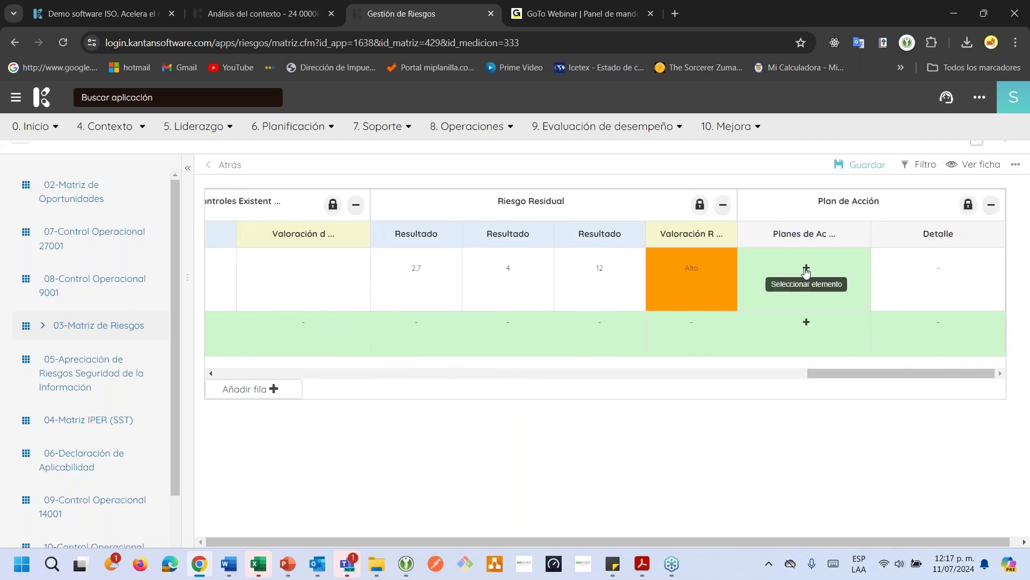
Create an action plan for Sede principal applying to Riesgos, then save the risk matrix
click(812, 280)
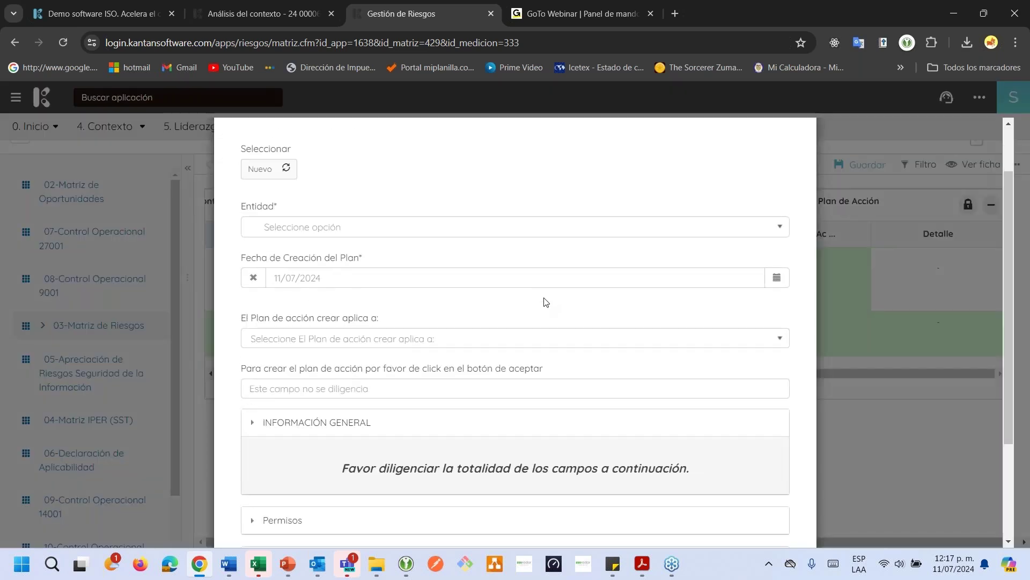
click(414, 228)
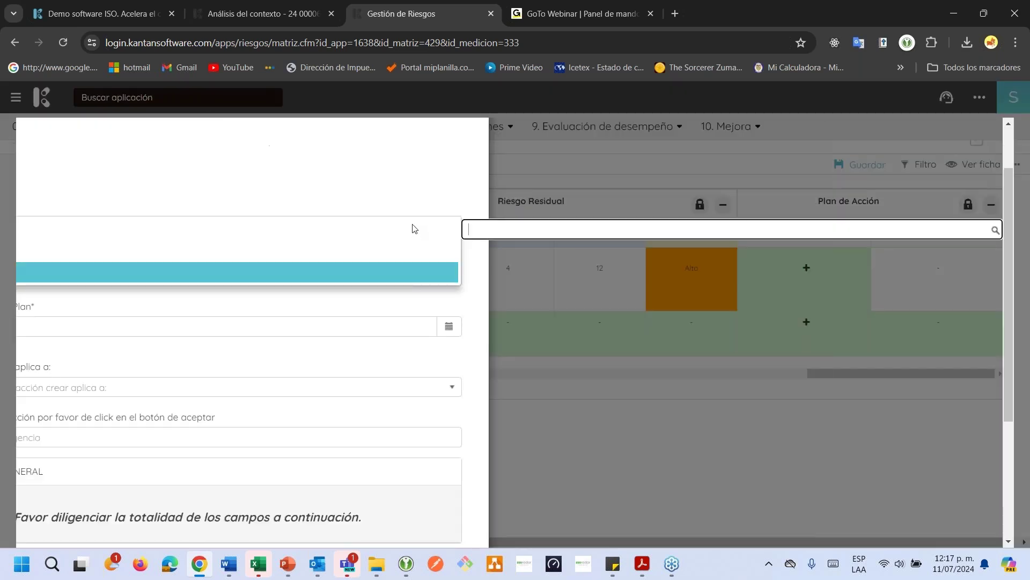
click(321, 276)
click(356, 337)
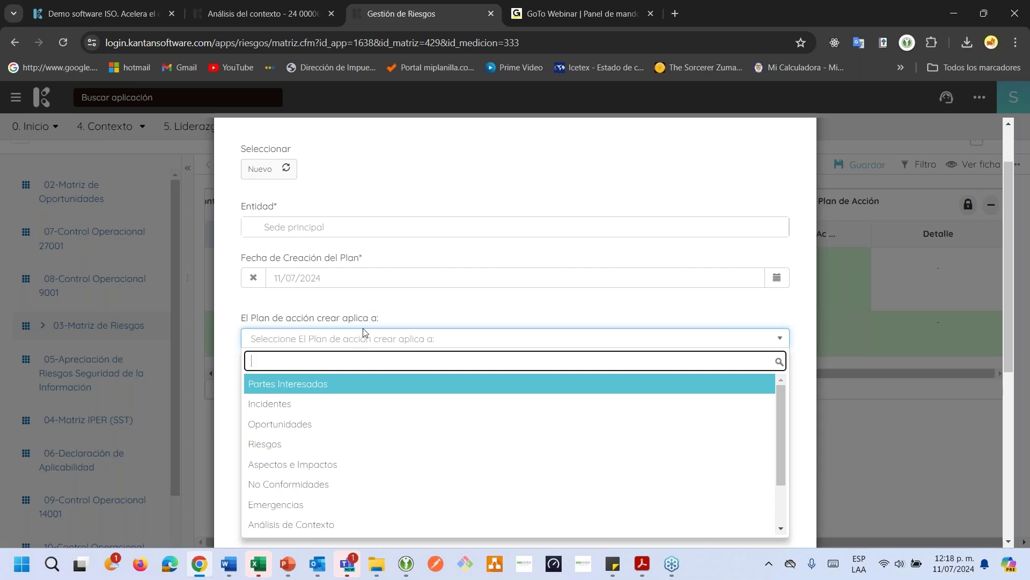
scroll(363, 333, down, 1)
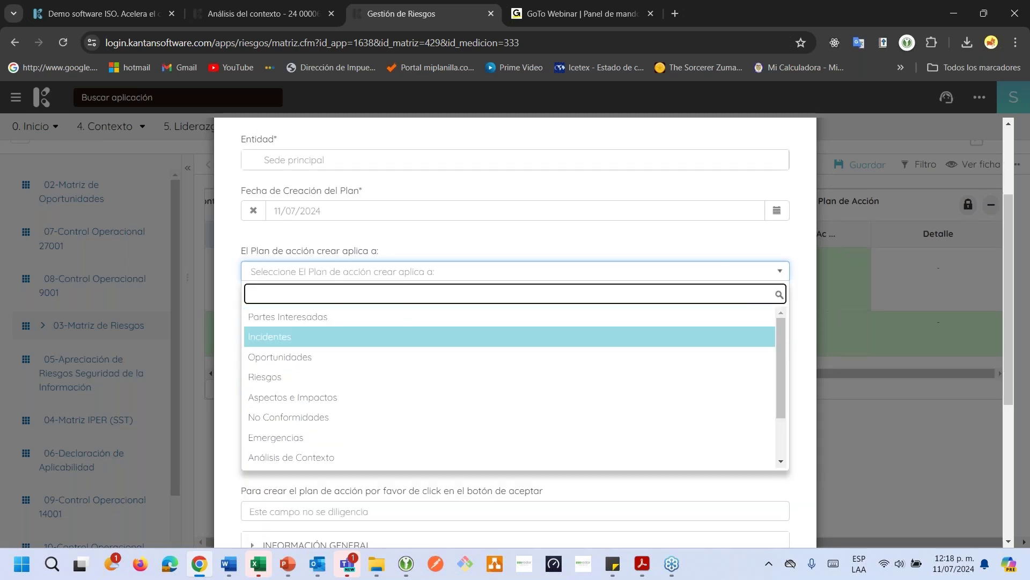
click(329, 379)
scroll(370, 354, down, 1)
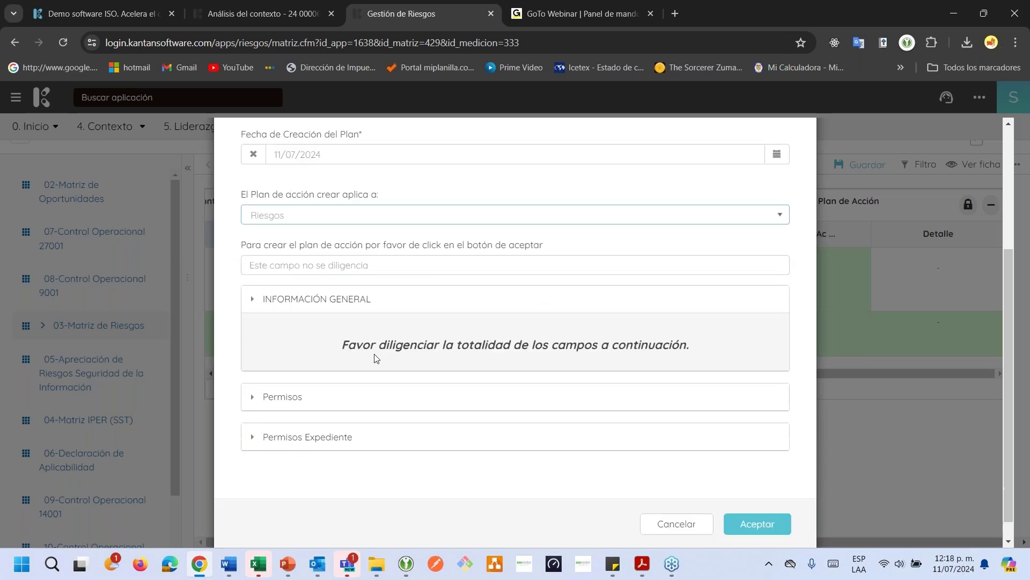
click(758, 514)
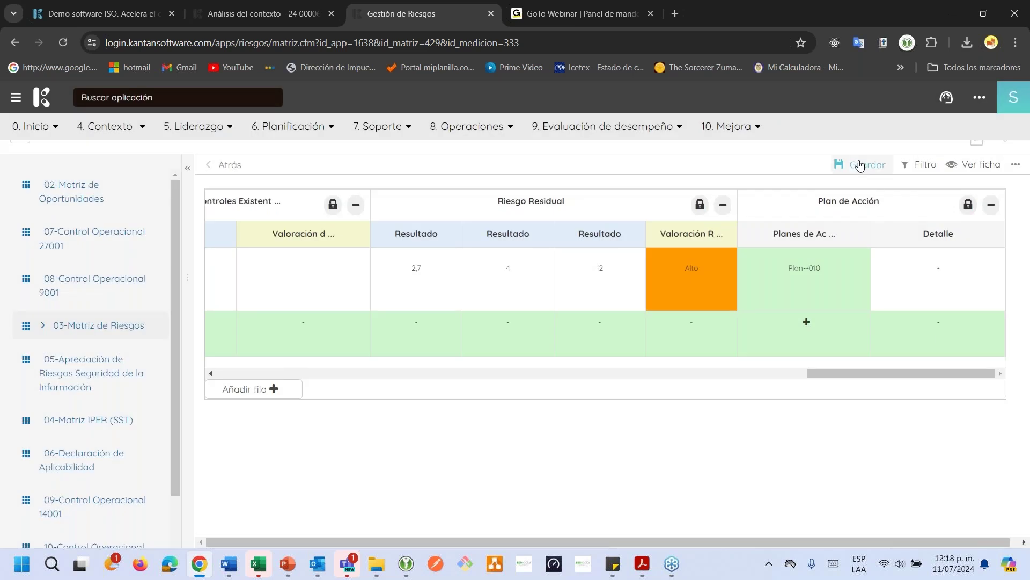
click(861, 164)
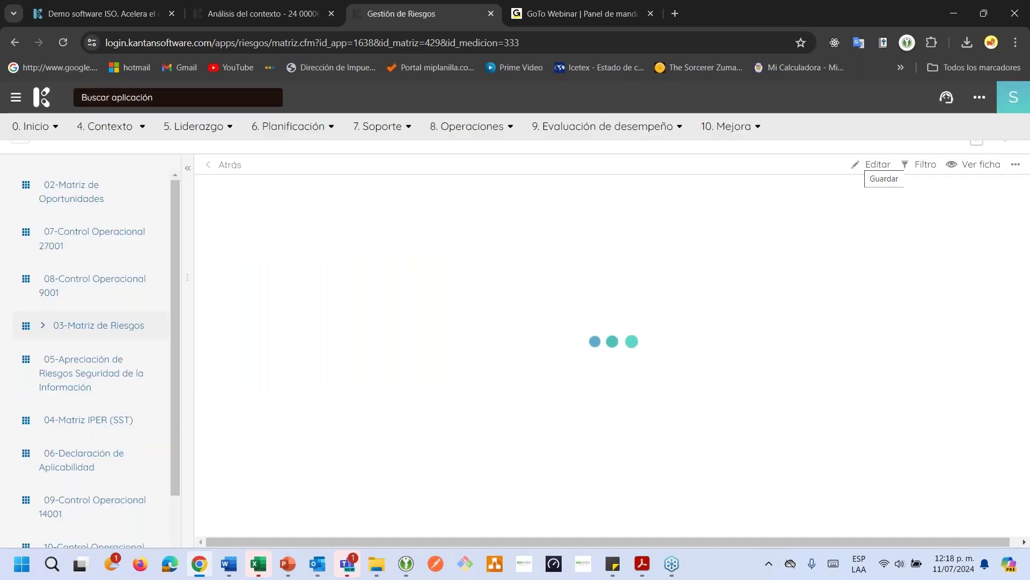
drag(360, 328, 1011, 335)
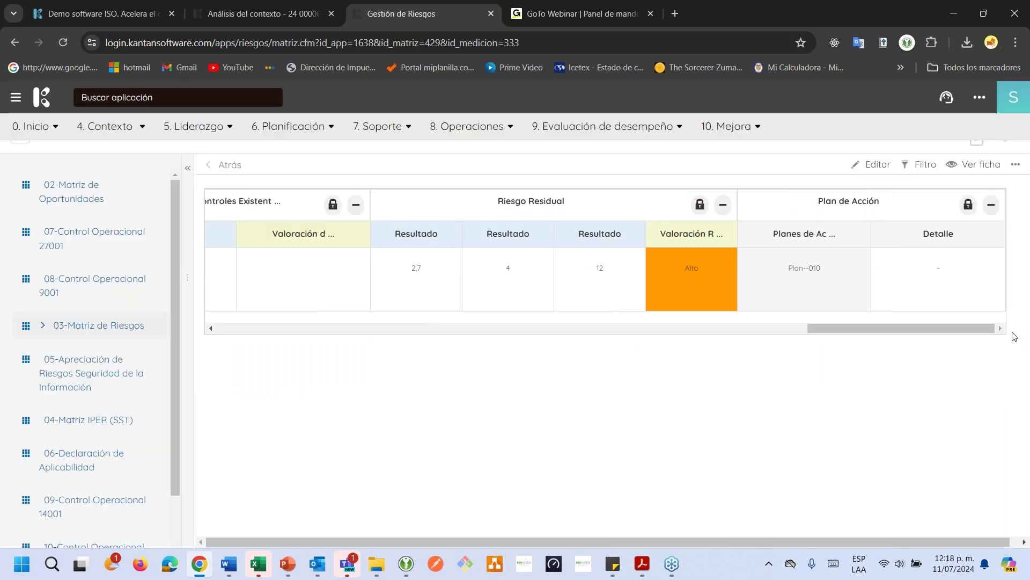
In Plan--010, start a new 'Planes de Acción para abordar riesgos' task
click(810, 271)
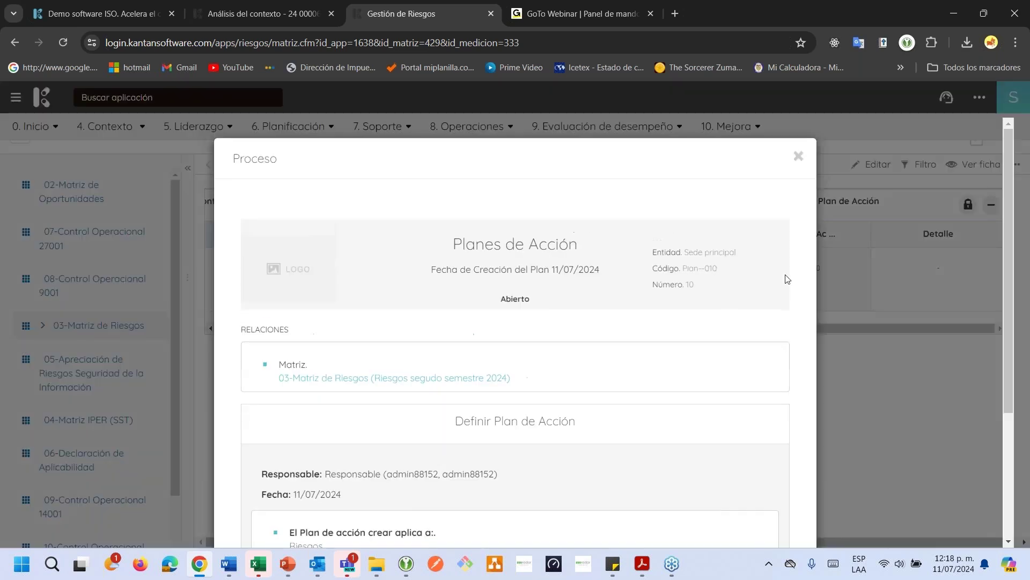
scroll(552, 312, down, 7)
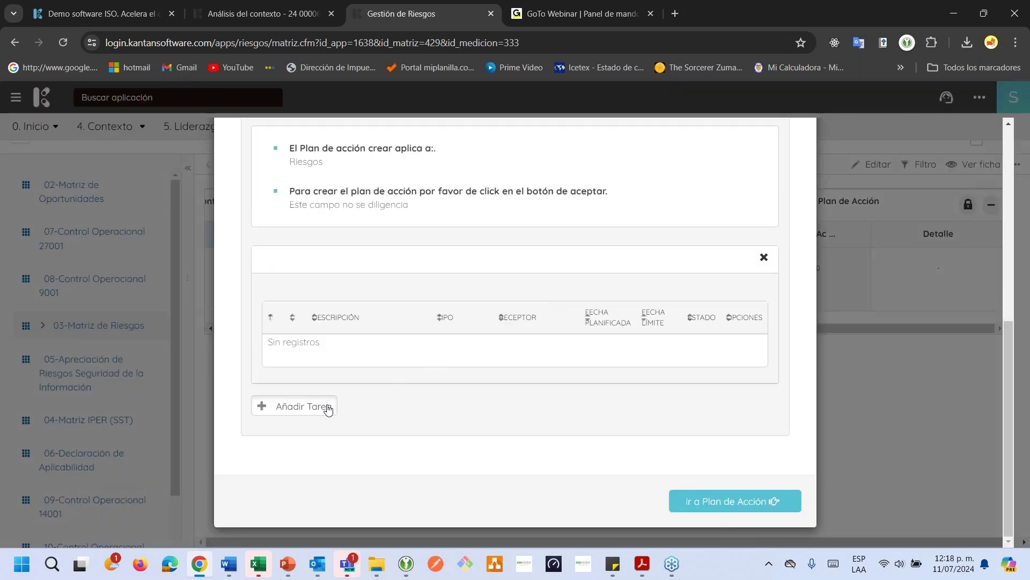
click(330, 408)
scroll(396, 359, down, 1)
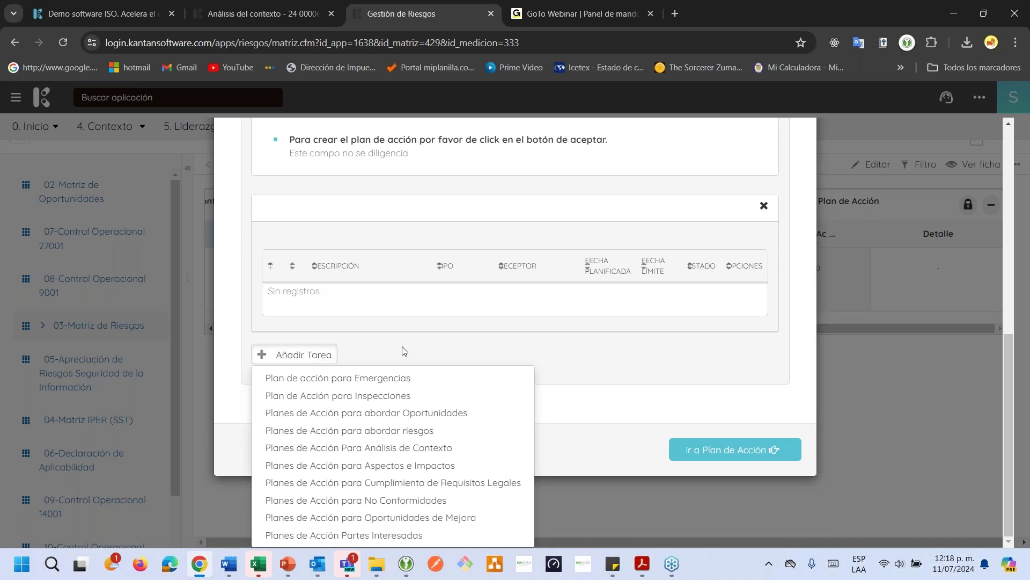
click(408, 431)
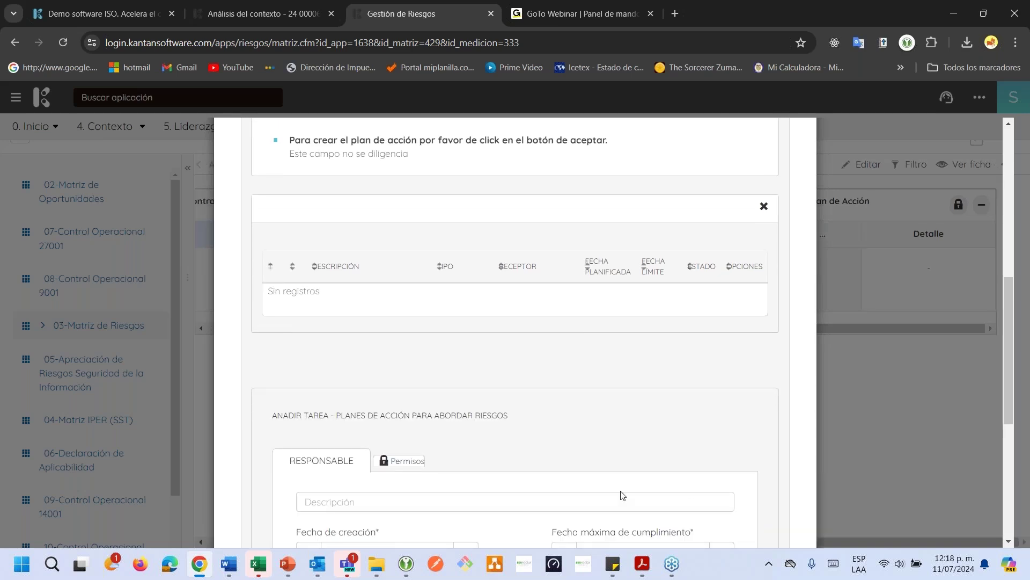
Enter the task description 'Documentar procedimiento para el trabajo seguro en alturas'
click(325, 233)
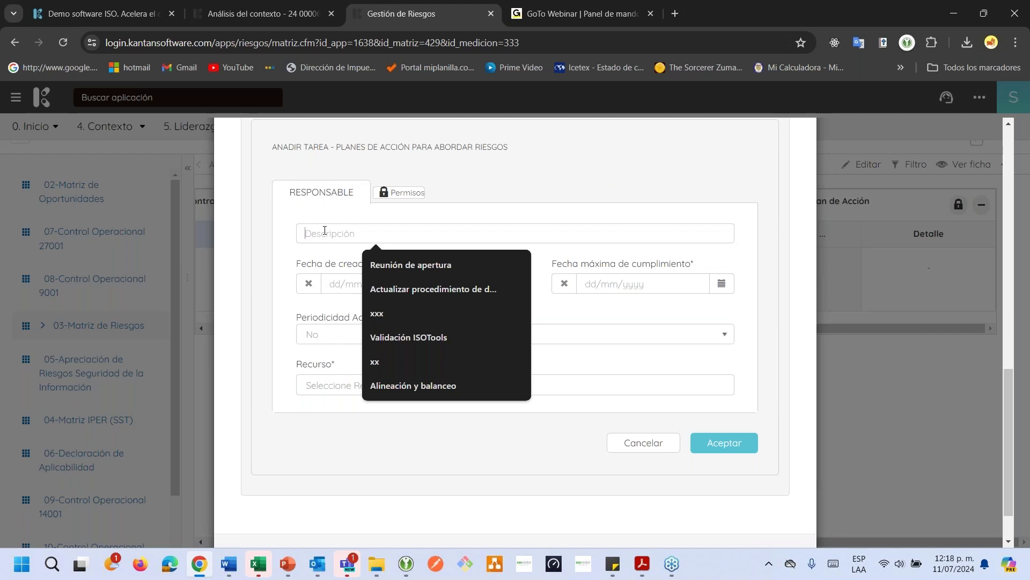
text(C)
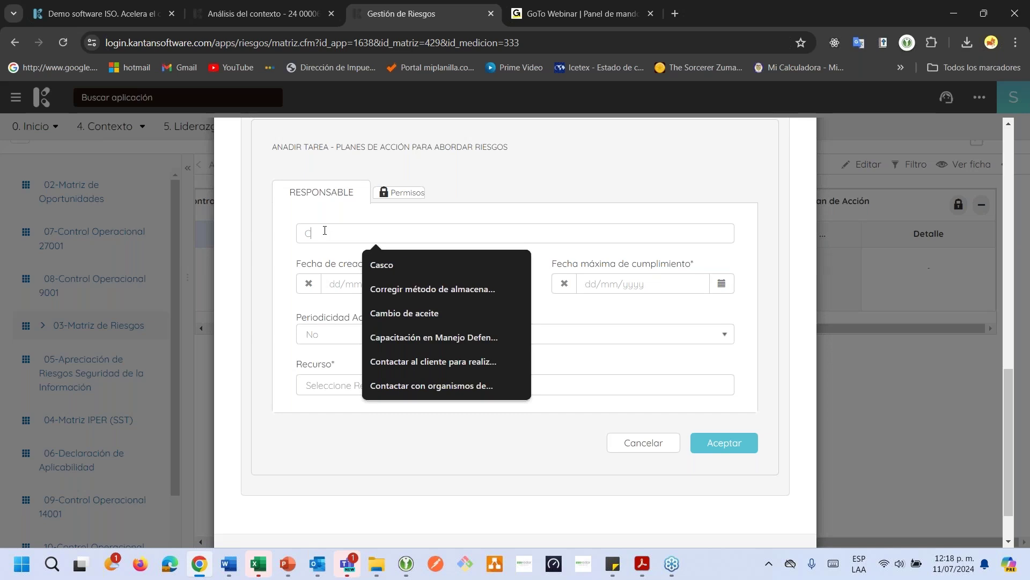
text(rear proc)
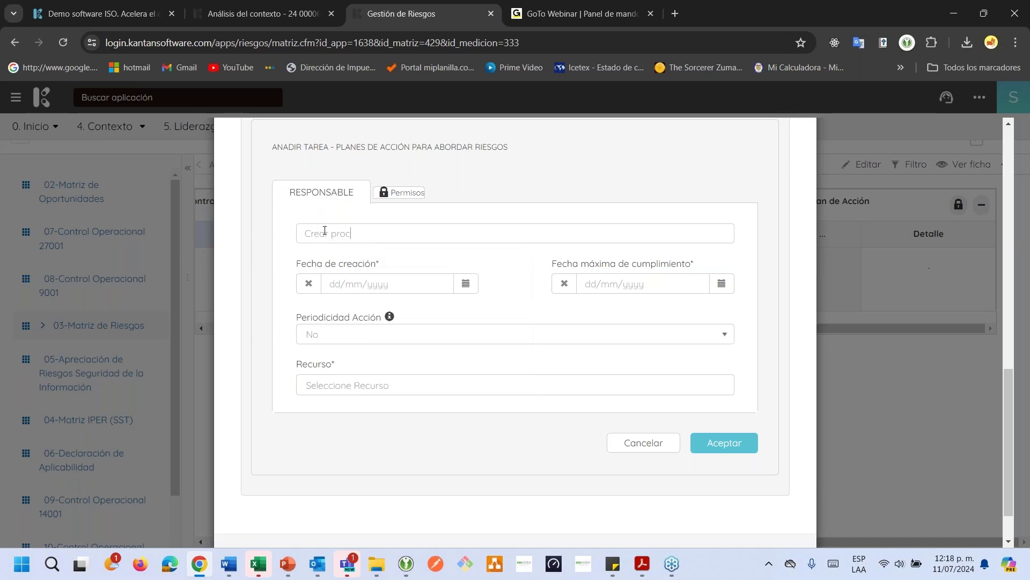
text(edimiento)
key(BackSpace)
key(BackSpace)
key(BackSpace)
key(BackSpace)
key(BackSpace)
key(BackSpace)
key(BackSpace)
key(BackSpace)
key(BackSpace)
key(BackSpace)
key(BackSpace)
key(BackSpace)
key(BackSpace)
key(BackSpace)
key(BackSpace)
key(BackSpace)
key(BackSpace)
key(BackSpace)
key(BackSpace)
text(Documentar)
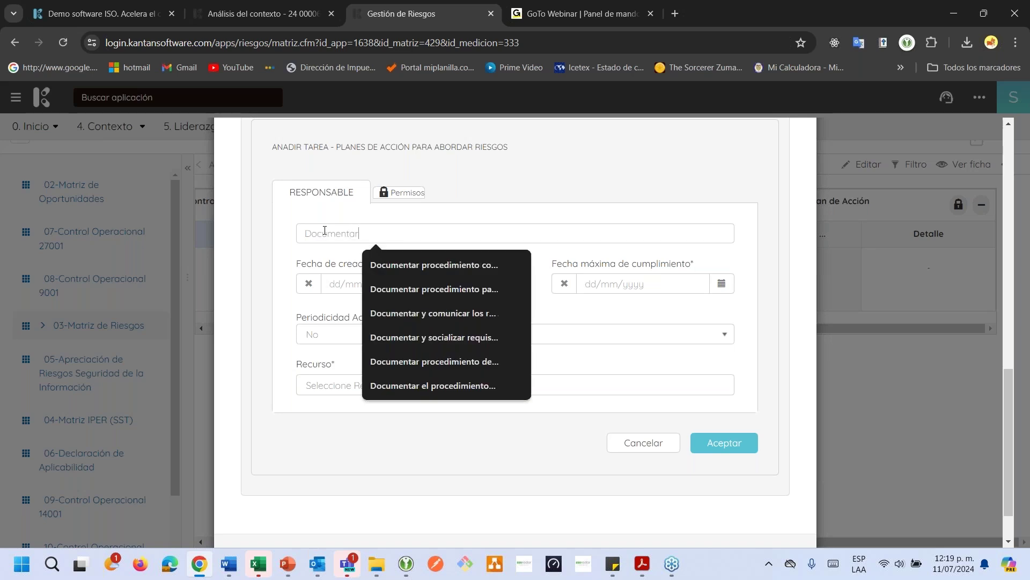
text( procedimie)
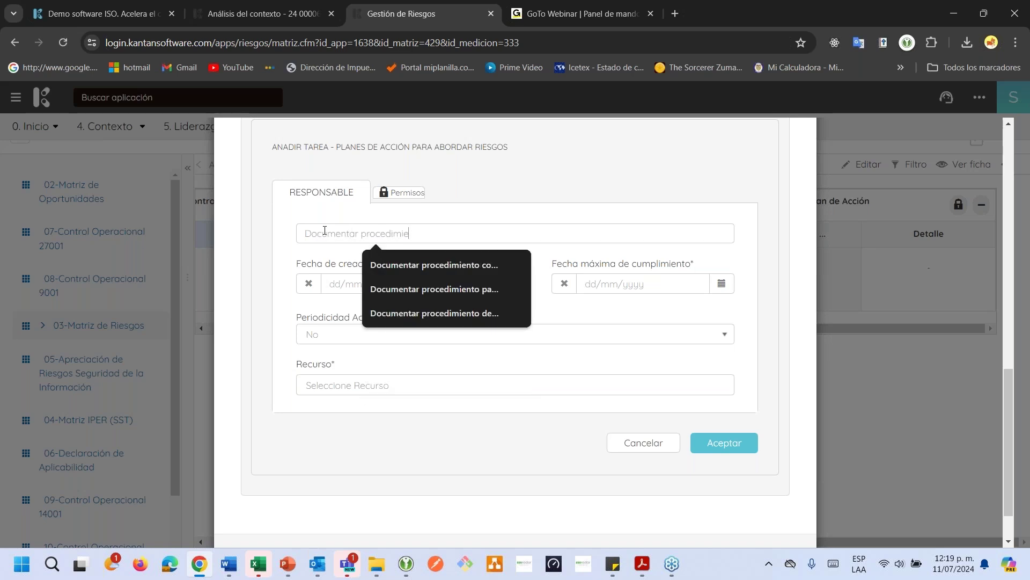
text(nto para el tr)
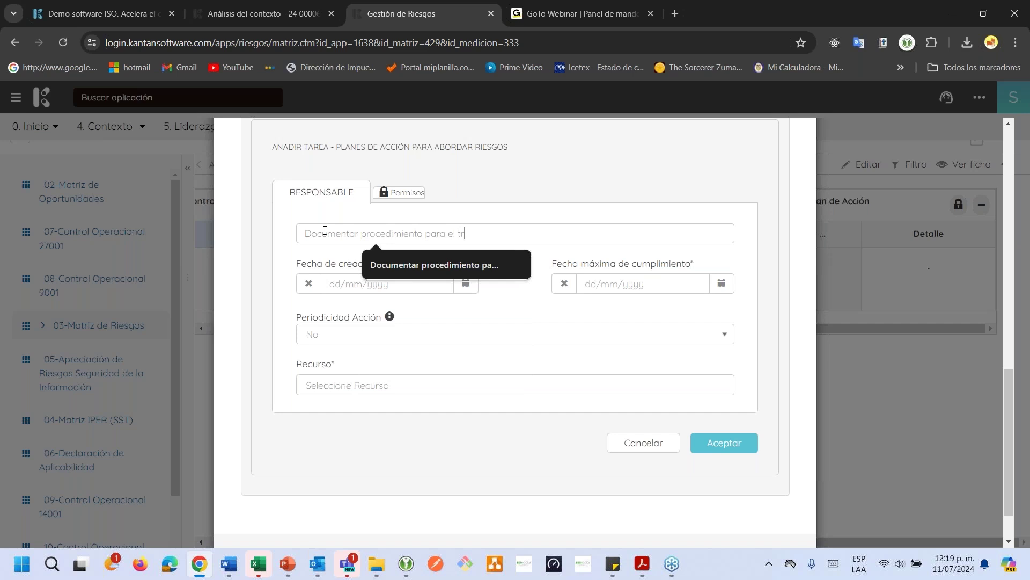
text(abajo s)
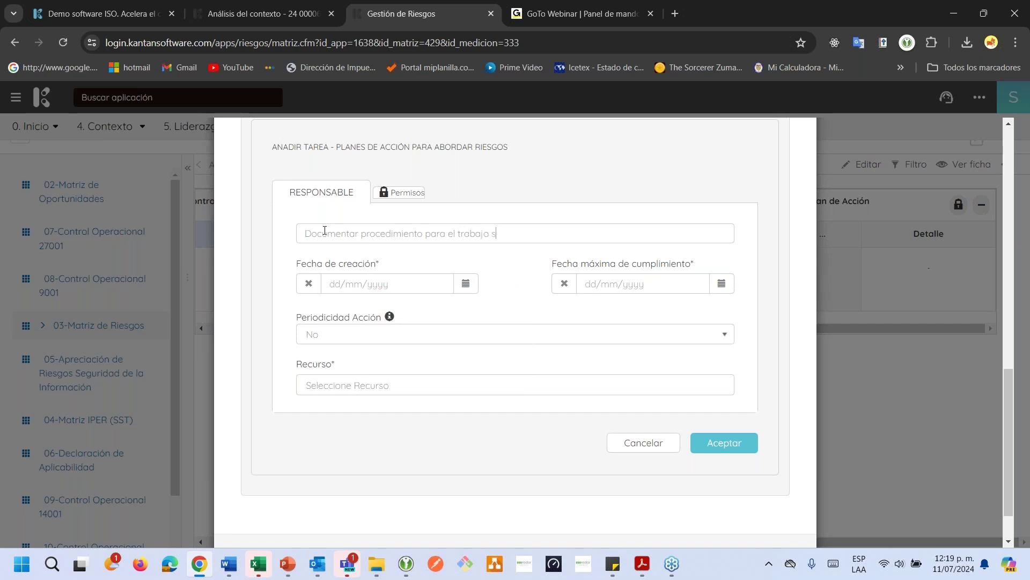
text(eguro en alturas)
Set dates 18/07/2024 and 20/07/2024, assign the matching staff member, and save the task
click(466, 285)
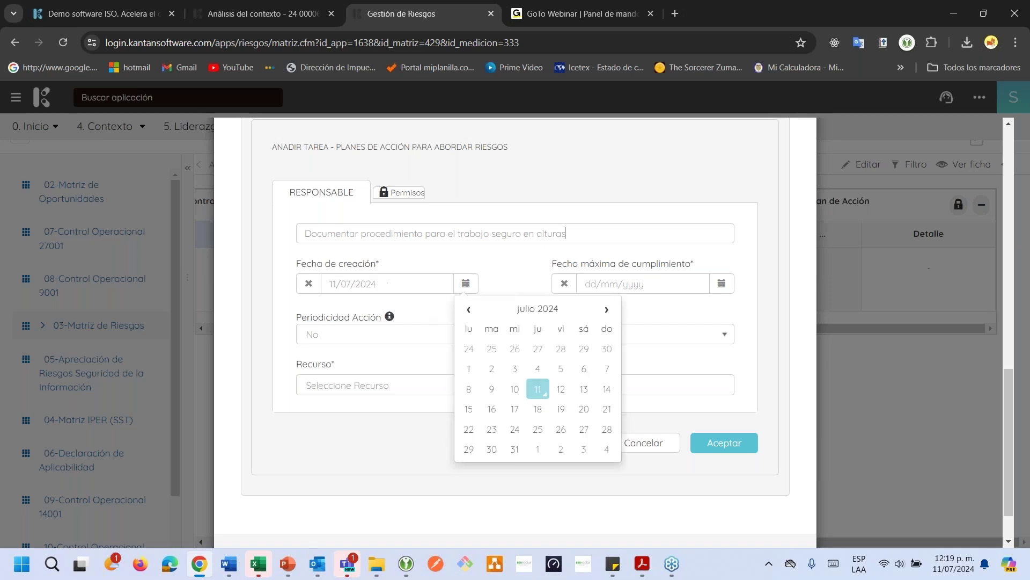
click(539, 409)
click(721, 284)
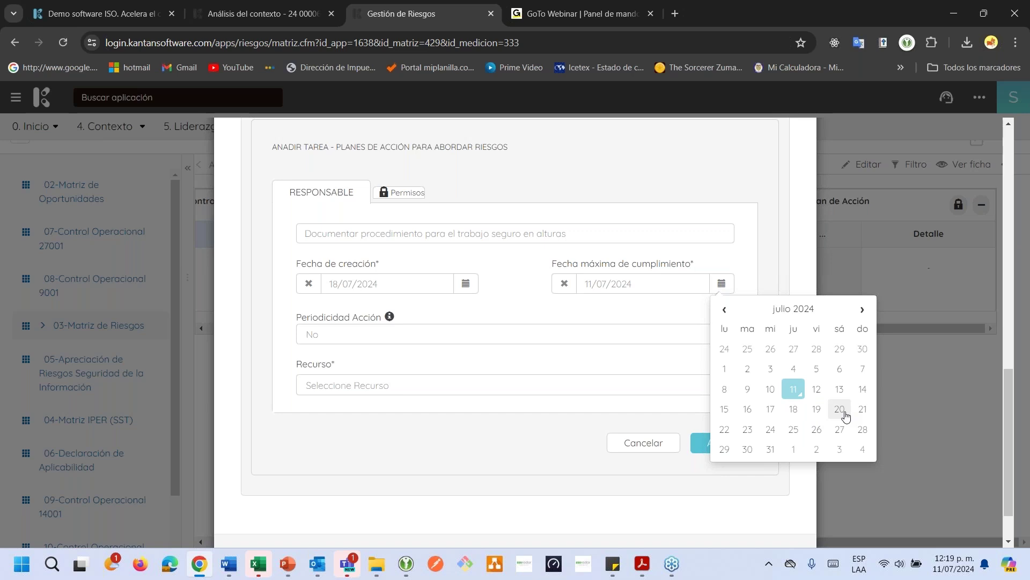
click(841, 413)
click(458, 392)
text(juan)
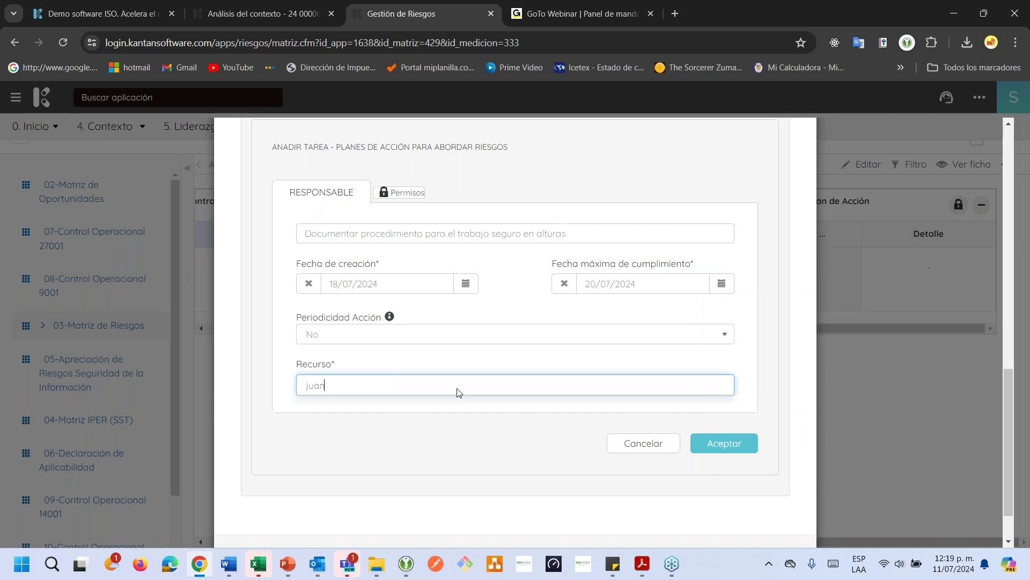
click(440, 408)
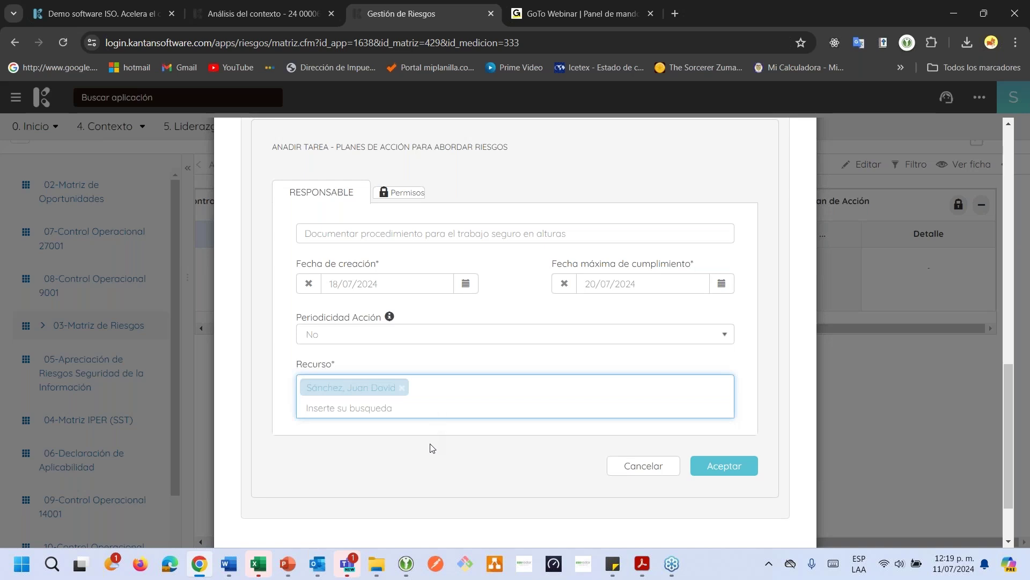
click(726, 466)
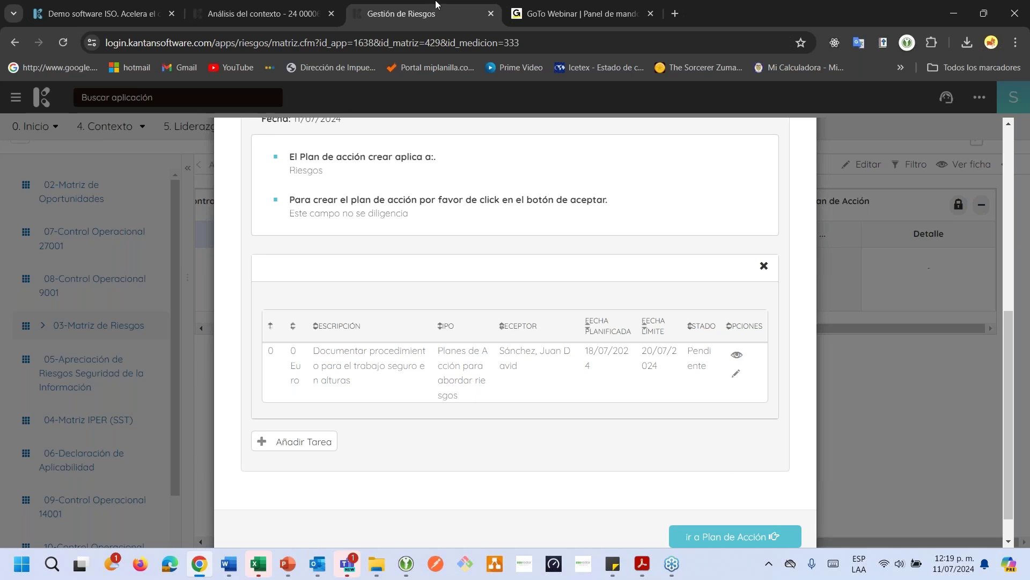
Duplicate the risk management tab and open the Gestor Documental application
right_click(431, 17)
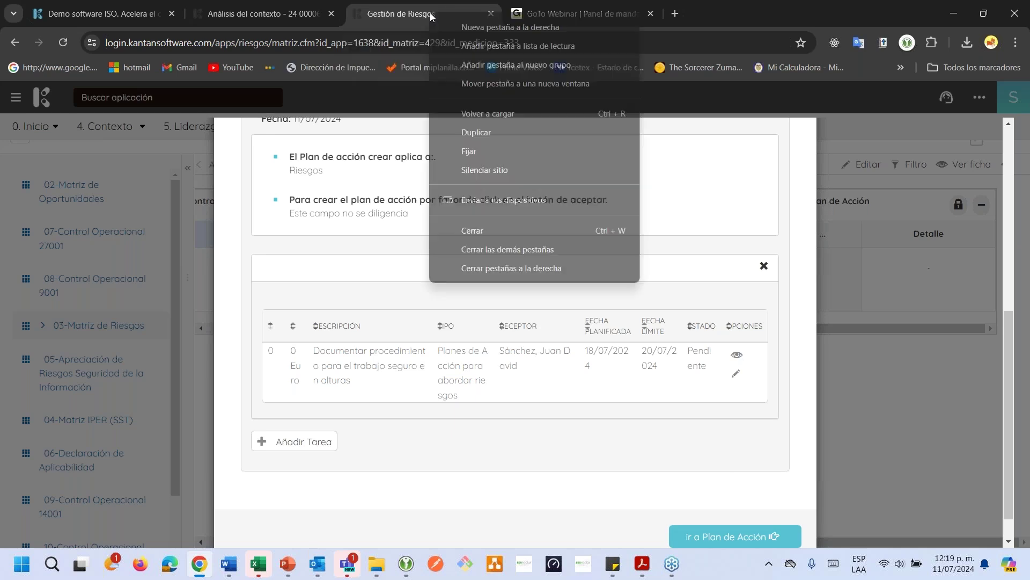
click(479, 133)
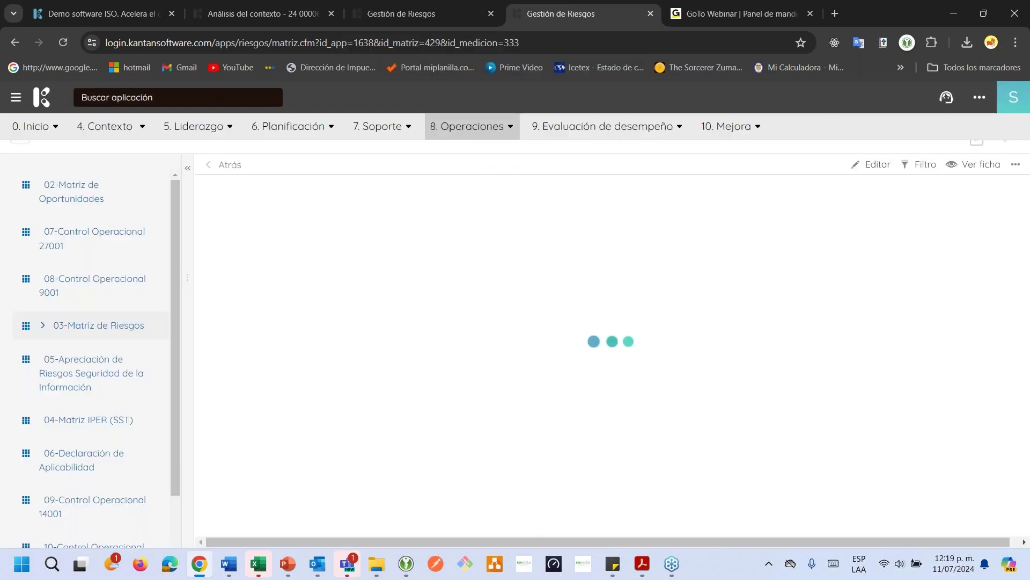
click(86, 98)
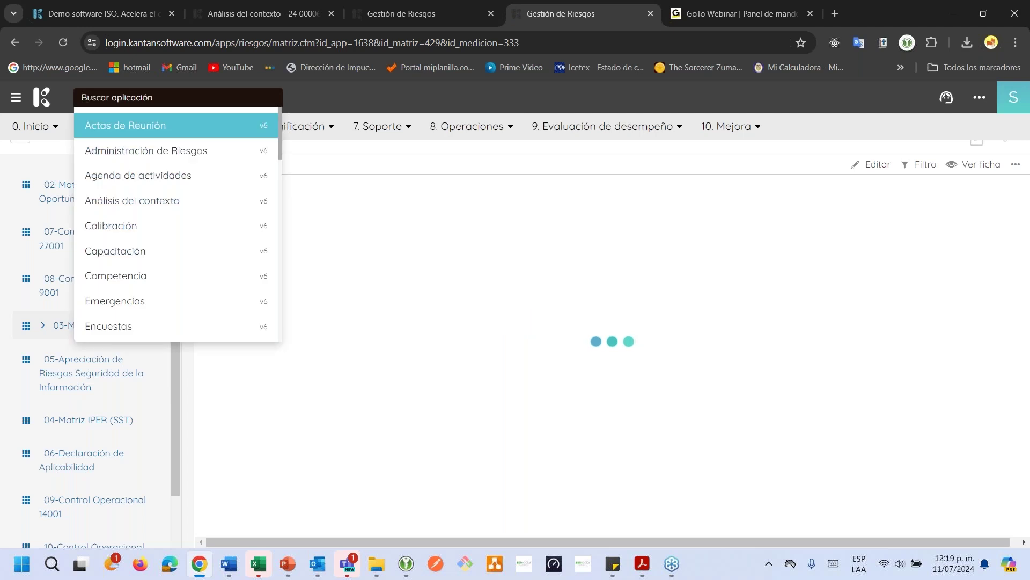
text(doc)
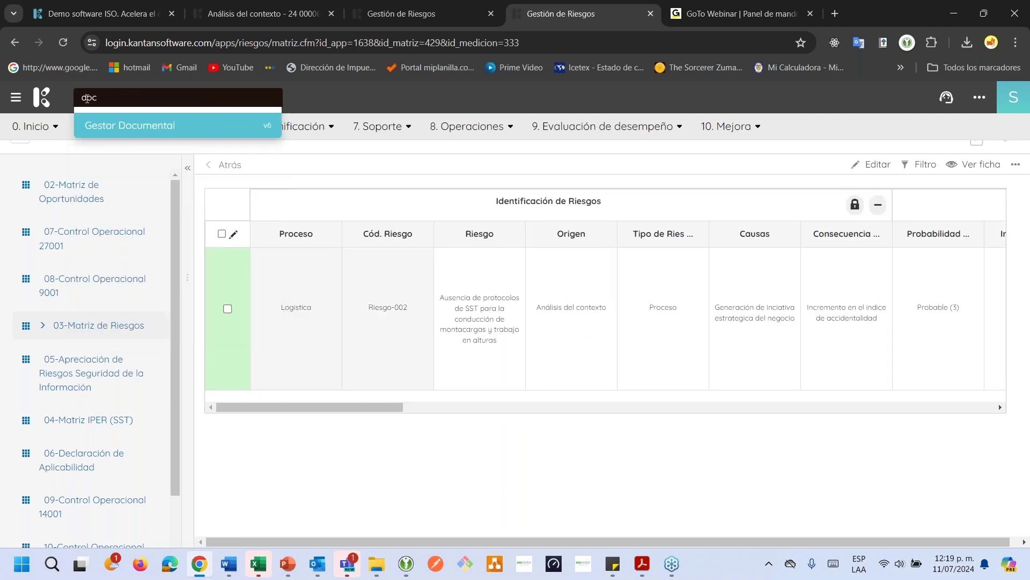
key(Return)
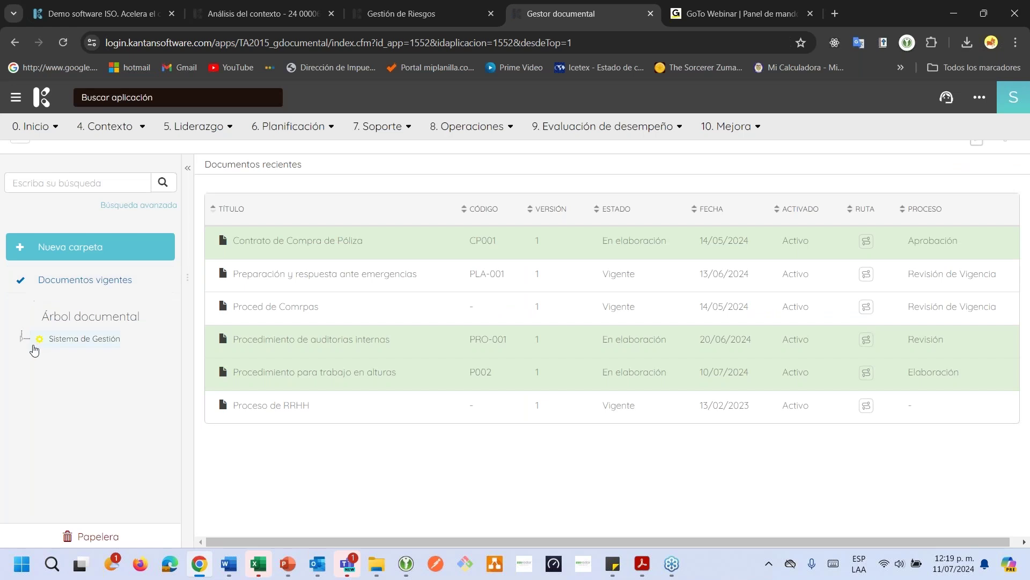
Go to Sistema de Gestión > Recursos Humanos > Procedimiento and open 'Procedimiento para trabajo en alturas'
click(21, 337)
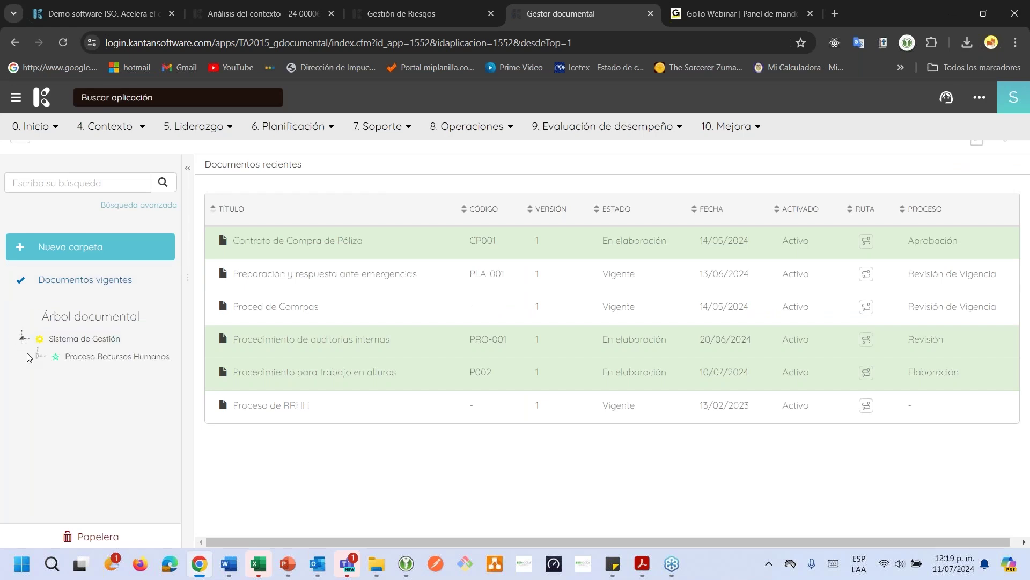
click(34, 356)
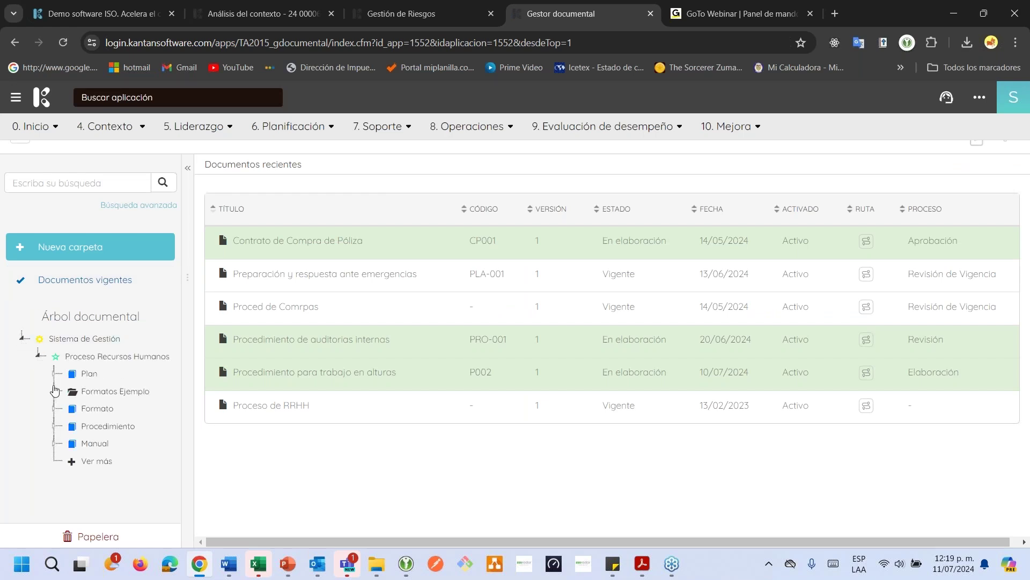
click(101, 433)
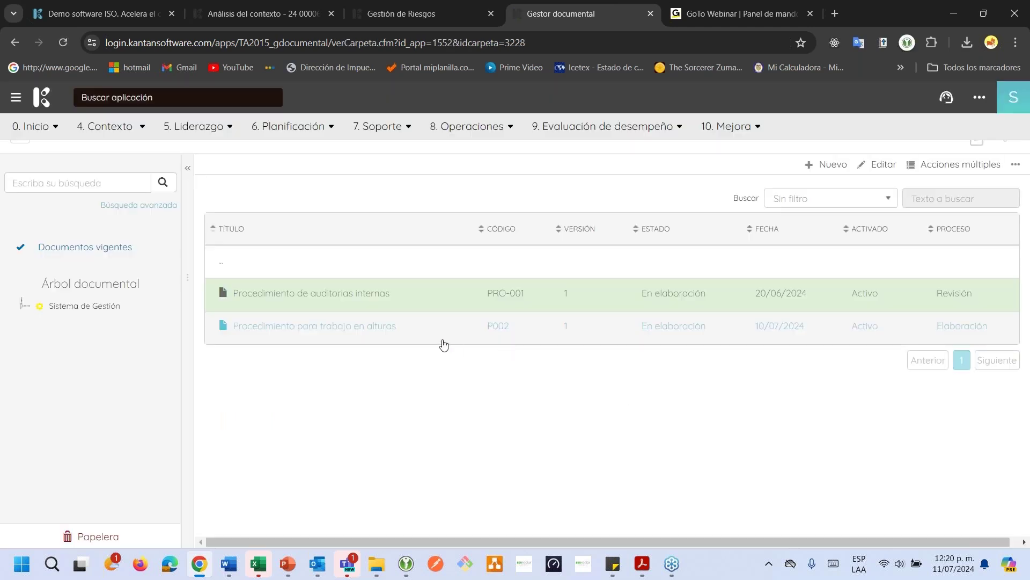
click(340, 329)
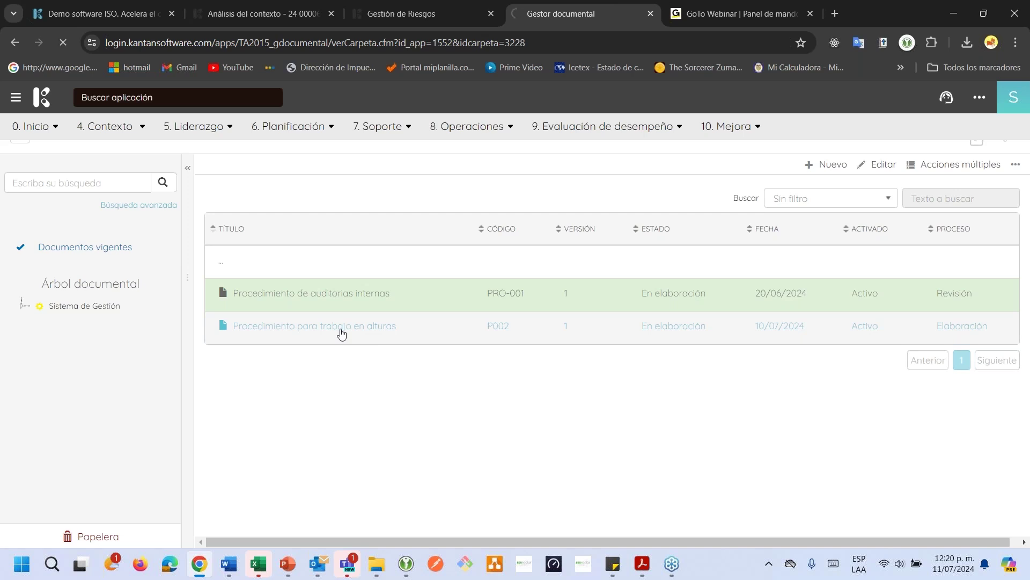
In Outlook, read the newest Planes de Acción e-mail's task table, then return to the browser
mouse_move(318, 564)
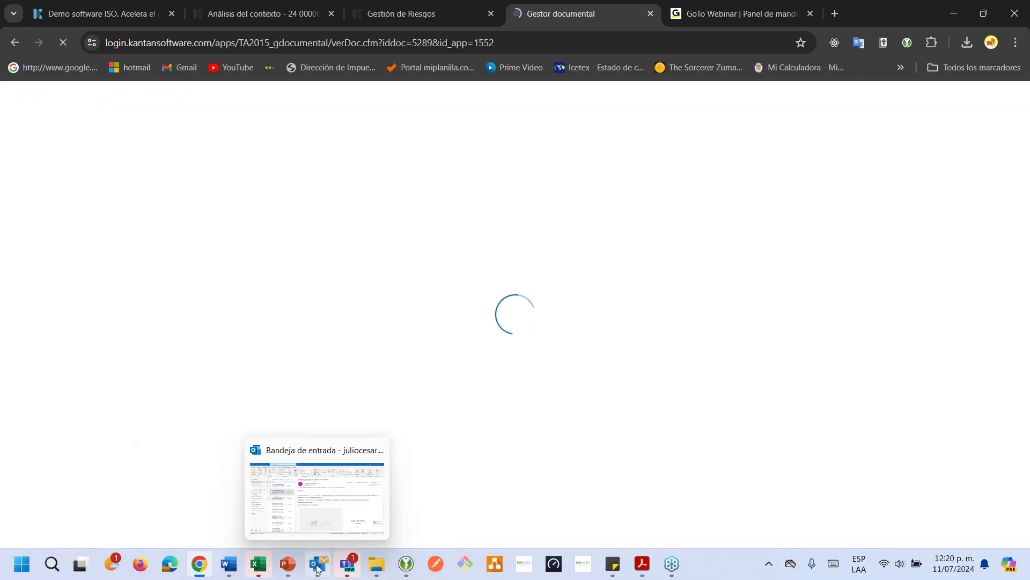
click(298, 509)
click(215, 170)
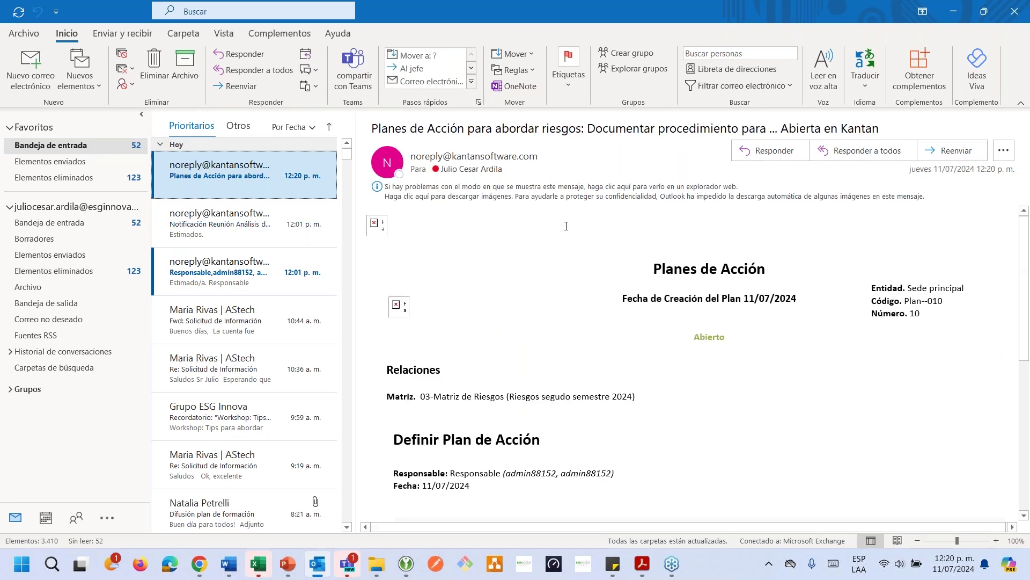
scroll(491, 335, down, 4)
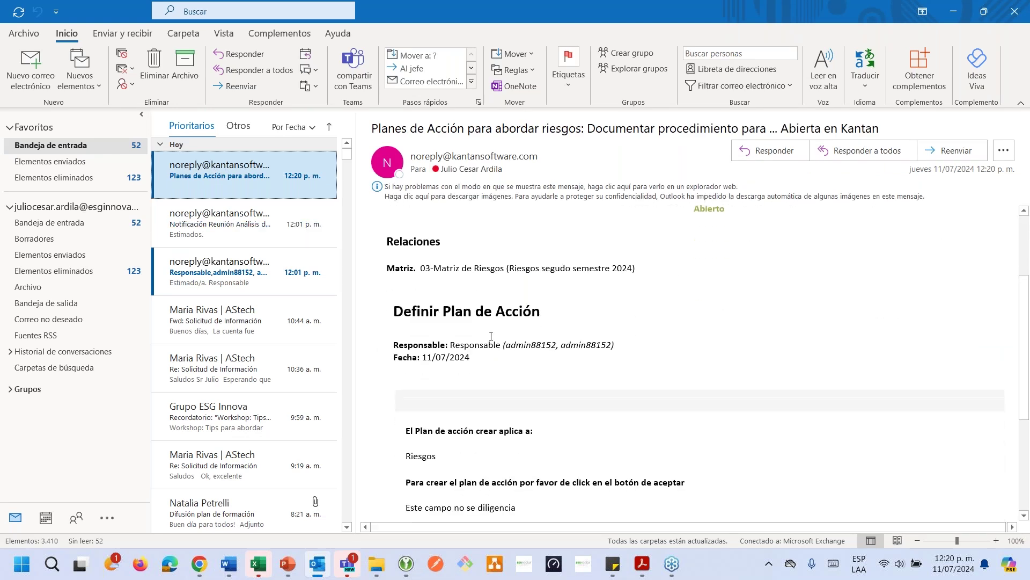
scroll(491, 335, down, 6)
drag(456, 383, 493, 385)
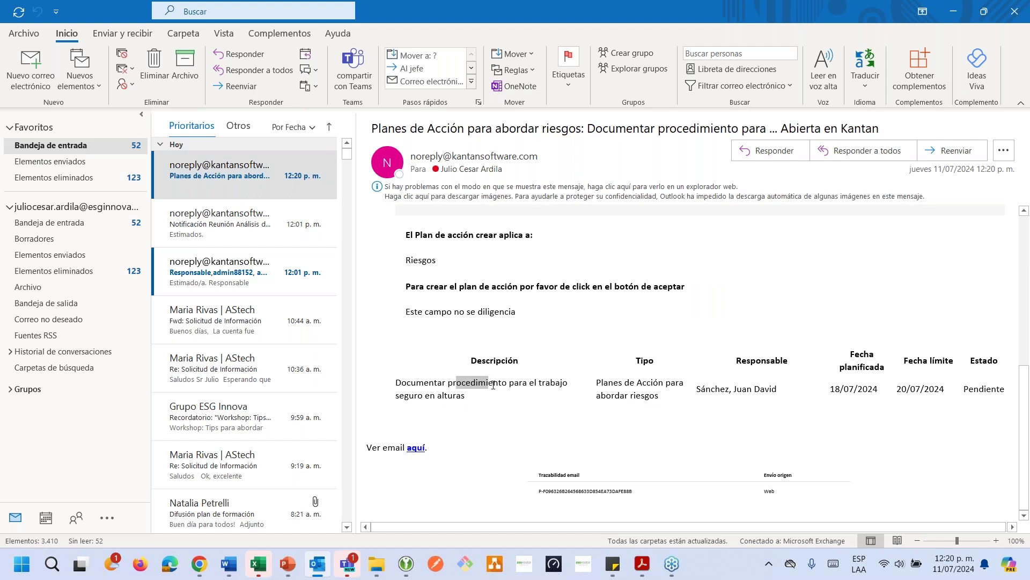
click(520, 394)
key(alt+Tab)
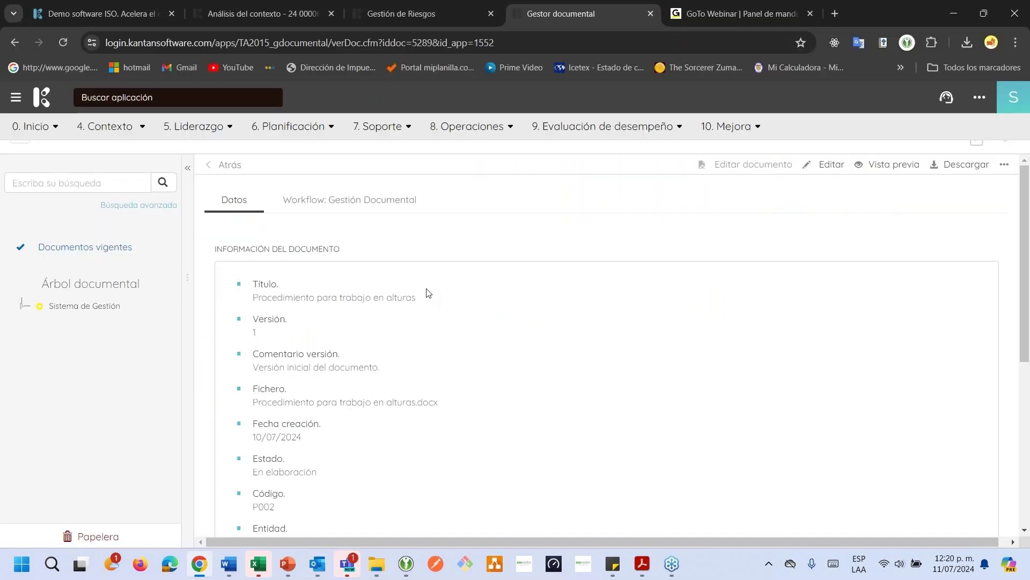
Show the Gestión Documental workflow phases, cancel a Check in upload, and edit the Elaboración phase
scroll(373, 247, down, 5)
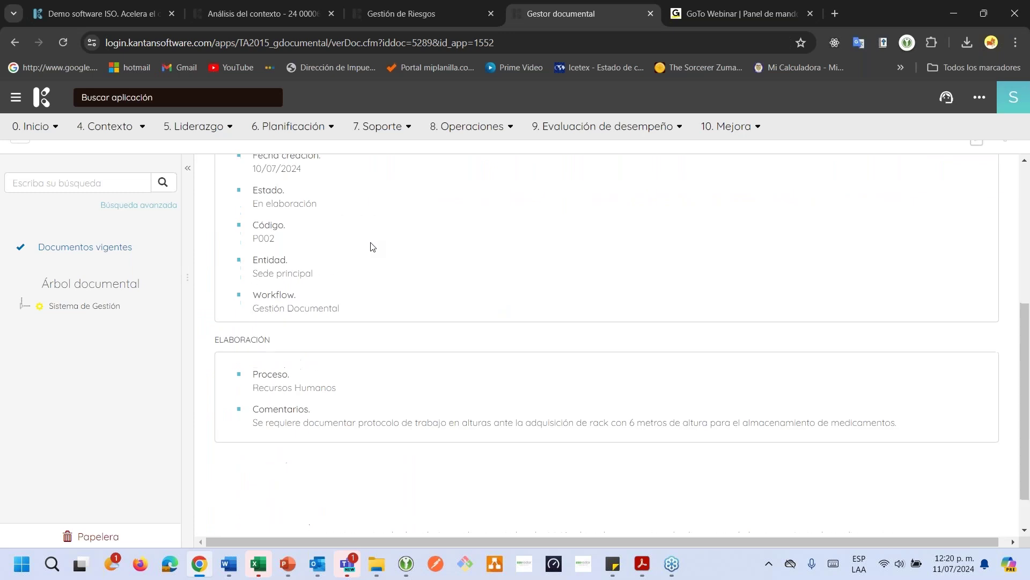
scroll(372, 247, up, 5)
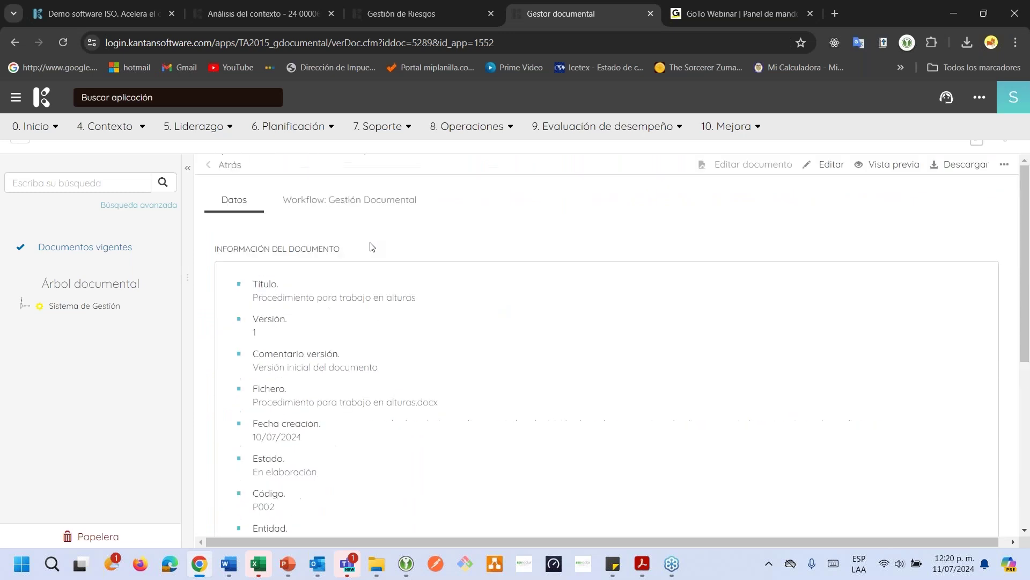
click(349, 199)
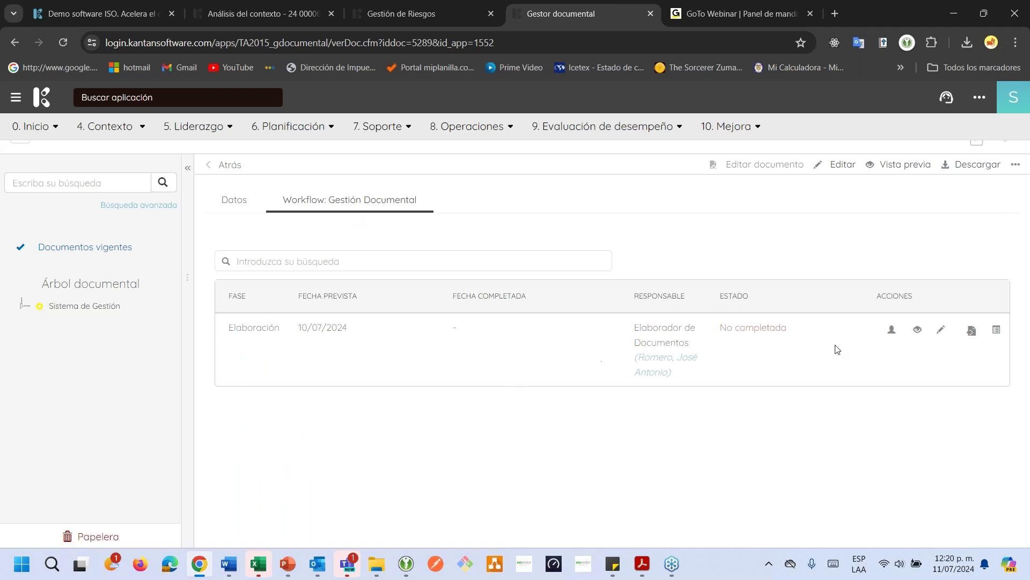
click(972, 332)
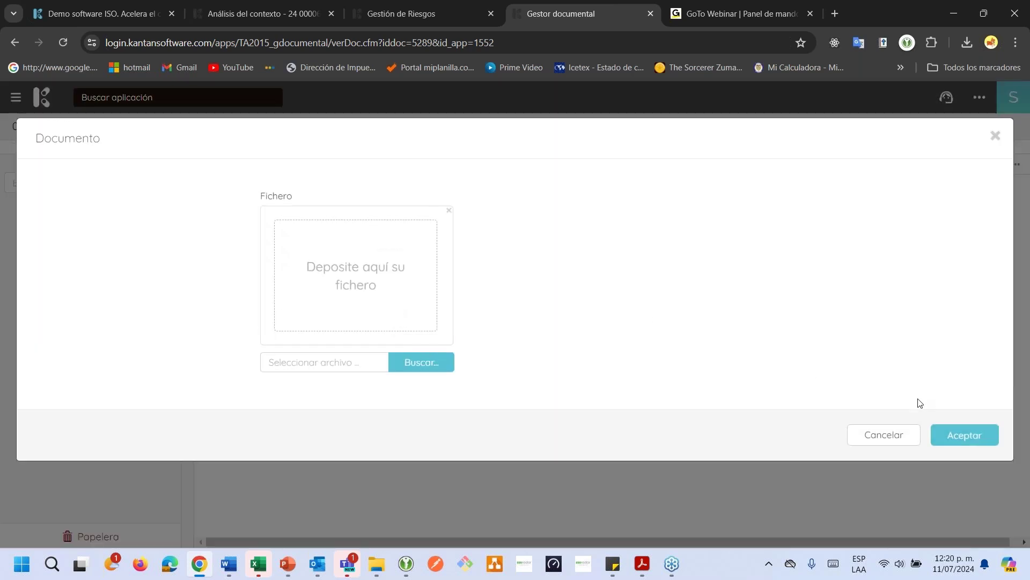
click(883, 434)
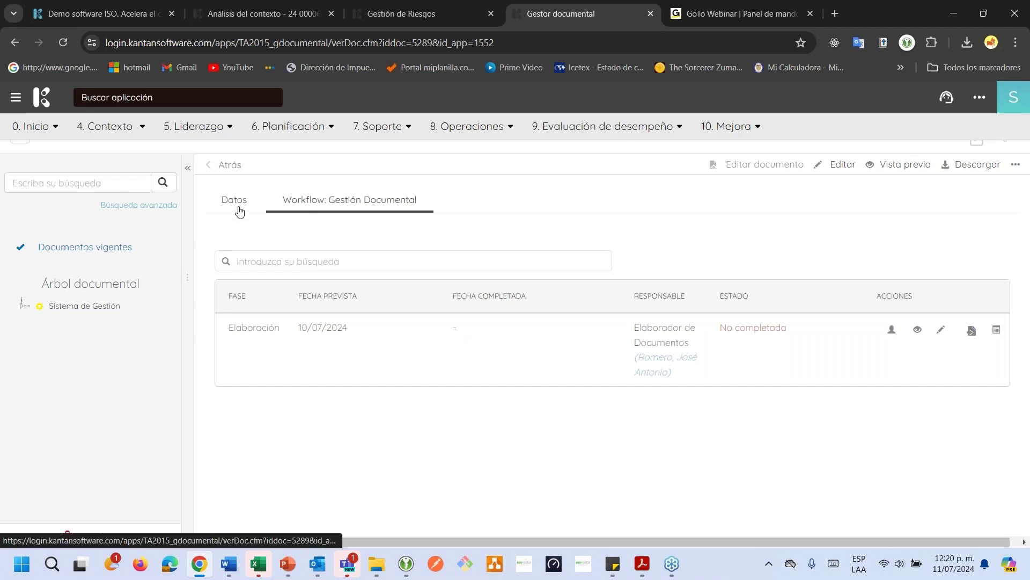
click(941, 329)
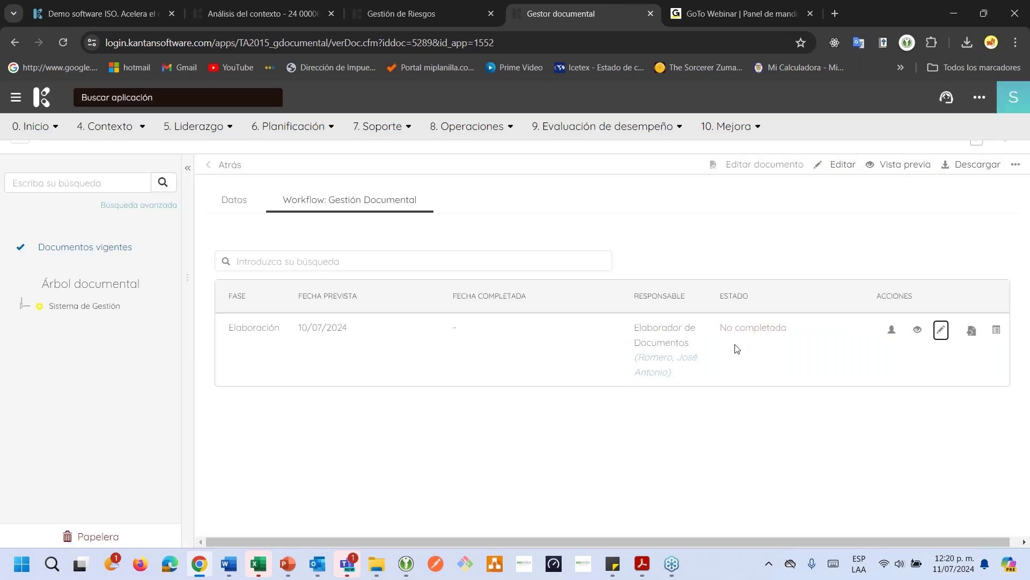
Complete Elaboración with the notice e-mail, download the file, and edit the Revisión phase
scroll(756, 472, down, 4)
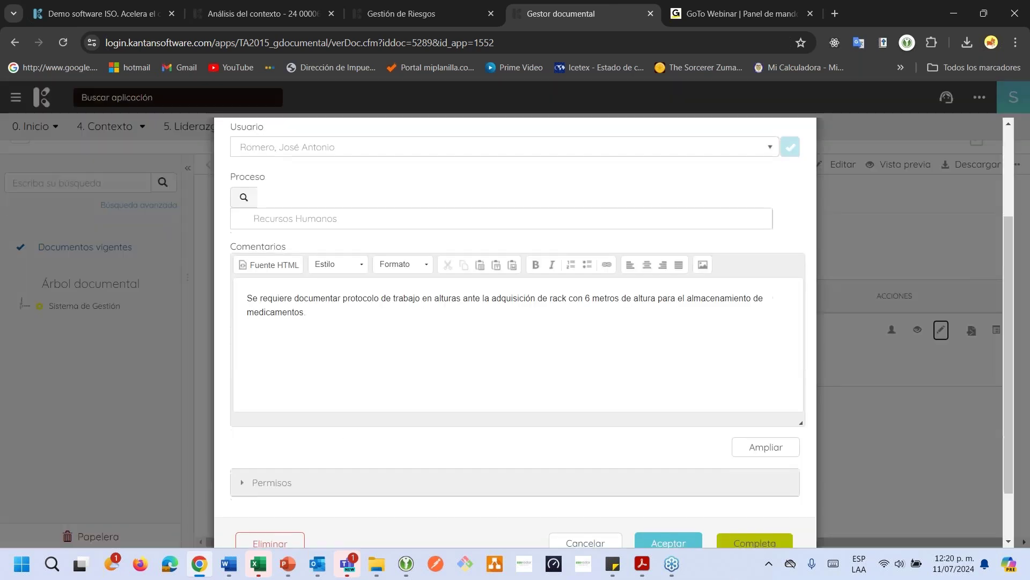
click(757, 479)
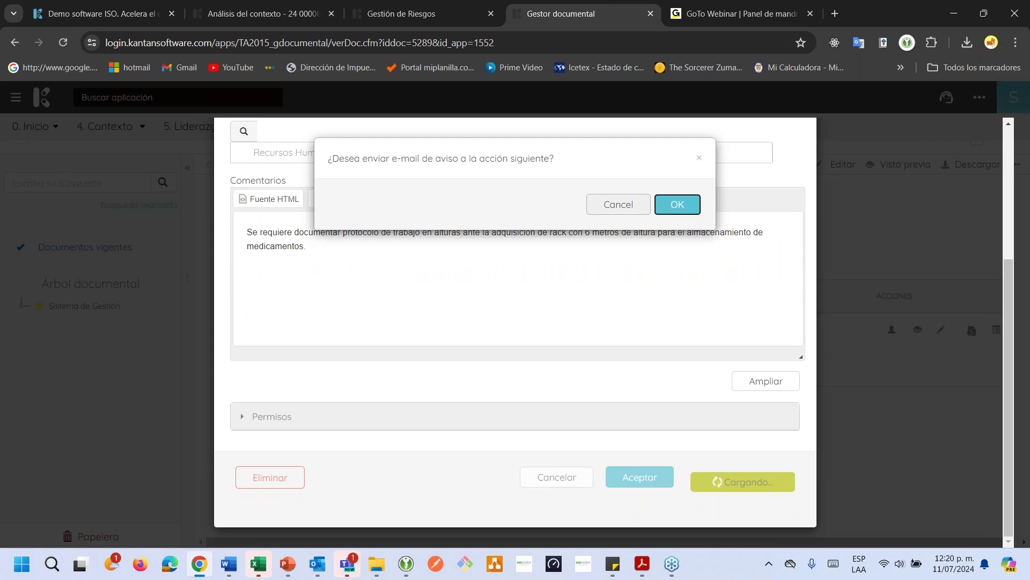
click(671, 204)
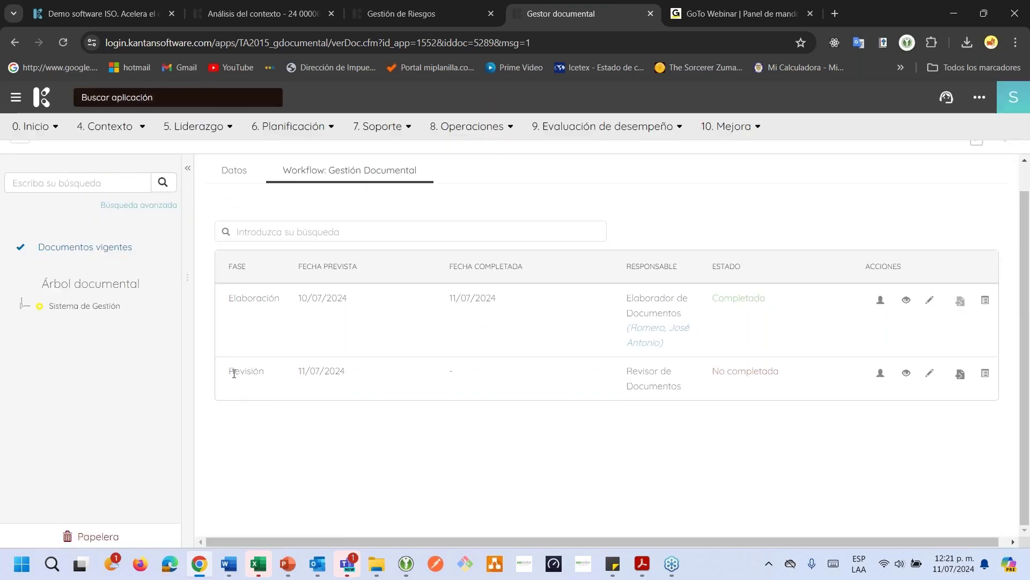
drag(234, 371, 282, 374)
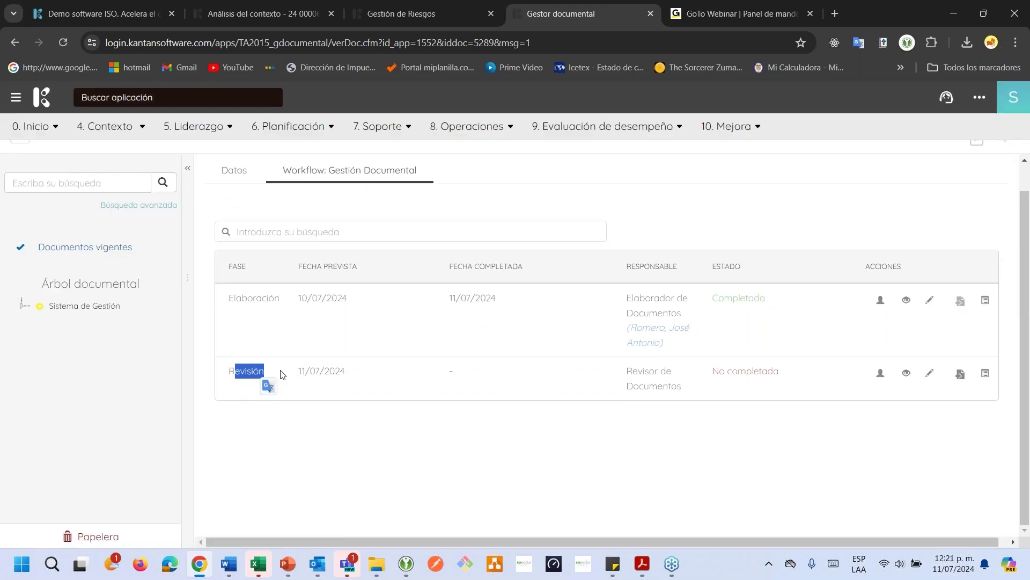
click(986, 374)
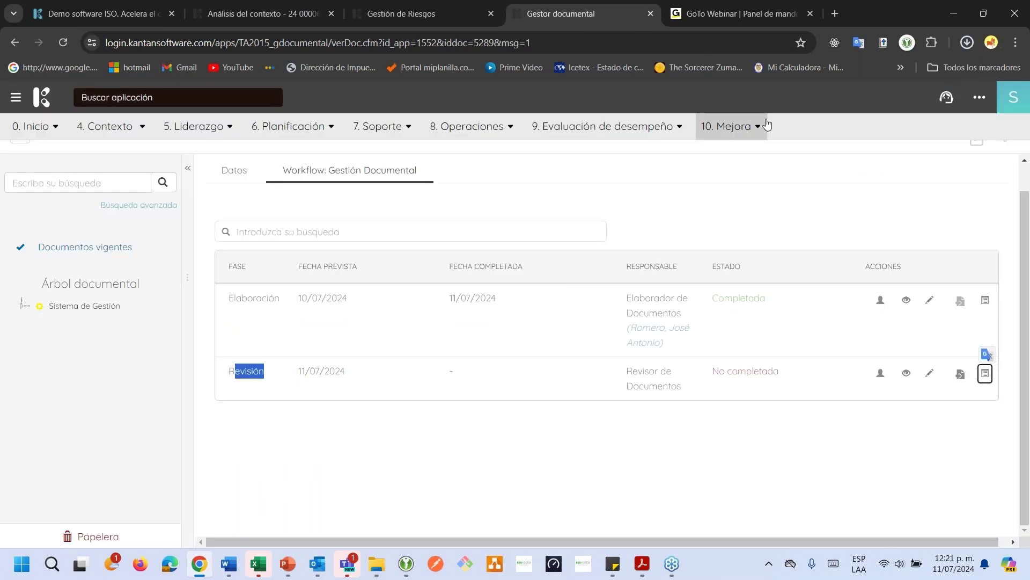
click(930, 373)
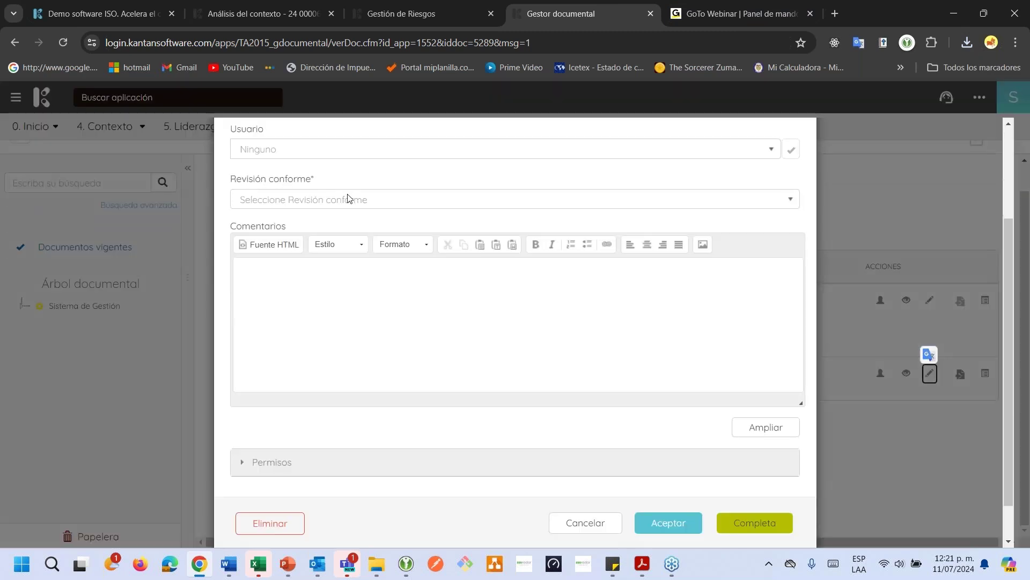
Complete Revisión as conforming (Si) with a responsible user and comment 'paso a aprobación', without e-mail
click(348, 198)
click(308, 150)
click(300, 194)
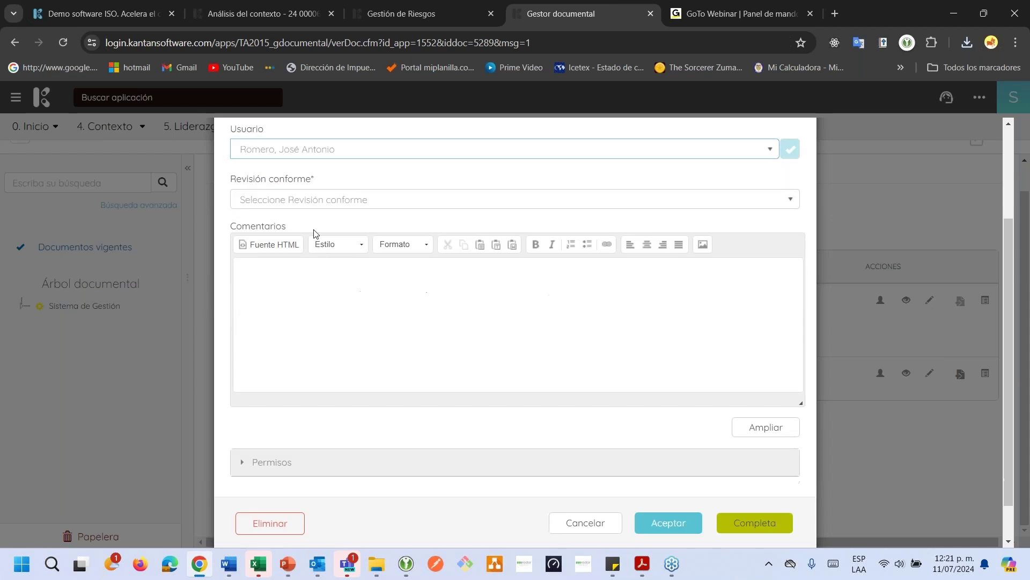
click(313, 198)
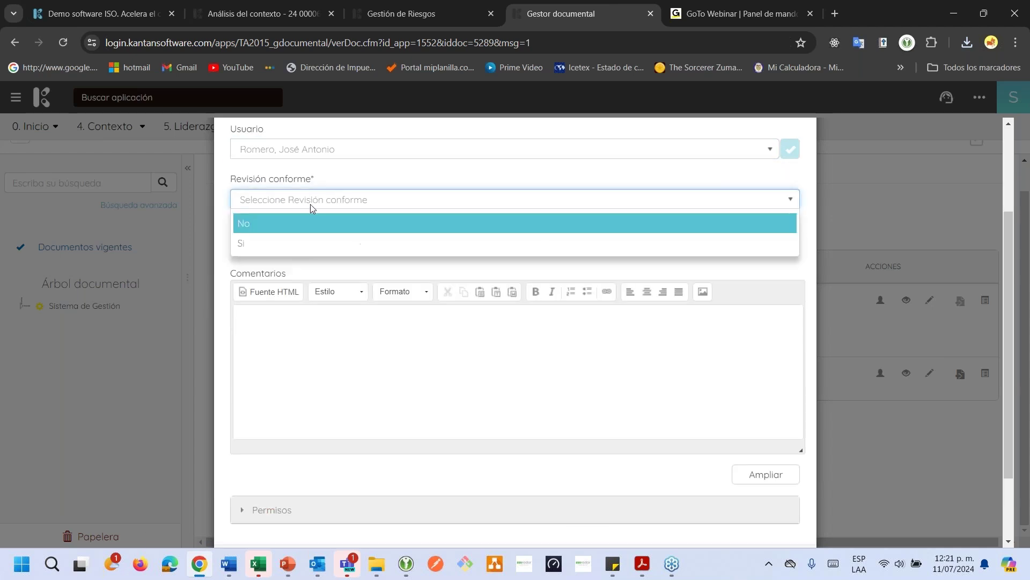
click(290, 249)
click(312, 319)
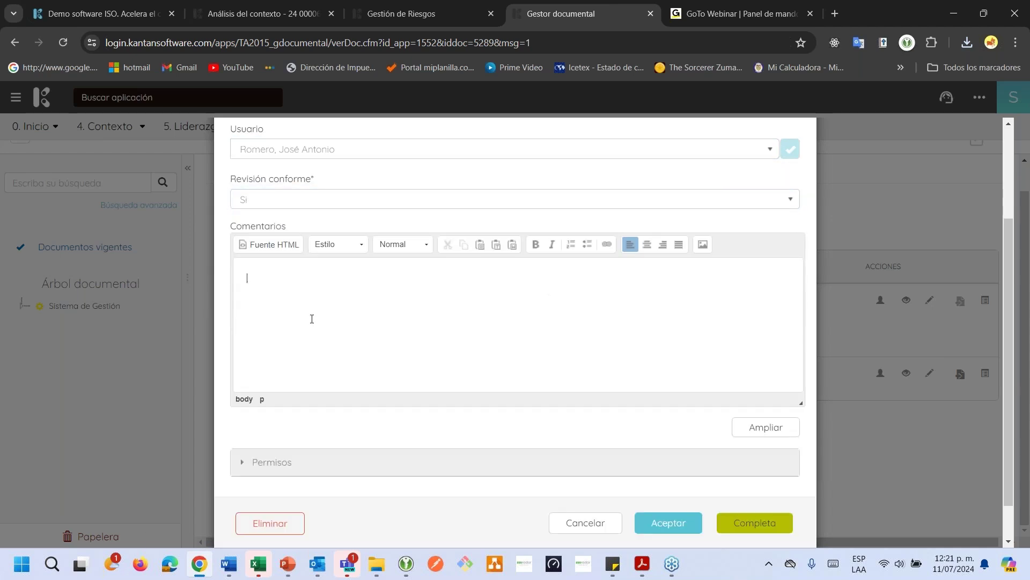
text(paso a aprobacio)
click(755, 523)
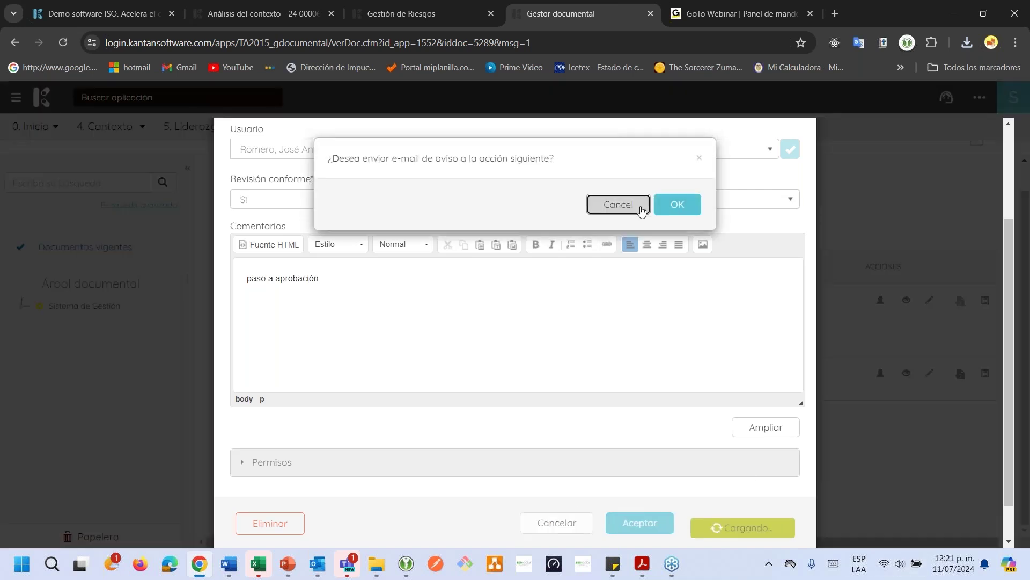
click(619, 204)
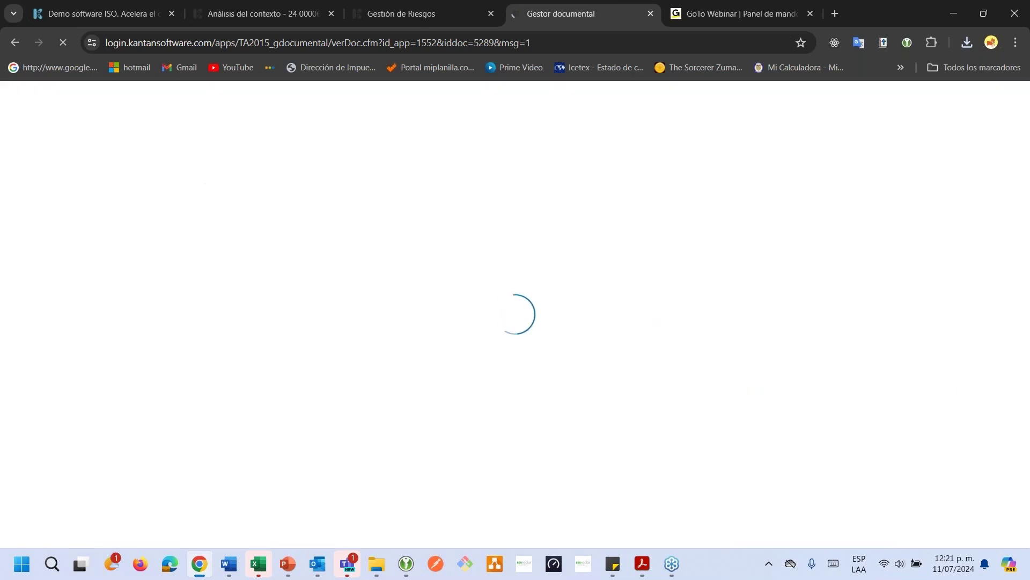
Review the updated phases, reopen the Workflow tab, and select the page's web address
scroll(451, 228, down, 3)
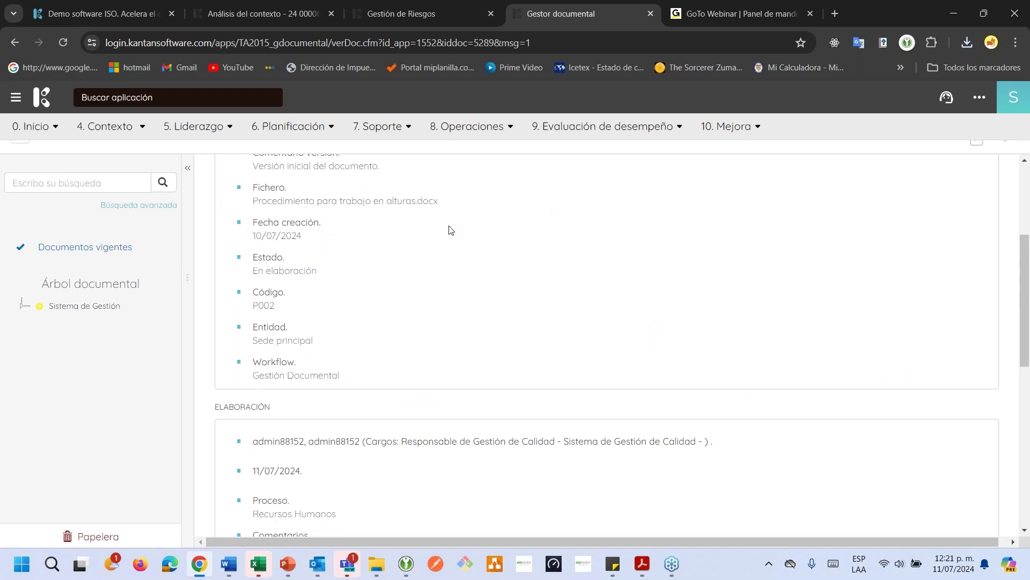
scroll(444, 221, up, 4)
drag(240, 249, 310, 251)
scroll(309, 251, down, 6)
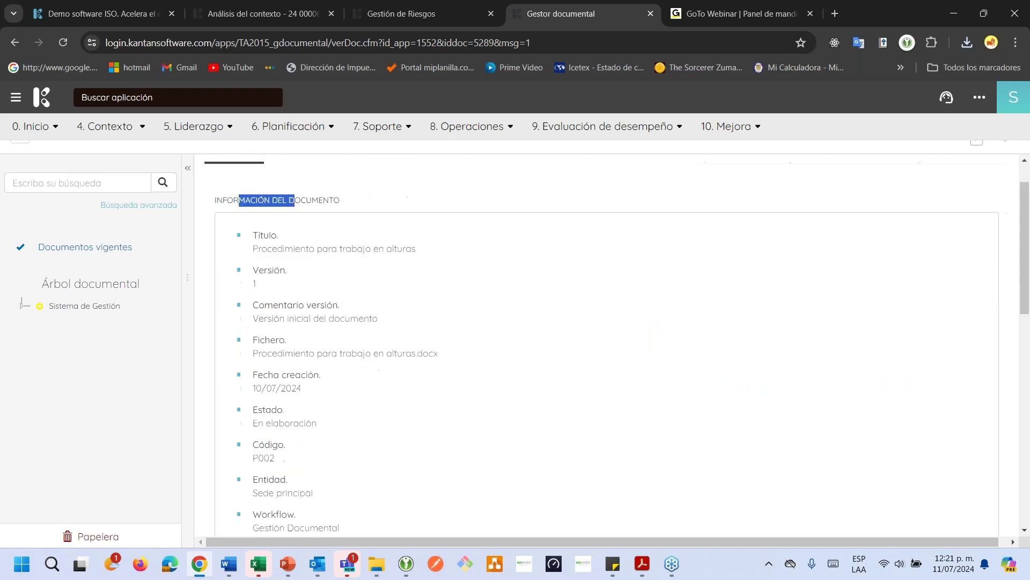
drag(230, 273, 261, 274)
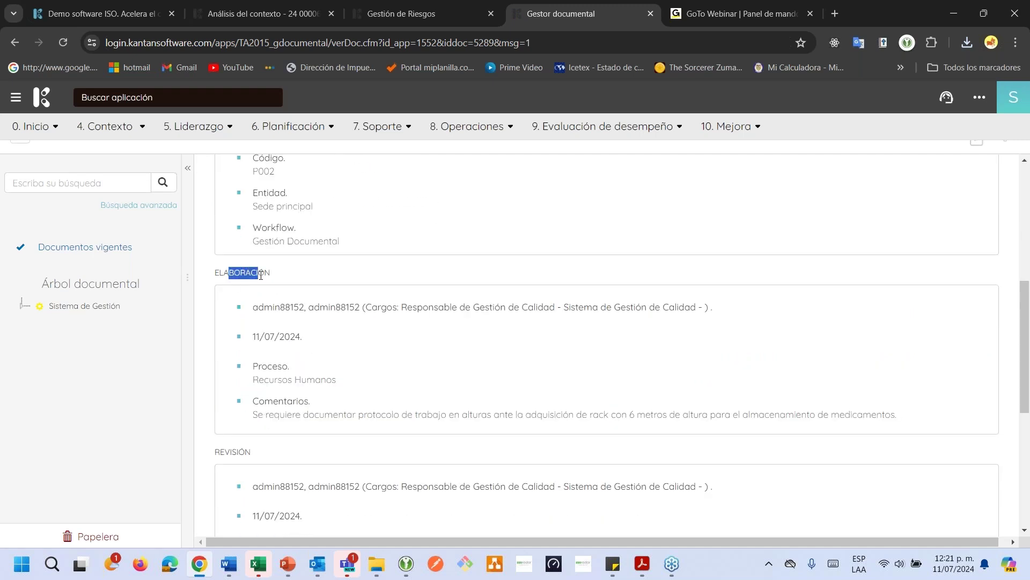
drag(235, 448, 303, 425)
scroll(273, 427, down, 4)
scroll(387, 211, up, 10)
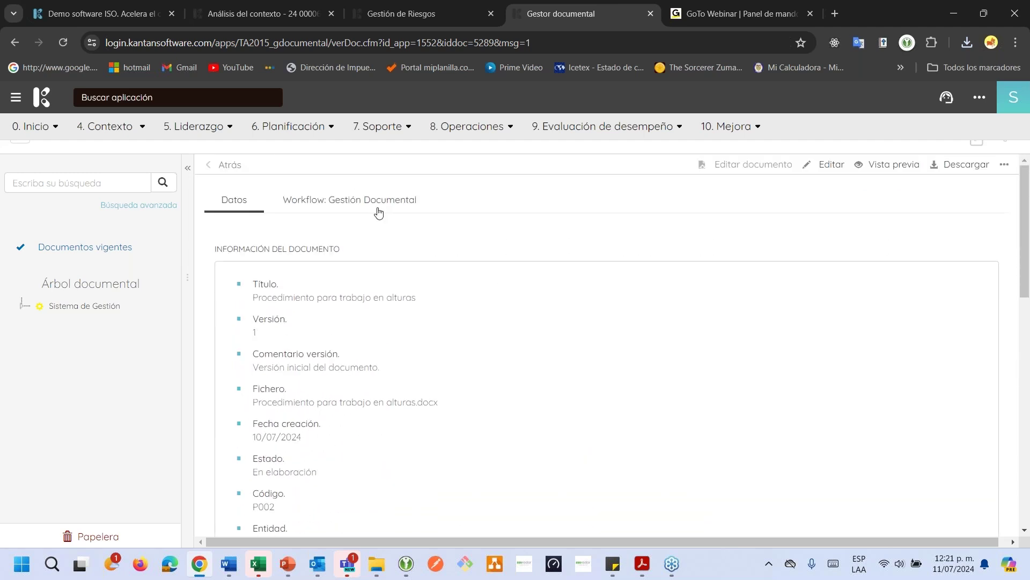
click(377, 208)
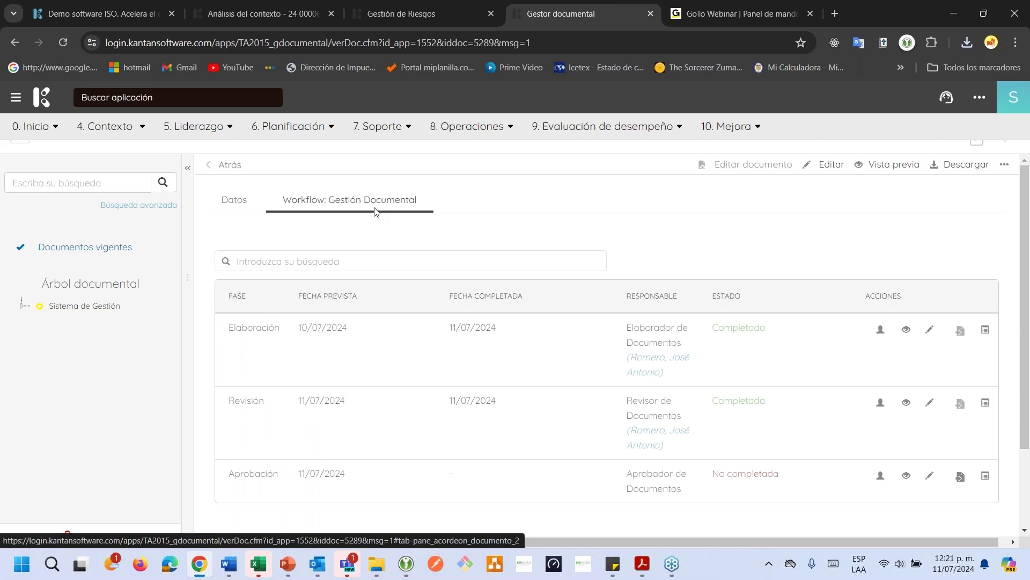
click(547, 44)
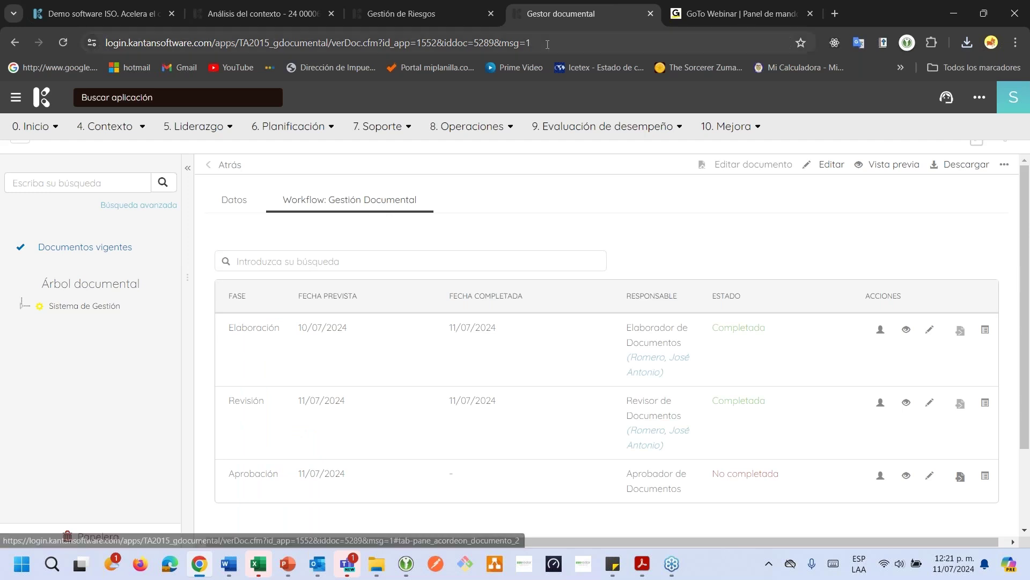
Open the 'Documentar procedimiento para el trabajo seguro en alturas' task from Gestión de Riesgos and start a comment
click(453, 14)
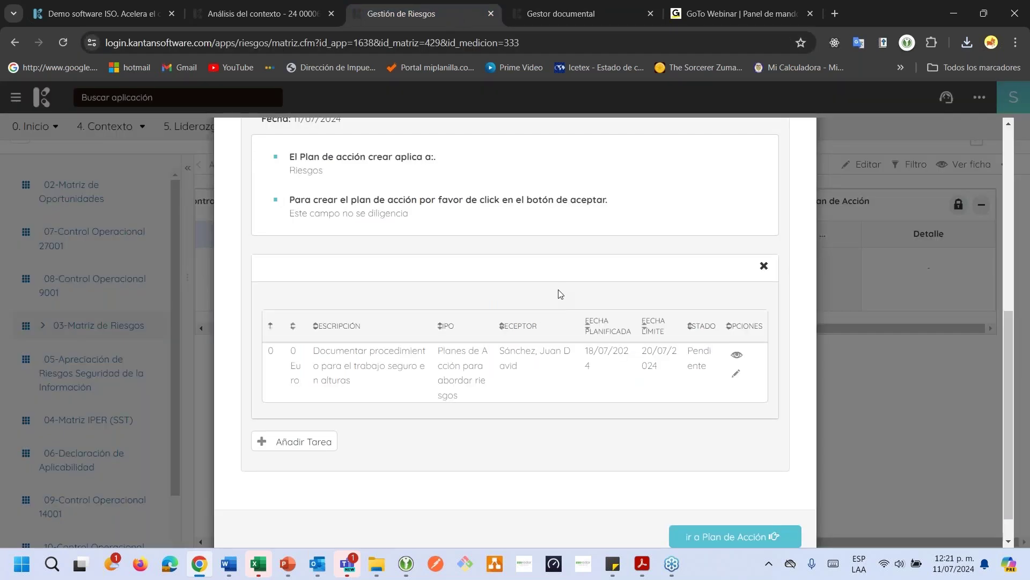
click(735, 356)
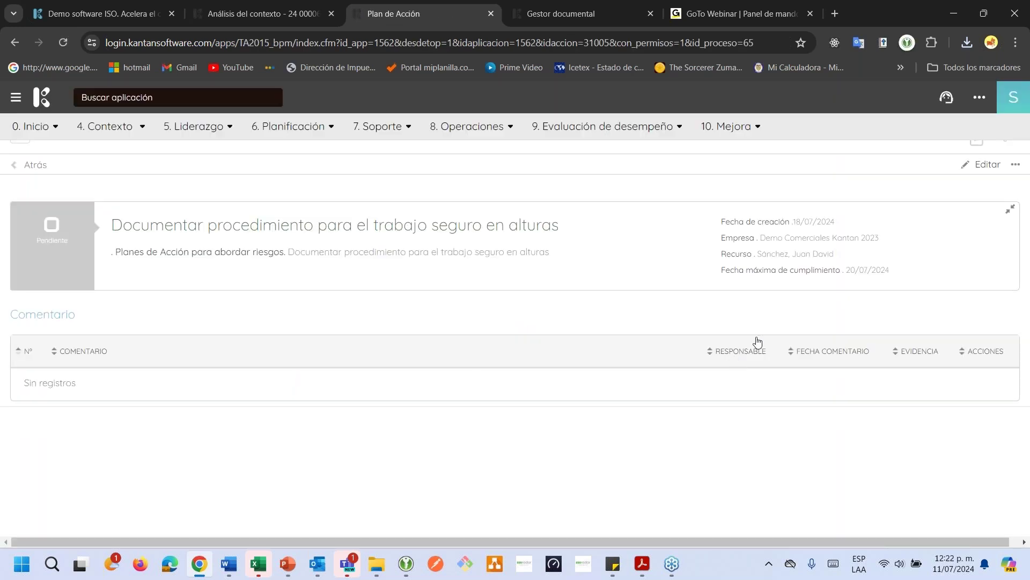
click(1017, 166)
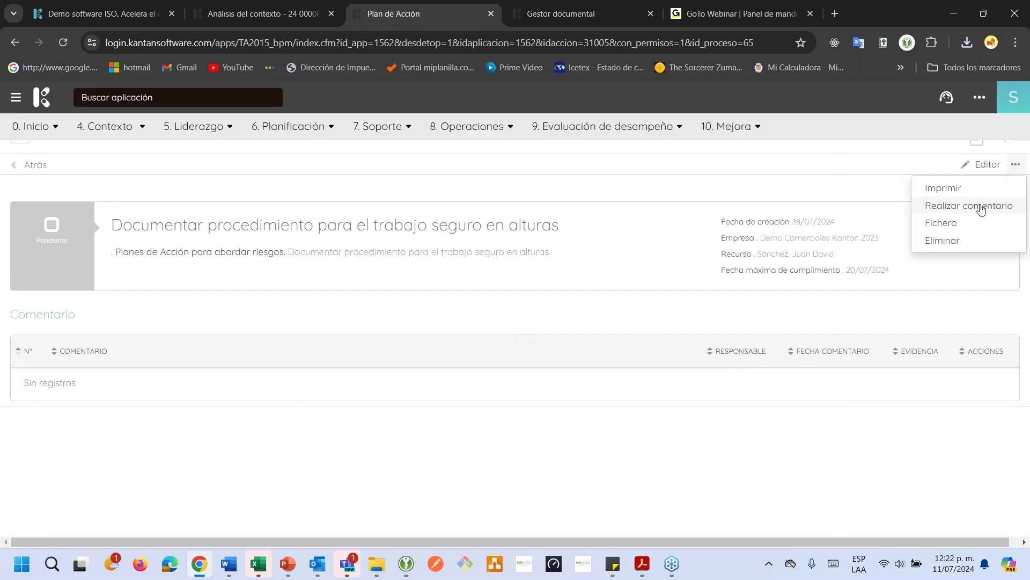
click(930, 209)
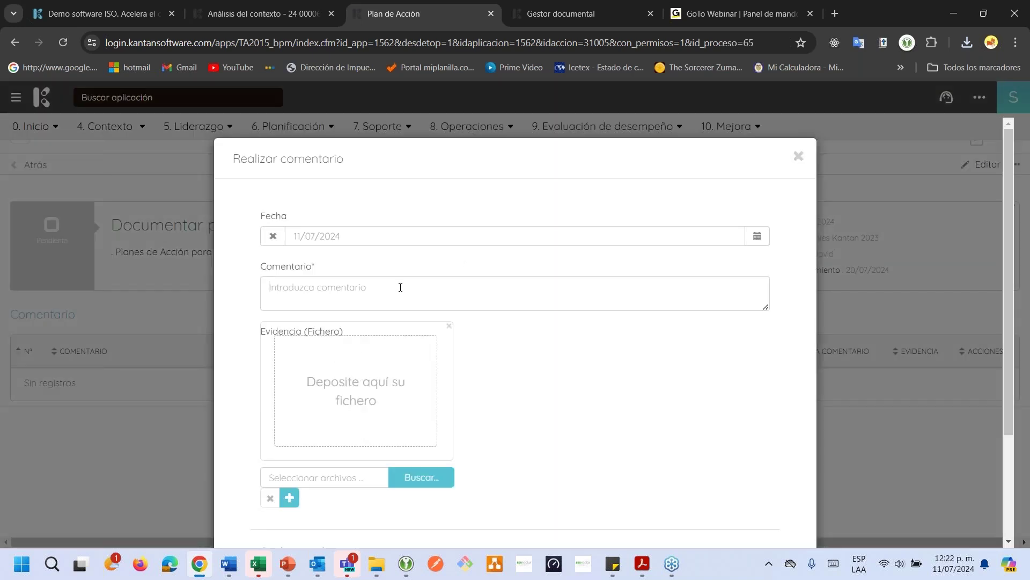
Write a comment saying the document is managed in Kantan's document manager, and paste its link
click(400, 287)
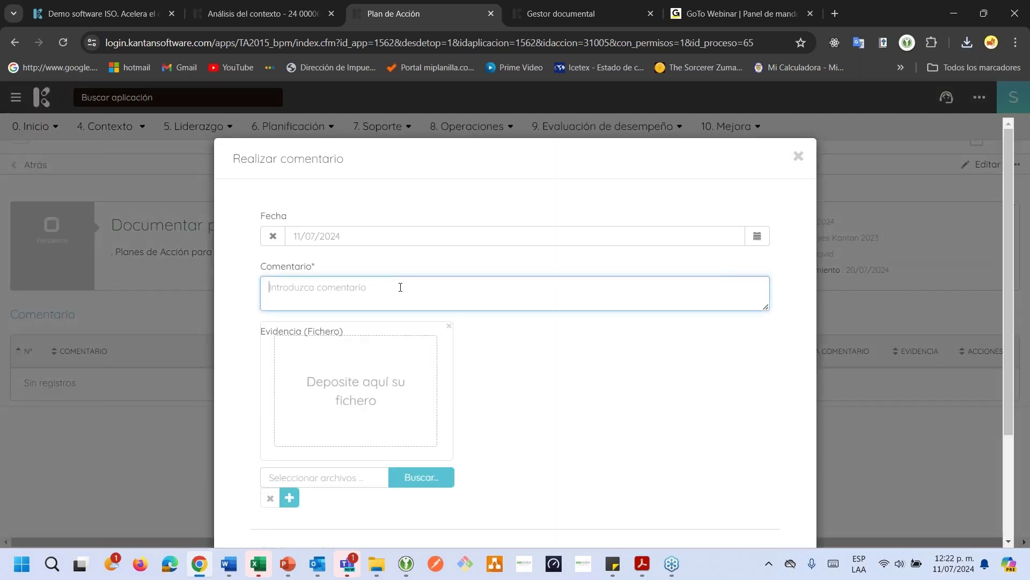
text(Documento gestiona medio)
text(nte el gest)
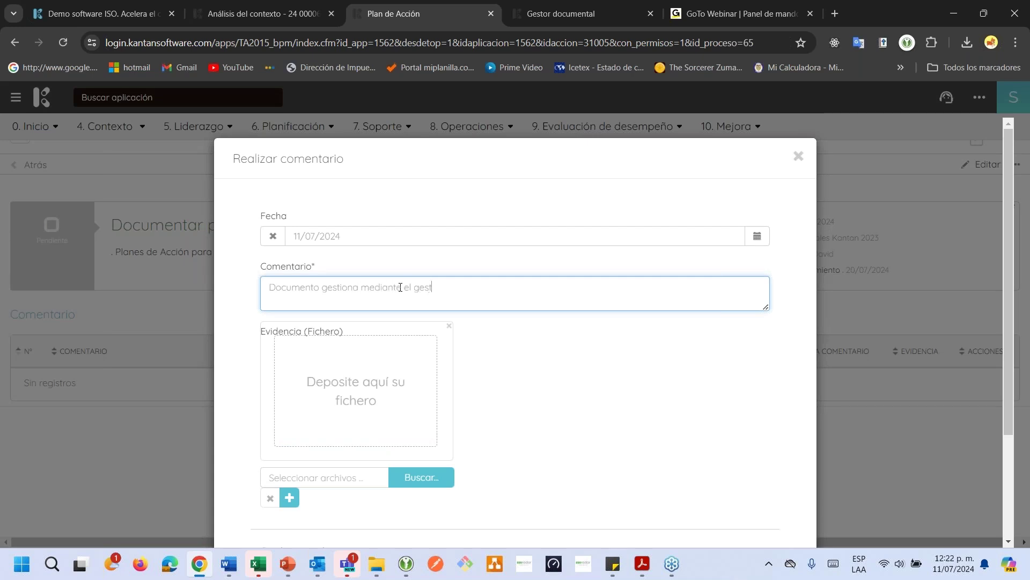
text(or documental d ekantan so)
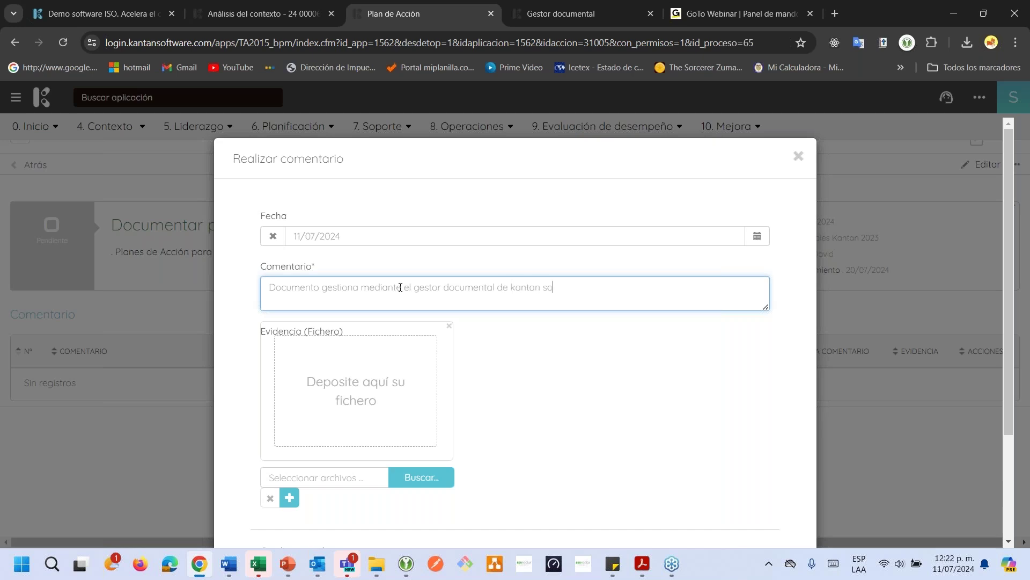
text(ftware y se podrá consultar en la siguiente ruta:)
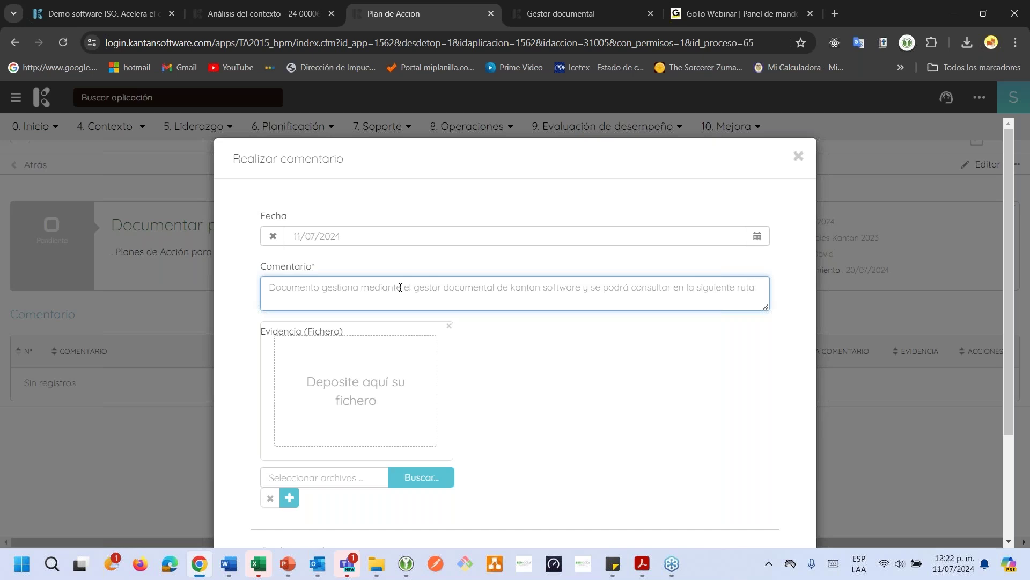
text(https://login.kantansoftware.com/apps/TA2015_gdocumental/verDoc.cfm?id_app=1552&iddoc=5289&msg=1)
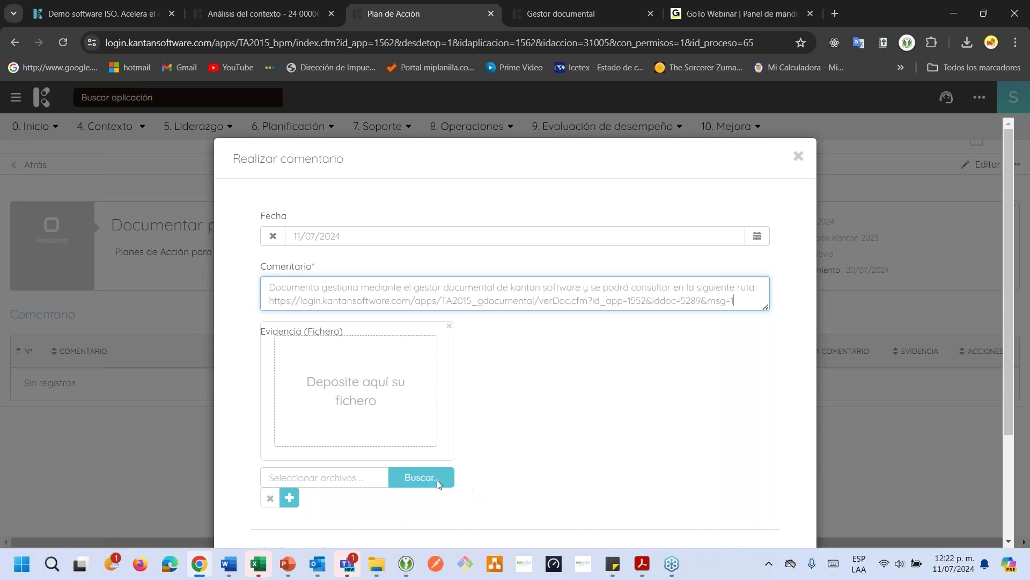
Attach Pruebas.pdf as the comment's evidence file
click(436, 481)
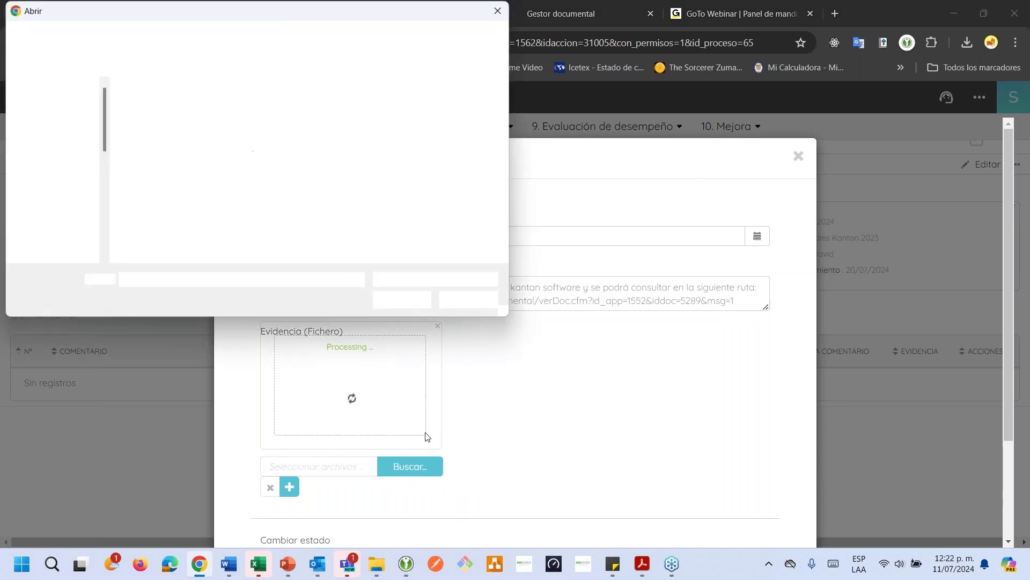
scroll(257, 162, down, 2)
scroll(256, 163, down, 5)
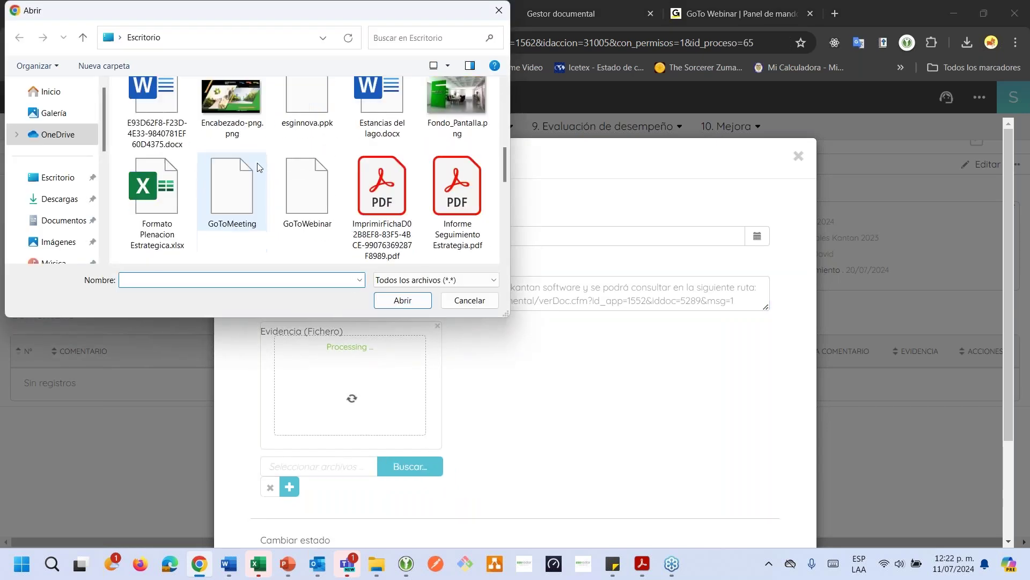
scroll(256, 162, down, 5)
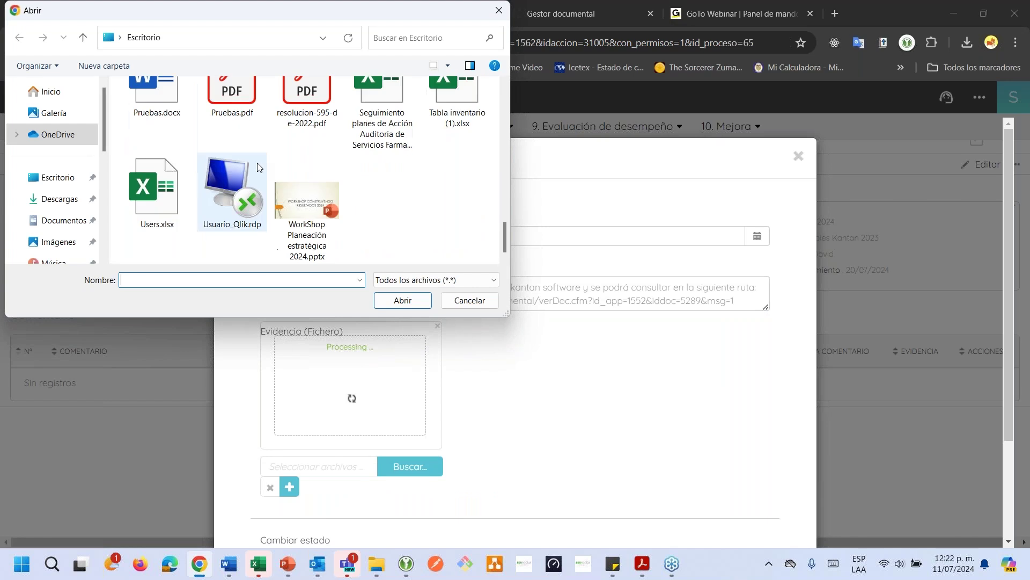
click(232, 93)
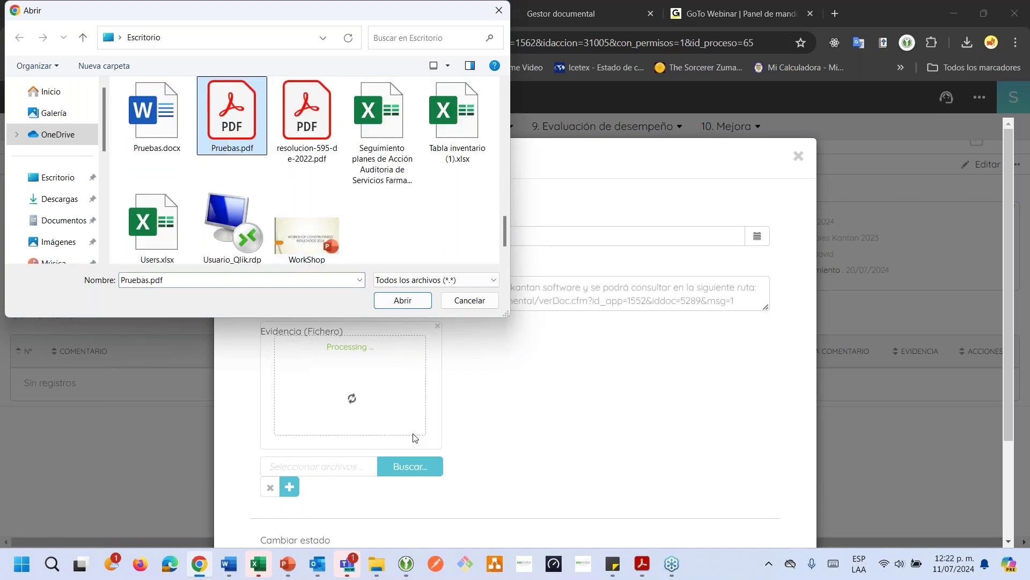
click(402, 301)
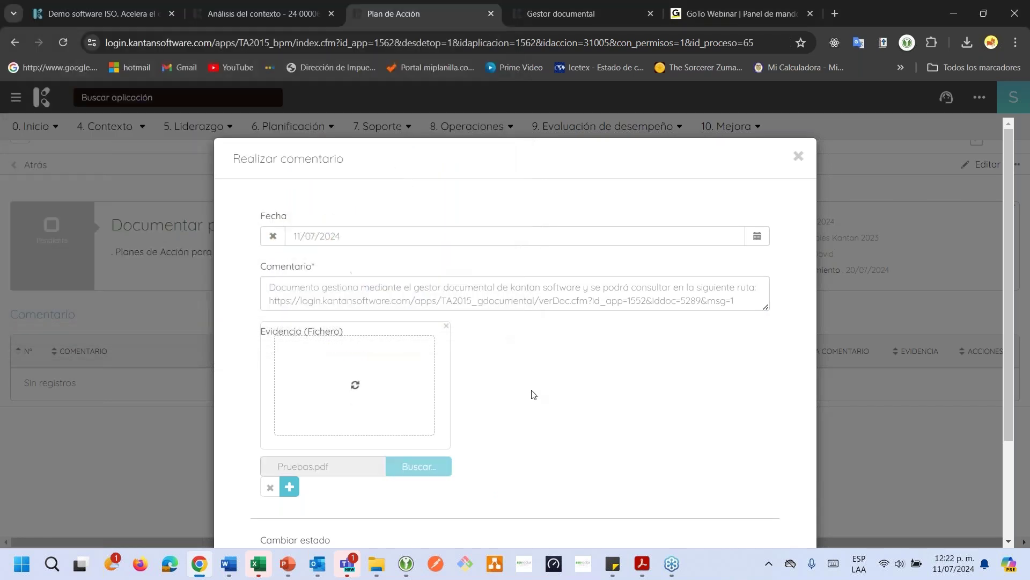
Set the task status to Cerrada
scroll(533, 395, down, 5)
click(525, 432)
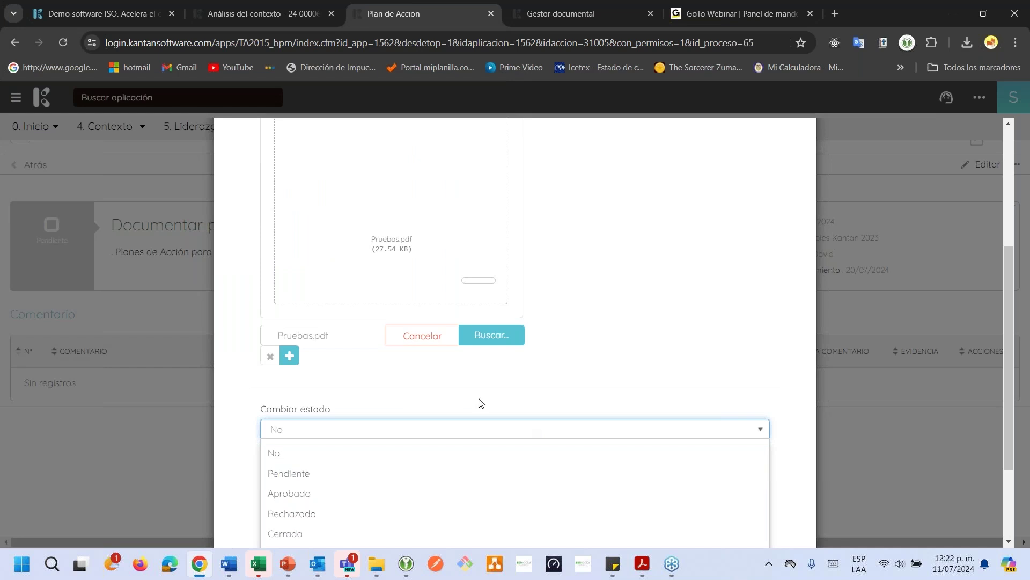
scroll(368, 417, down, 3)
click(369, 409)
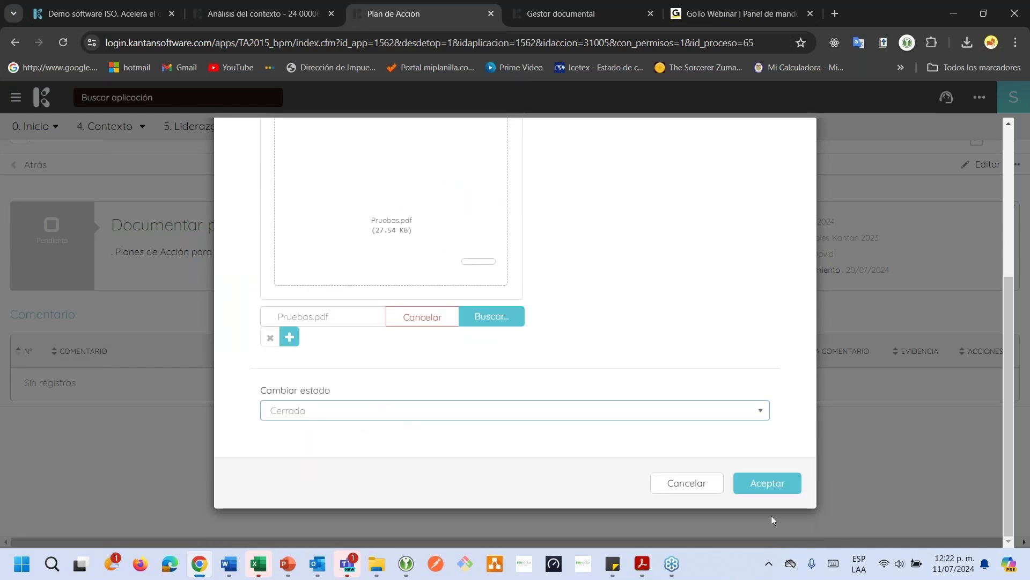
Save the comment, then review the closed task's title, resource, due date and comment link
click(767, 482)
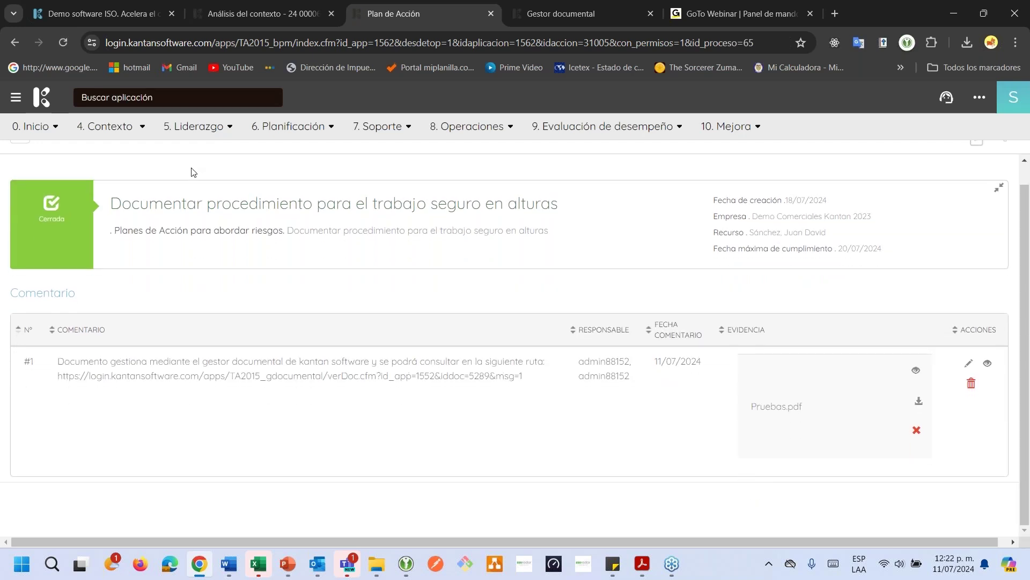
drag(184, 204, 288, 205)
click(478, 197)
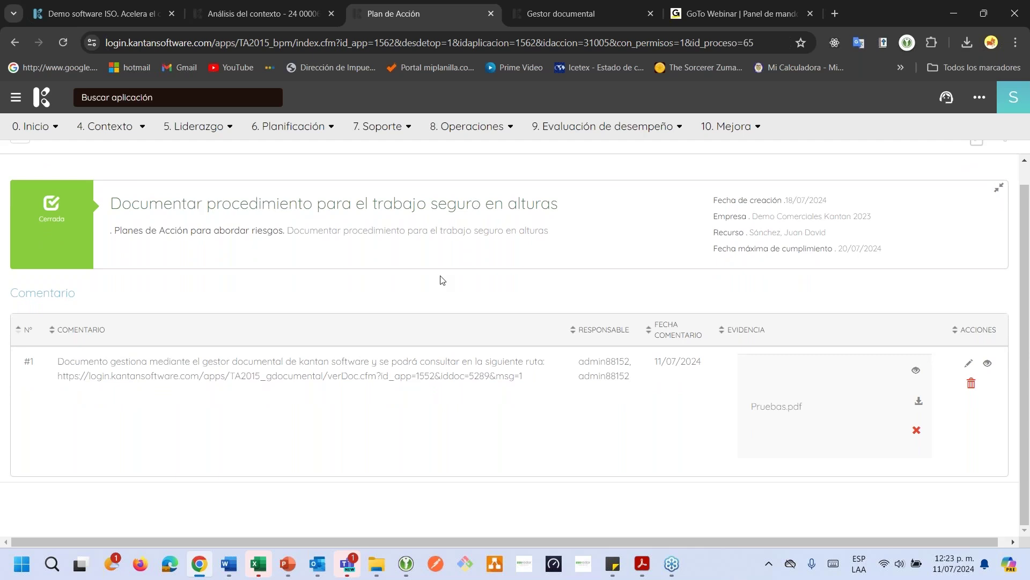
drag(357, 202, 387, 203)
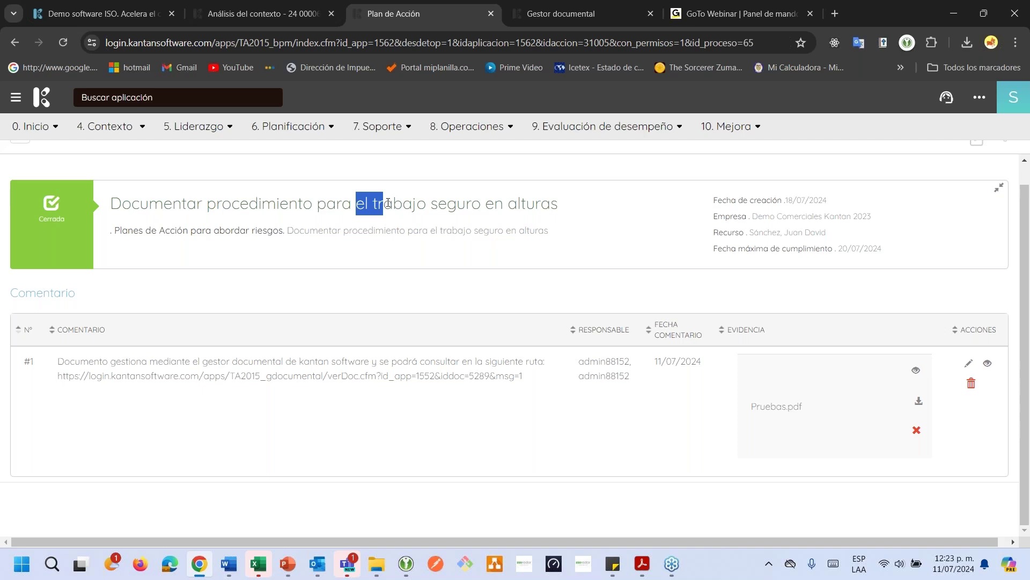
drag(250, 205, 328, 204)
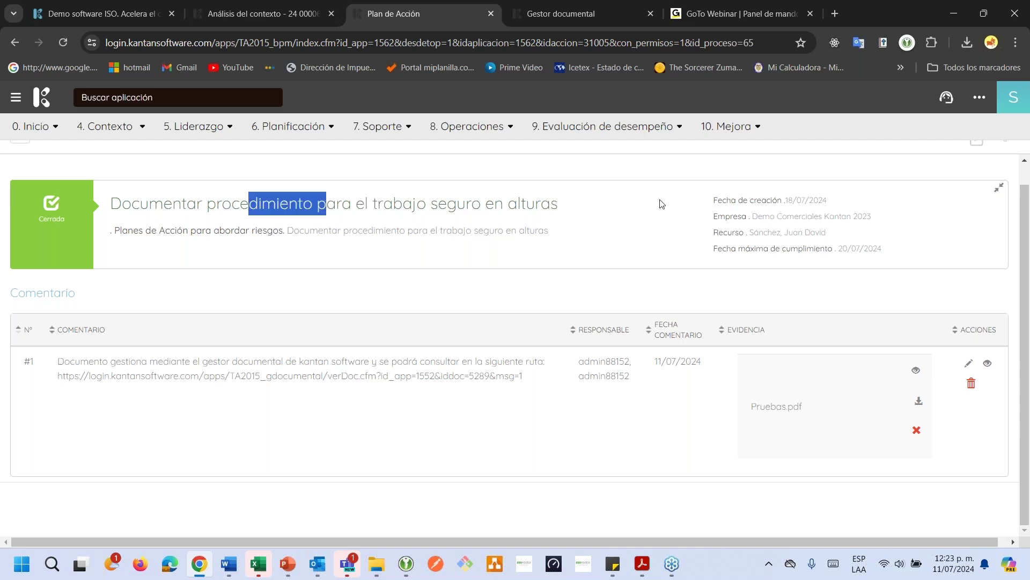
click(729, 204)
drag(729, 204, 745, 233)
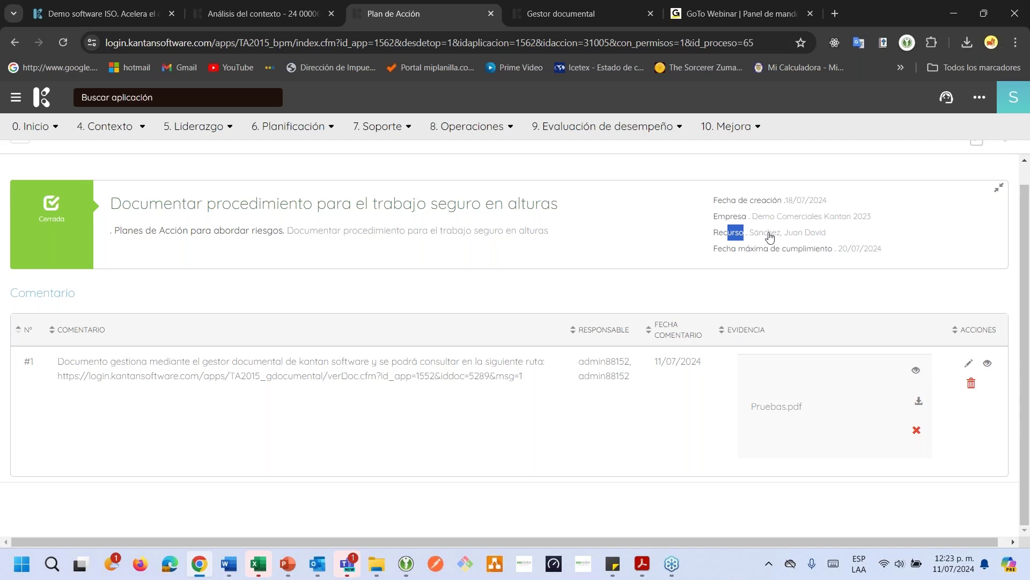
drag(852, 249, 864, 249)
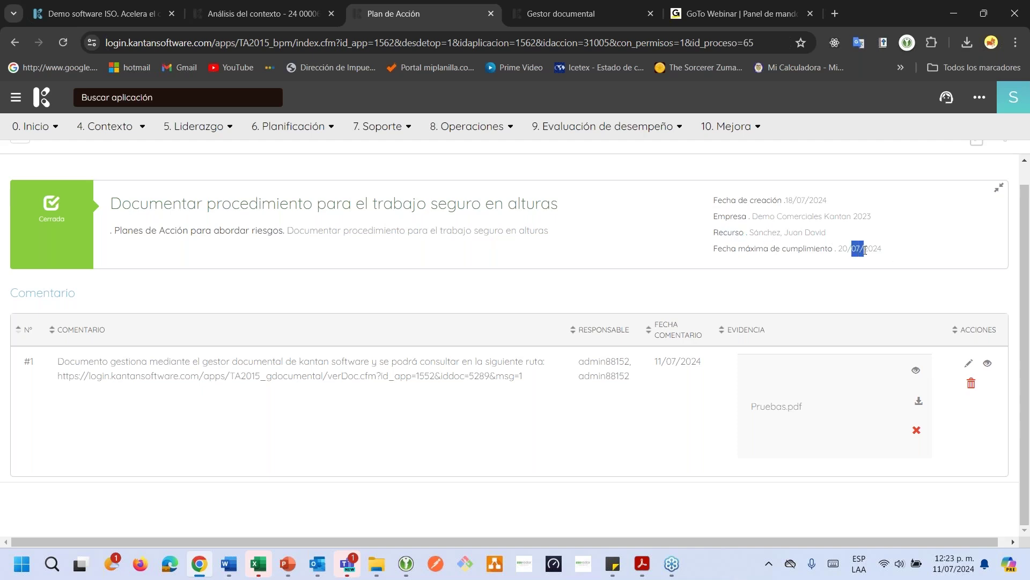
drag(30, 295, 117, 298)
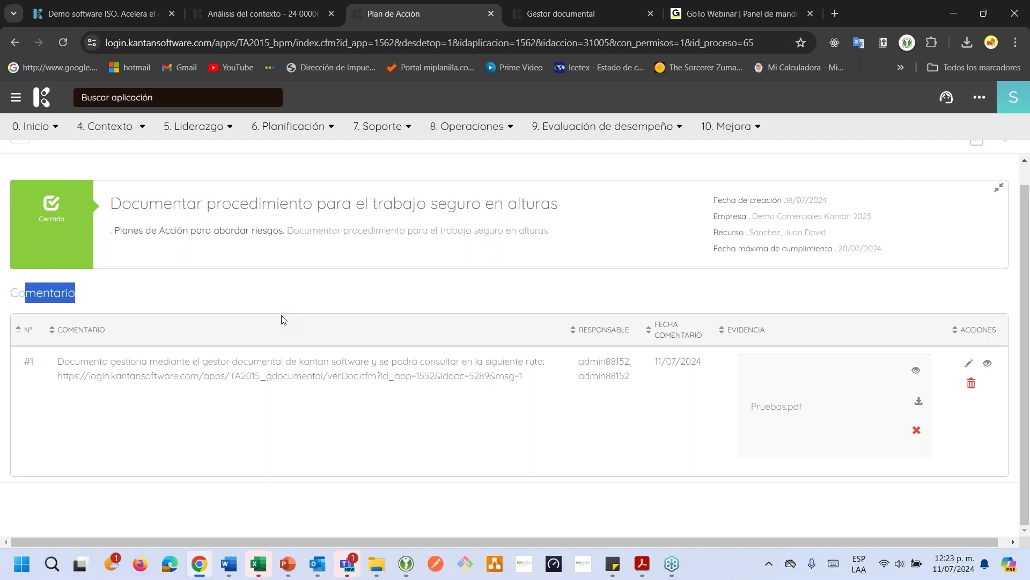
drag(96, 371, 214, 375)
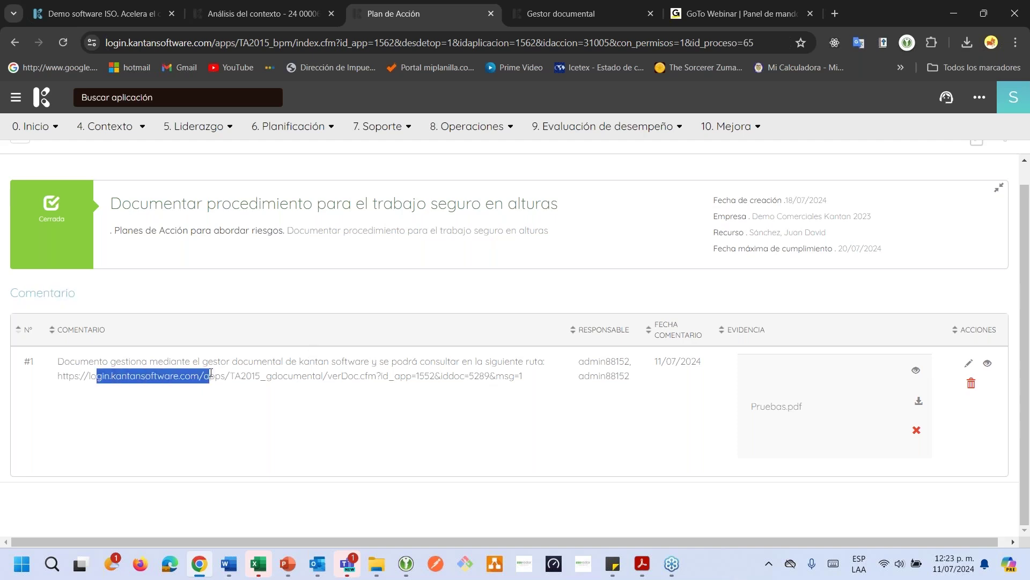
click(291, 372)
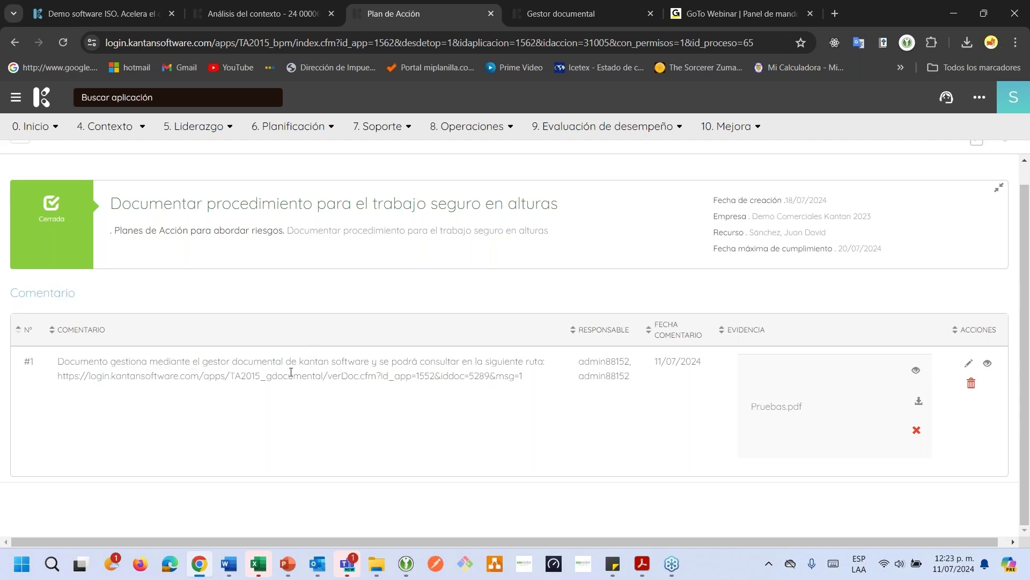
Compare the link with the Gestor documental tab, then return to action plan Plan--010
click(594, 11)
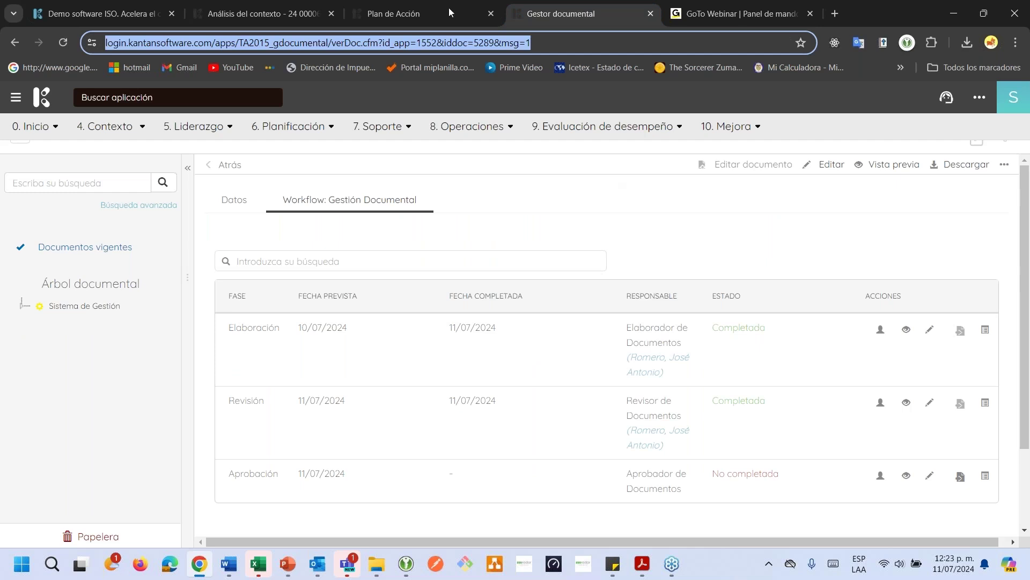
click(401, 11)
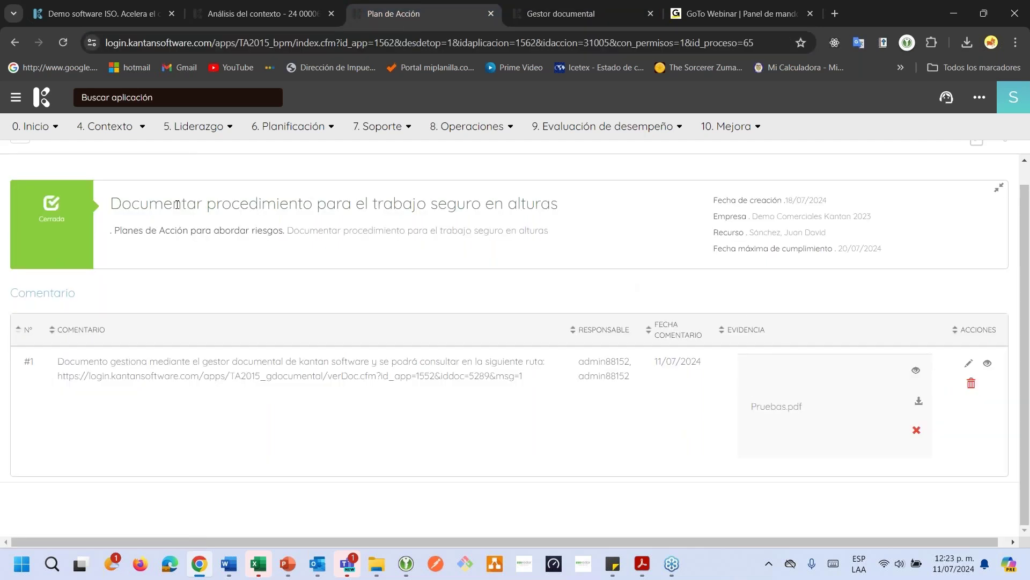
scroll(177, 204, up, 2)
click(42, 168)
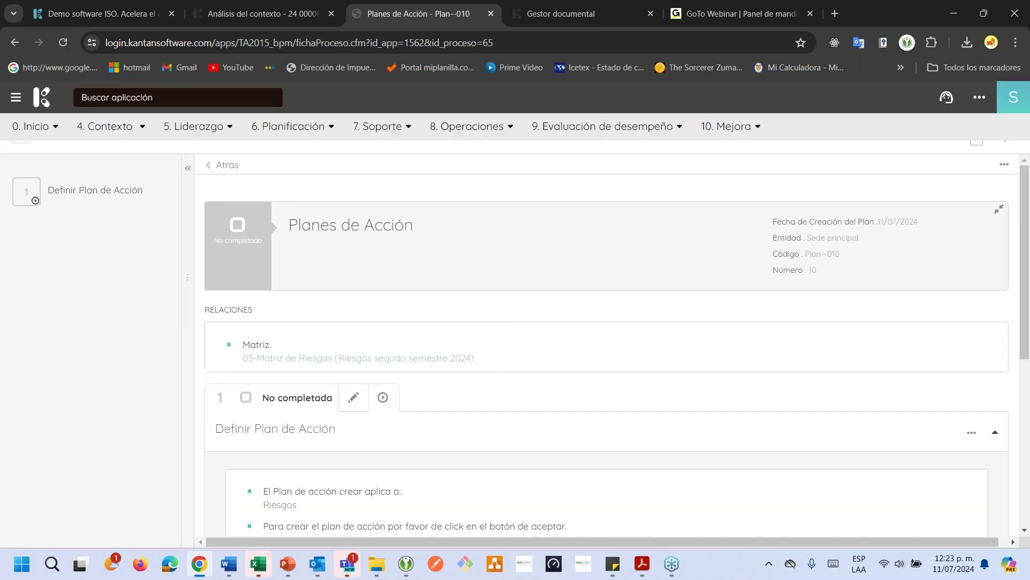
scroll(474, 294, down, 6)
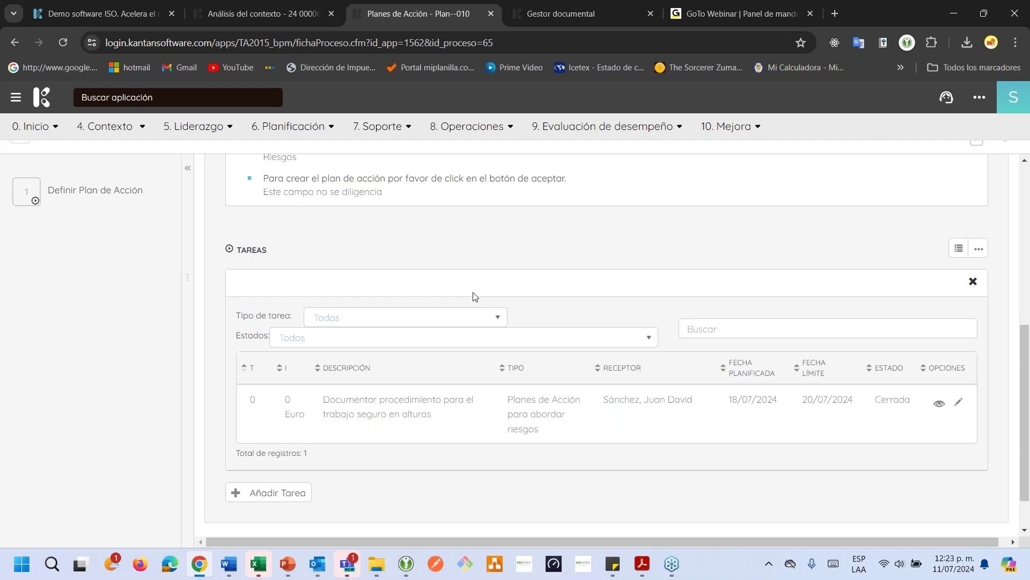
scroll(842, 454, up, 7)
scroll(842, 454, down, 3)
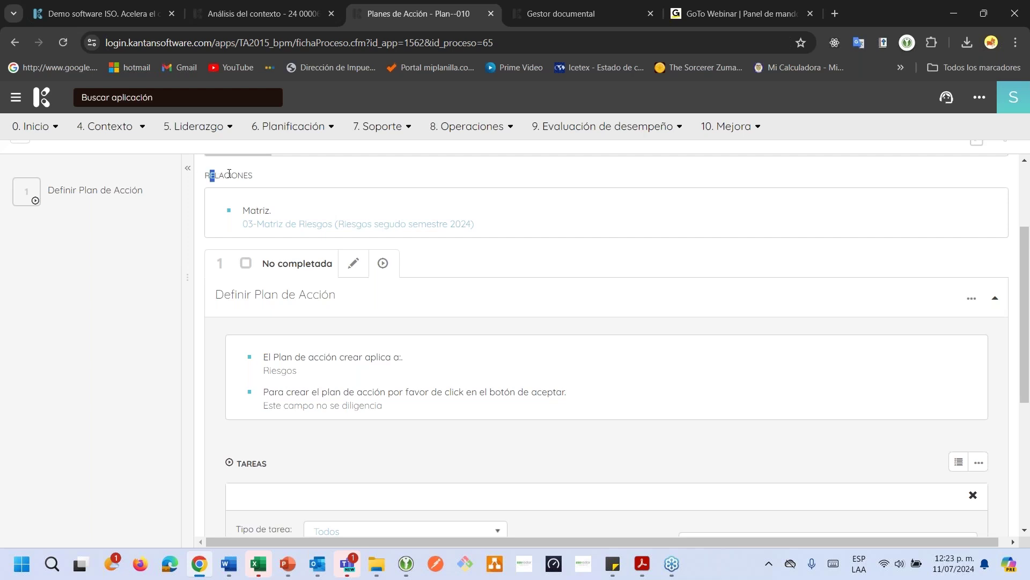
drag(210, 175, 260, 178)
scroll(385, 333, down, 5)
scroll(384, 333, up, 6)
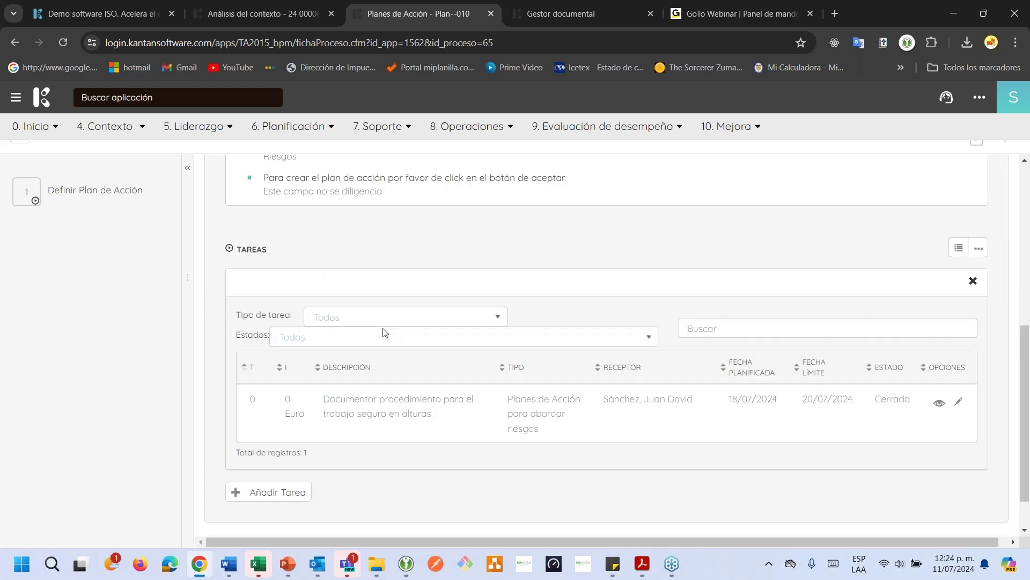
scroll(362, 346, down, 1)
click(298, 373)
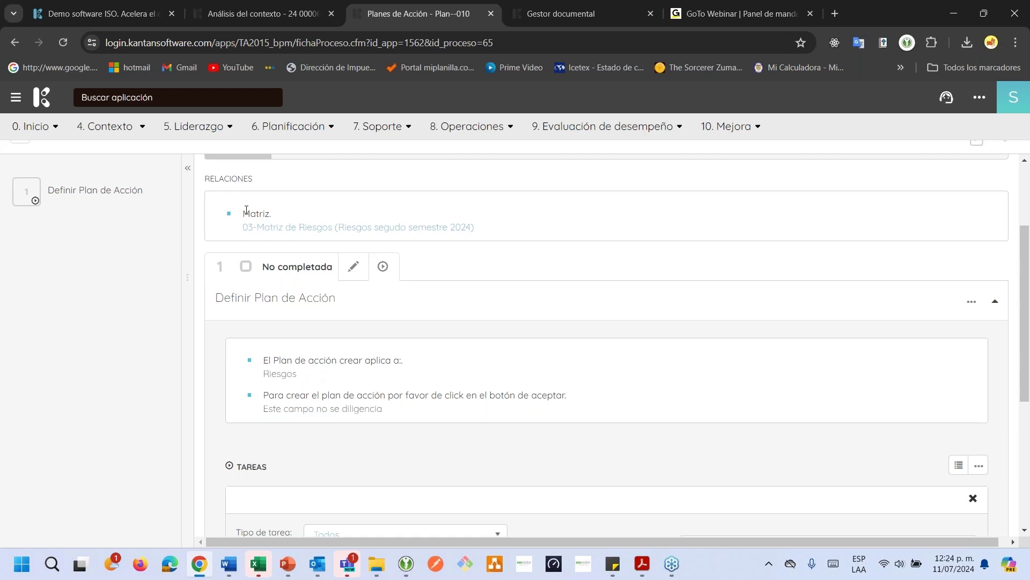
double_click(246, 212)
drag(250, 213, 310, 214)
Open the linked 03-Matriz de Riesgos and try exporting it to Google Sheets
click(306, 230)
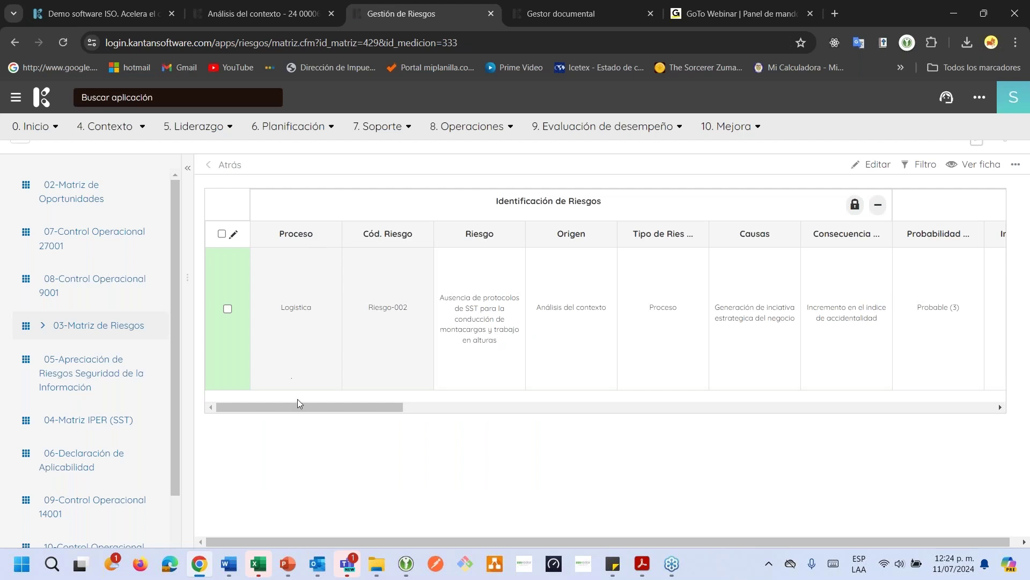
drag(298, 410, 947, 405)
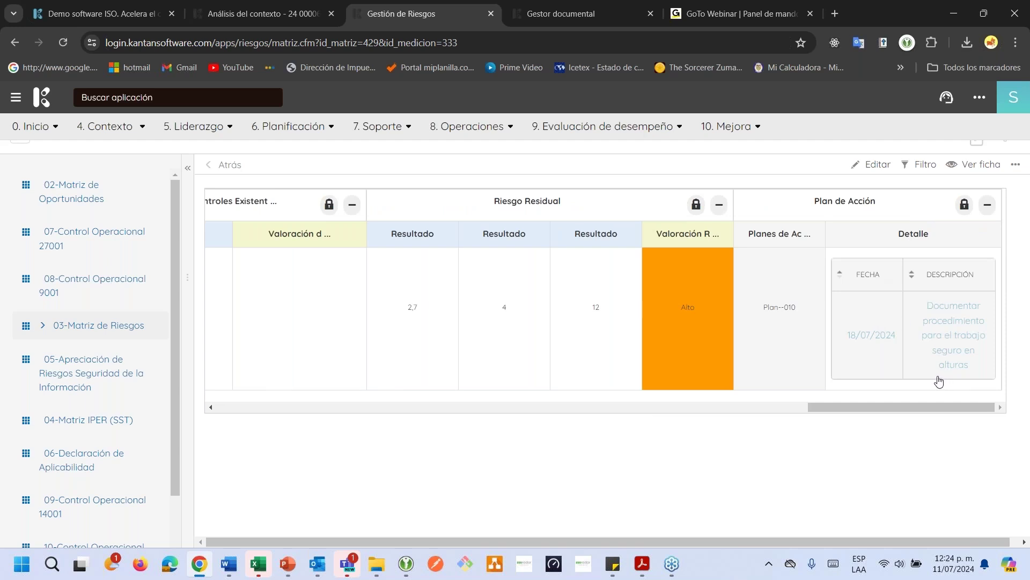
click(1016, 164)
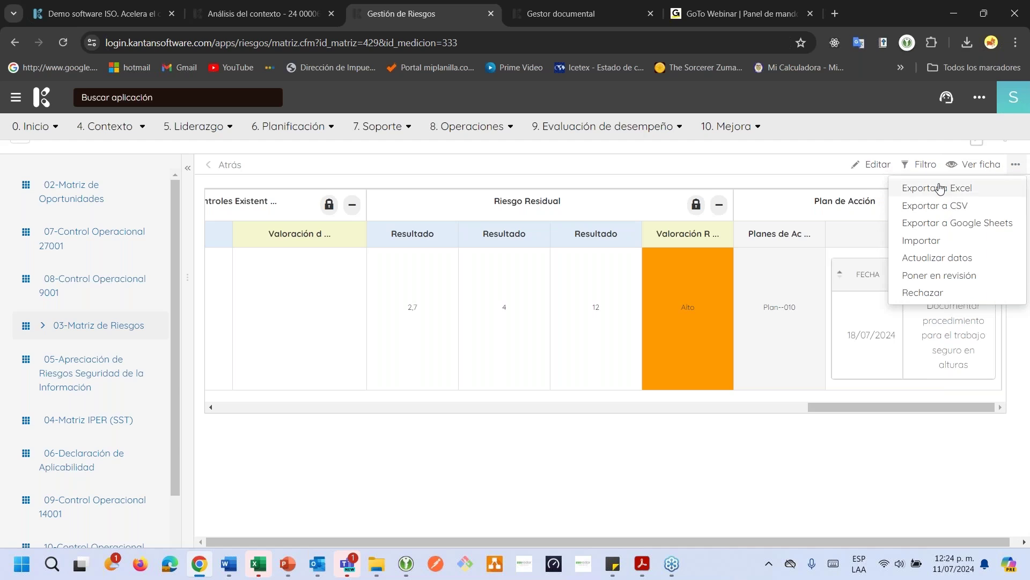
click(930, 223)
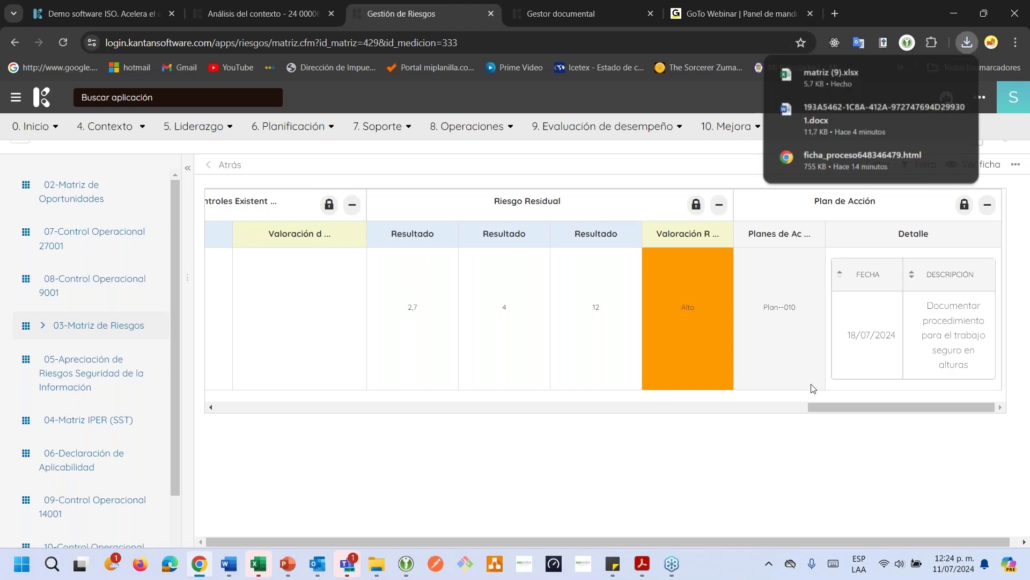
Scroll across the matrix and open the Riesgo-002 record's details
drag(834, 410, 706, 407)
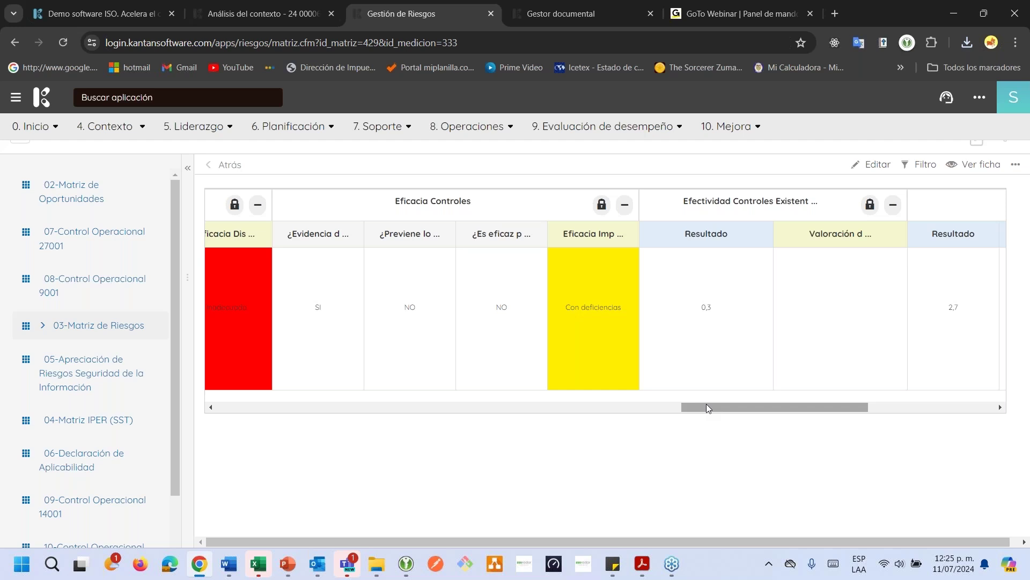
drag(706, 403, 219, 401)
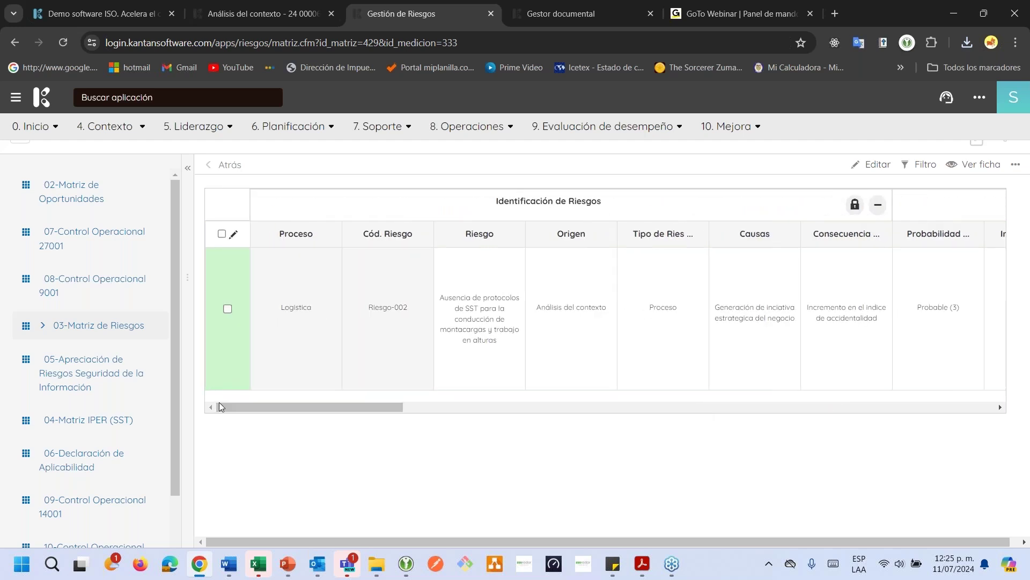
triple_click(375, 244)
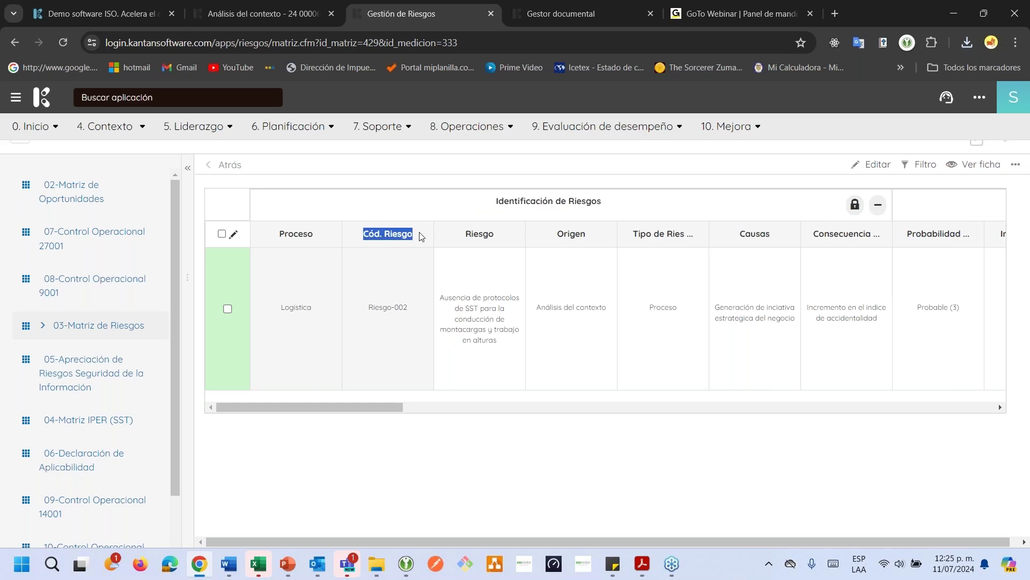
click(387, 312)
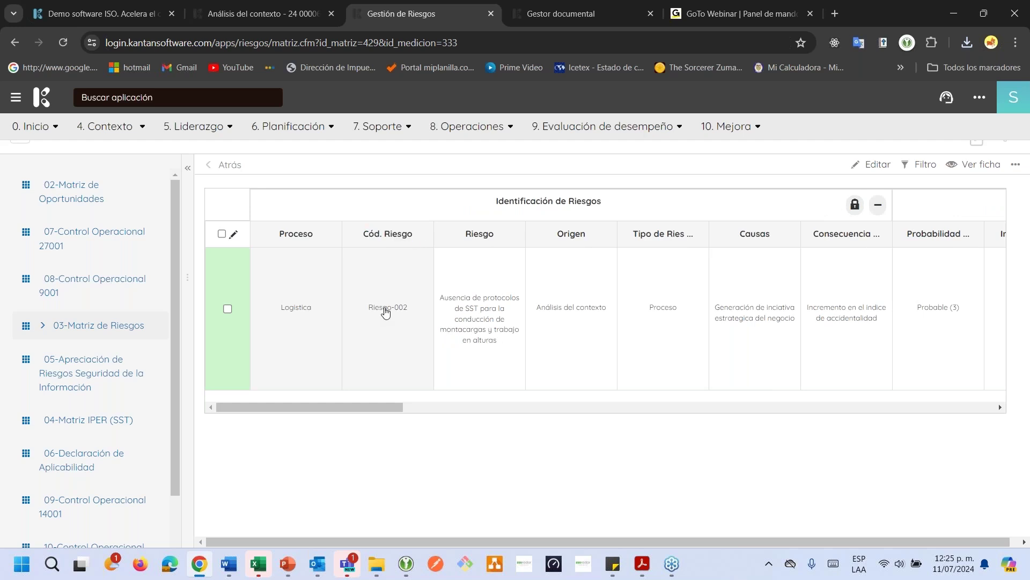
click(384, 311)
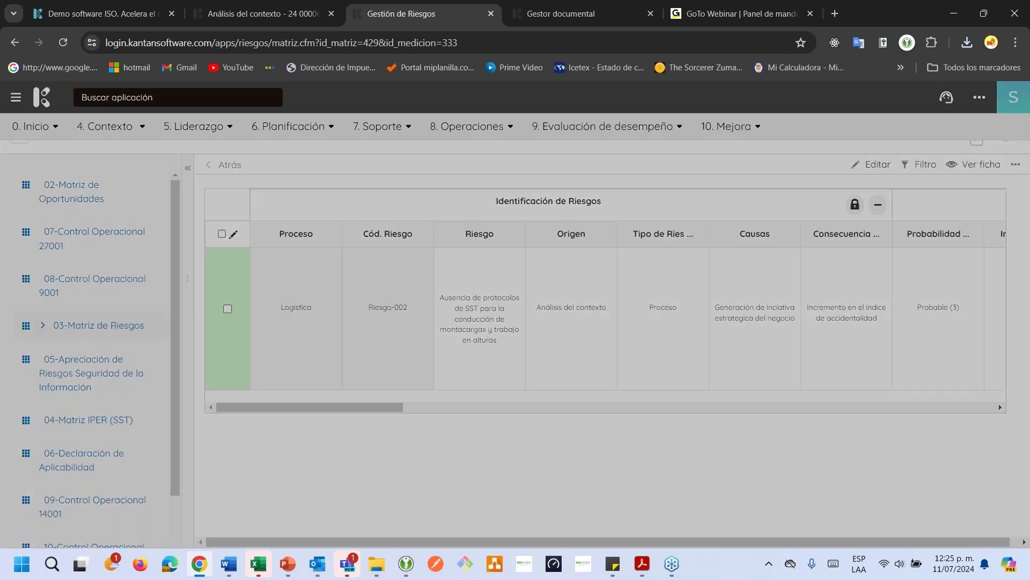
scroll(478, 373, down, 9)
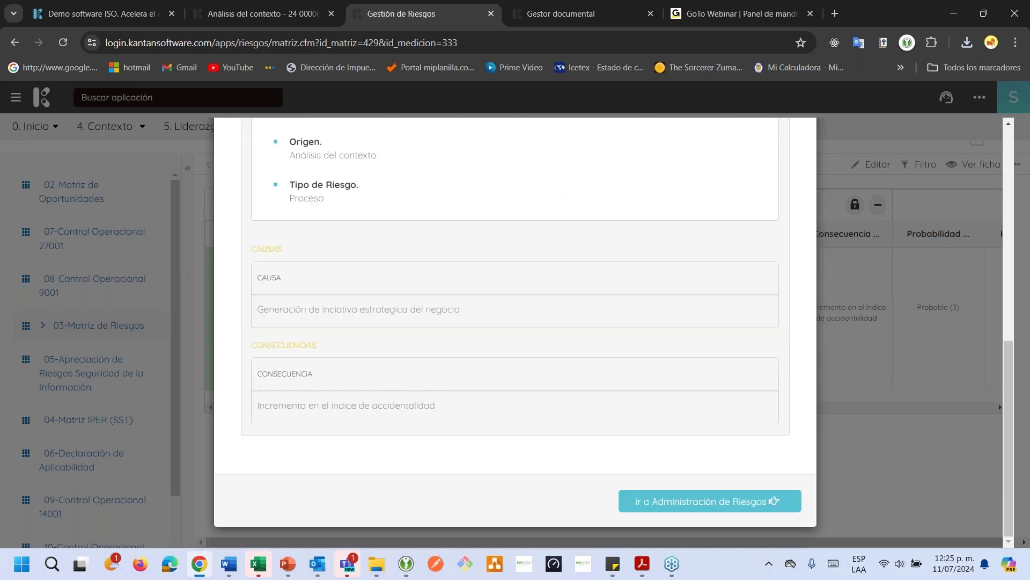
Open Riesgo-002's full Administración de Riesgos record and scroll through it
click(710, 501)
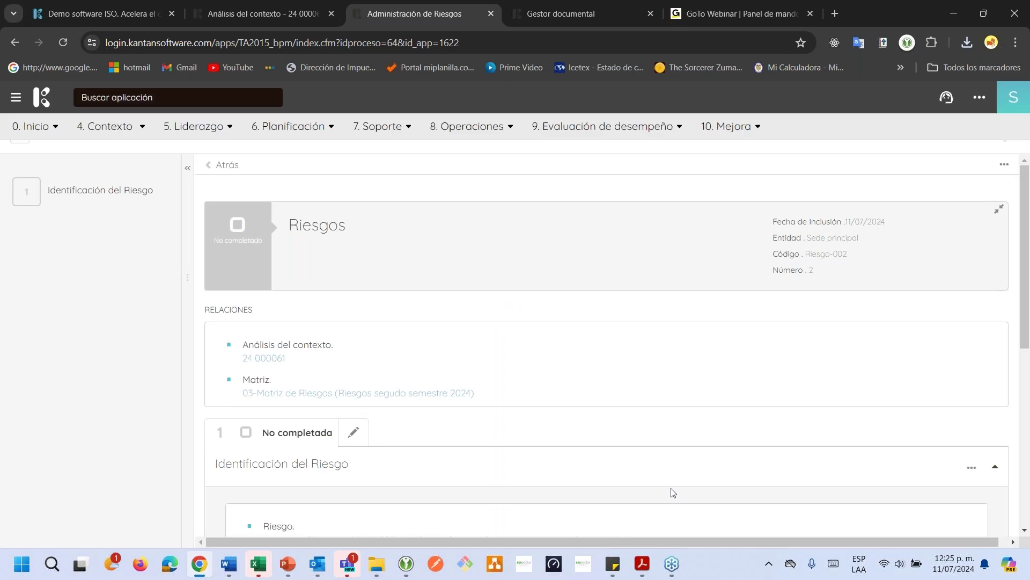
scroll(660, 471, down, 2)
scroll(661, 471, down, 4)
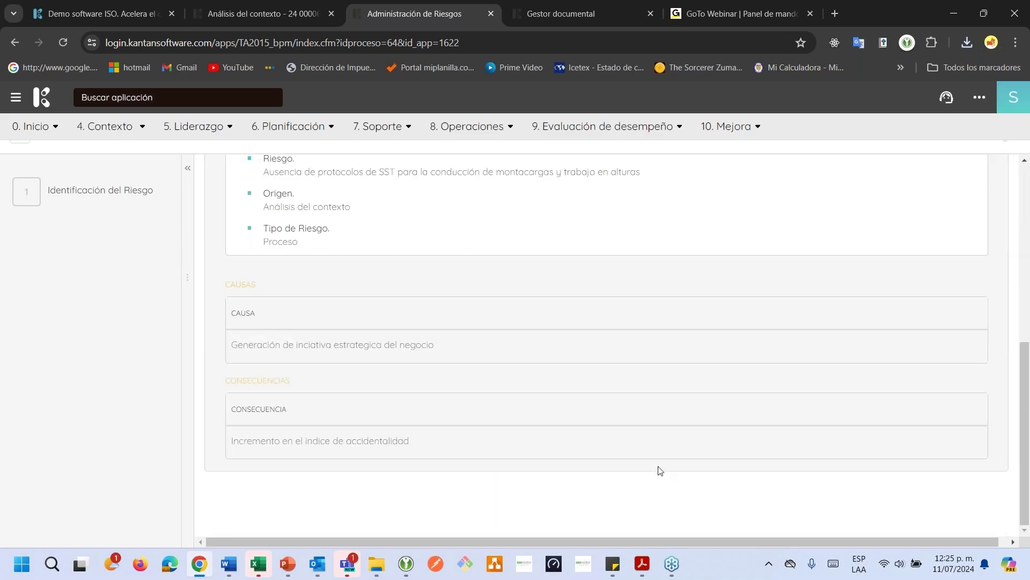
scroll(404, 408, up, 6)
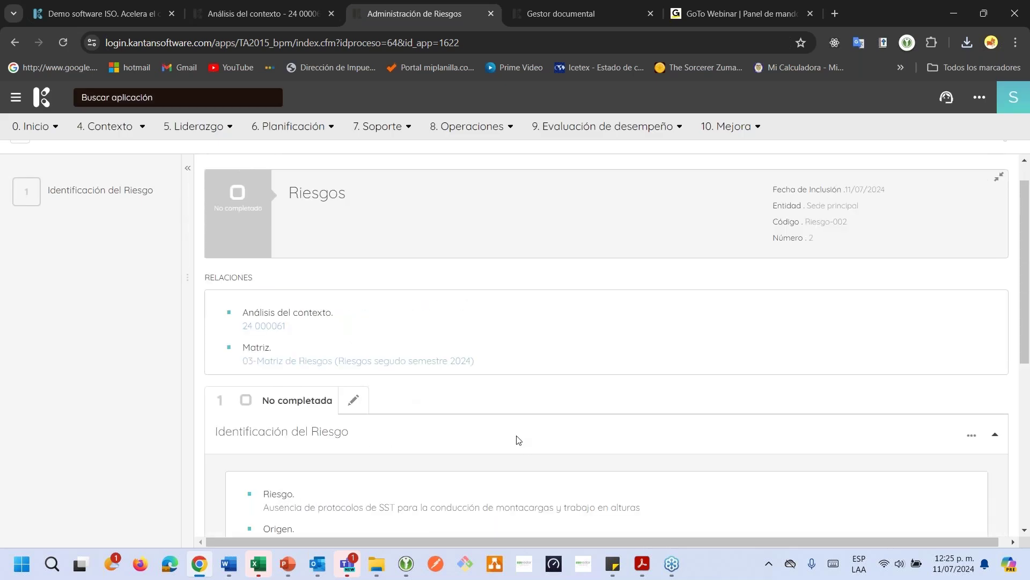
scroll(519, 440, down, 2)
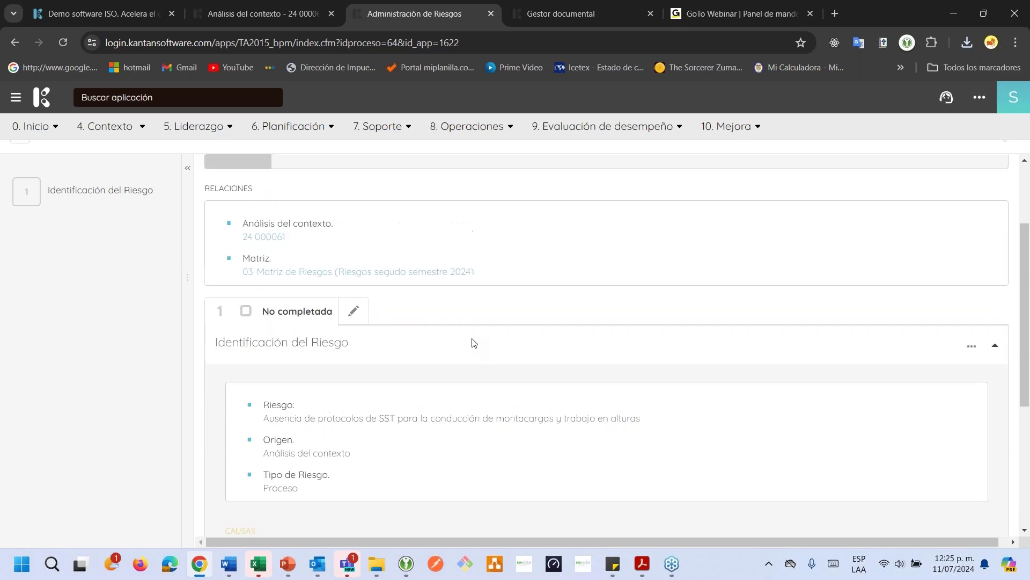
scroll(253, 313, up, 2)
Review the Relaciones entries and follow the Análisis del contexto 24 000061 link
drag(254, 313, 322, 296)
click(347, 309)
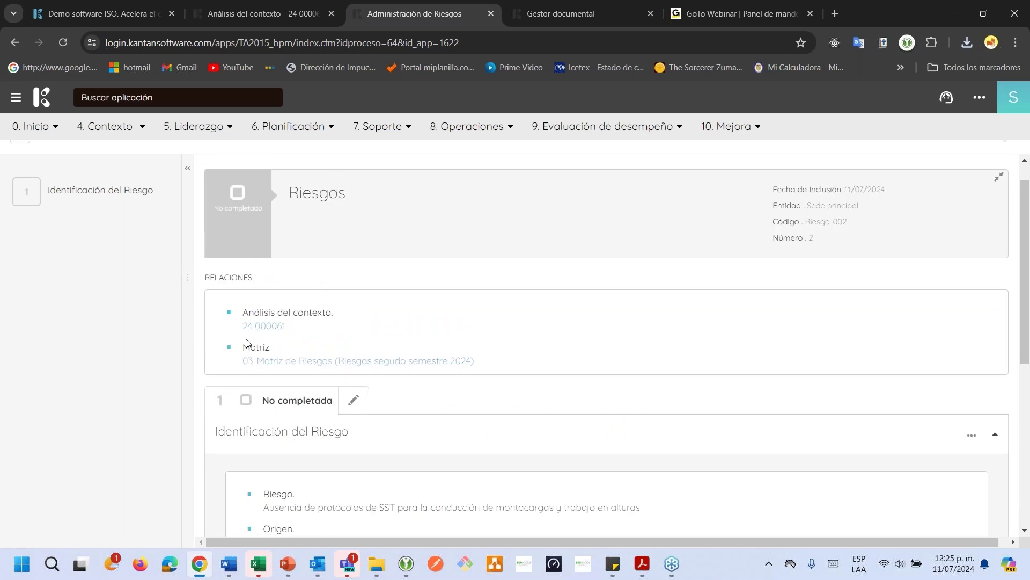
drag(251, 346, 267, 346)
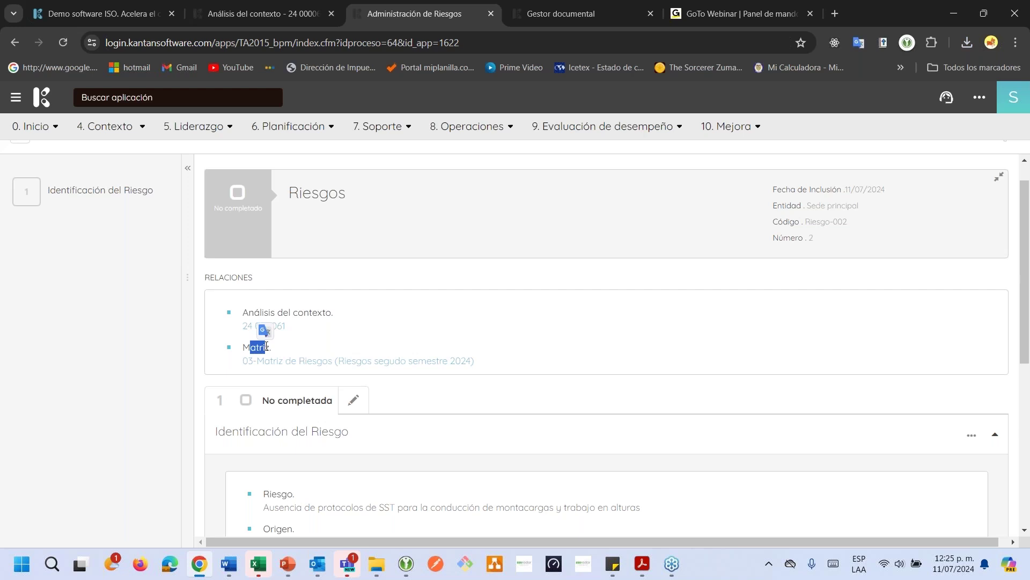
click(332, 344)
click(259, 328)
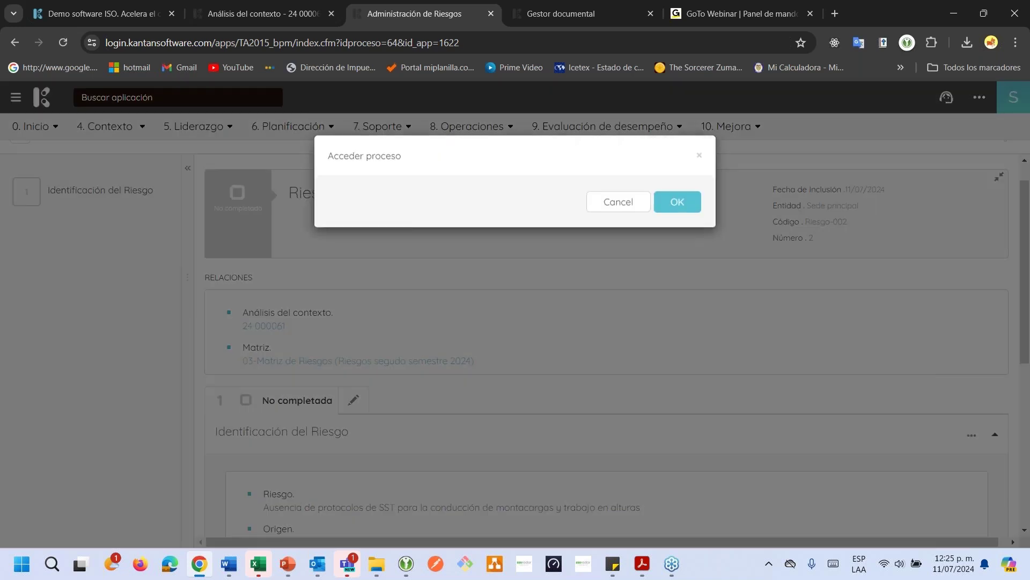
Confirm access and scroll through context analysis 24 000061's Convocatoria and Desarrollo stages
click(664, 208)
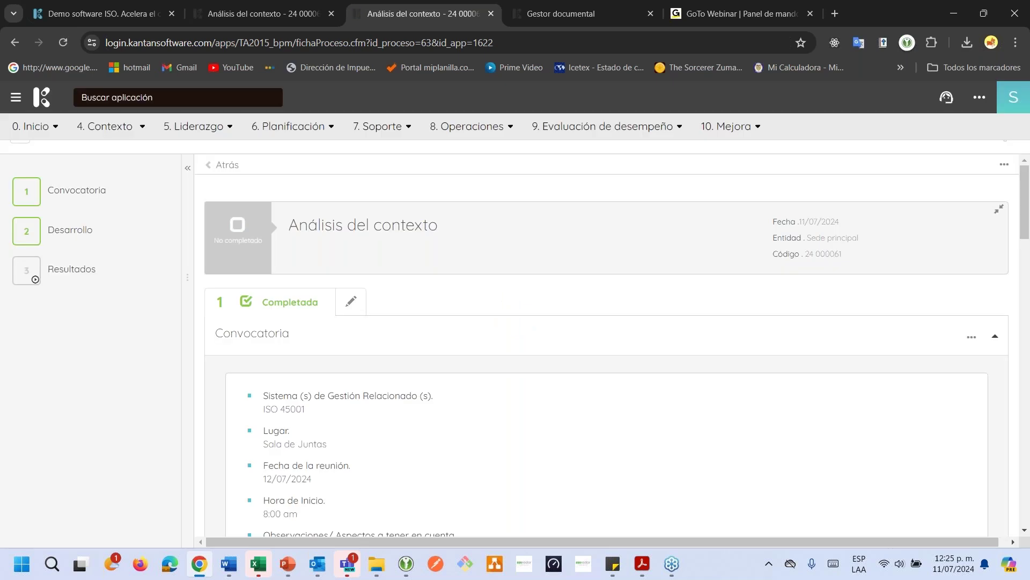
scroll(639, 263, down, 3)
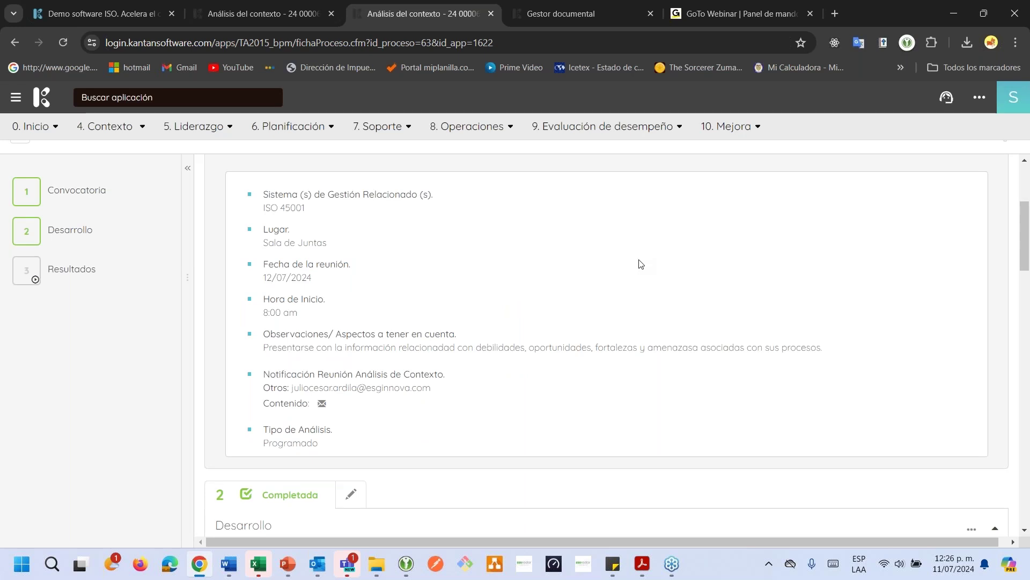
scroll(640, 264, down, 3)
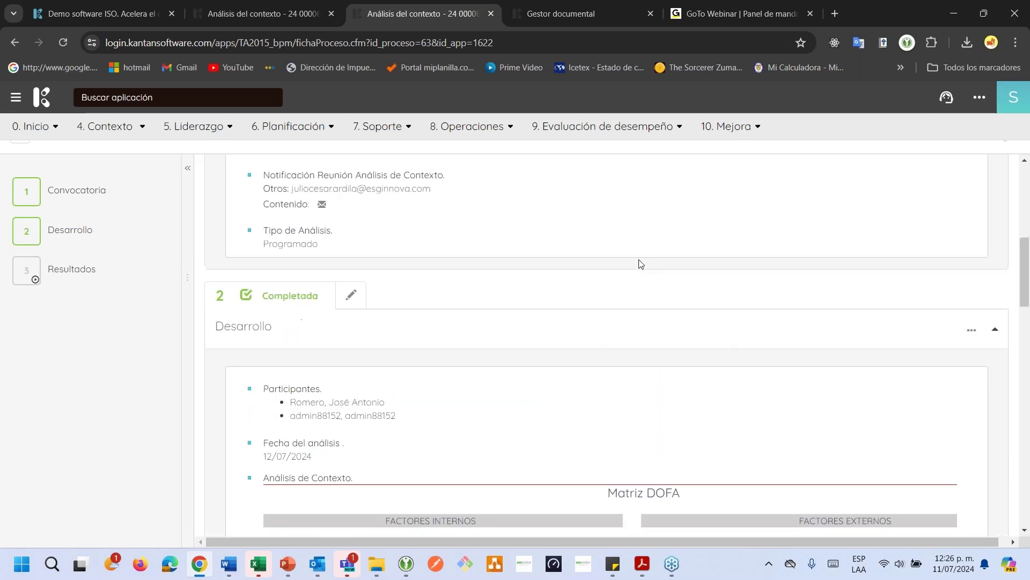
scroll(641, 264, up, 2)
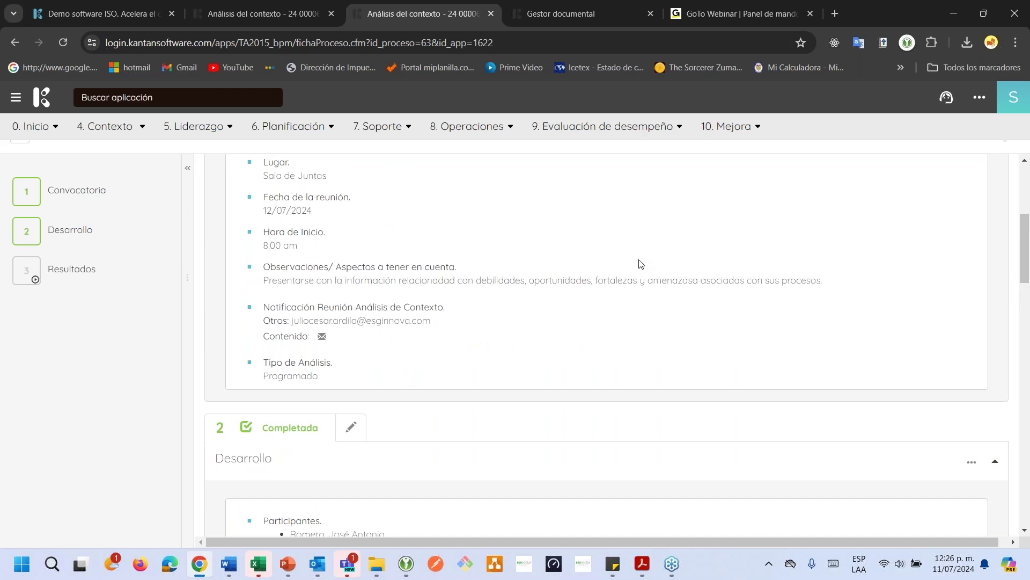
scroll(641, 264, up, 2)
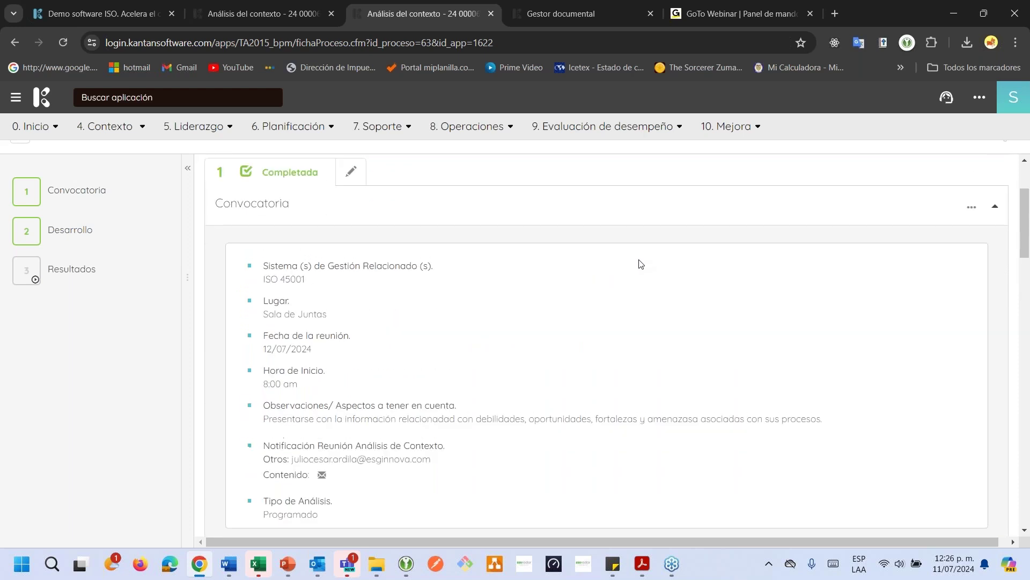
scroll(641, 264, up, 2)
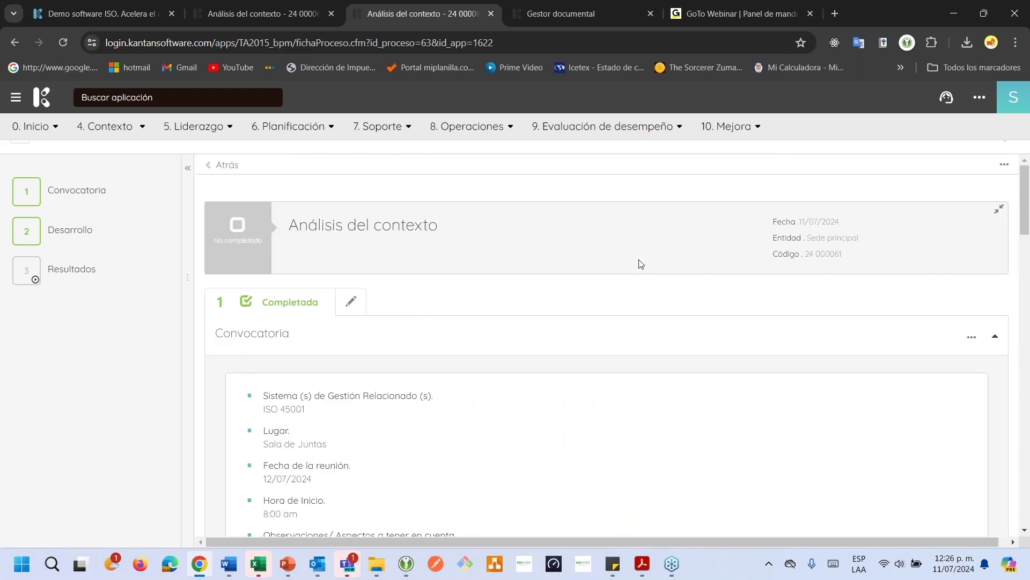